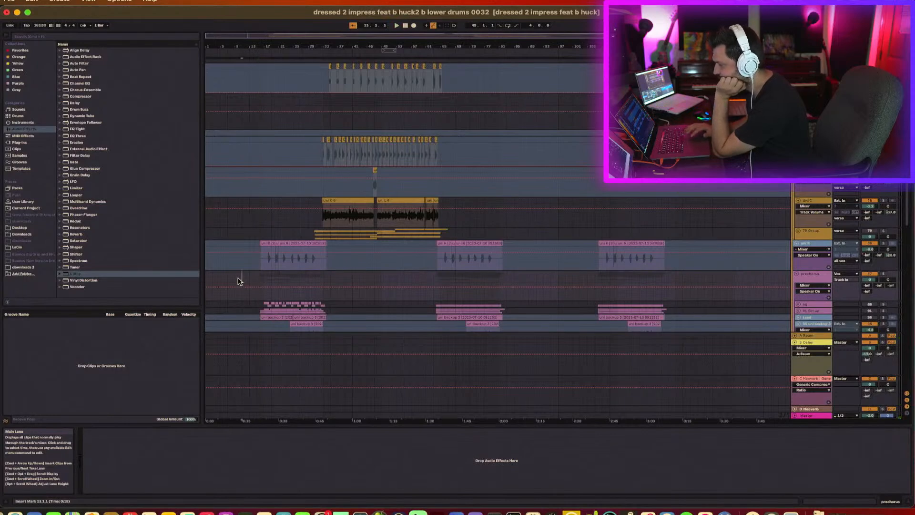
Step: Select the opening section of the first Kontakt track, from bar 9 to bar 13
{"action": "scroll", "coordinate": [239, 282], "scroll_direction": "up", "scroll_amount": 15}
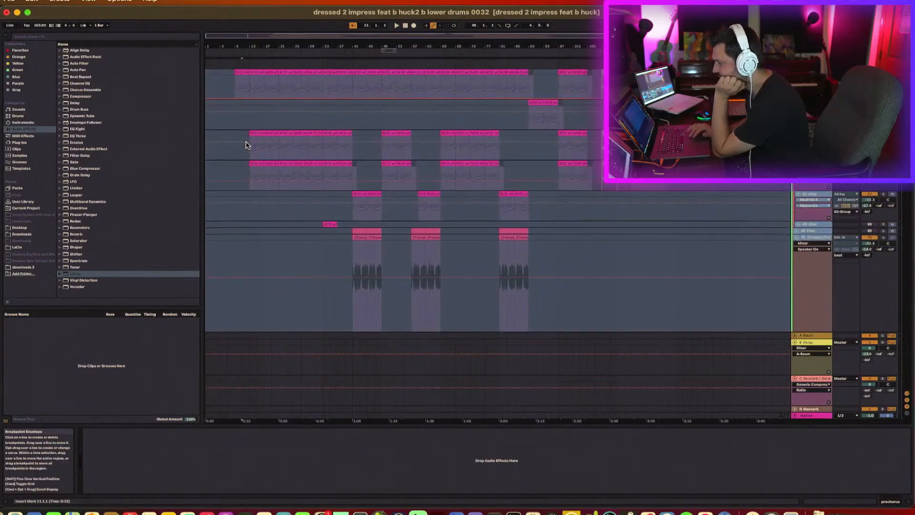
{"action": "scroll", "coordinate": [244, 138], "scroll_direction": "up", "scroll_amount": 4}
{"action": "left_click", "coordinate": [242, 121]}
{"action": "scroll", "coordinate": [242, 124], "scroll_direction": "up", "scroll_amount": 6}
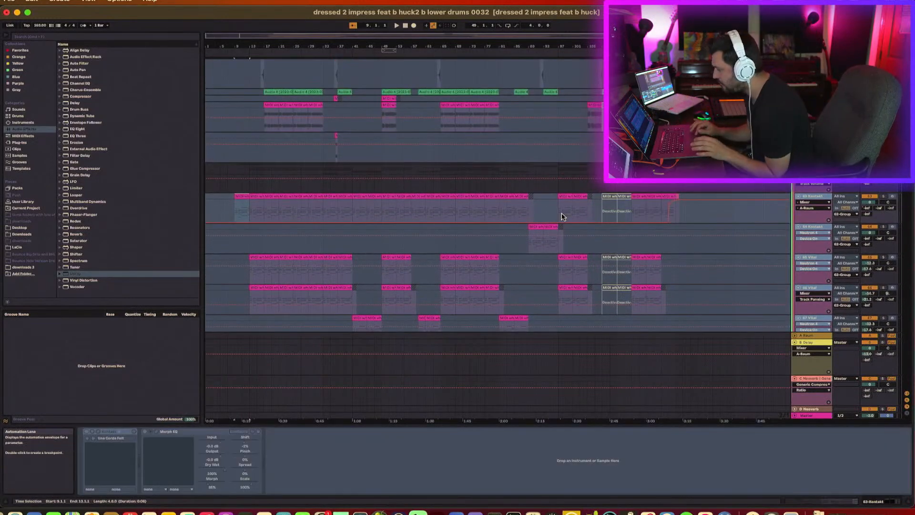
Step: Look through the beat and vocal tracks of the arrangement while playing the song from bar 9
{"action": "scroll", "coordinate": [562, 217], "scroll_direction": "down", "scroll_amount": 6}
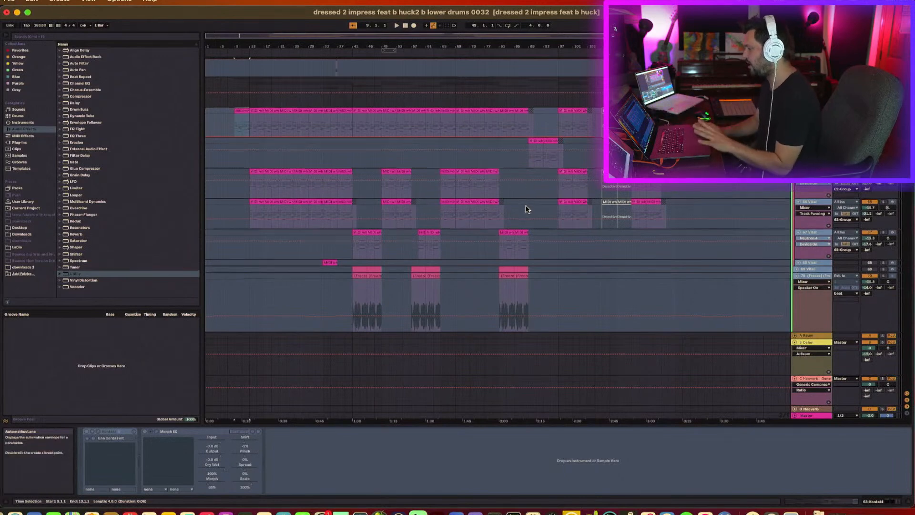
{"action": "scroll", "coordinate": [526, 209], "scroll_direction": "down", "scroll_amount": 5}
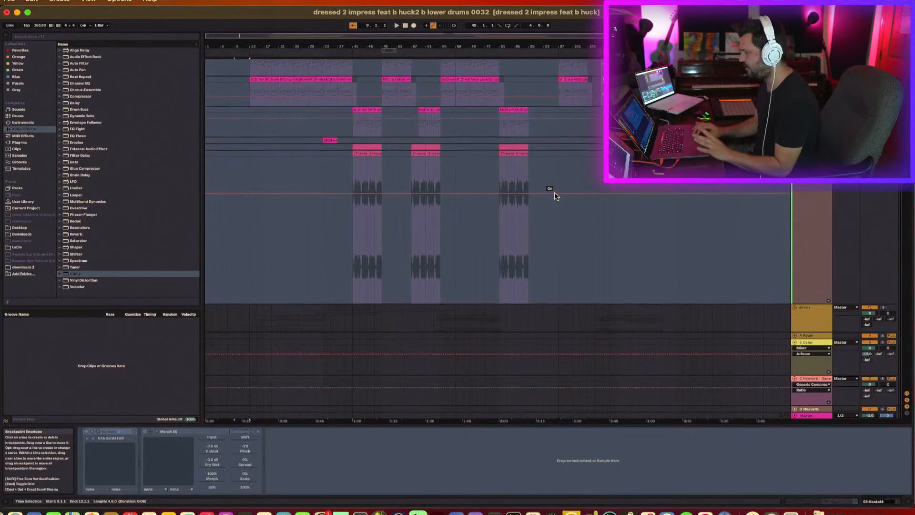
{"action": "scroll", "coordinate": [556, 195], "scroll_direction": "down", "scroll_amount": 8}
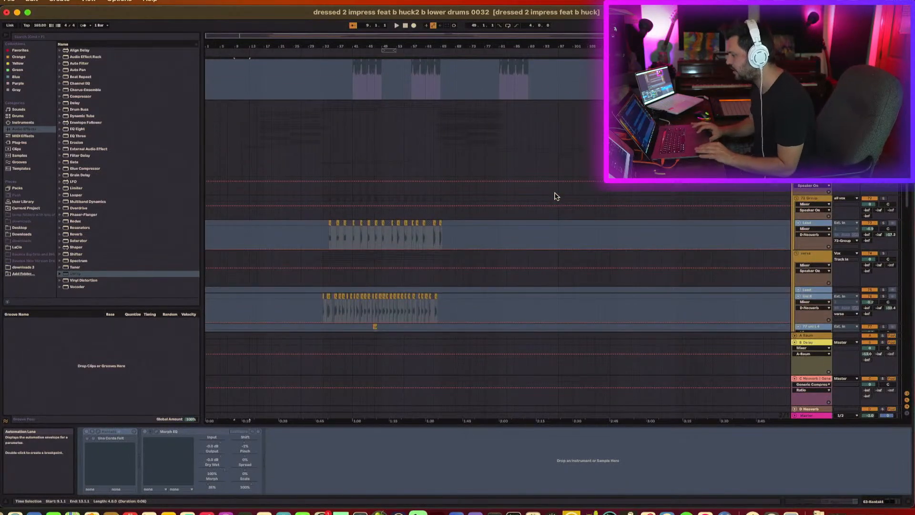
{"action": "scroll", "coordinate": [556, 189], "scroll_direction": "down", "scroll_amount": 15}
{"action": "scroll", "coordinate": [557, 188], "scroll_direction": "up", "scroll_amount": 20}
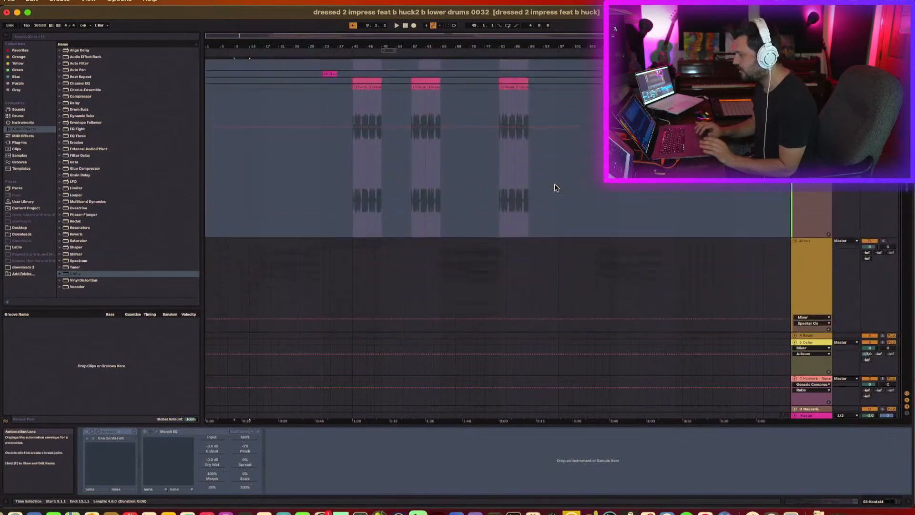
{"action": "scroll", "coordinate": [556, 188], "scroll_direction": "up", "scroll_amount": 10}
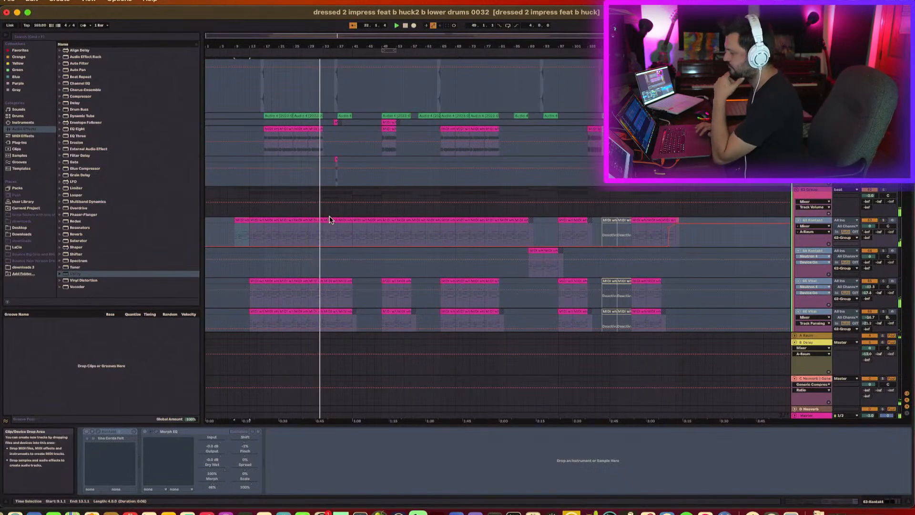
Step: Show the device chain of the Uni C vocal track and inspect its BritChannel plug-in
{"action": "scroll", "coordinate": [329, 218], "scroll_direction": "down", "scroll_amount": 10}
{"action": "scroll", "coordinate": [331, 220], "scroll_direction": "down", "scroll_amount": 5}
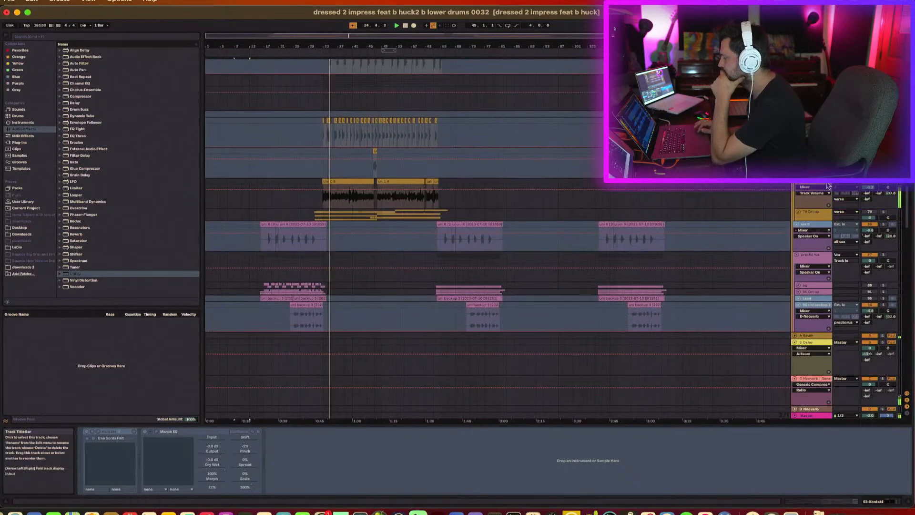
{"action": "left_click", "coordinate": [782, 190]}
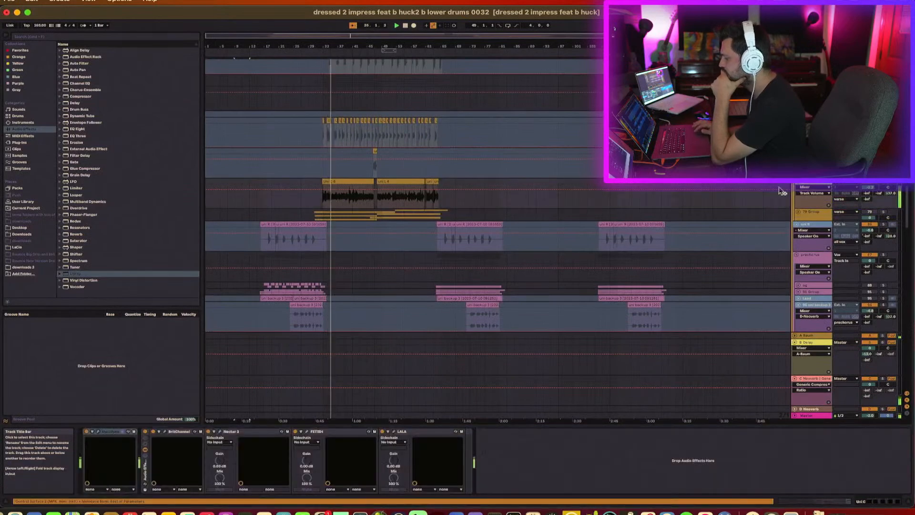
{"action": "left_click", "coordinate": [164, 431]}
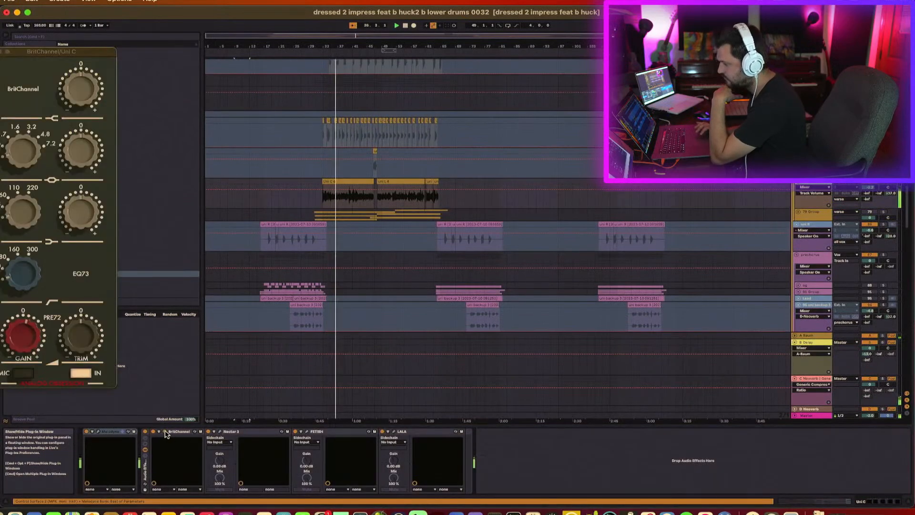
Step: Inspect the EQ 1, De-Esser and EQ 2 modules of Nectar 3 on the Uni C vocal track
{"action": "left_click", "coordinate": [220, 432]}
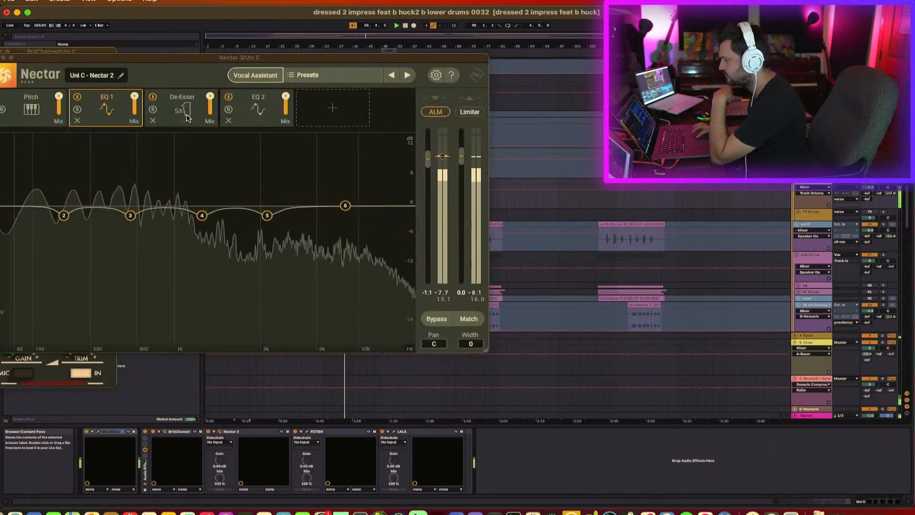
{"action": "left_click", "coordinate": [217, 120]}
{"action": "left_click", "coordinate": [258, 108]}
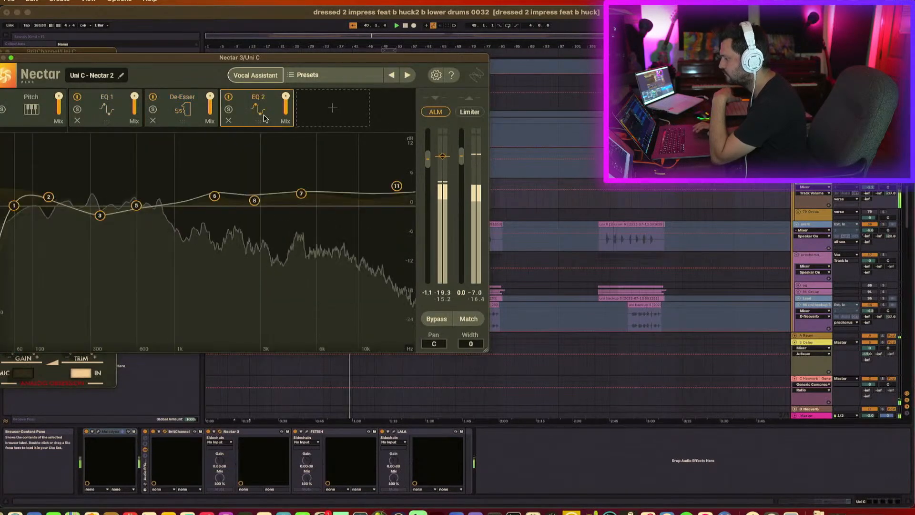
Step: Inspect the FETISH and LALA compressors on the Uni C track and close all open plug-in windows
{"action": "left_click", "coordinate": [306, 432]}
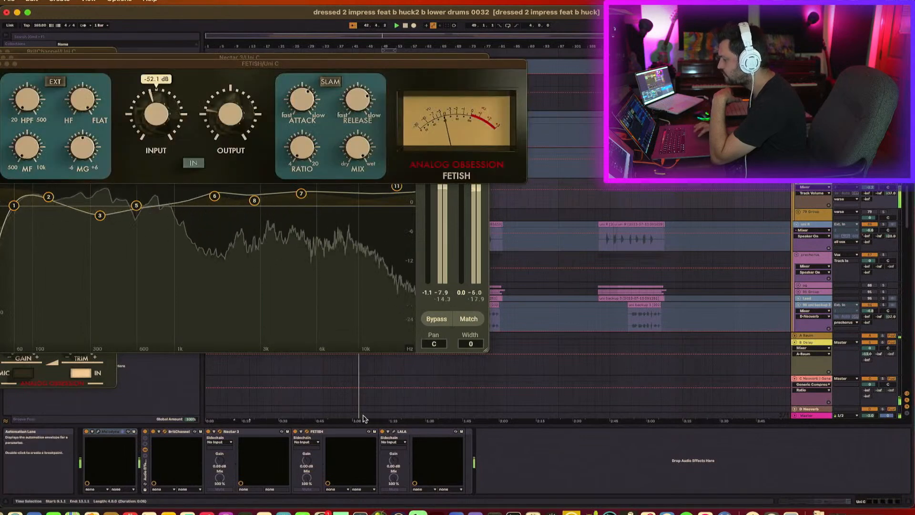
{"action": "left_click", "coordinate": [394, 432]}
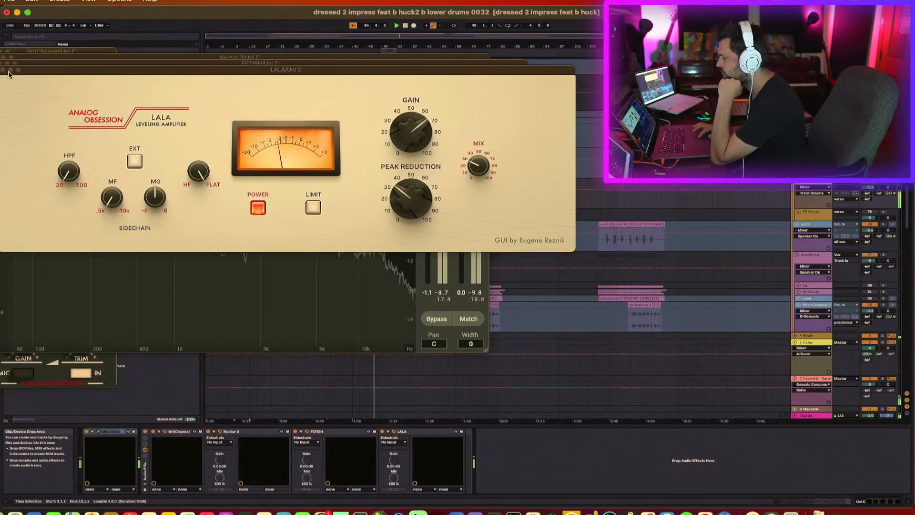
{"action": "left_click", "coordinate": [3, 69]}
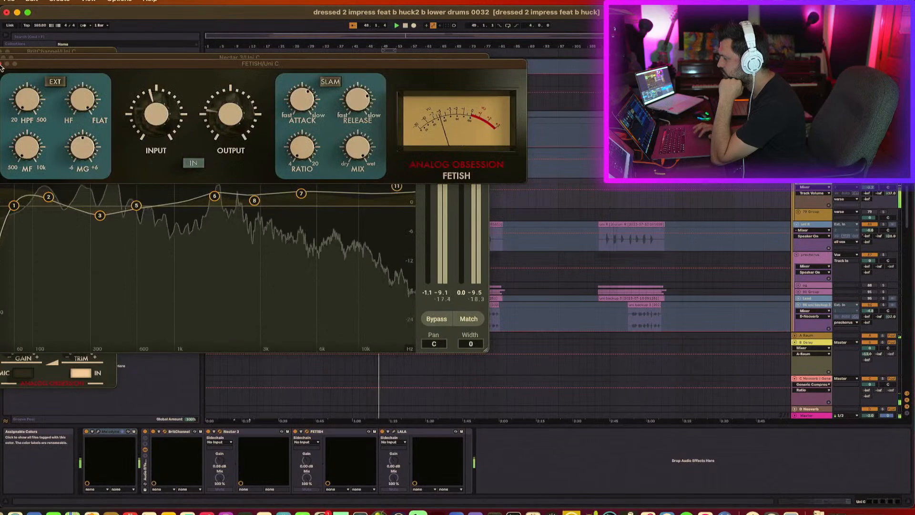
{"action": "left_click", "coordinate": [3, 64]}
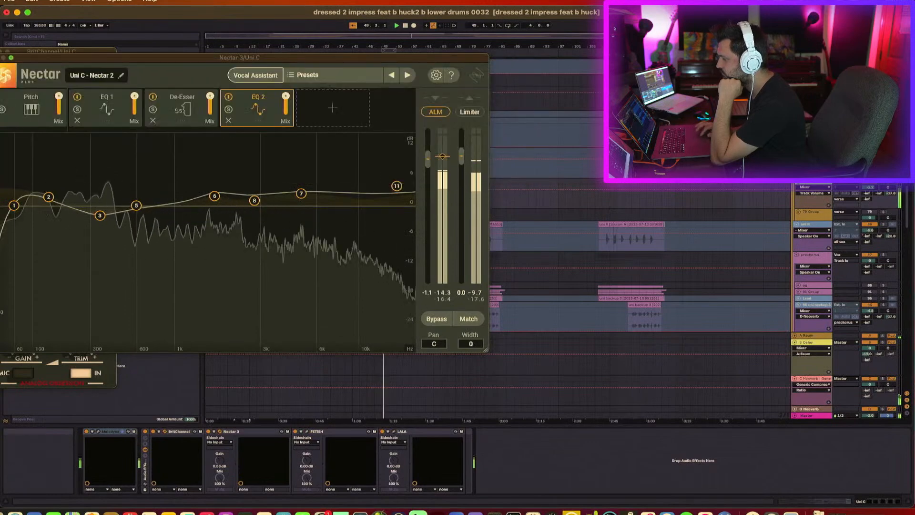
{"action": "left_click", "coordinate": [3, 57]}
{"action": "left_click", "coordinate": [7, 51]}
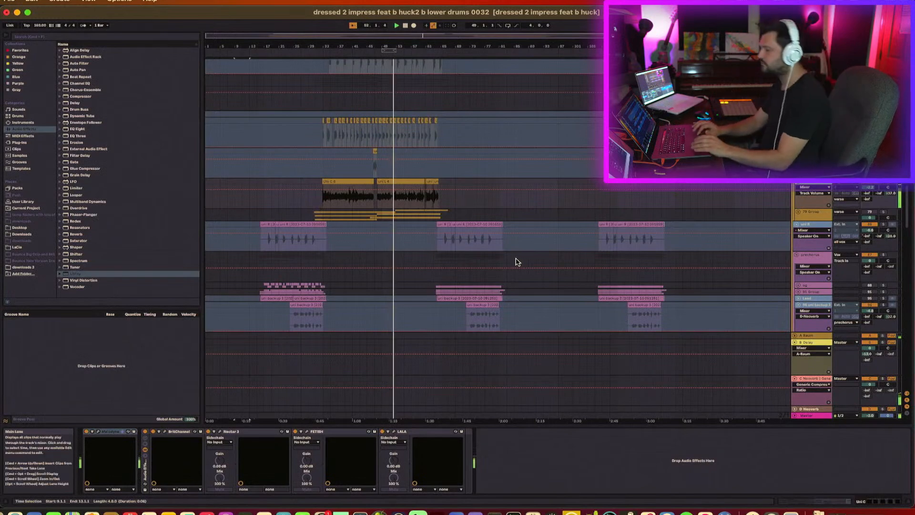
Step: Examine the layered backup and lead vocal tracks and the beat group while the song plays
{"action": "scroll", "coordinate": [516, 260], "scroll_direction": "down", "scroll_amount": 5}
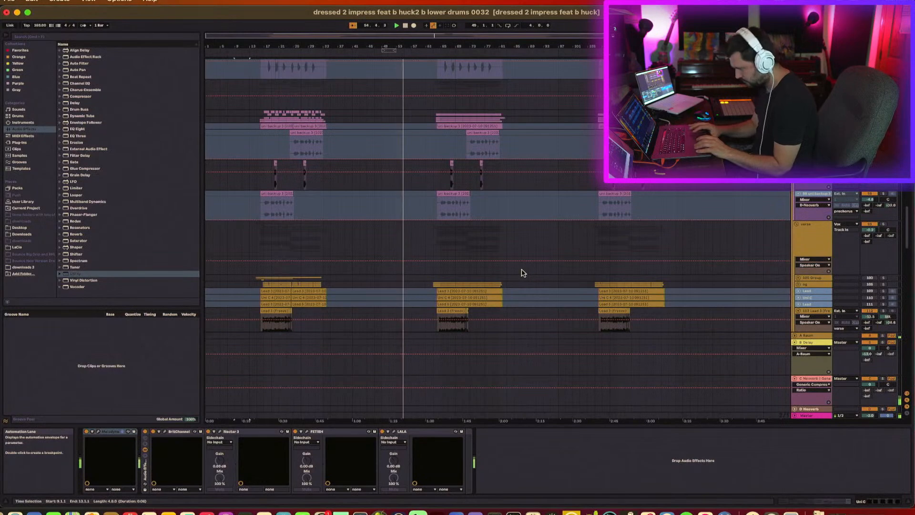
{"action": "scroll", "coordinate": [523, 272], "scroll_direction": "down", "scroll_amount": 8}
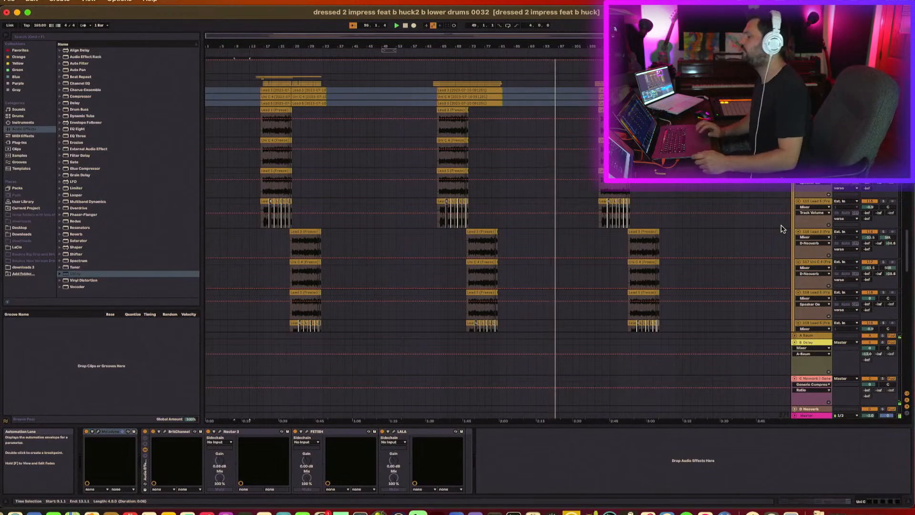
{"action": "scroll", "coordinate": [667, 246], "scroll_direction": "up", "scroll_amount": 8}
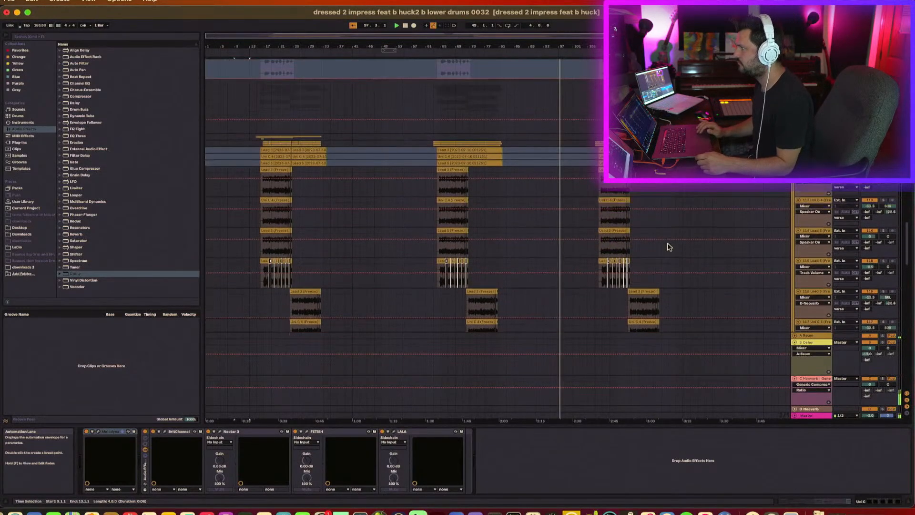
{"action": "scroll", "coordinate": [667, 246], "scroll_direction": "up", "scroll_amount": 7}
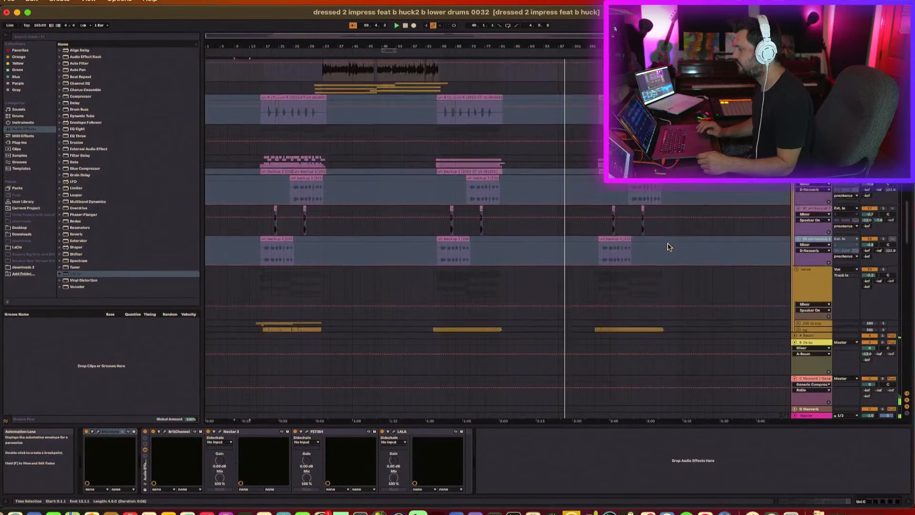
{"action": "scroll", "coordinate": [668, 247], "scroll_direction": "down", "scroll_amount": 1}
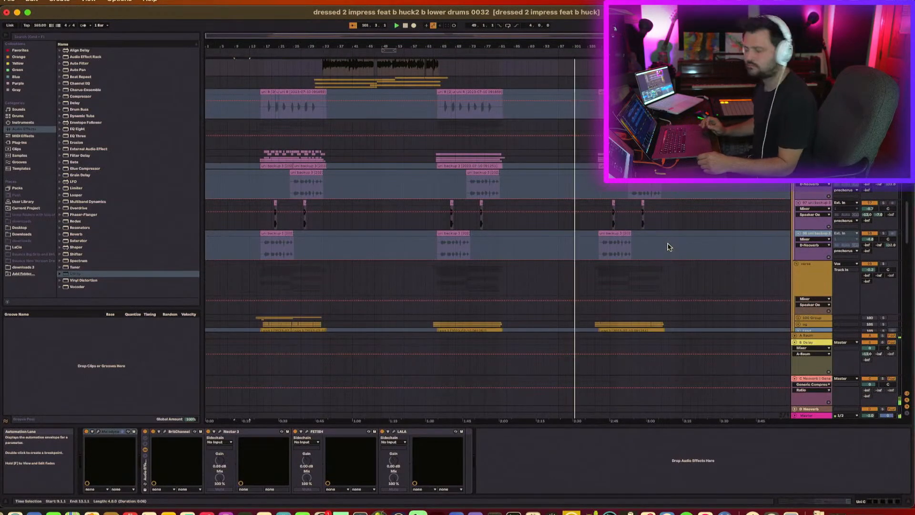
{"action": "scroll", "coordinate": [667, 247], "scroll_direction": "up", "scroll_amount": 20}
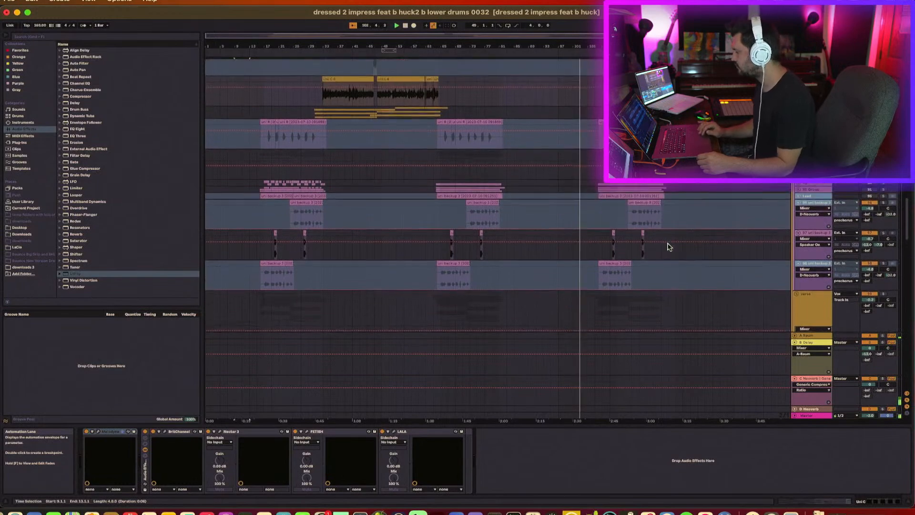
{"action": "scroll", "coordinate": [667, 246], "scroll_direction": "up", "scroll_amount": 2}
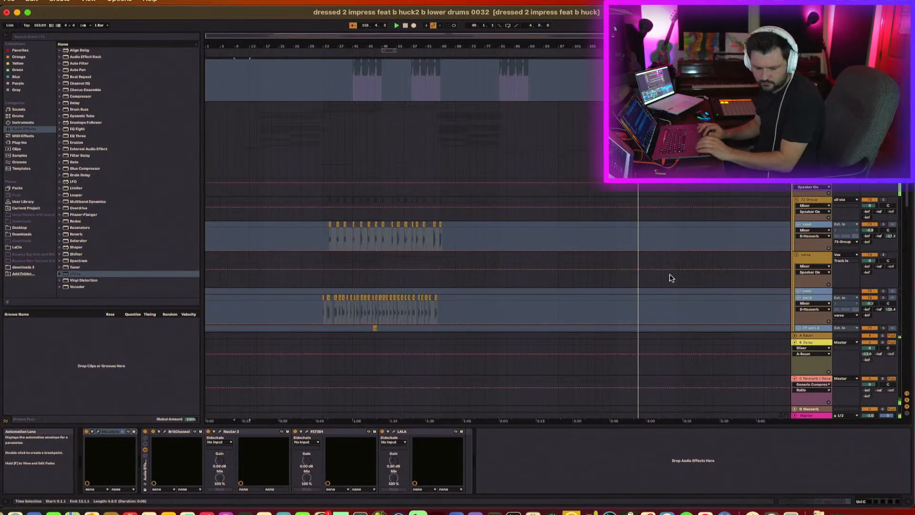
{"action": "scroll", "coordinate": [684, 213], "scroll_direction": "up", "scroll_amount": 15}
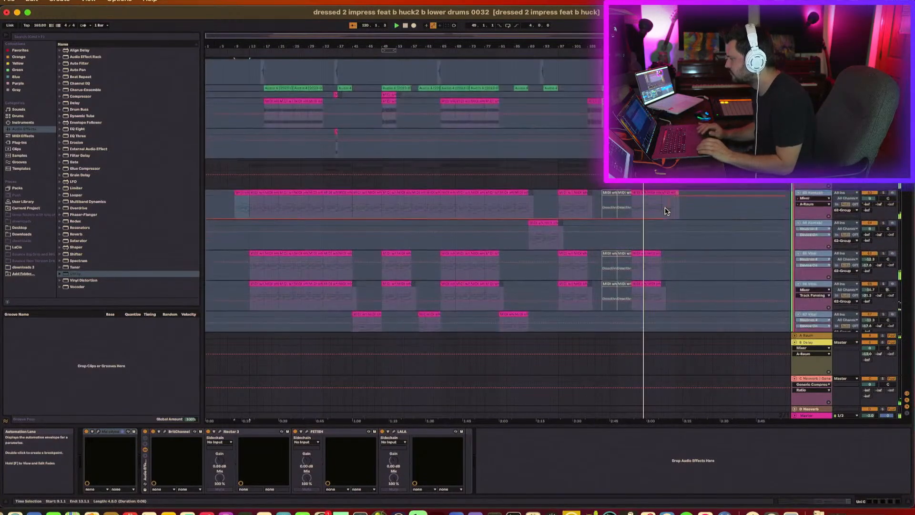
{"action": "scroll", "coordinate": [666, 211], "scroll_direction": "down", "scroll_amount": 10}
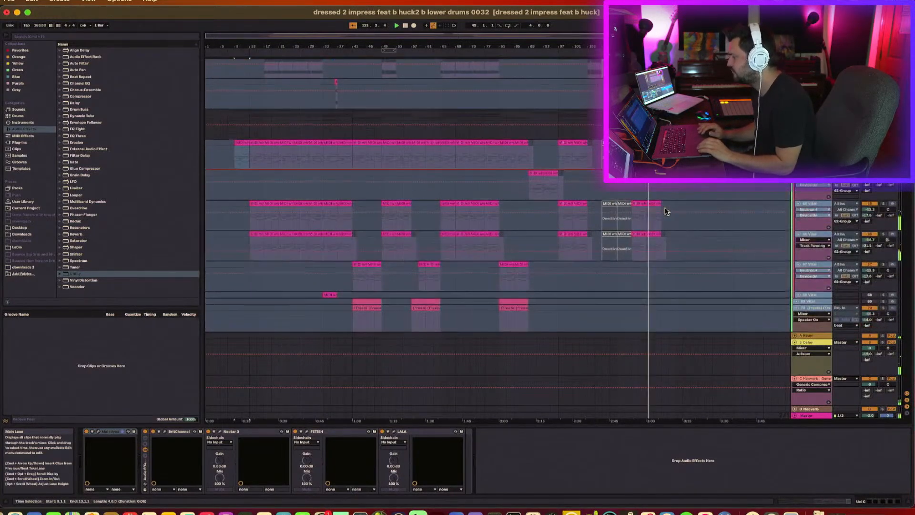
{"action": "scroll", "coordinate": [666, 212], "scroll_direction": "up", "scroll_amount": 6}
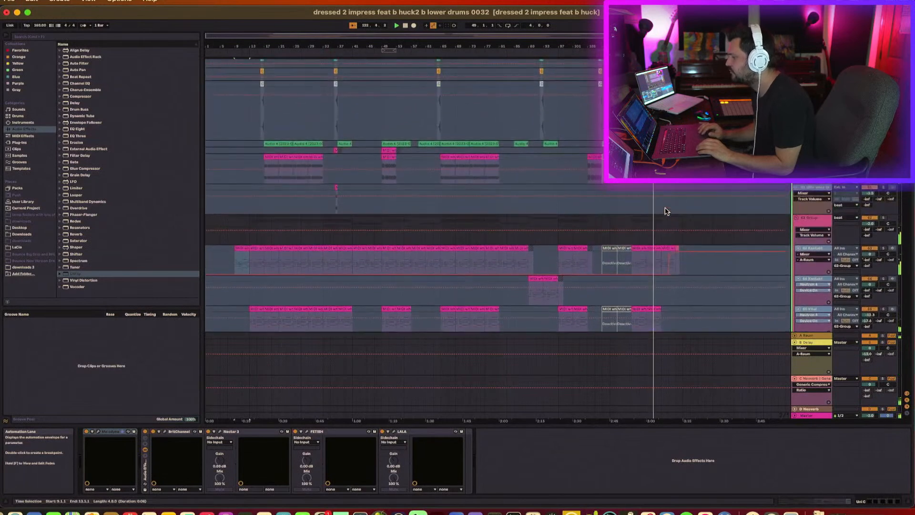
Step: Place the insert marker at bar 97 on the first Kontakt track and look over the vocal groups below
{"action": "left_click", "coordinate": [559, 256]}
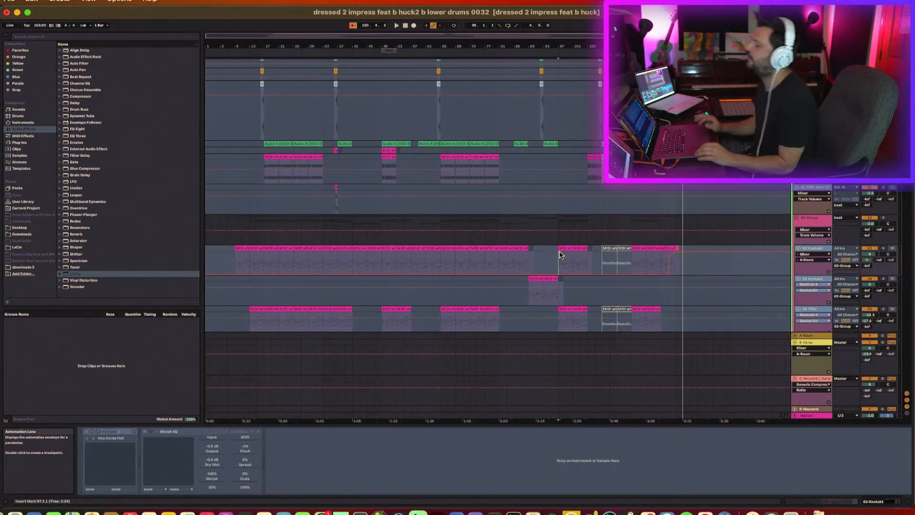
{"action": "scroll", "coordinate": [491, 264], "scroll_direction": "down", "scroll_amount": 15}
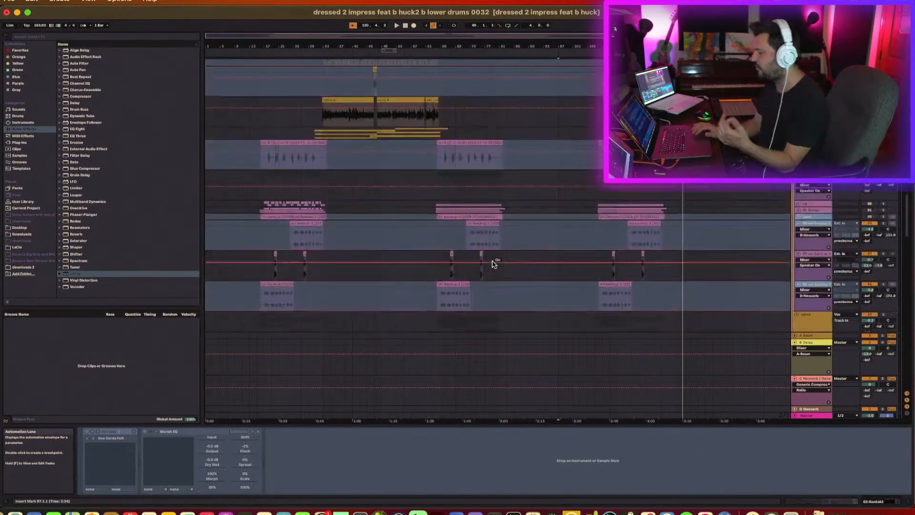
{"action": "scroll", "coordinate": [493, 265], "scroll_direction": "up", "scroll_amount": 5}
{"action": "scroll", "coordinate": [496, 265], "scroll_direction": "down", "scroll_amount": 7}
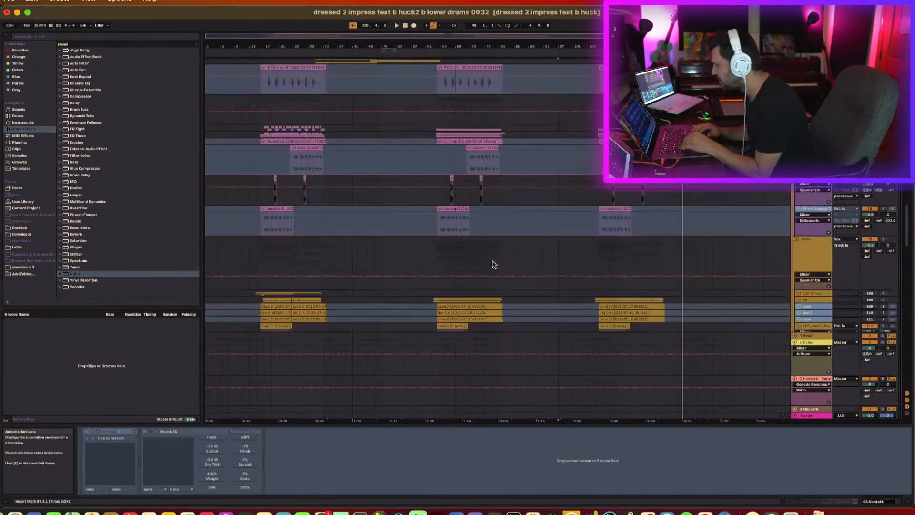
{"action": "scroll", "coordinate": [496, 265], "scroll_direction": "down", "scroll_amount": 7}
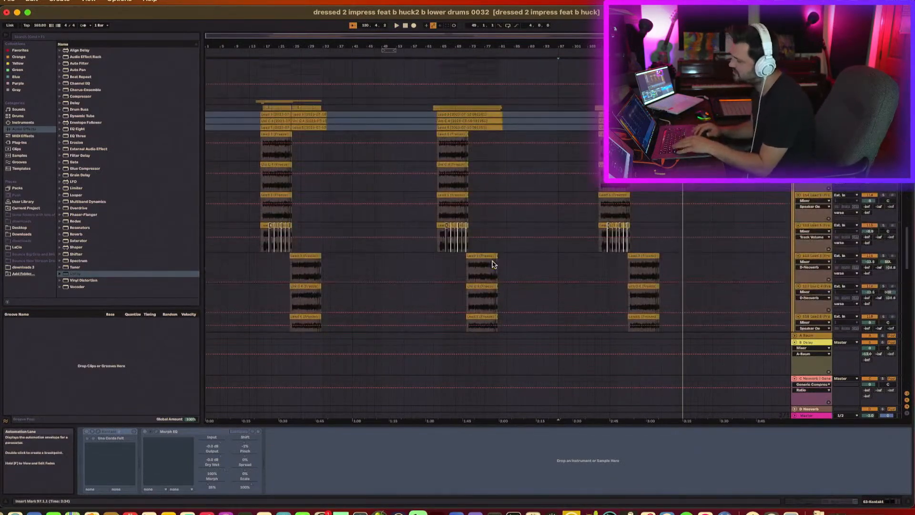
Step: Select the first clip on the frozen Lead 5 track and listen to it
{"action": "left_click", "coordinate": [264, 222]}
{"action": "left_click", "coordinate": [271, 194]}
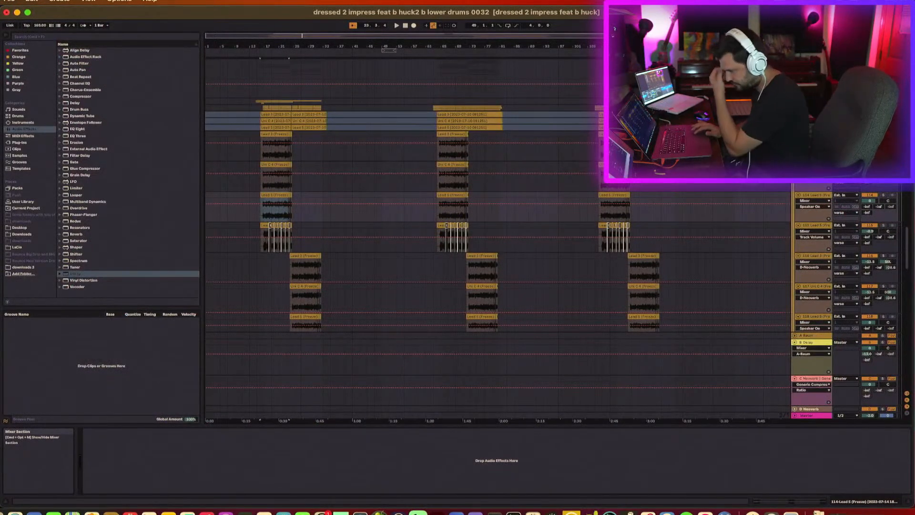
{"action": "left_click", "coordinate": [265, 135]}
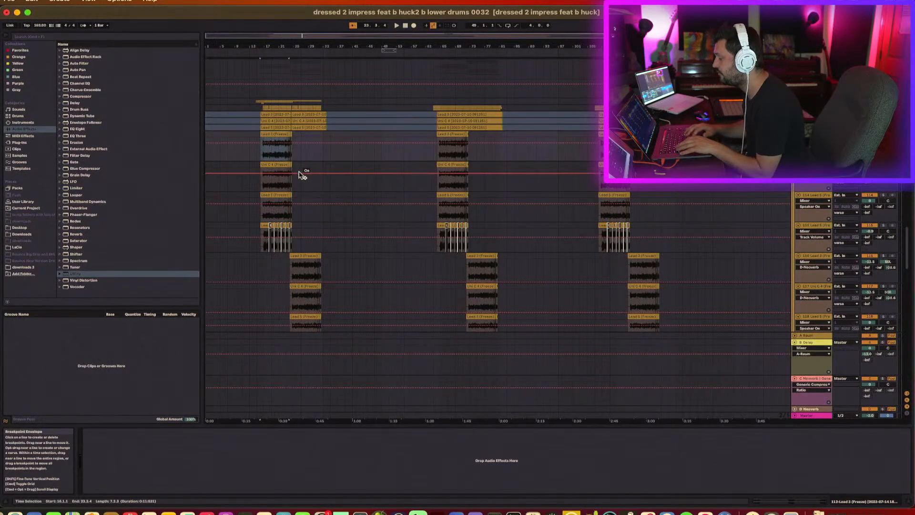
{"action": "left_click", "coordinate": [270, 195]}
{"action": "key", "text": "space"}
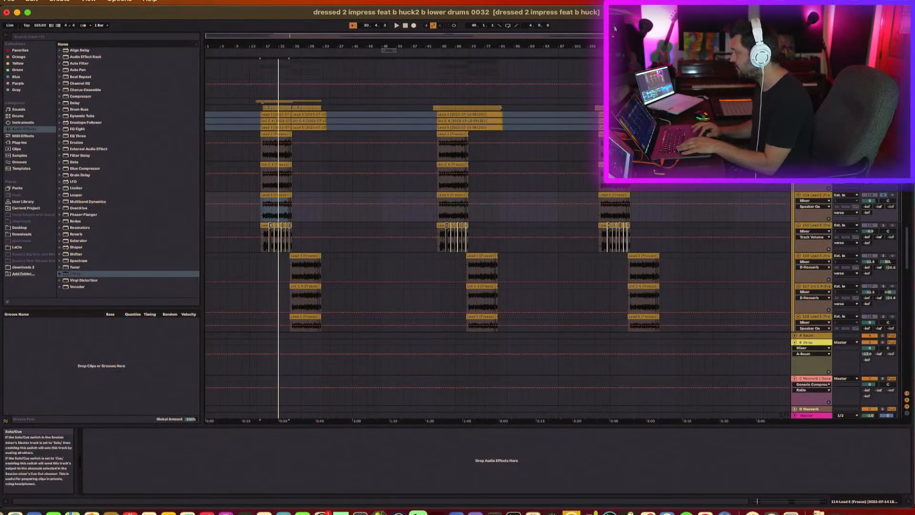
{"action": "key", "text": "space"}
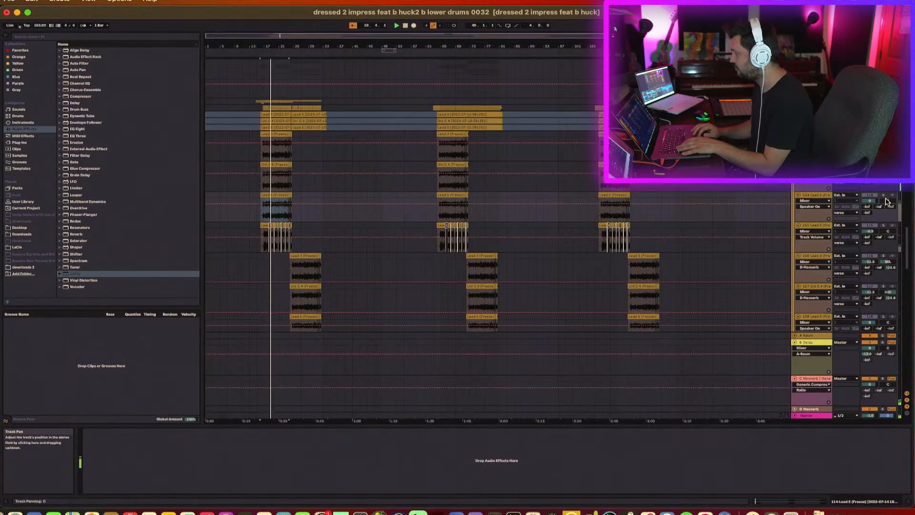
Step: Listen to the frozen verse vocals by soloing the Uni C 4 track and the Lead 5 track below it
{"action": "scroll", "coordinate": [887, 201], "scroll_direction": "up", "scroll_amount": 2}
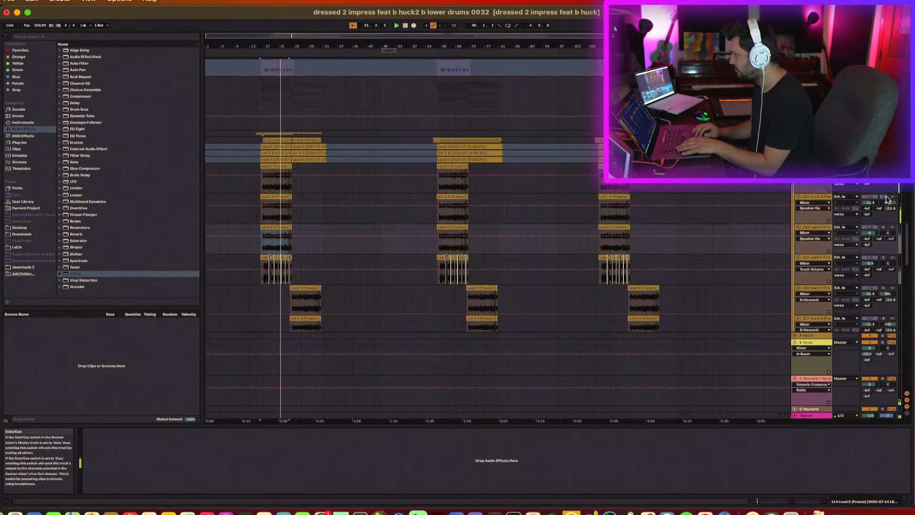
{"action": "scroll", "coordinate": [887, 200], "scroll_direction": "down", "scroll_amount": 2}
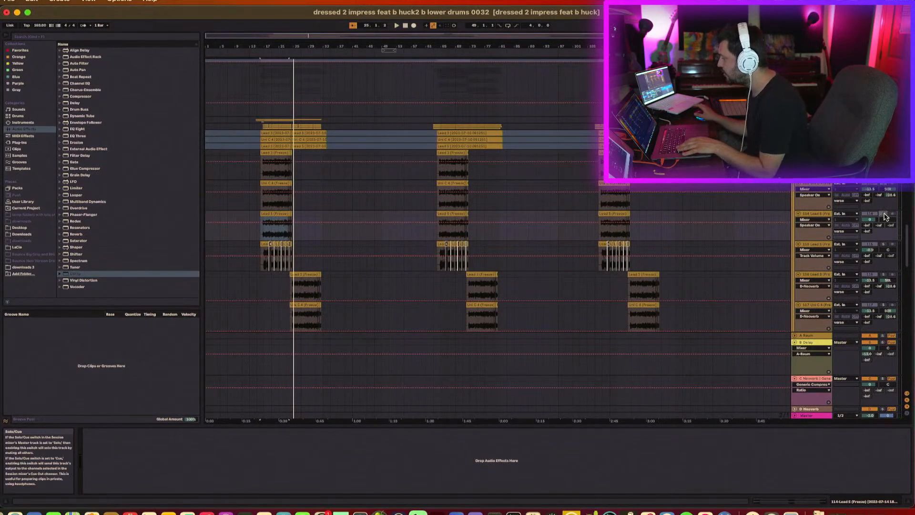
{"action": "key", "text": "space"}
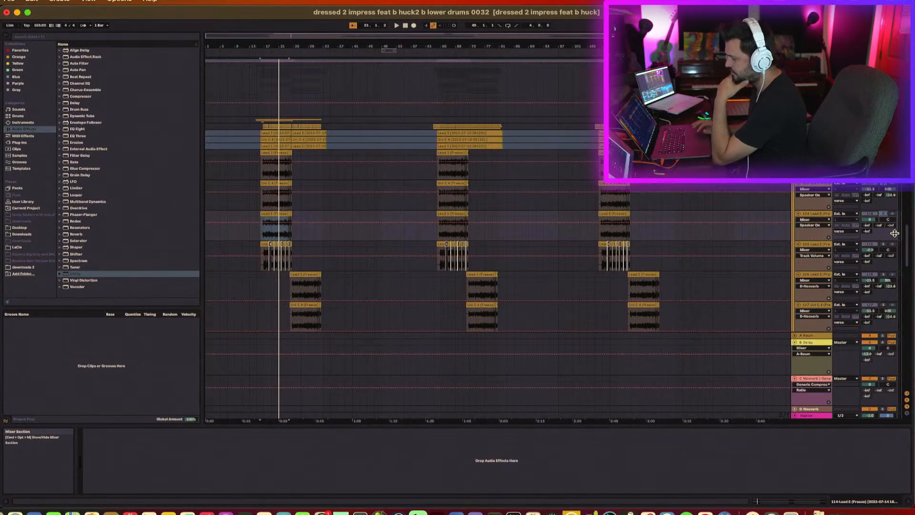
Step: Select the first clip on the chopped Lead 5 track, listen to it in solo, and select the frozen vocal tracks above it
{"action": "left_click", "coordinate": [267, 249]}
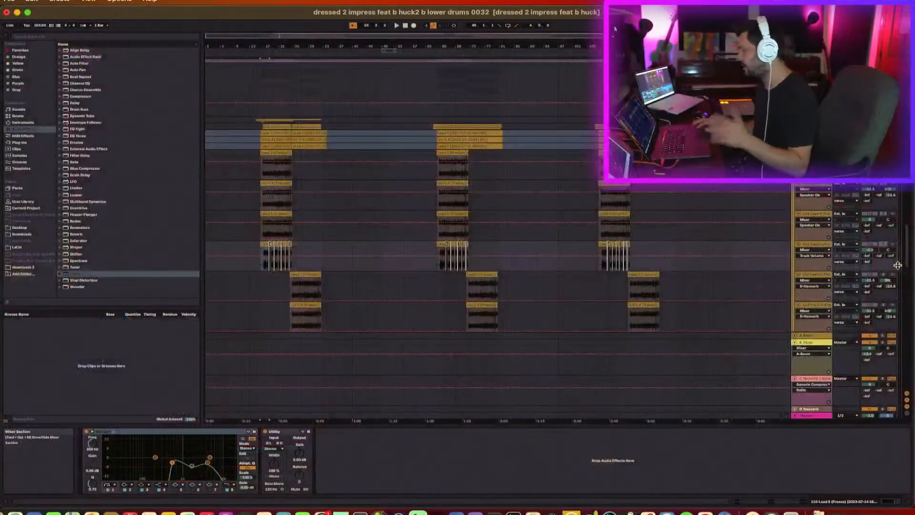
{"action": "key", "text": "space"}
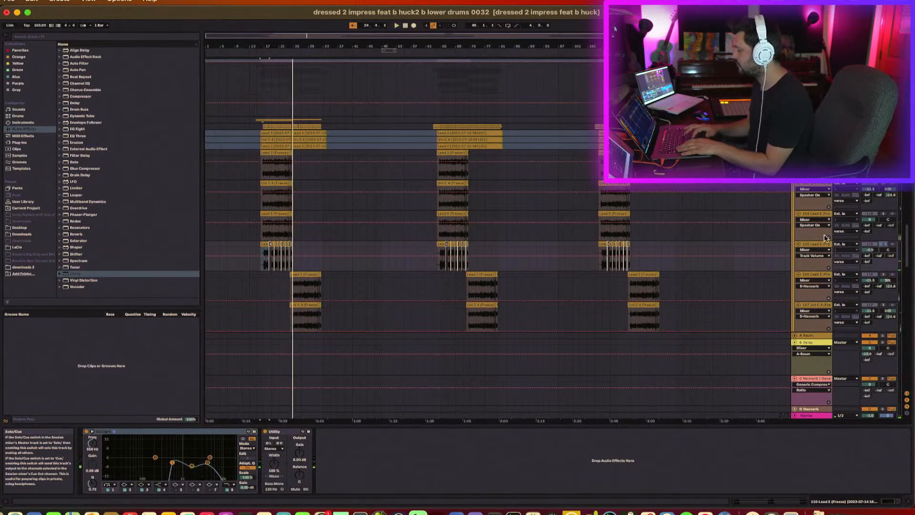
{"action": "left_click", "coordinate": [821, 216]}
{"action": "left_click", "coordinate": [821, 186]}
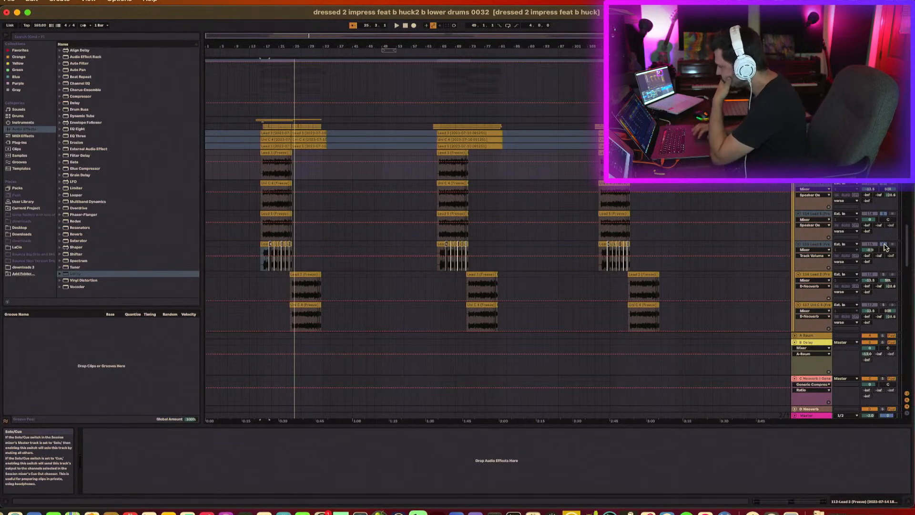
Step: Go up to the prechorus group and listen to the uni backup 3 tracks in solo
{"action": "scroll", "coordinate": [884, 247], "scroll_direction": "up", "scroll_amount": 4}
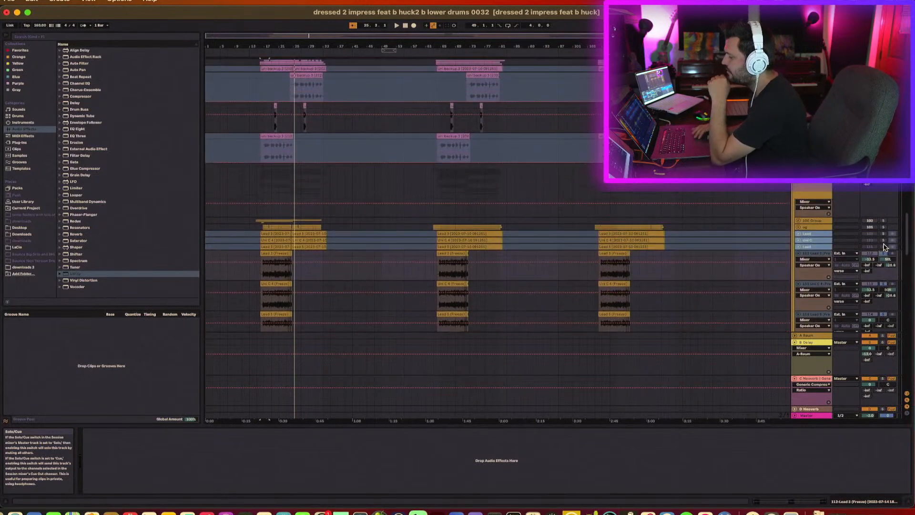
{"action": "scroll", "coordinate": [884, 246], "scroll_direction": "up", "scroll_amount": 4}
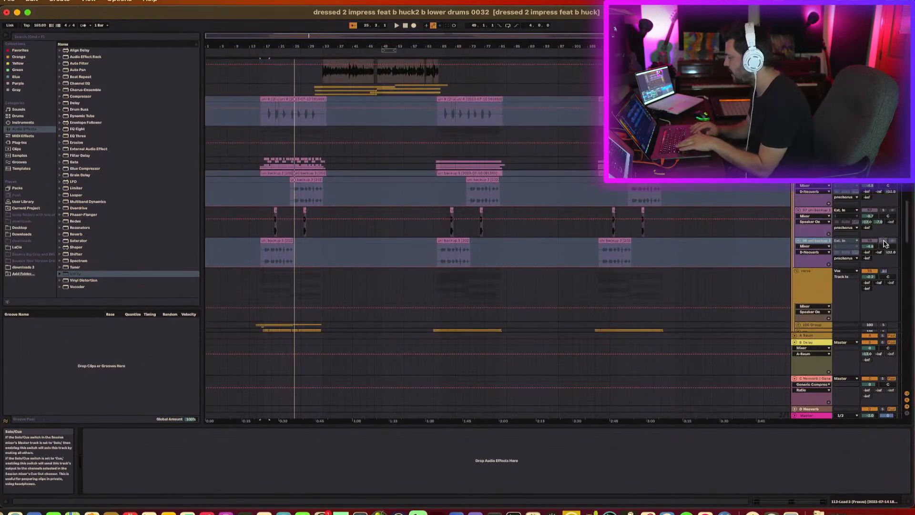
{"action": "key", "text": "space"}
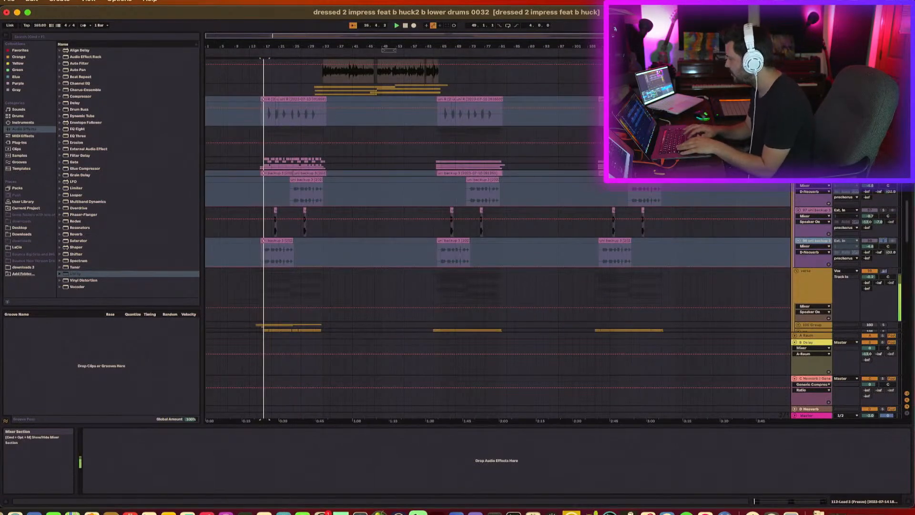
{"action": "left_click", "coordinate": [883, 211]}
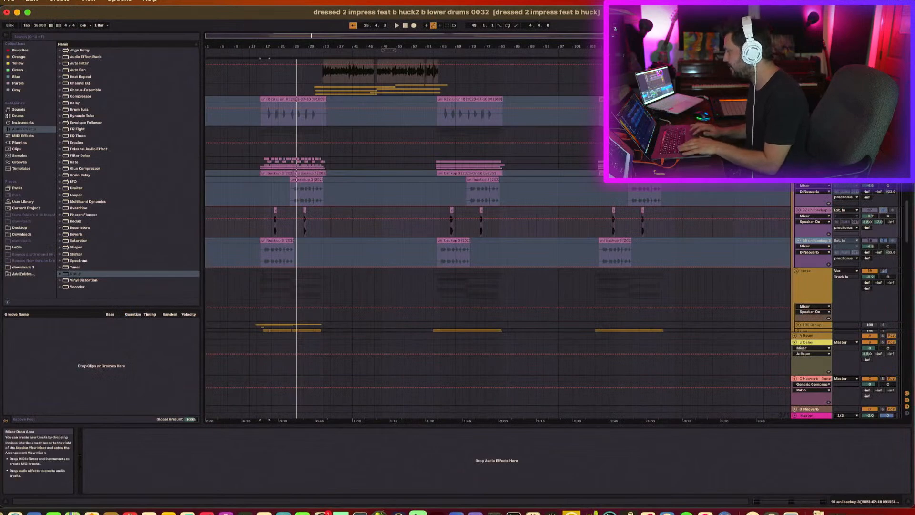
Step: Place the insert marker just before the first short clip on uni backup track 97 and play the song with that track muted
{"action": "left_click", "coordinate": [814, 99]}
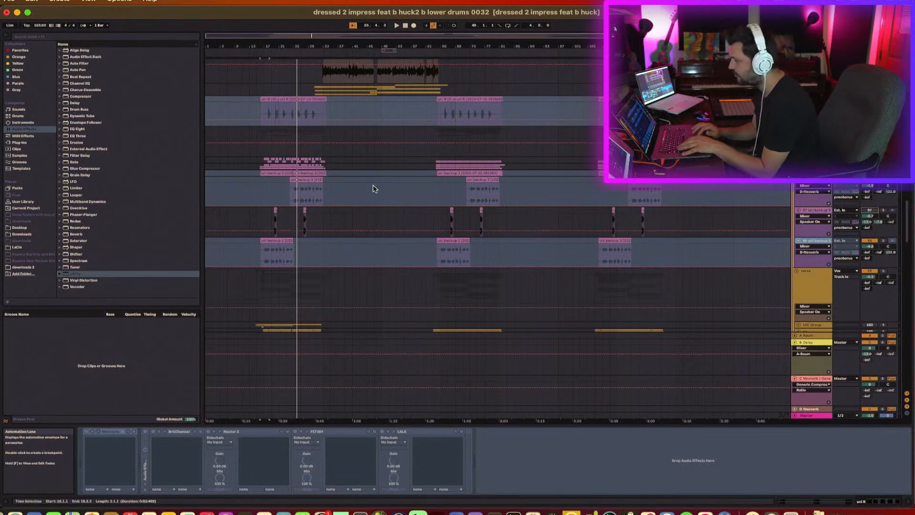
{"action": "left_click", "coordinate": [260, 220]}
{"action": "left_click", "coordinate": [255, 220]}
{"action": "key", "text": "space"}
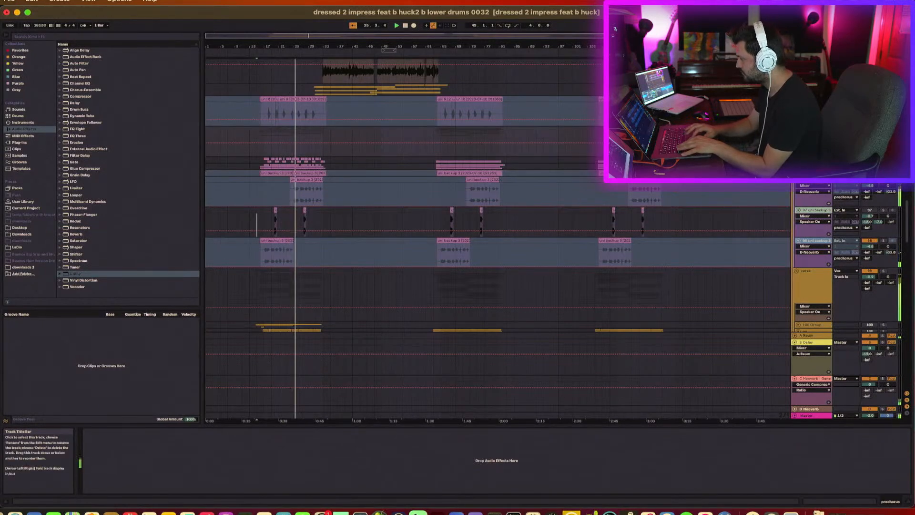
Step: Select the uni R track, play its opening section, and reactivate uni backup track 97
{"action": "left_click", "coordinate": [812, 99]}
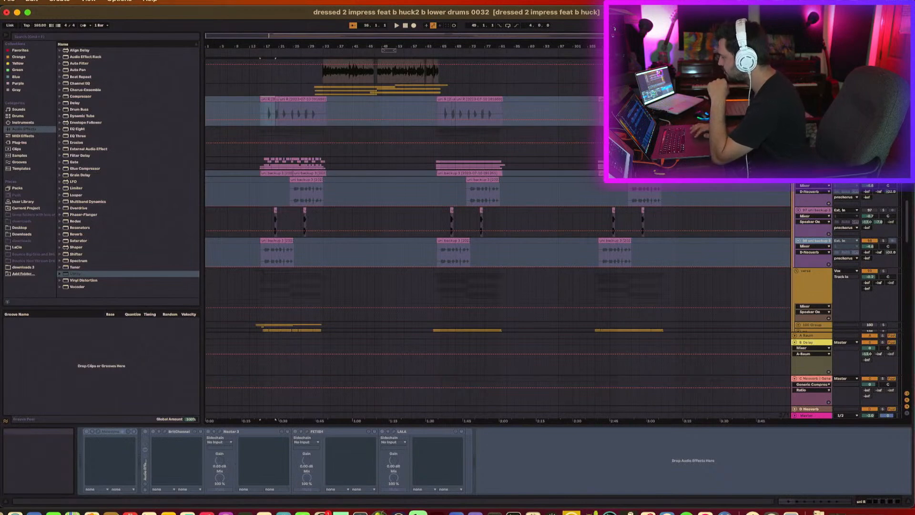
{"action": "key", "text": "space"}
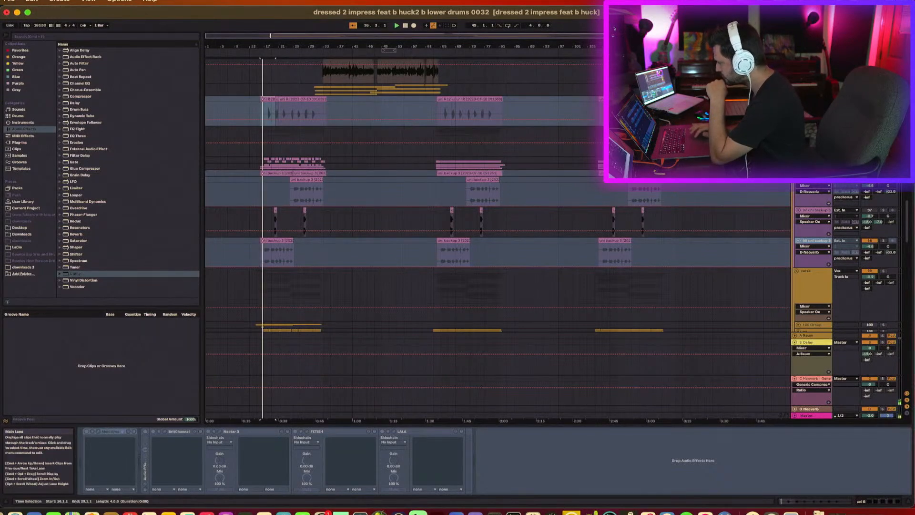
{"action": "left_click", "coordinate": [812, 211]}
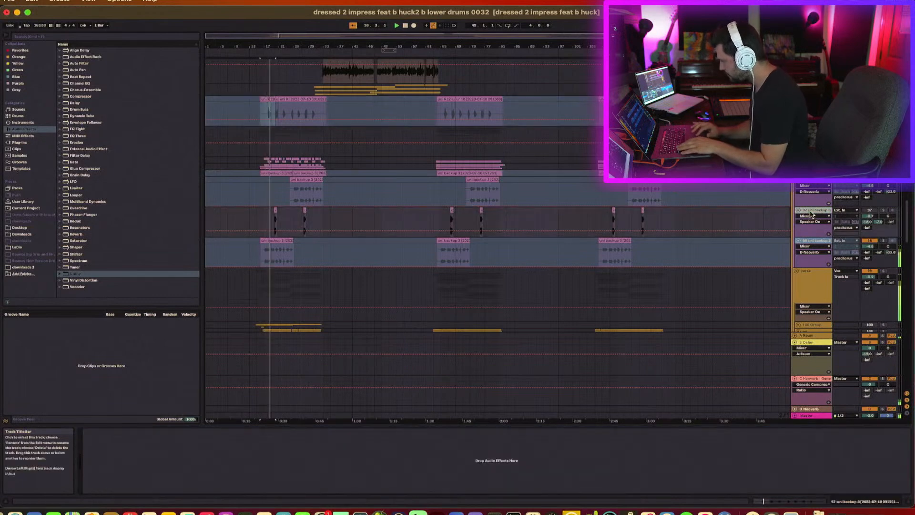
{"action": "left_click", "coordinate": [871, 211]}
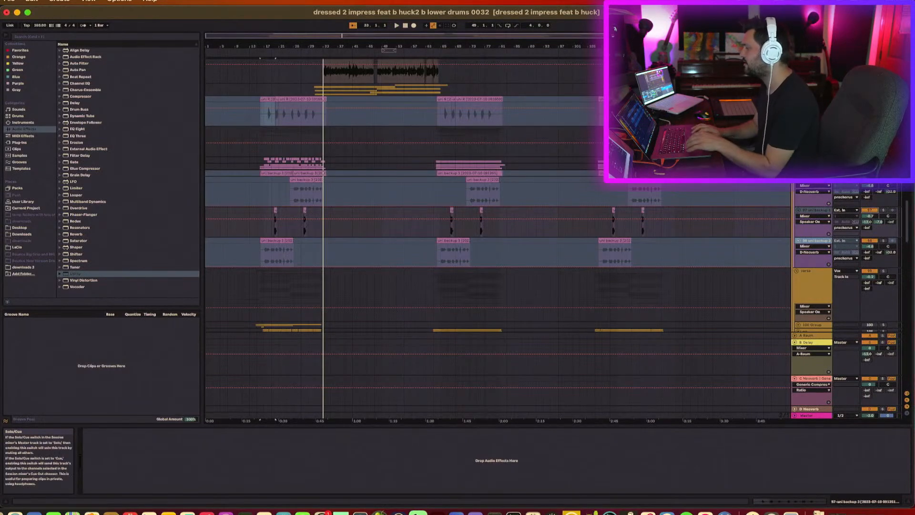
Step: Solo the 66 Vital track in the beat's synth group and listen to it from bar 13
{"action": "scroll", "coordinate": [498, 239], "scroll_direction": "up", "scroll_amount": 5}
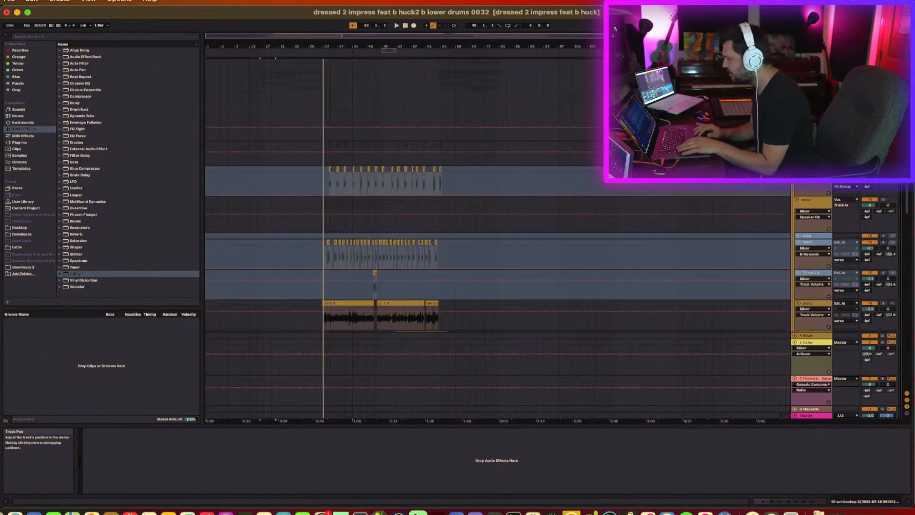
{"action": "scroll", "coordinate": [498, 239], "scroll_direction": "down", "scroll_amount": 5}
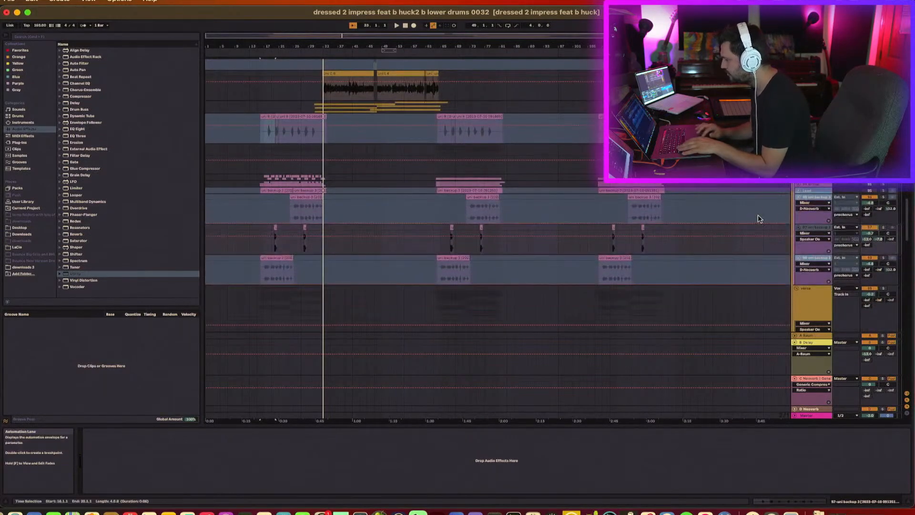
{"action": "scroll", "coordinate": [818, 231], "scroll_direction": "up", "scroll_amount": 5}
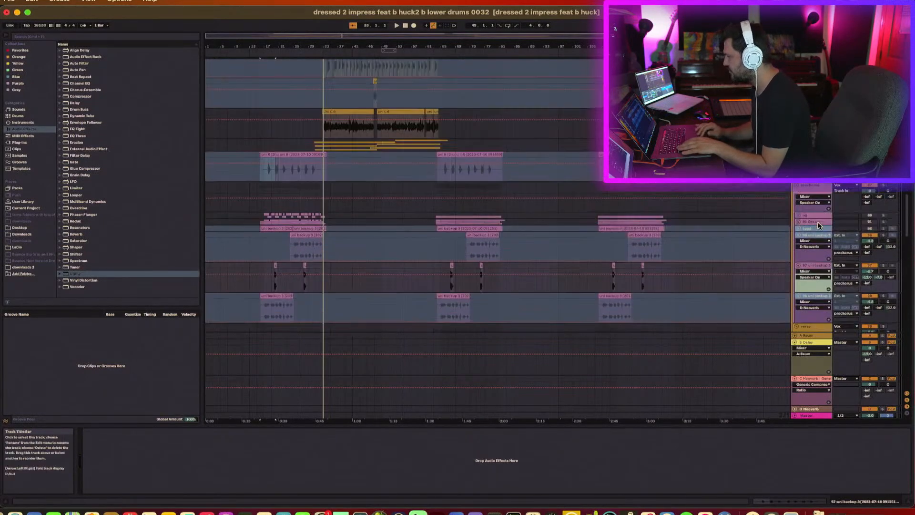
{"action": "scroll", "coordinate": [818, 226], "scroll_direction": "up", "scroll_amount": 6}
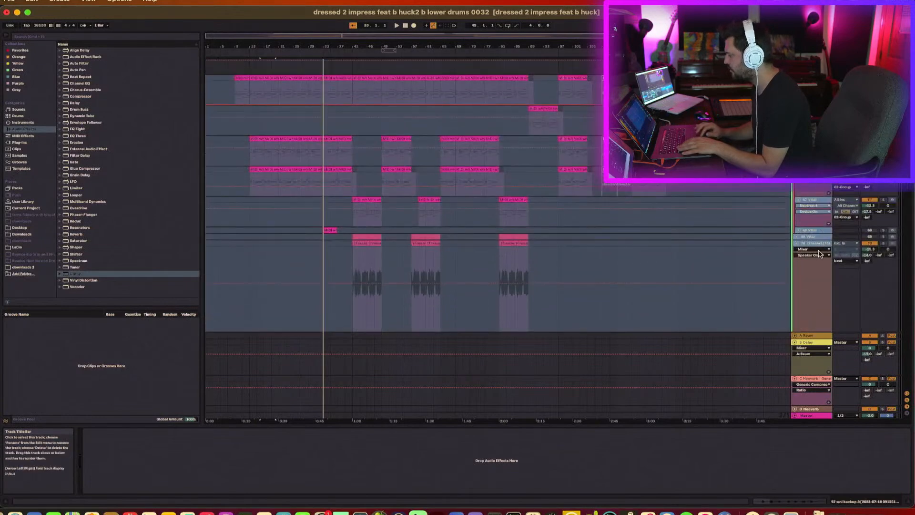
{"action": "scroll", "coordinate": [820, 252], "scroll_direction": "up", "scroll_amount": 2}
{"action": "left_click", "coordinate": [883, 247]}
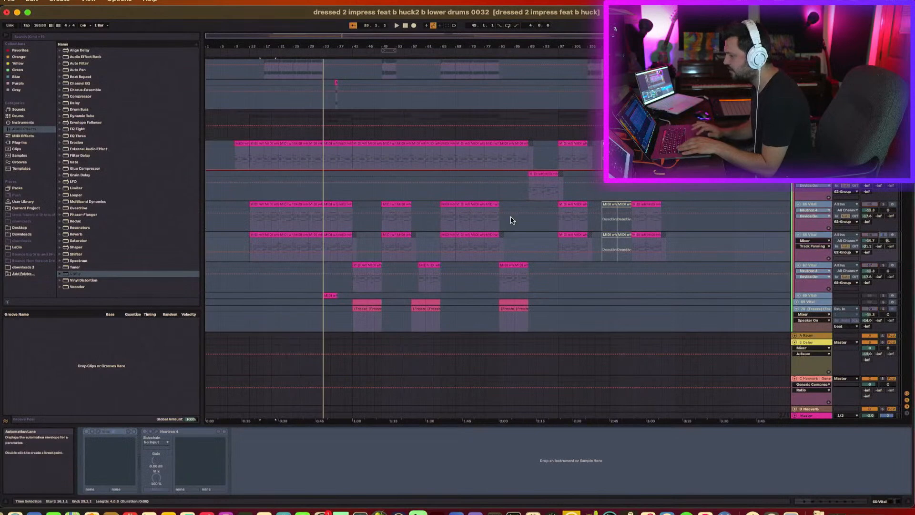
{"action": "left_click", "coordinate": [254, 236]}
{"action": "key", "text": "space"}
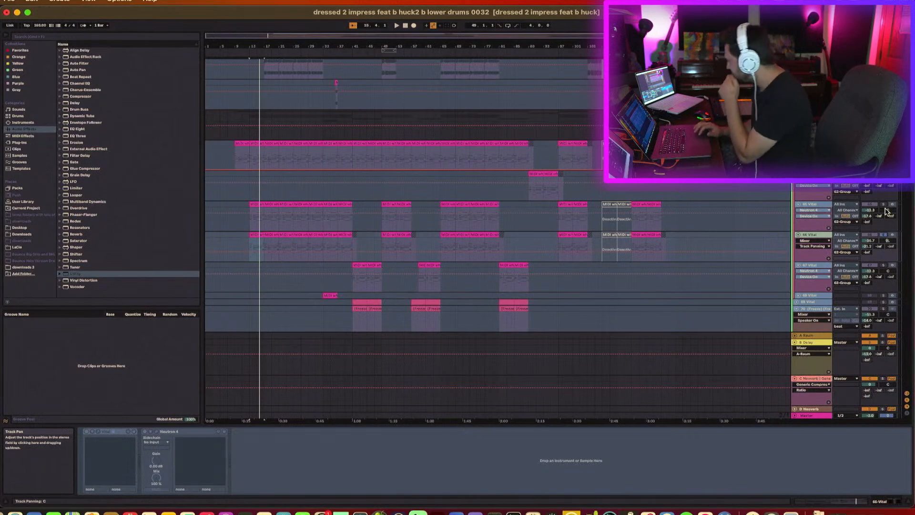
Step: Solo the 65 Vital track for comparison, and play both Vital layers together from bar 13
{"action": "key", "text": "space"}
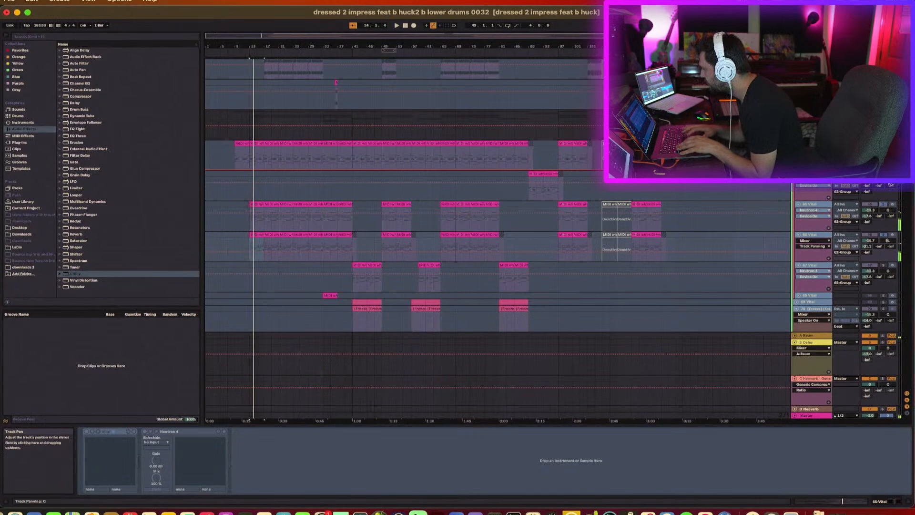
{"action": "left_click", "coordinate": [884, 208]}
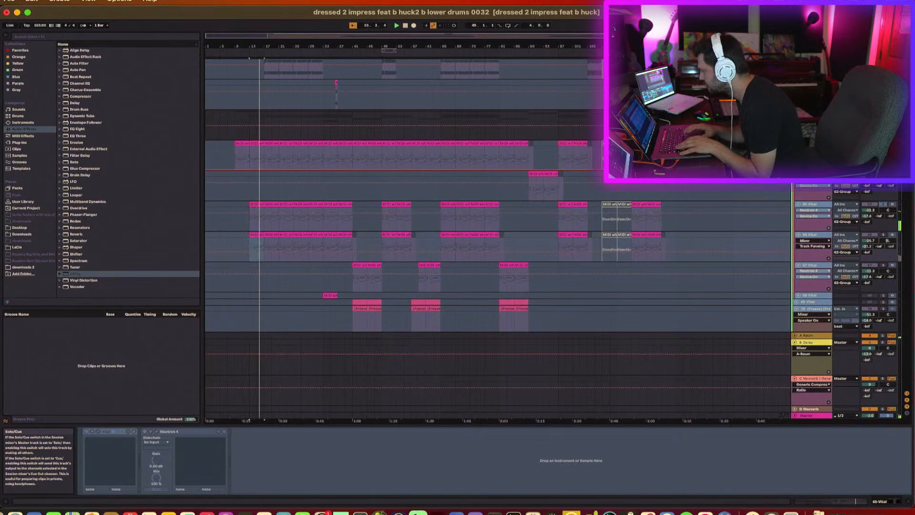
{"action": "left_click", "coordinate": [883, 205]}
{"action": "key", "text": "space"}
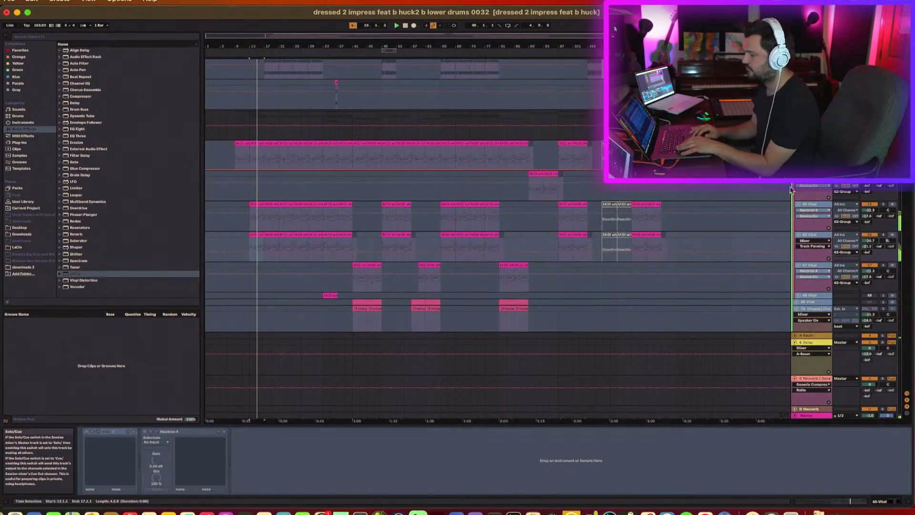
Step: Look over the riser, audio and beat tracks above the synth group and return to the Kontakt and Vital tracks
{"action": "scroll", "coordinate": [808, 200], "scroll_direction": "up", "scroll_amount": 10}
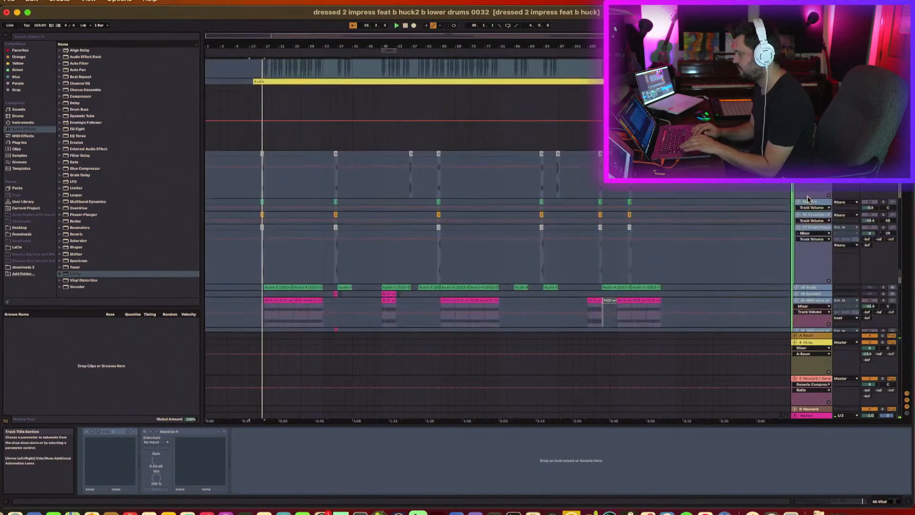
{"action": "scroll", "coordinate": [808, 199], "scroll_direction": "down", "scroll_amount": 3}
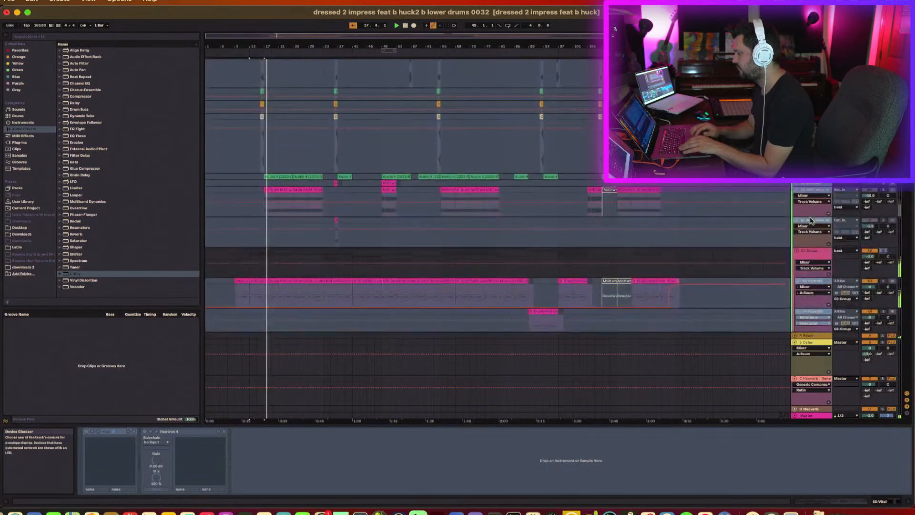
{"action": "scroll", "coordinate": [876, 268], "scroll_direction": "down", "scroll_amount": 1}
{"action": "scroll", "coordinate": [876, 268], "scroll_direction": "down", "scroll_amount": 2}
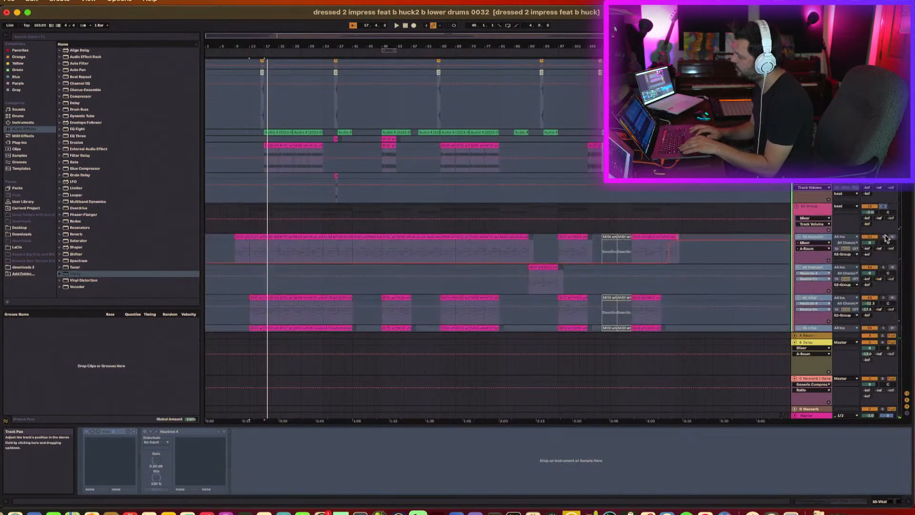
{"action": "scroll", "coordinate": [885, 239], "scroll_direction": "down", "scroll_amount": 3}
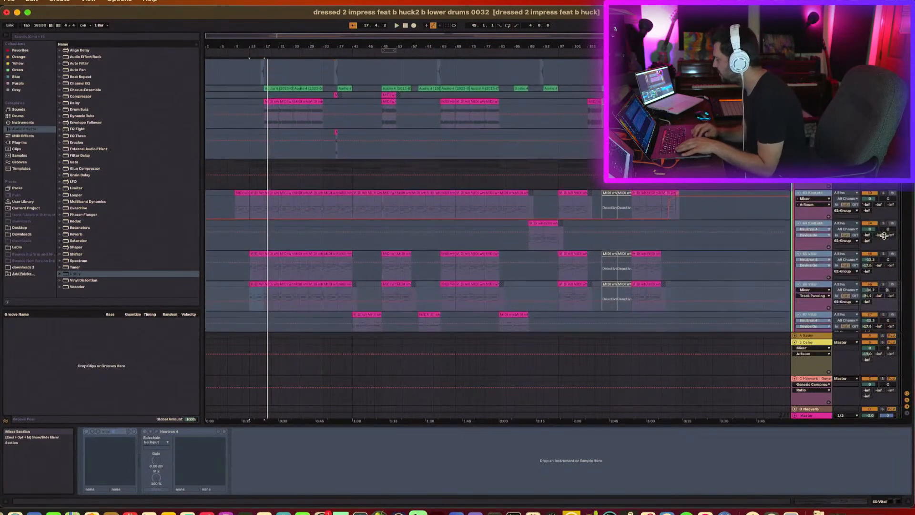
{"action": "scroll", "coordinate": [886, 233], "scroll_direction": "down", "scroll_amount": 2}
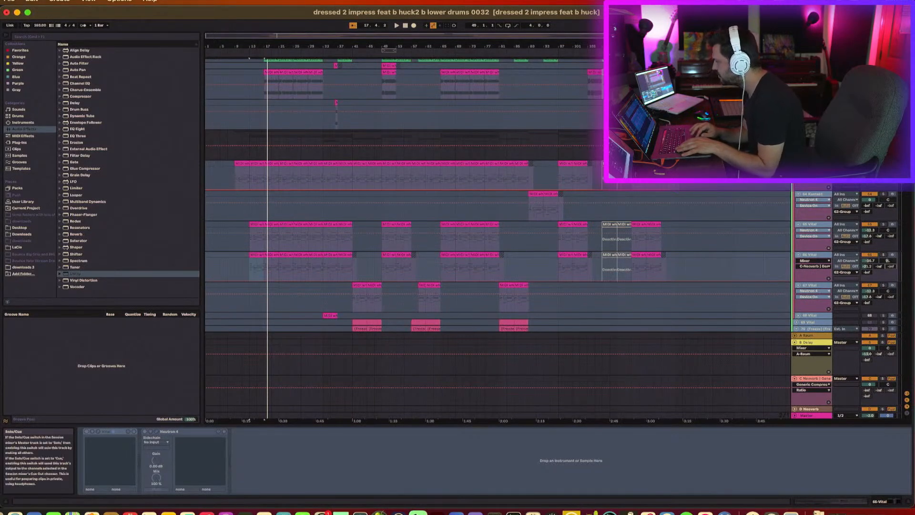
Step: Play the synth layers again and listen to the first Kontakt track in solo
{"action": "key", "text": "space"}
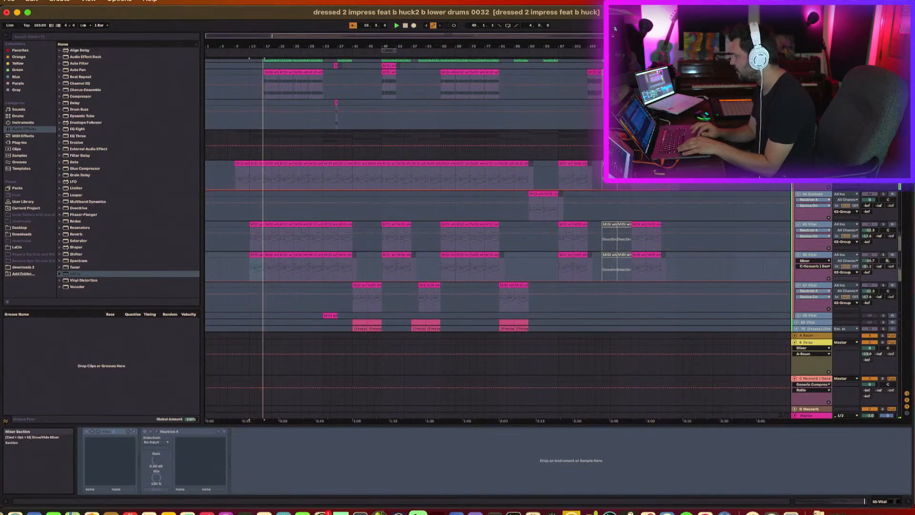
{"action": "scroll", "coordinate": [495, 239], "scroll_direction": "up", "scroll_amount": 1}
{"action": "scroll", "coordinate": [496, 238], "scroll_direction": "up", "scroll_amount": 1}
{"action": "scroll", "coordinate": [496, 238], "scroll_direction": "up", "scroll_amount": 1}
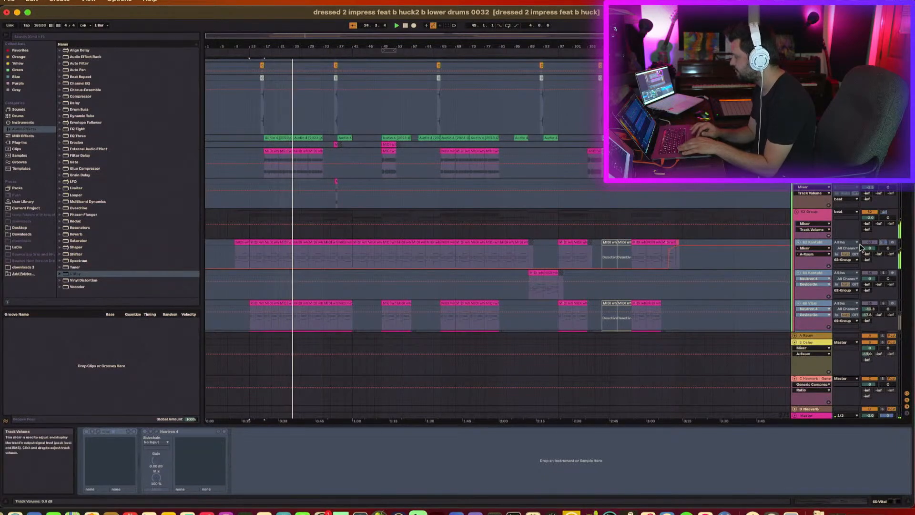
Step: Play the Kontakt and Vital tracks together from bar 13 with their individual solos off
{"action": "scroll", "coordinate": [868, 279], "scroll_direction": "down", "scroll_amount": 5}
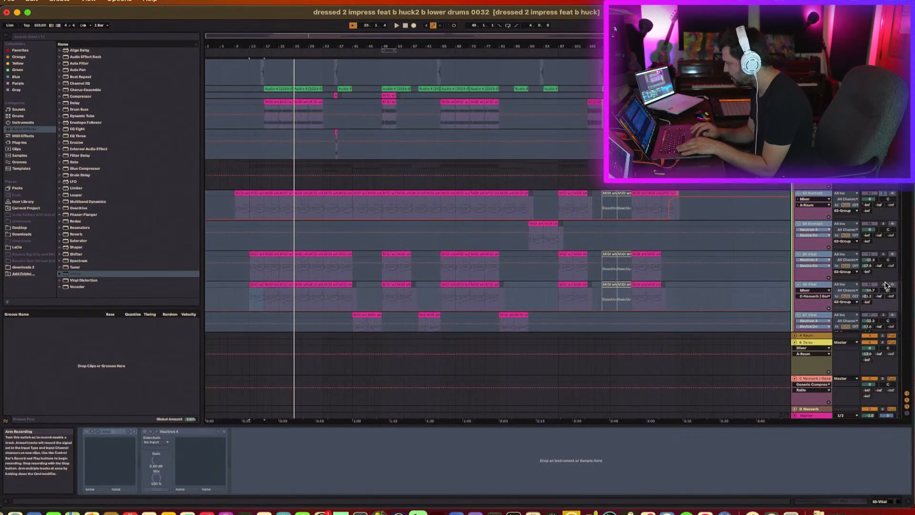
{"action": "key", "text": "space"}
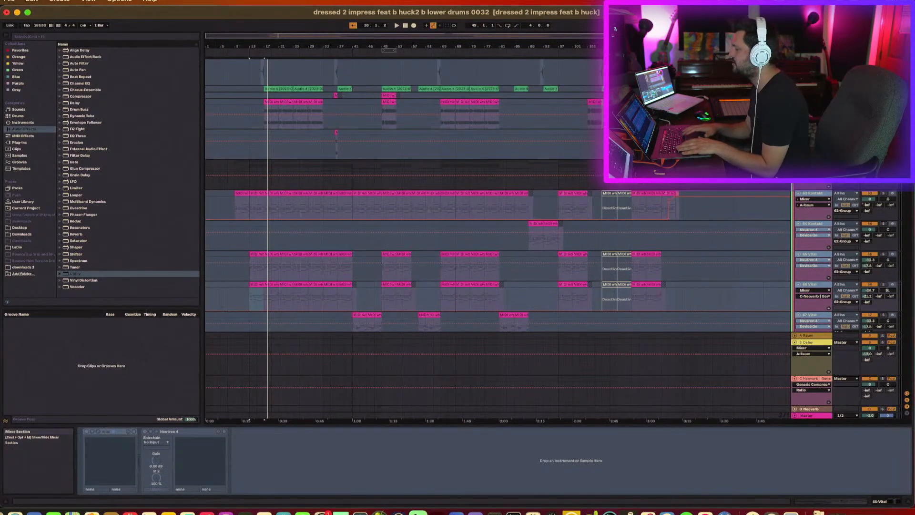
{"action": "key", "text": "space"}
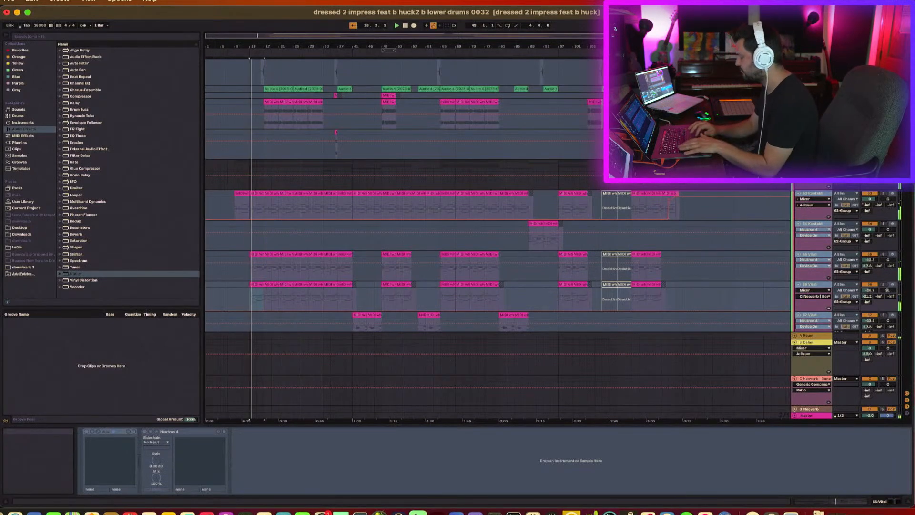
Step: Unfold the resampled Audio track with the yellow clip and enlarge it so its waveform can be read
{"action": "scroll", "coordinate": [883, 205], "scroll_direction": "up", "scroll_amount": 2}
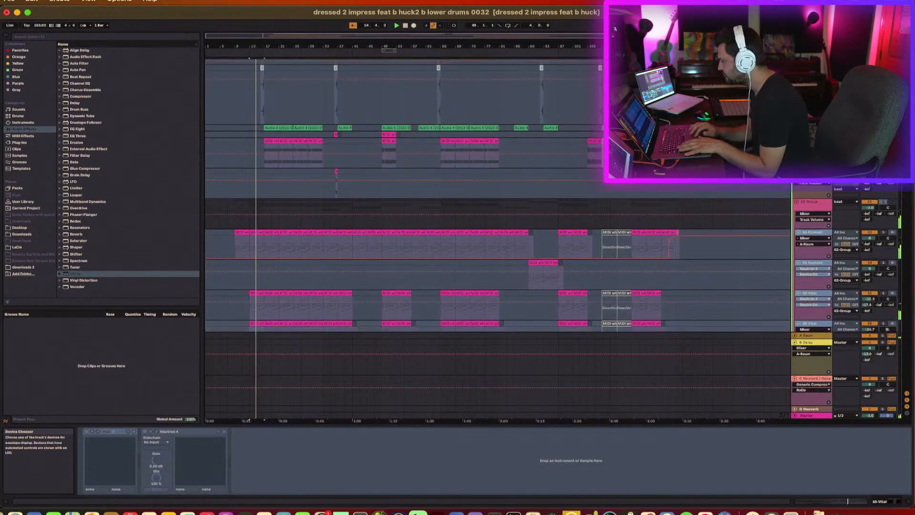
{"action": "scroll", "coordinate": [877, 286], "scroll_direction": "up", "scroll_amount": 5}
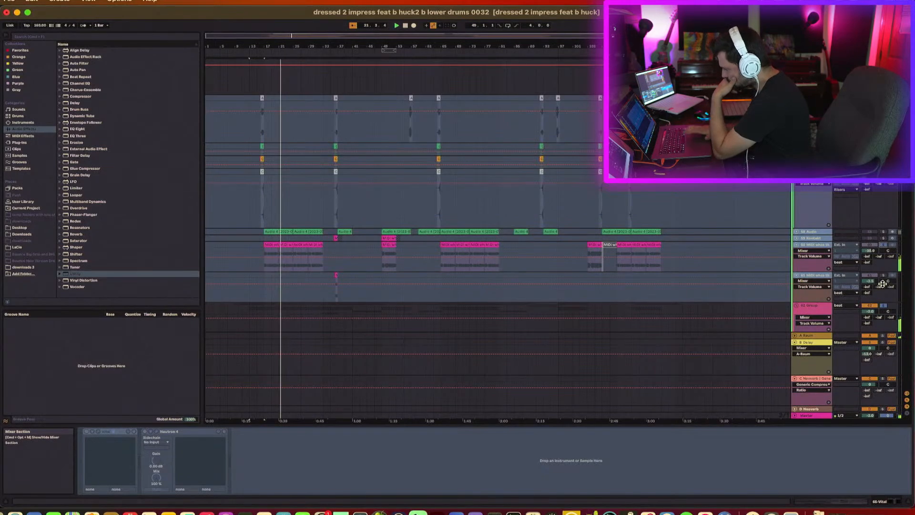
{"action": "scroll", "coordinate": [882, 313], "scroll_direction": "up", "scroll_amount": 6}
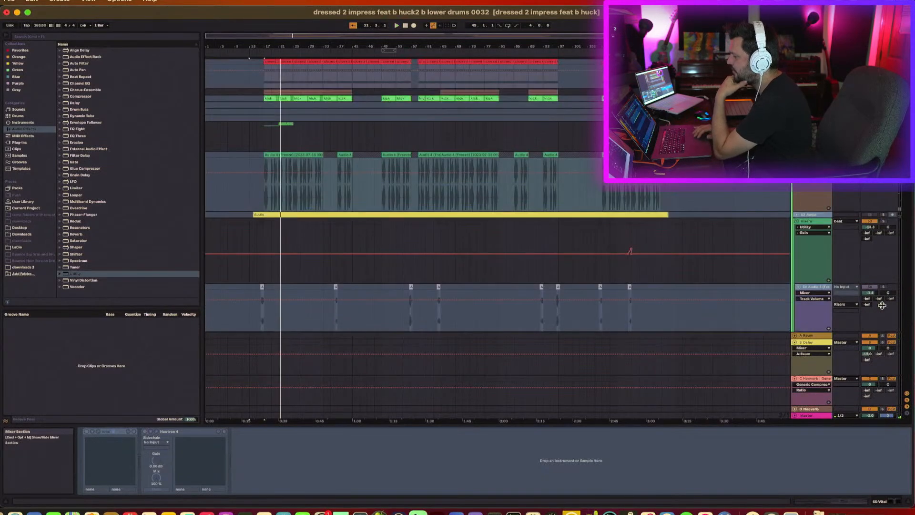
{"action": "scroll", "coordinate": [884, 311], "scroll_direction": "down", "scroll_amount": 3}
{"action": "scroll", "coordinate": [886, 309], "scroll_direction": "down", "scroll_amount": 3}
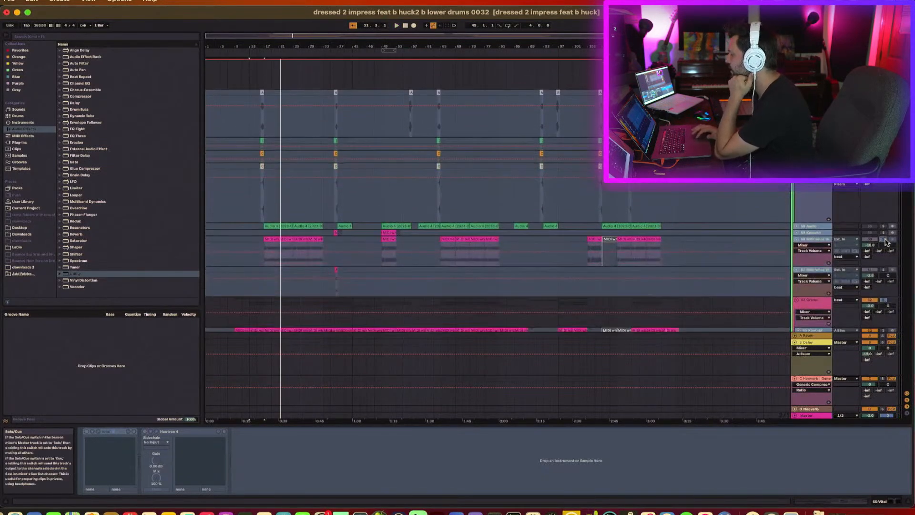
{"action": "scroll", "coordinate": [885, 240], "scroll_direction": "up", "scroll_amount": 5}
{"action": "scroll", "coordinate": [884, 240], "scroll_direction": "up", "scroll_amount": 5}
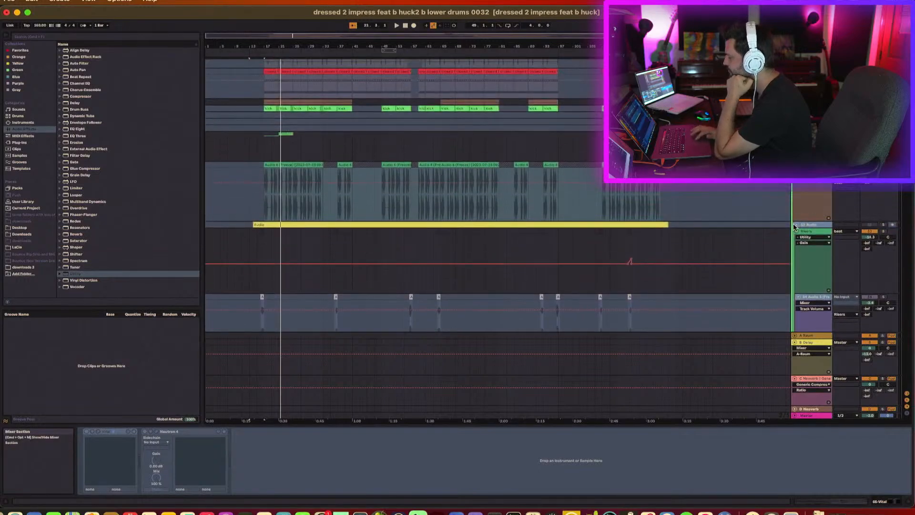
{"action": "left_click", "coordinate": [795, 225]}
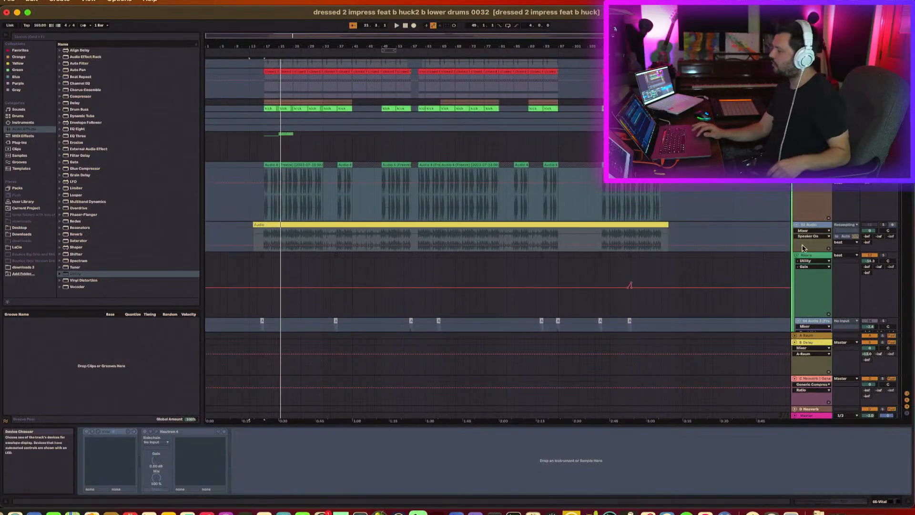
{"action": "left_click_drag", "start_coordinate": [806, 251], "coordinate": [806, 322]}
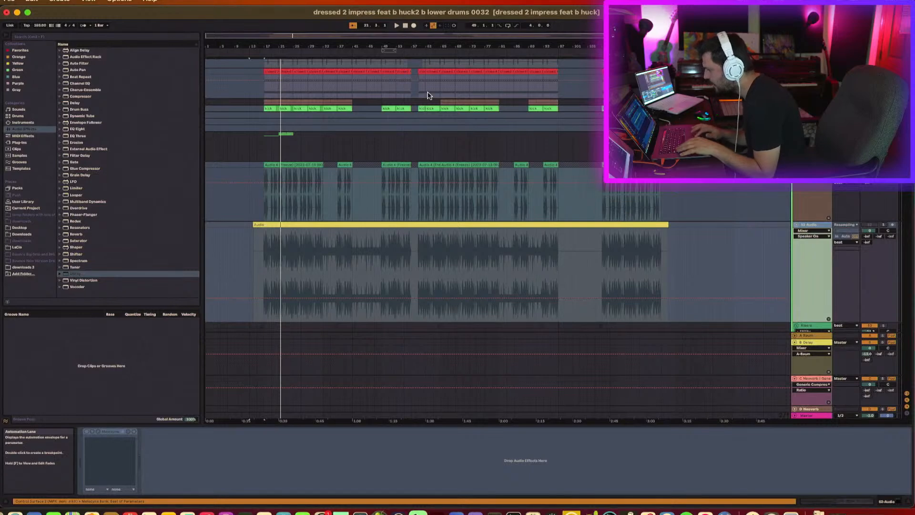
Step: Examine the waveforms of the frozen Audio 4 clip and the resampled Audio clip close up around bar 61
{"action": "left_click_drag", "start_coordinate": [424, 46], "coordinate": [423, 138]}
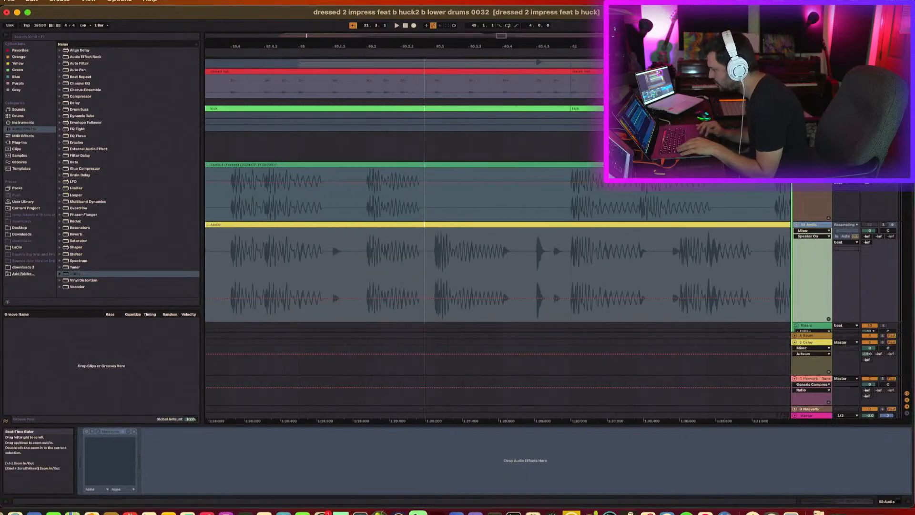
{"action": "scroll", "coordinate": [509, 198], "scroll_direction": "right", "scroll_amount": 2}
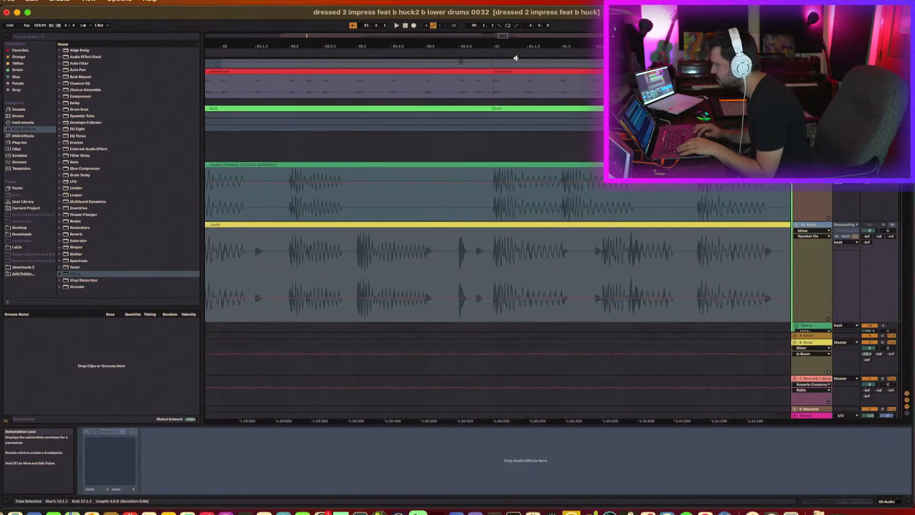
{"action": "left_click_drag", "start_coordinate": [515, 45], "coordinate": [442, 164]}
{"action": "scroll", "coordinate": [442, 164], "scroll_direction": "left", "scroll_amount": 5}
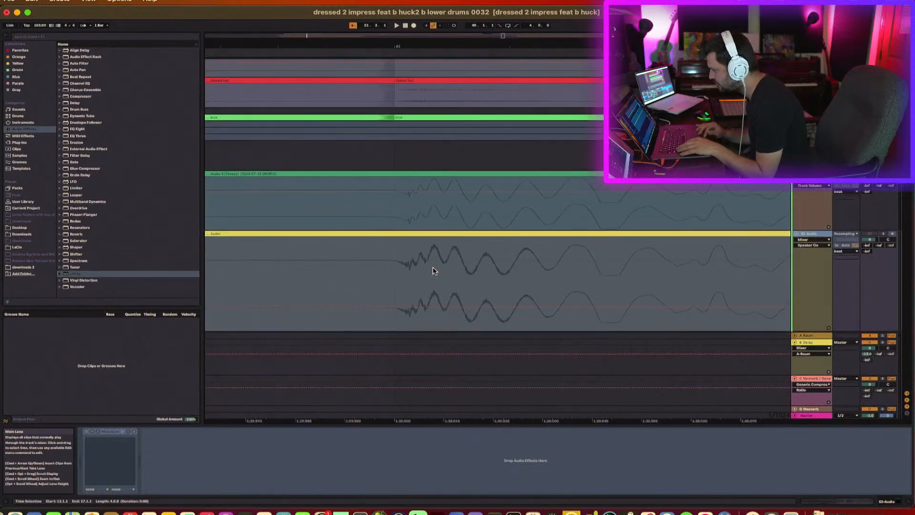
Step: Compare the same two waveforms in detail around bar 49 and return to the full arrangement
{"action": "left_click_drag", "start_coordinate": [418, 45], "coordinate": [423, 44]}
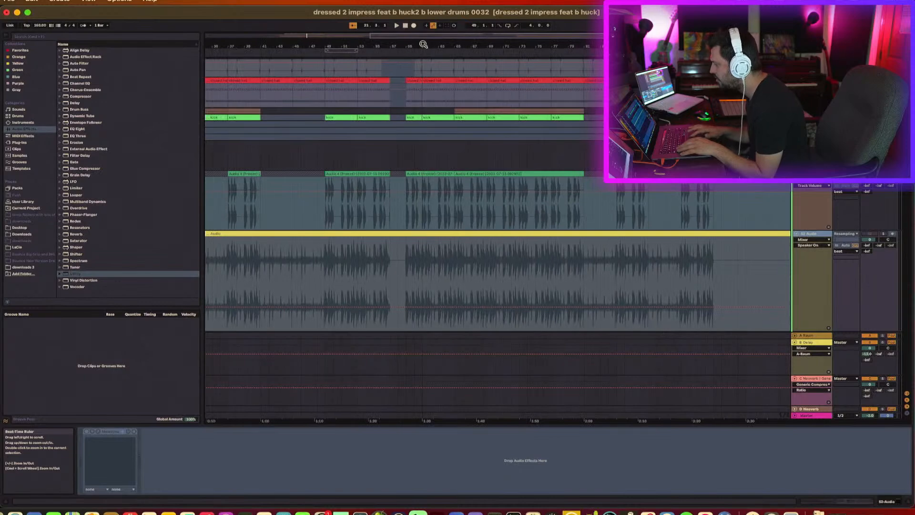
{"action": "mouse_move", "coordinate": [320, 40]}
{"action": "left_mouse_down"}
{"action": "mouse_move", "coordinate": [333, 123]}
{"action": "mouse_move", "coordinate": [327, 47]}
{"action": "left_mouse_up"}
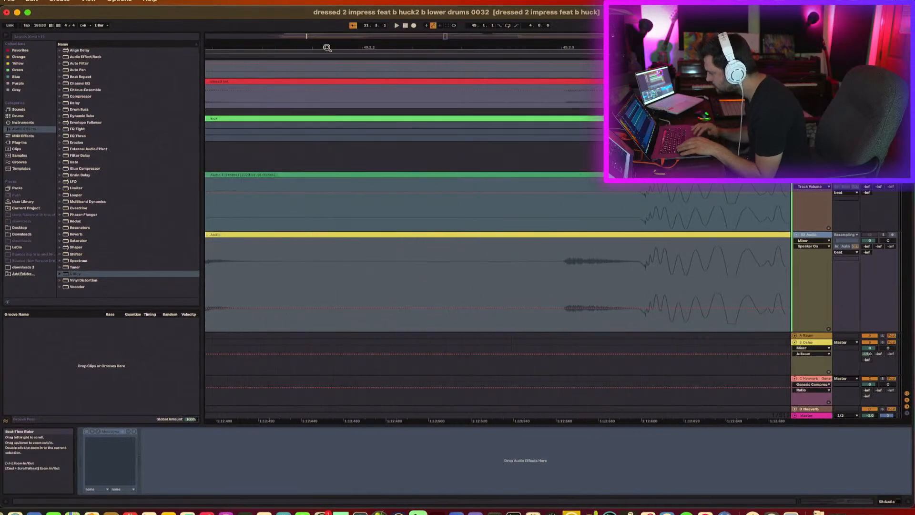
{"action": "scroll", "coordinate": [504, 258], "scroll_direction": "right", "scroll_amount": 5}
{"action": "left_click_drag", "start_coordinate": [492, 48], "coordinate": [413, 46]}
Step: Select the Audio 4 clips one after another, from the one at bar 17 to the one at bar 109
{"action": "left_click", "coordinate": [305, 170]}
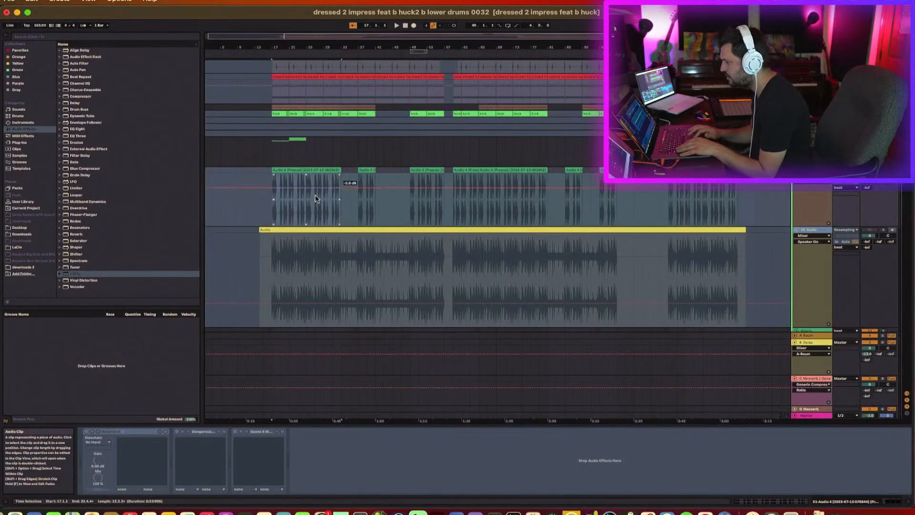
{"action": "left_click", "coordinate": [474, 170]}
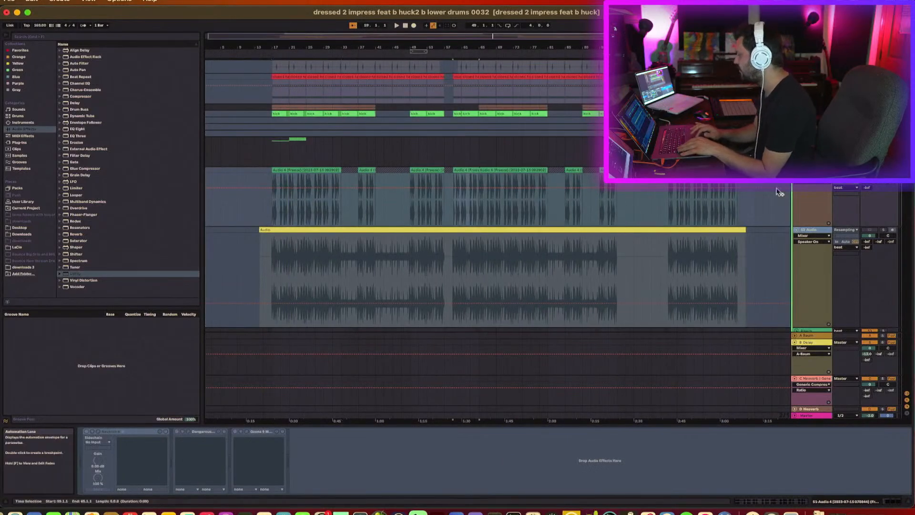
{"action": "left_click", "coordinate": [521, 169]}
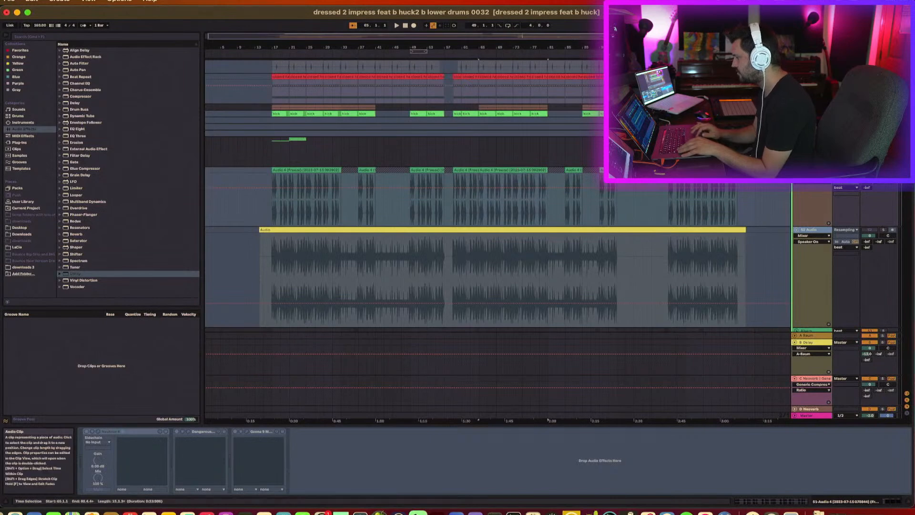
{"action": "left_click", "coordinate": [701, 170]}
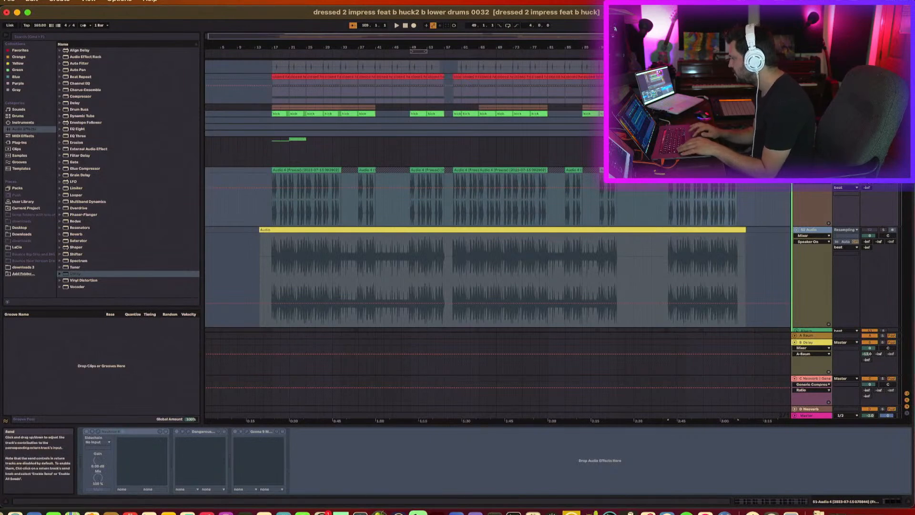
Step: Select the 31 Group, look over the drum tracks above it and play from bar 109
{"action": "left_click", "coordinate": [812, 140]}
{"action": "scroll", "coordinate": [774, 215], "scroll_direction": "up", "scroll_amount": 5}
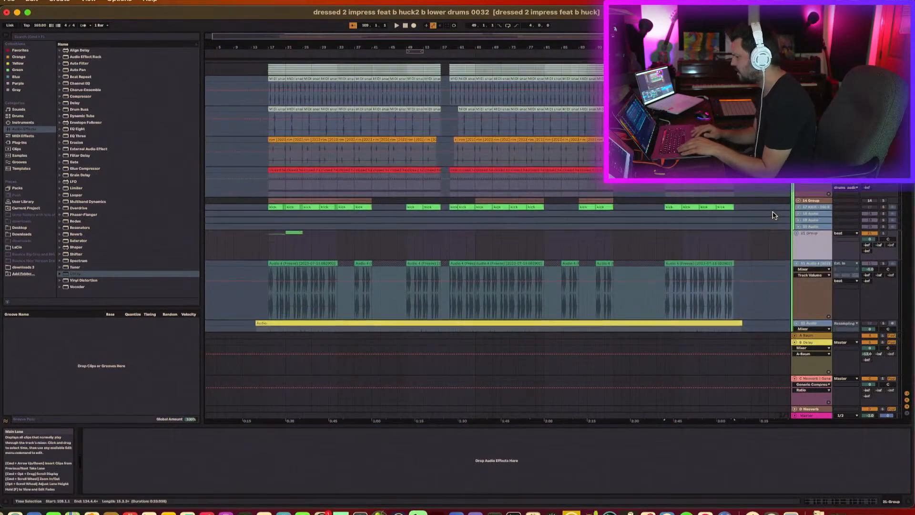
{"action": "scroll", "coordinate": [773, 213], "scroll_direction": "up", "scroll_amount": 4}
{"action": "scroll", "coordinate": [801, 246], "scroll_direction": "down", "scroll_amount": 3}
{"action": "scroll", "coordinate": [802, 248], "scroll_direction": "down", "scroll_amount": 3}
{"action": "scroll", "coordinate": [802, 248], "scroll_direction": "up", "scroll_amount": 5}
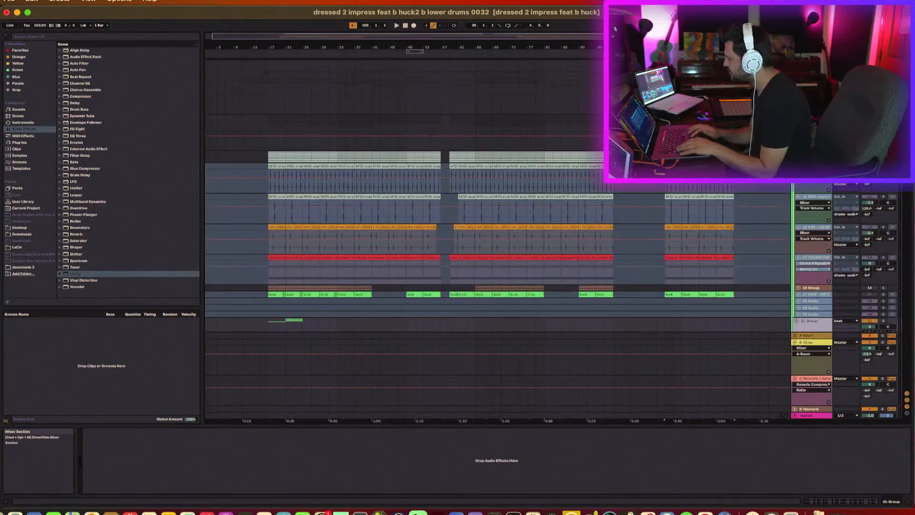
{"action": "key", "text": "space"}
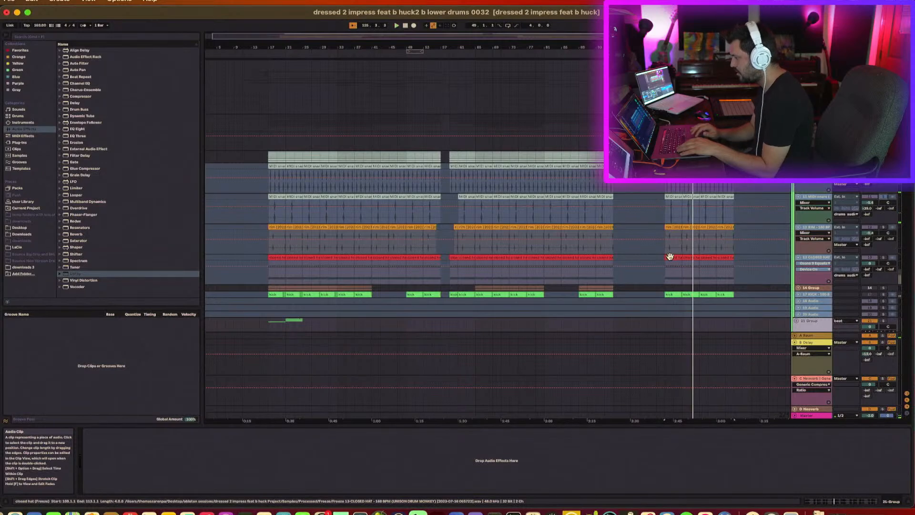
Step: Turn off the solo on the snap drum track and play again from bar 109
{"action": "scroll", "coordinate": [679, 262], "scroll_direction": "down", "scroll_amount": 3}
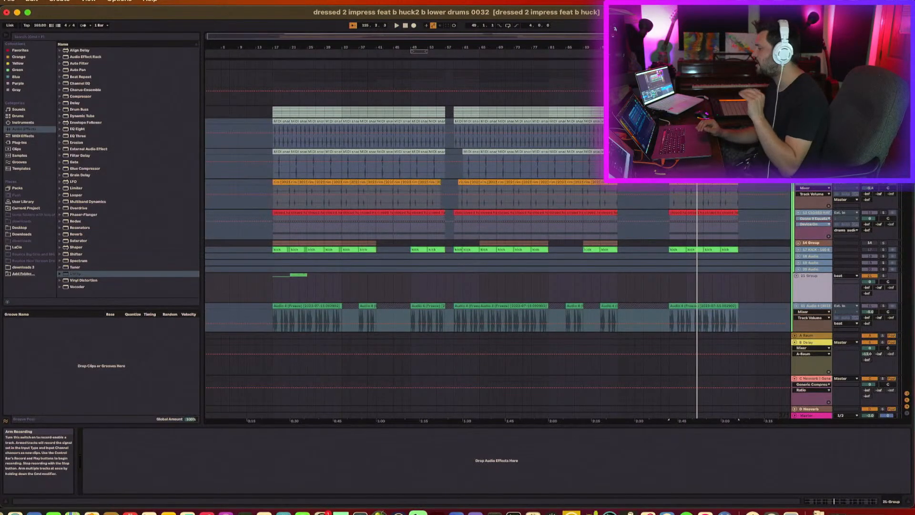
{"action": "left_click", "coordinate": [883, 151]}
{"action": "key", "text": "space"}
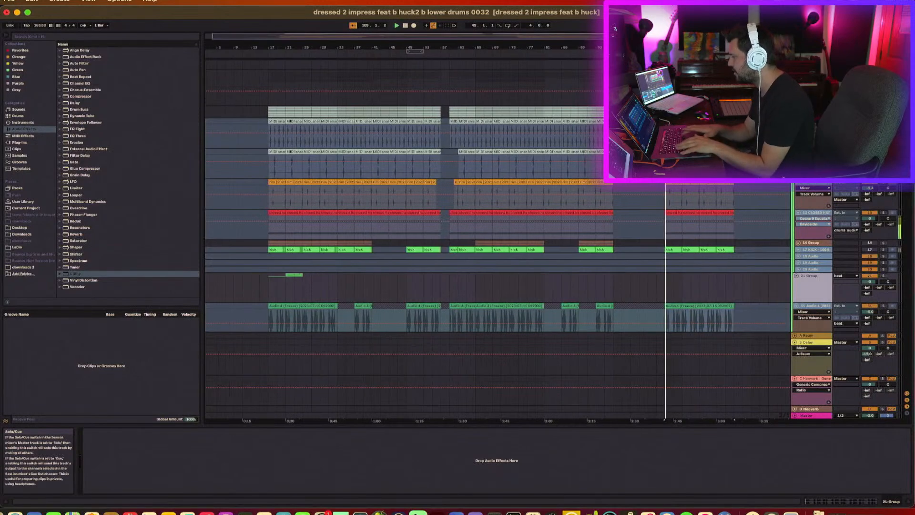
Step: Go down to the verse lead vocal tracks, toggle the solo on one of them and listen from bar 109
{"action": "scroll", "coordinate": [899, 212], "scroll_direction": "down", "scroll_amount": 2}
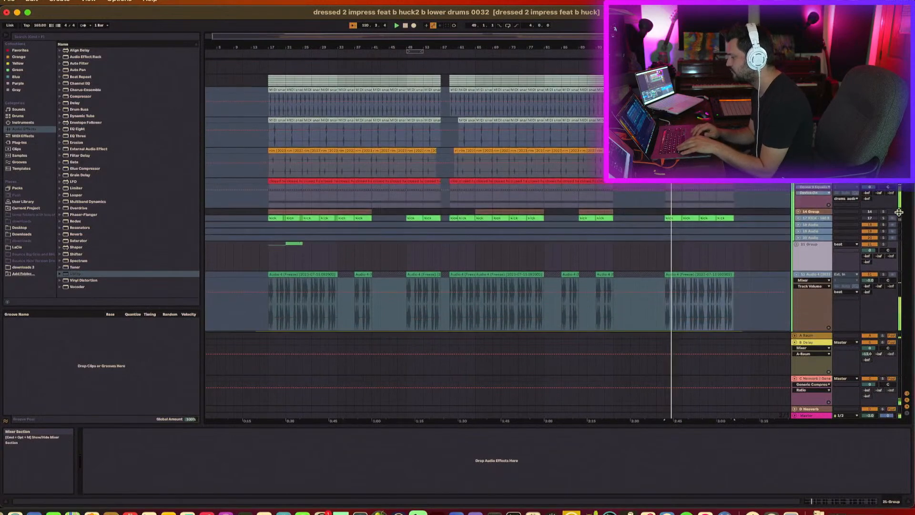
{"action": "scroll", "coordinate": [832, 237], "scroll_direction": "down", "scroll_amount": 5}
{"action": "scroll", "coordinate": [832, 236], "scroll_direction": "down", "scroll_amount": 5}
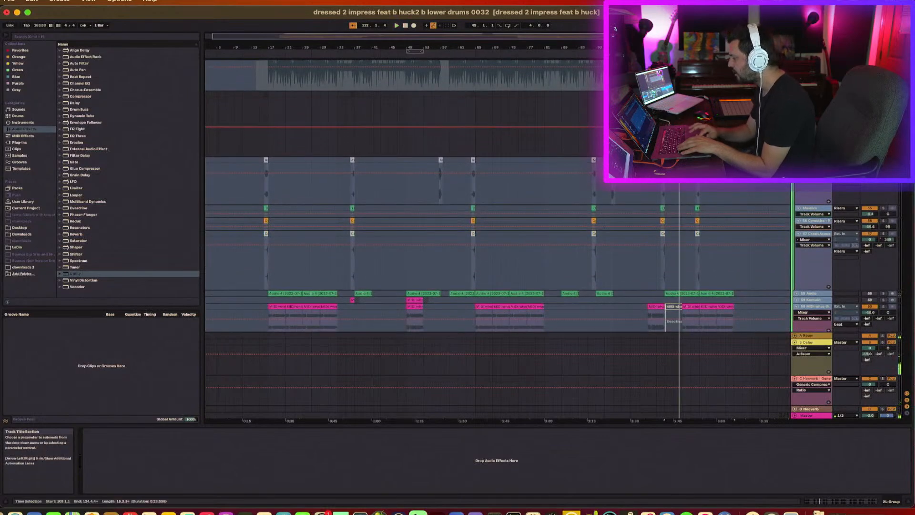
{"action": "scroll", "coordinate": [715, 214], "scroll_direction": "down", "scroll_amount": 15}
{"action": "scroll", "coordinate": [496, 195], "scroll_direction": "down", "scroll_amount": 10}
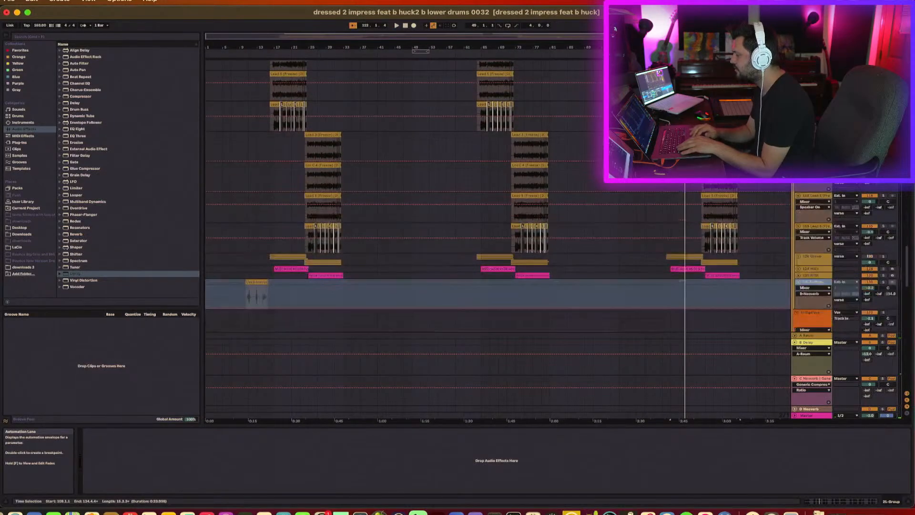
{"action": "left_click", "coordinate": [884, 169]}
{"action": "key", "text": "space"}
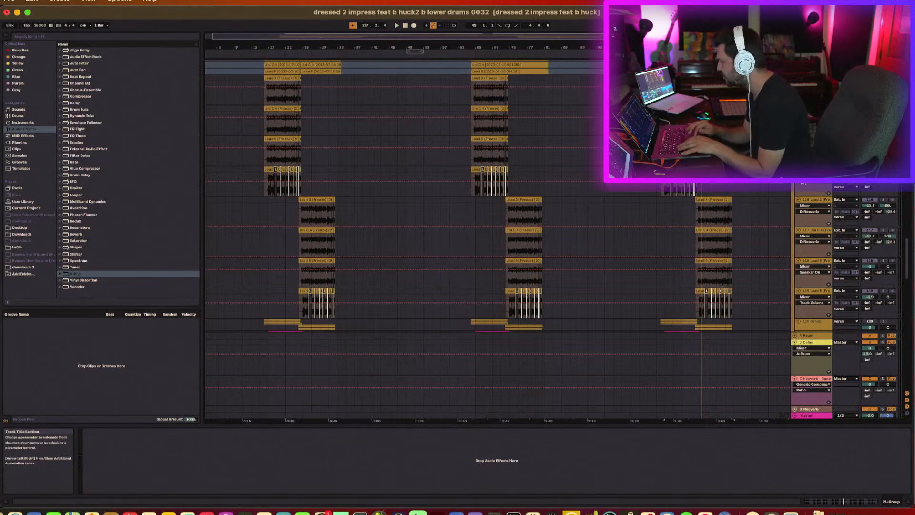
Step: Select the chopped 115 Lead 5 track and play its section from bar 108 to bar 117
{"action": "left_click", "coordinate": [814, 169]}
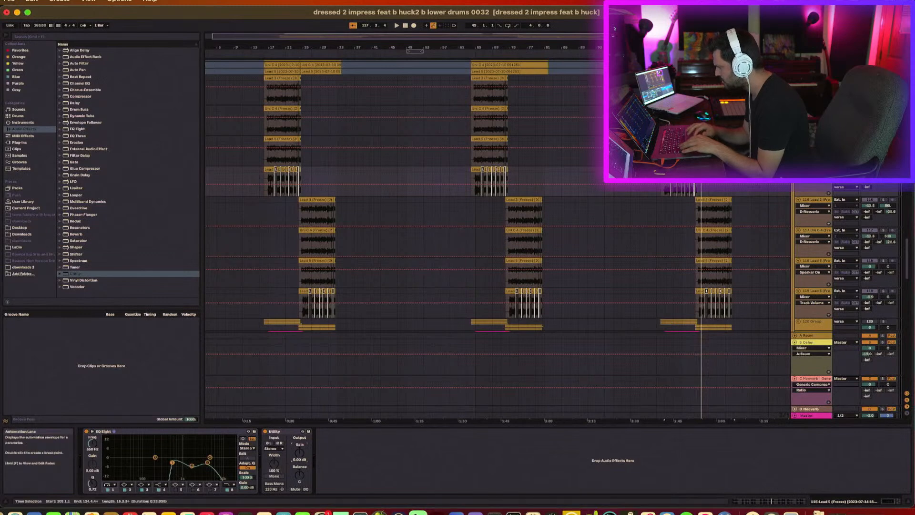
{"action": "key", "text": "space"}
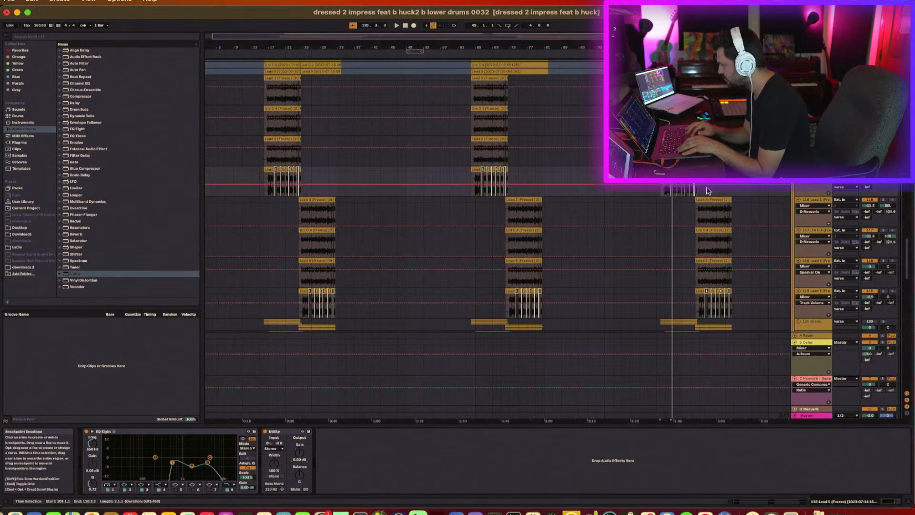
{"action": "left_click", "coordinate": [691, 192]}
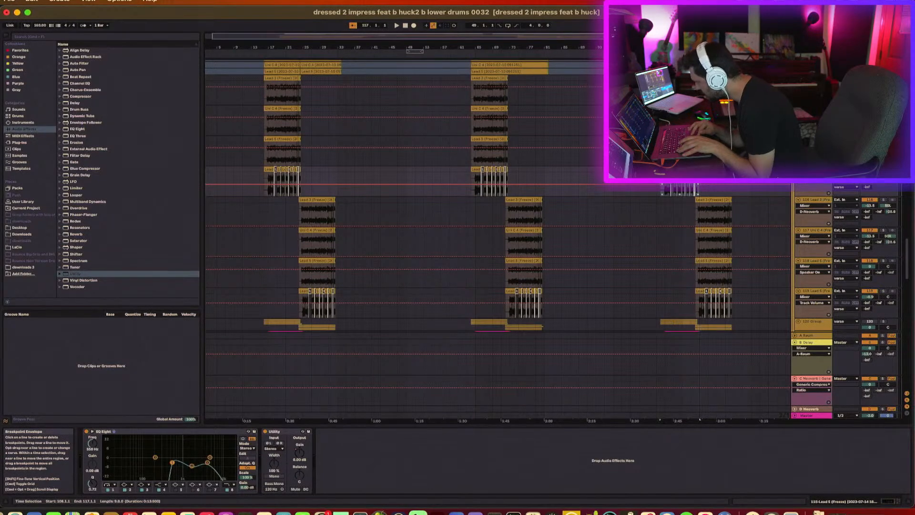
{"action": "key", "text": "space"}
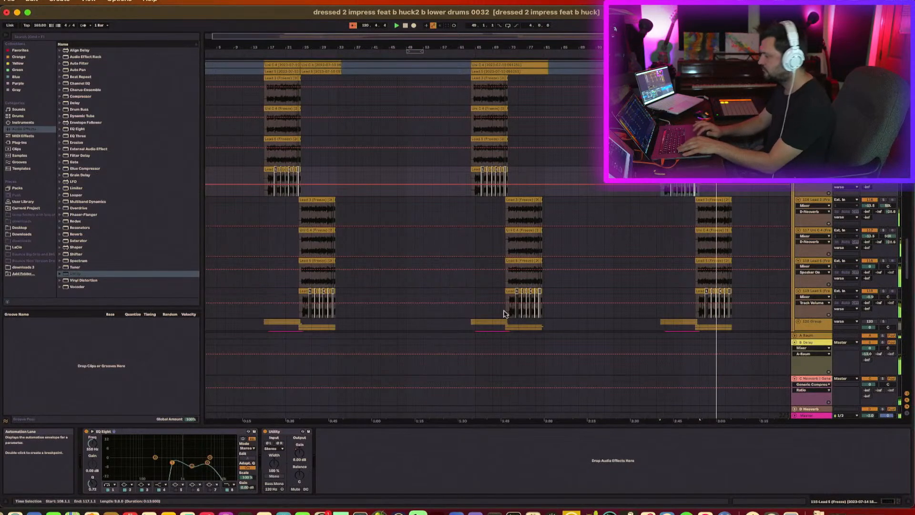
Step: Select bars 107 to 119 on the 115 Lead 5 track, around its last group of chopped clips, and listen to them
{"action": "left_click", "coordinate": [674, 196]}
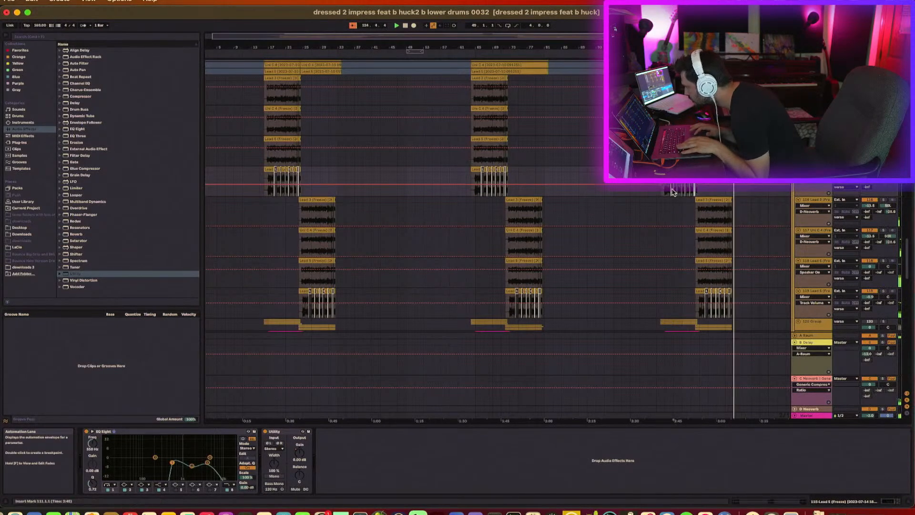
{"action": "key", "text": "super+e"}
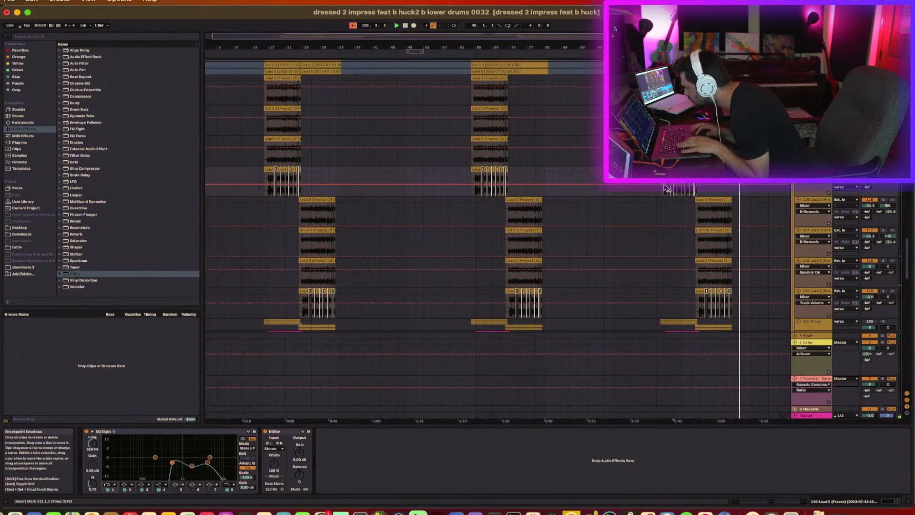
{"action": "left_click_drag", "start_coordinate": [657, 191], "coordinate": [702, 197]}
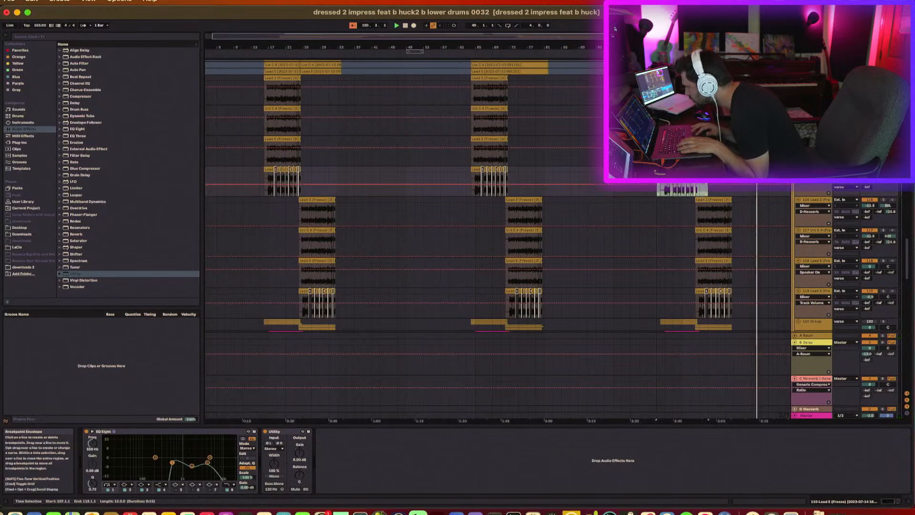
{"action": "key", "text": "space"}
{"action": "key", "text": "space"}
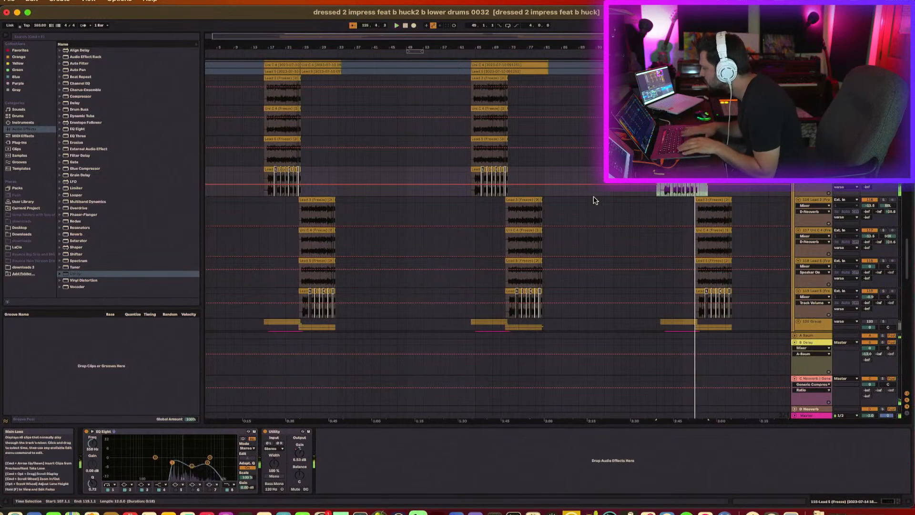
Step: Restart playback from bar 107 and duplicate the 115 Lead 5 track
{"action": "key", "text": "space"}
{"action": "key", "text": "space"}
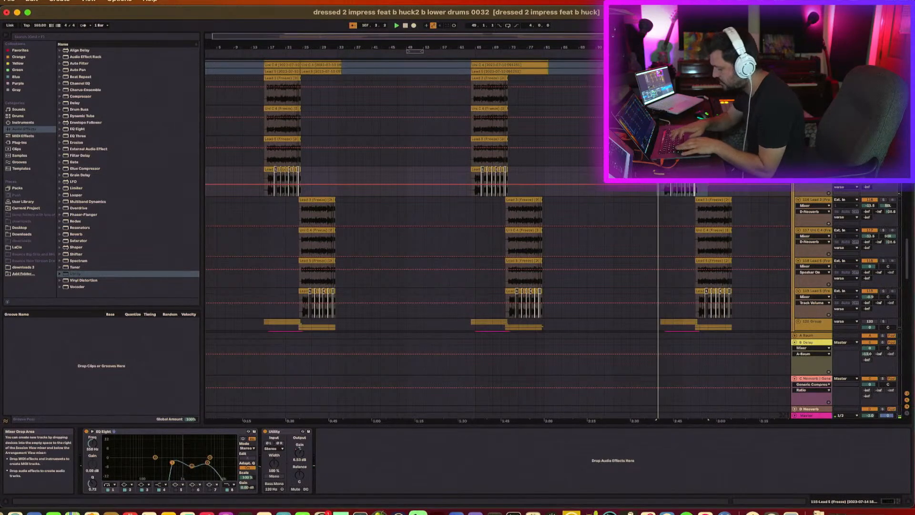
{"action": "key", "text": "ctrl+d"}
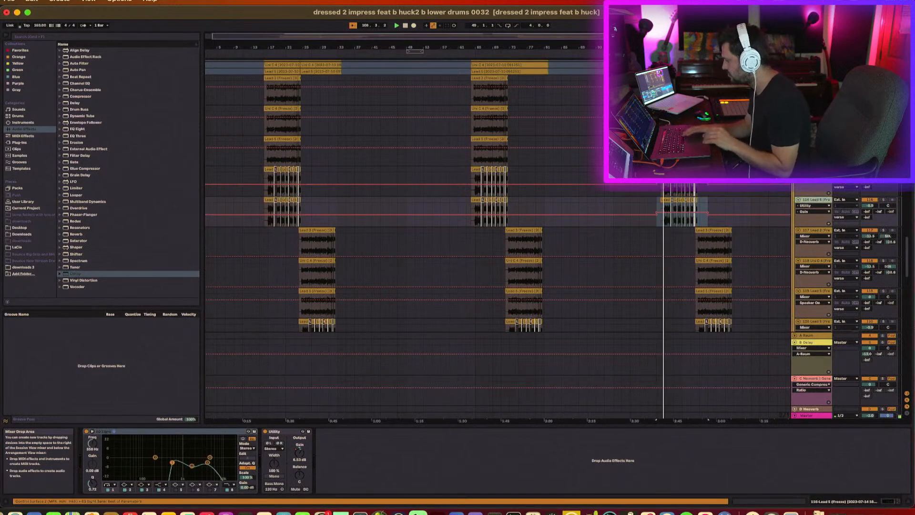
Step: Listen to the 116 Lead 5 track, delete its first two groups of clips, and delete the last group from 115 Lead 5
{"action": "key", "text": "space"}
{"action": "key", "text": "space"}
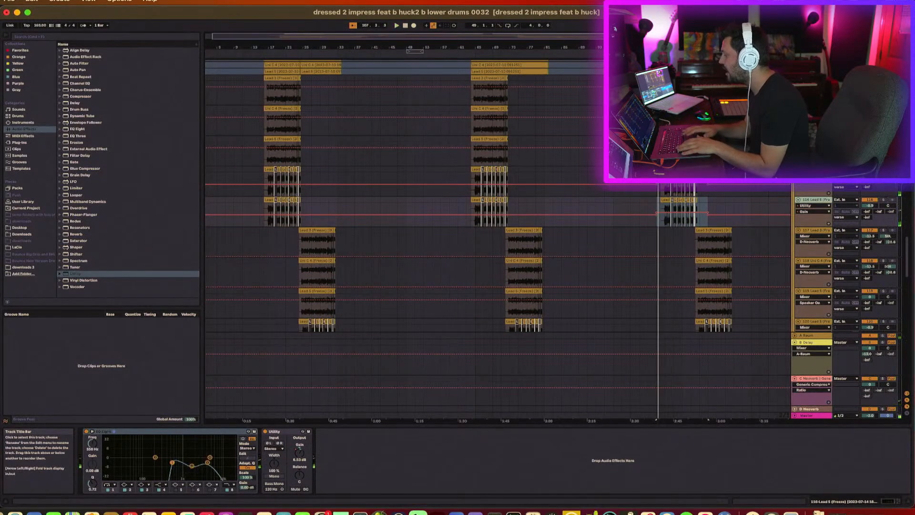
{"action": "key", "text": "space"}
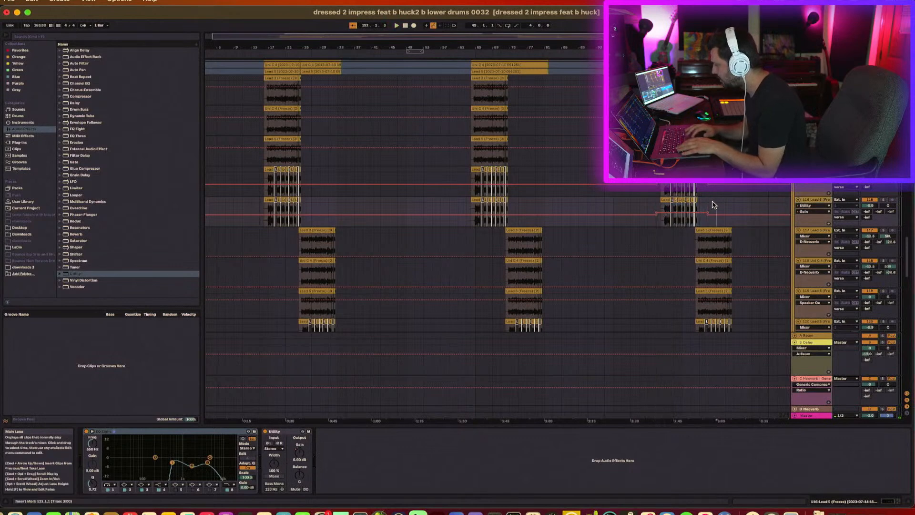
{"action": "left_click_drag", "start_coordinate": [604, 205], "coordinate": [279, 221]}
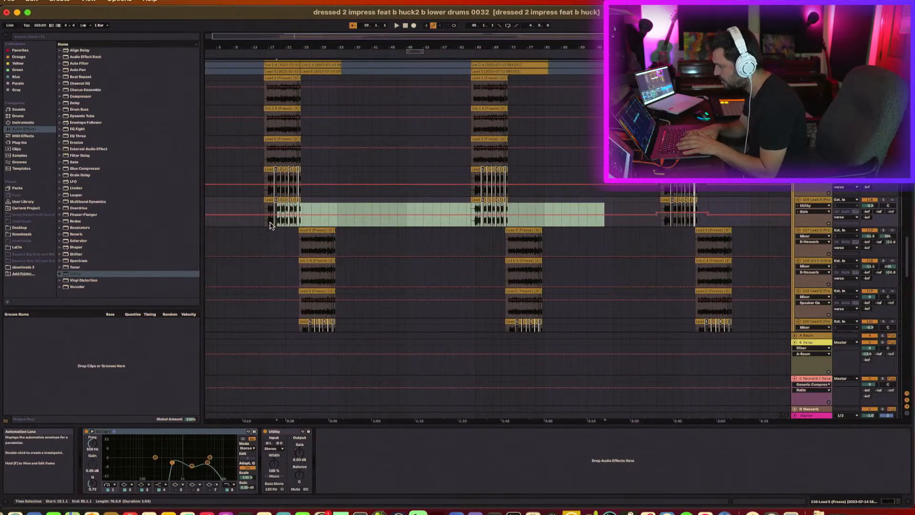
{"action": "key", "text": "Delete"}
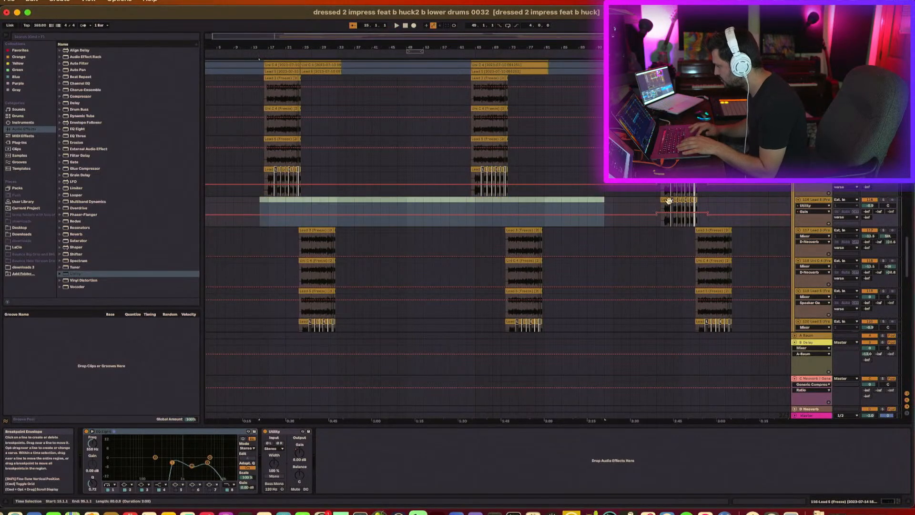
{"action": "left_click_drag", "start_coordinate": [717, 190], "coordinate": [649, 189]}
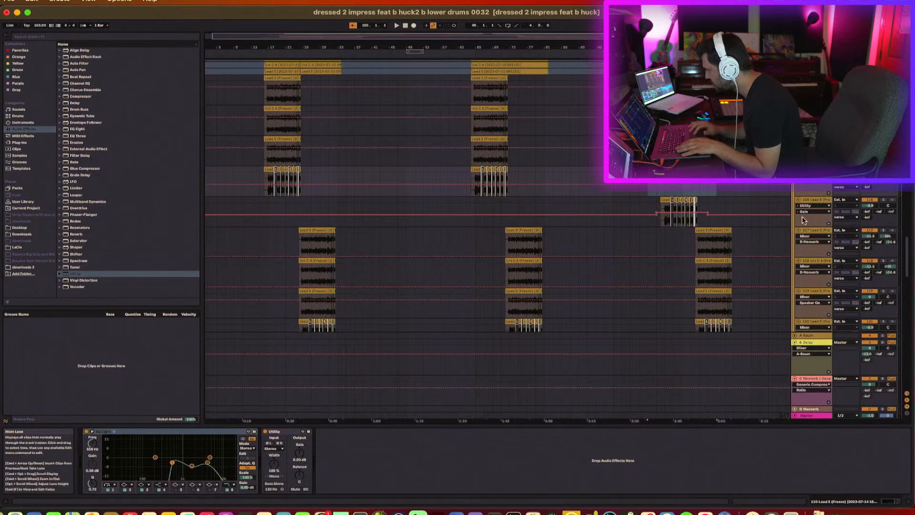
Step: Remove the Utility device from the 116 Lead 5 track and adjust the track's volume
{"action": "left_click", "coordinate": [804, 199]}
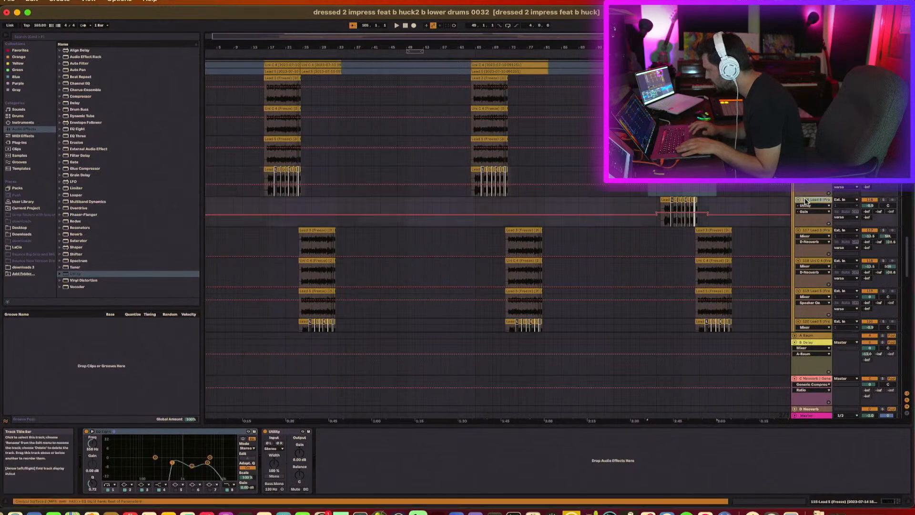
{"action": "left_click", "coordinate": [281, 432]}
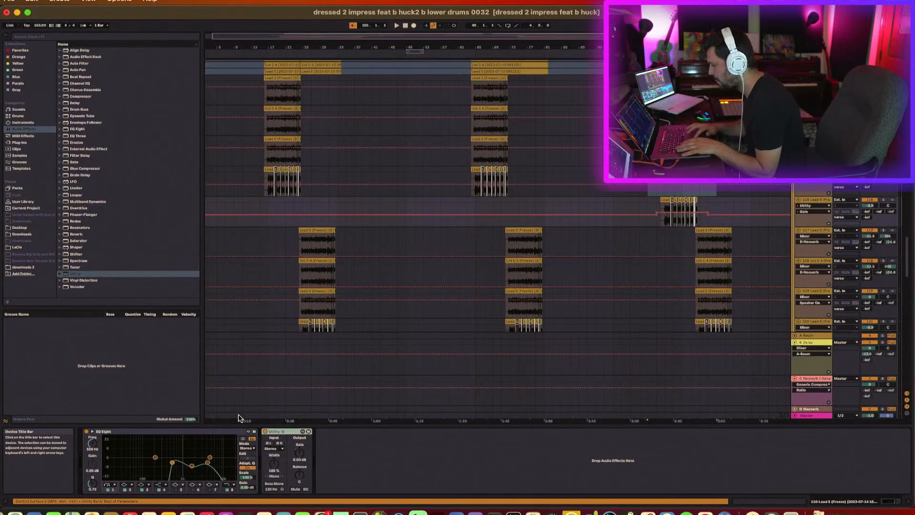
{"action": "key", "text": "Delete"}
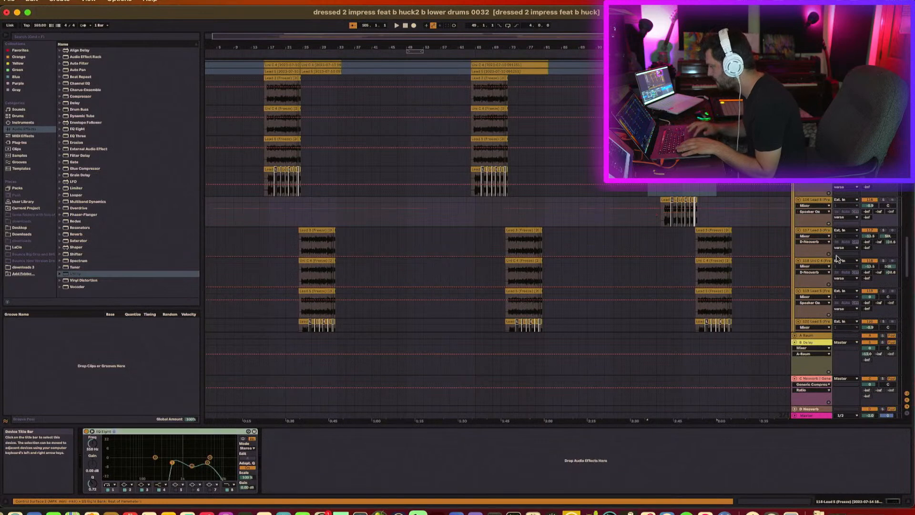
{"action": "double_click", "coordinate": [872, 206]}
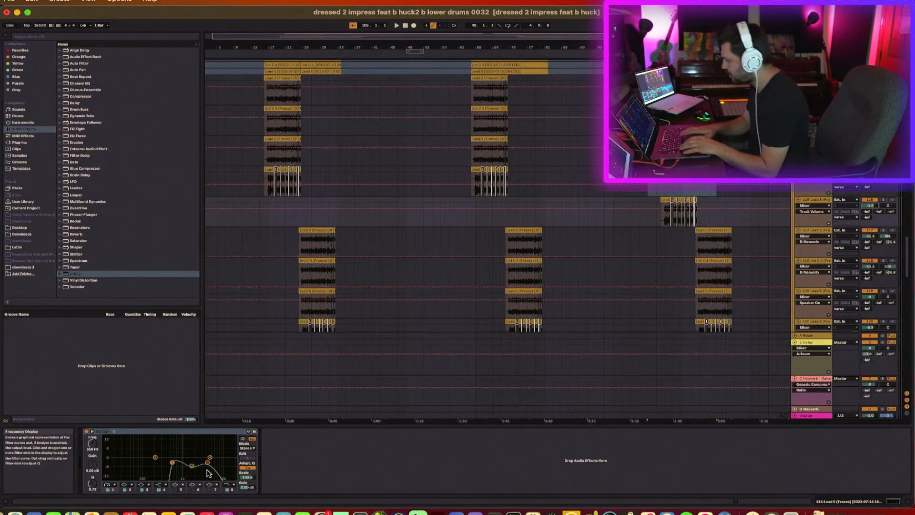
Step: Listen from about bar 107, bypass the track's EQ Eight and add a second EQ Eight after it
{"action": "left_click", "coordinate": [658, 219]}
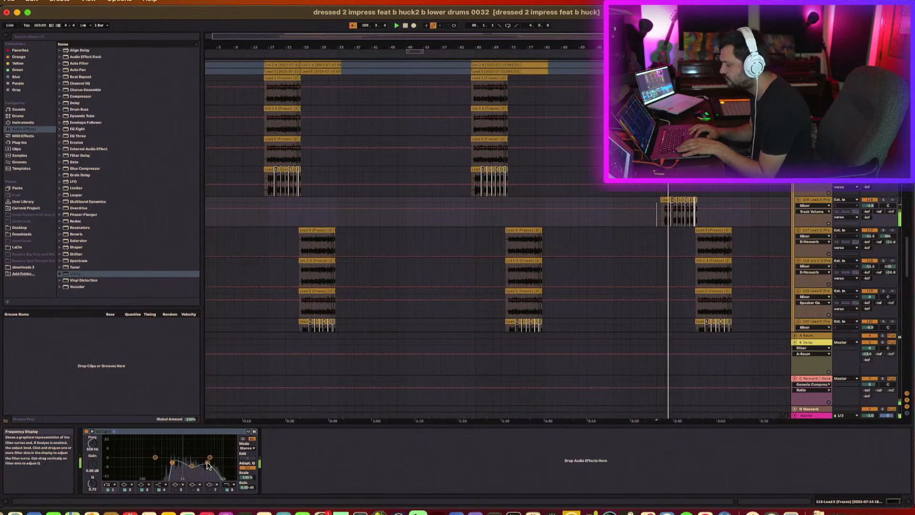
{"action": "left_click", "coordinate": [93, 432]}
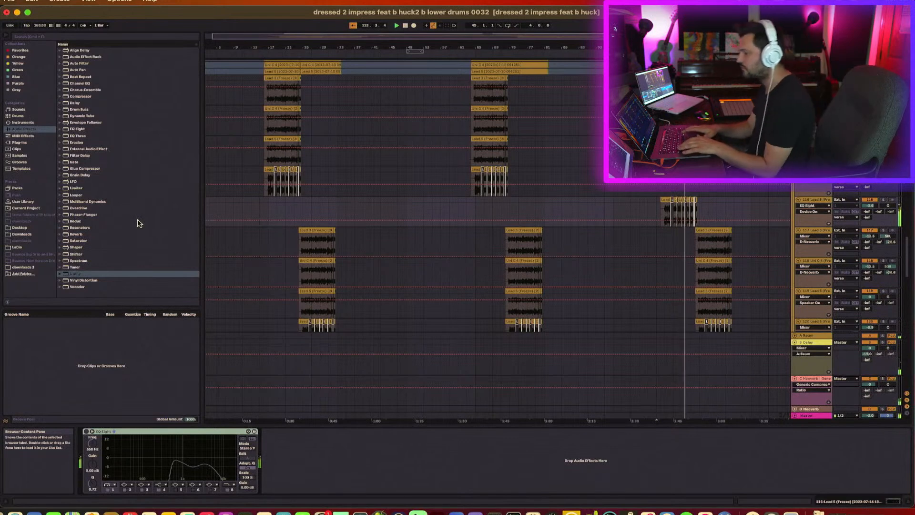
{"action": "left_click", "coordinate": [78, 129]}
{"action": "left_click_drag", "start_coordinate": [229, 364], "coordinate": [348, 441]}
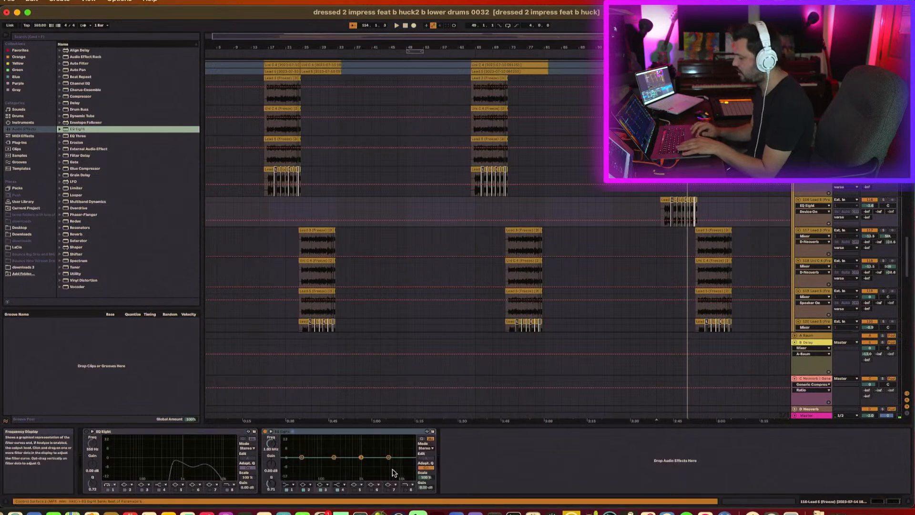
Step: Make the new EQ Eight's first band a low cut at about 120 Hz while listening
{"action": "left_click", "coordinate": [286, 485]}
{"action": "left_click", "coordinate": [300, 463]}
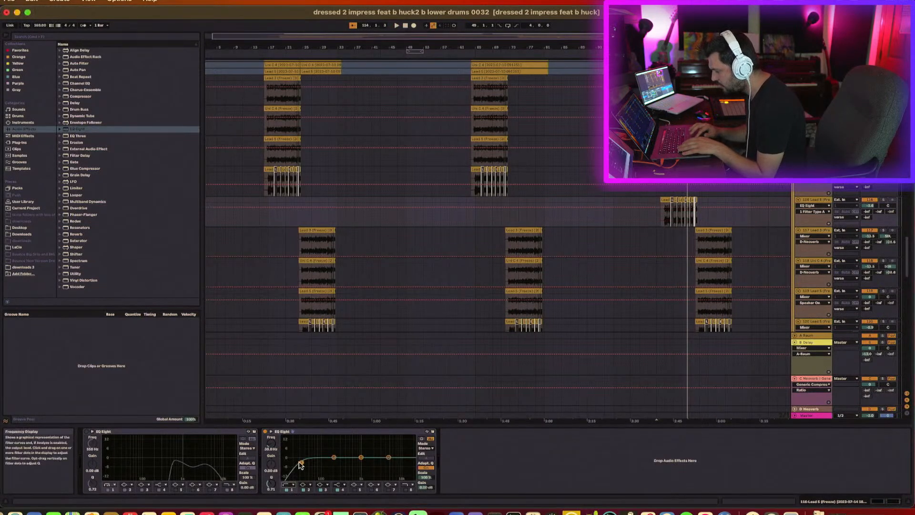
{"action": "left_click_drag", "start_coordinate": [271, 444], "coordinate": [271, 438]}
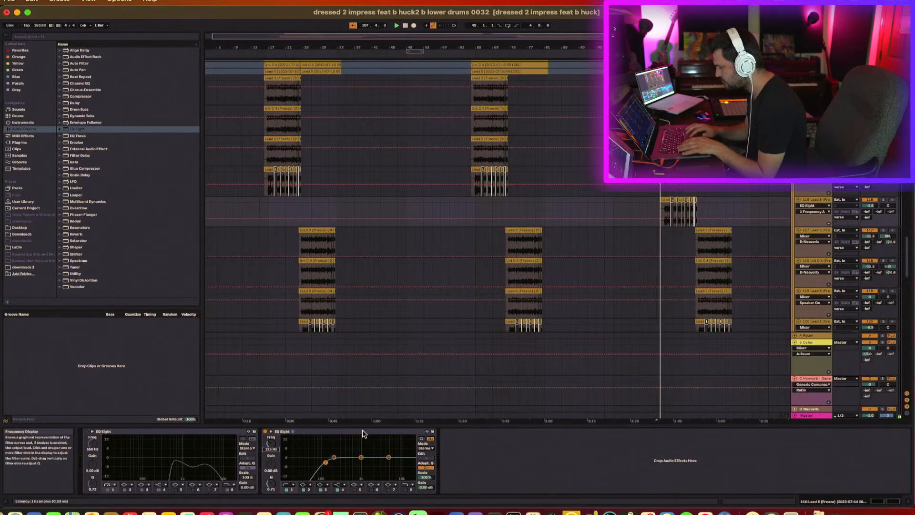
{"action": "left_click_drag", "start_coordinate": [271, 444], "coordinate": [270, 439]}
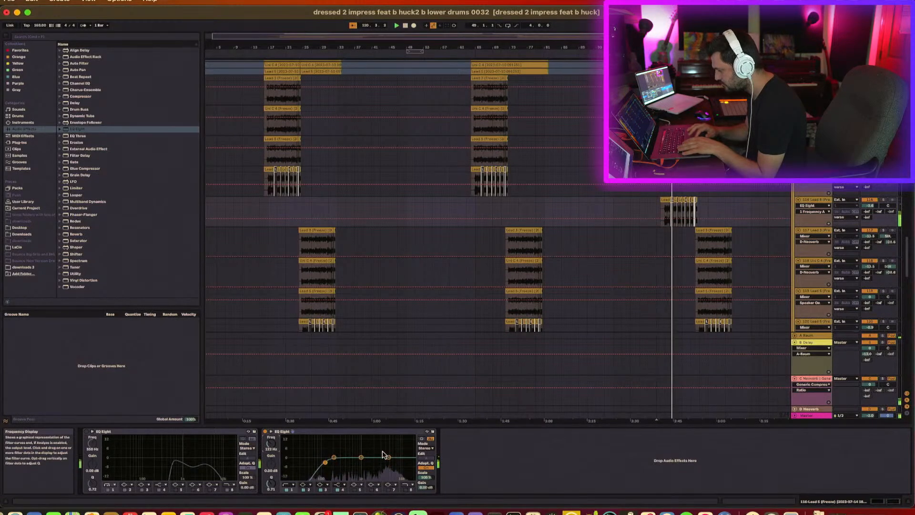
Step: Boost the low mids and dip the upper band on the new EQ Eight, and add a high cut at 8.41 kHz
{"action": "left_click_drag", "start_coordinate": [334, 457], "coordinate": [335, 452]}
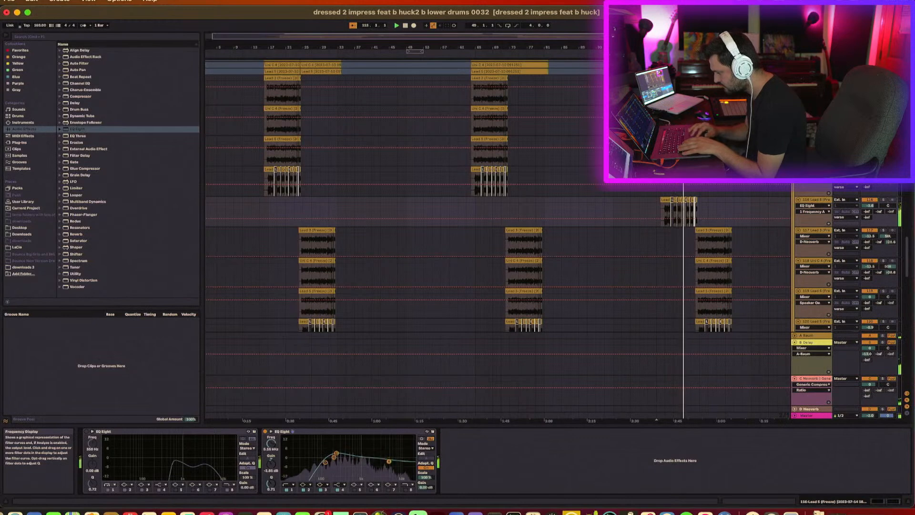
{"action": "left_click", "coordinate": [408, 491]}
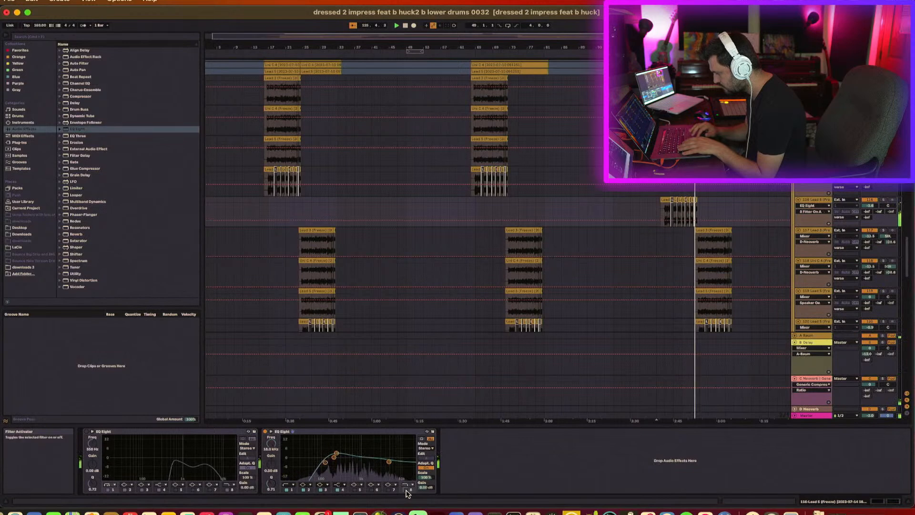
{"action": "left_click_drag", "start_coordinate": [410, 462], "coordinate": [404, 462]}
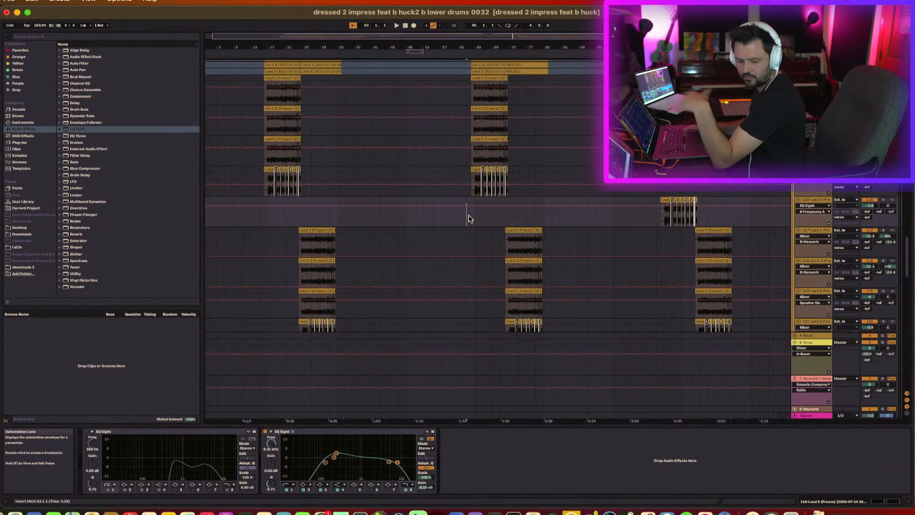
Step: Listen to the chorus from bar 63, and compare it with the last section from about bar 108
{"action": "key", "text": "space"}
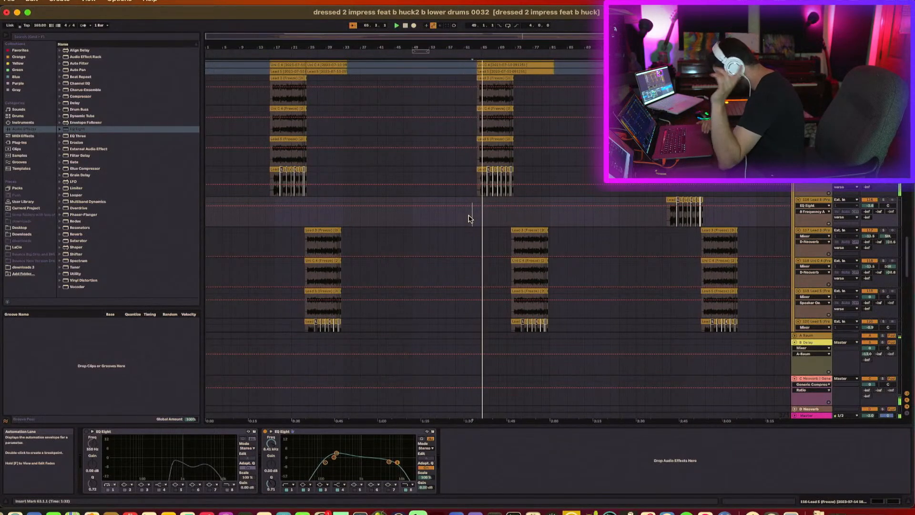
{"action": "left_click", "coordinate": [666, 222]}
{"action": "key", "text": "space"}
{"action": "key", "text": "space"}
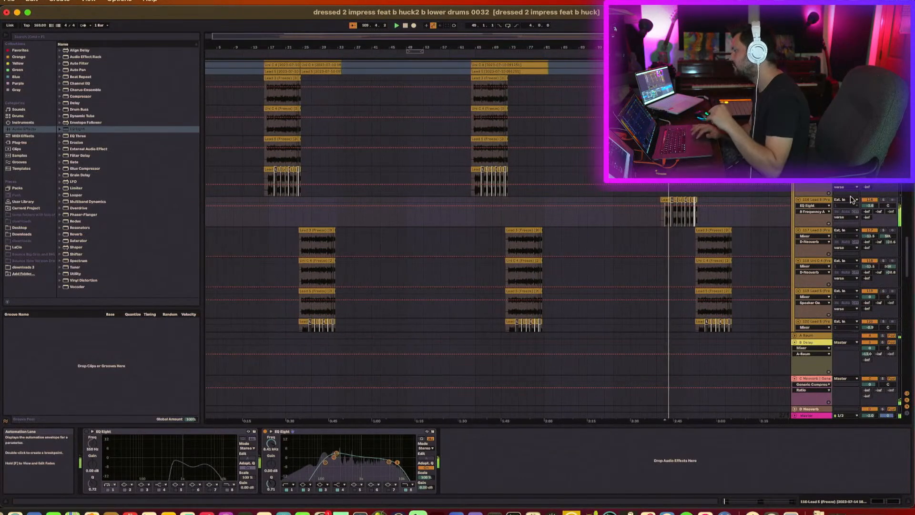
Step: Set the 116 Lead 5 track's volume to -6.8 dB and replay the last section
{"action": "left_click_drag", "start_coordinate": [869, 209], "coordinate": [868, 217]}
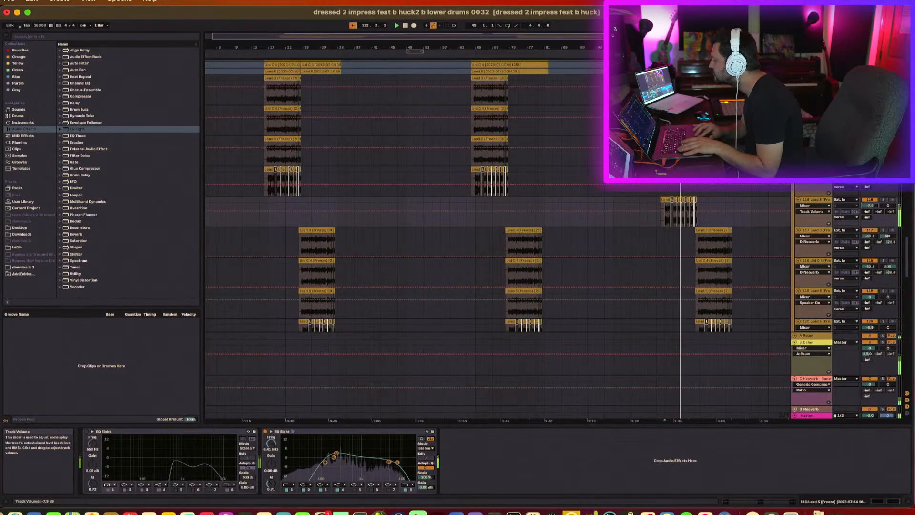
{"action": "left_click_drag", "start_coordinate": [869, 207], "coordinate": [869, 214]}
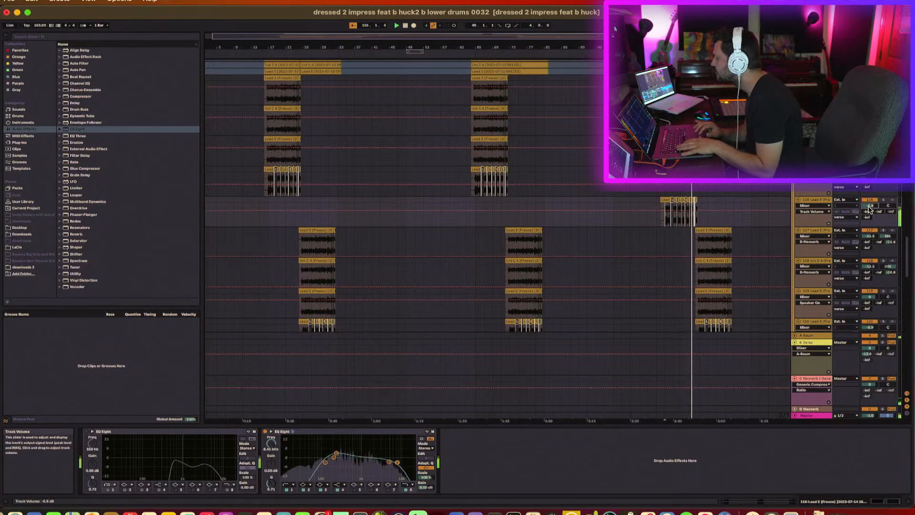
{"action": "key", "text": "space"}
{"action": "key", "text": "space"}
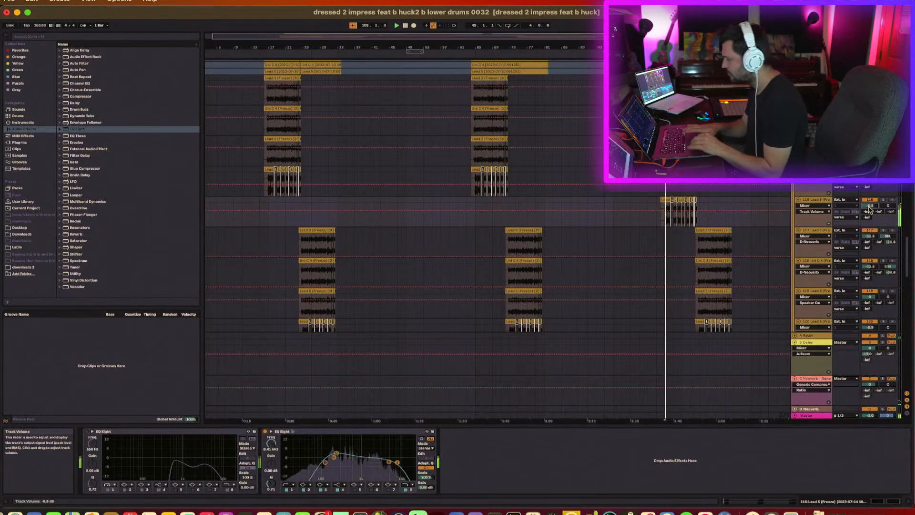
Step: Listen to the arrangement again from bar 63 and from bar 103 through the last vocal section
{"action": "left_click", "coordinate": [470, 226]}
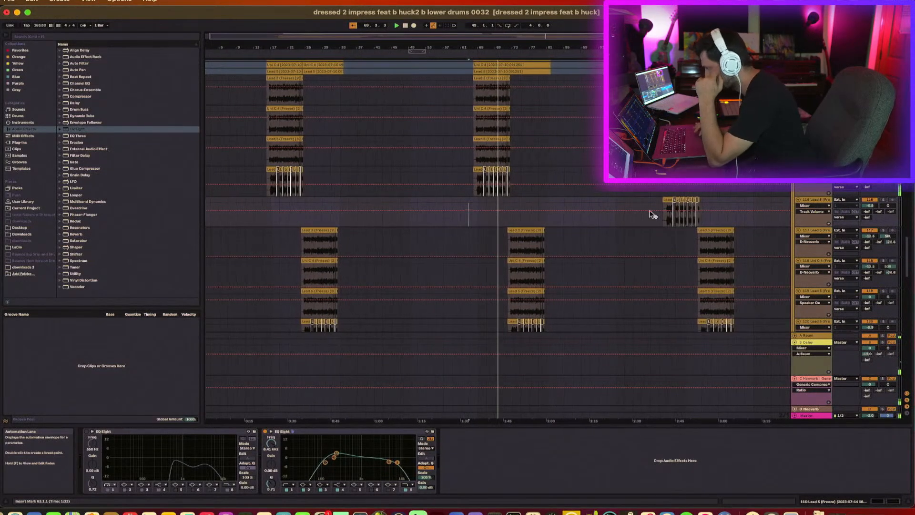
{"action": "key", "text": "space"}
{"action": "key", "text": "space"}
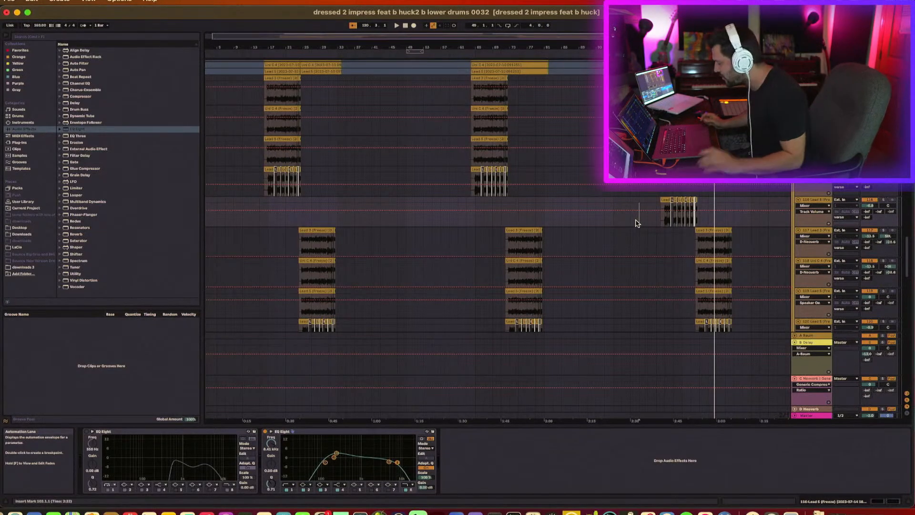
Step: Look through the synth, drum and vocal tracks, ending at the prechorus vocals around bar 61
{"action": "scroll", "coordinate": [637, 224], "scroll_direction": "up", "scroll_amount": 20}
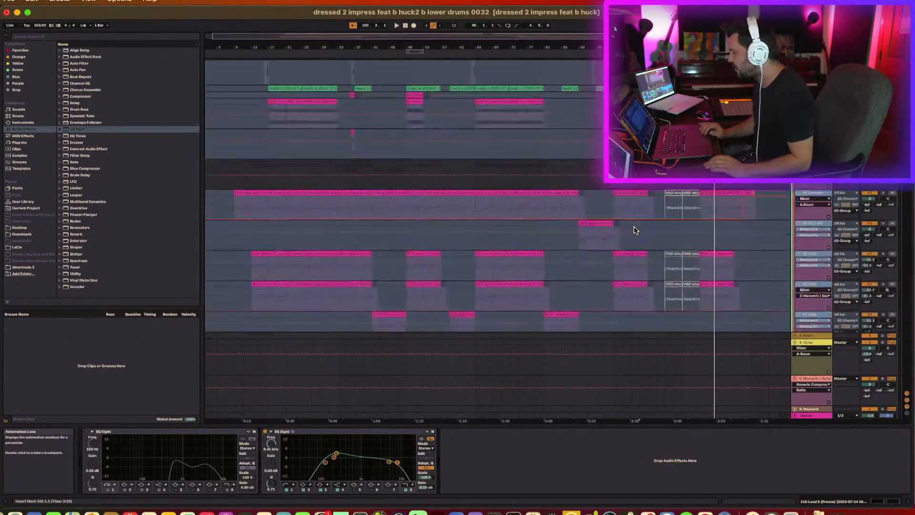
{"action": "scroll", "coordinate": [635, 224], "scroll_direction": "up", "scroll_amount": 20}
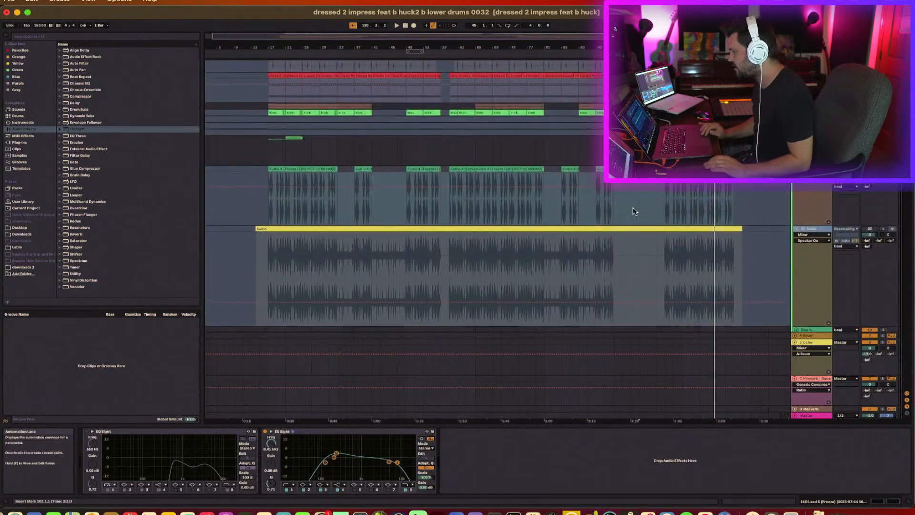
{"action": "scroll", "coordinate": [636, 211], "scroll_direction": "up", "scroll_amount": 20}
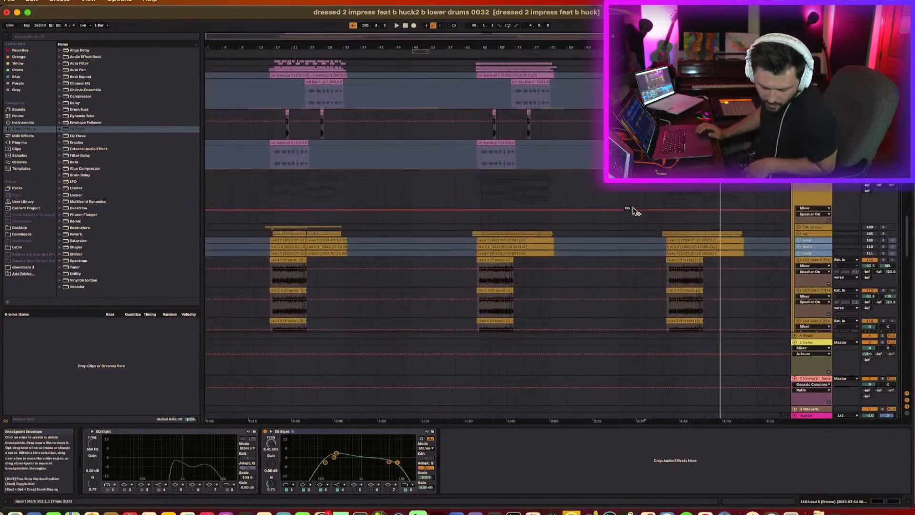
{"action": "scroll", "coordinate": [634, 211], "scroll_direction": "down", "scroll_amount": 10}
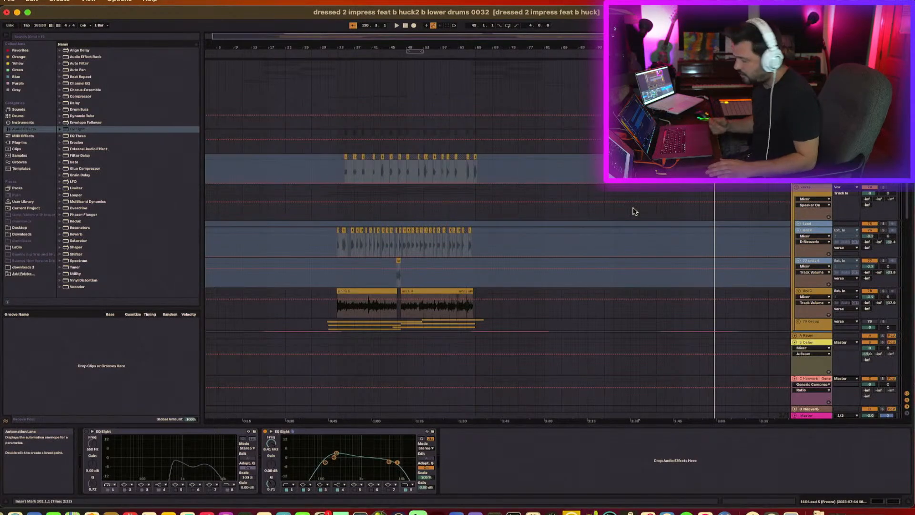
{"action": "scroll", "coordinate": [521, 245], "scroll_direction": "down", "scroll_amount": 6}
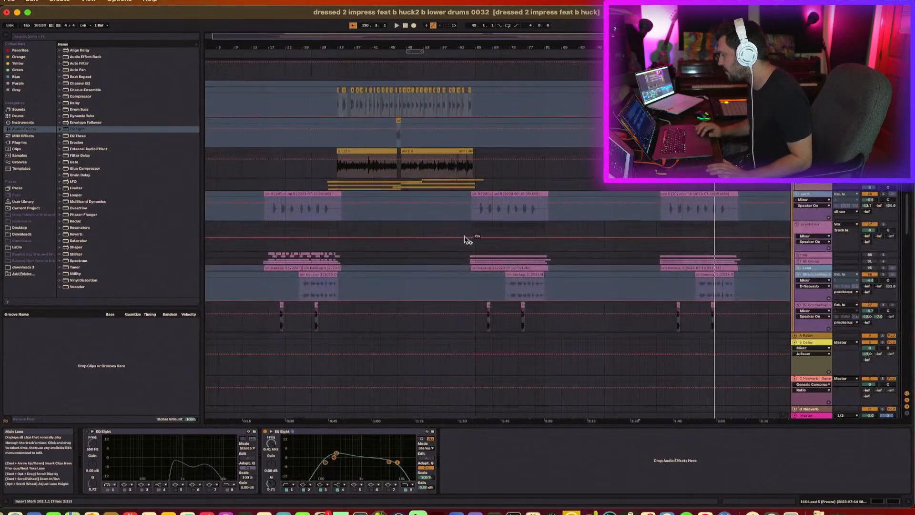
{"action": "left_click", "coordinate": [480, 232]}
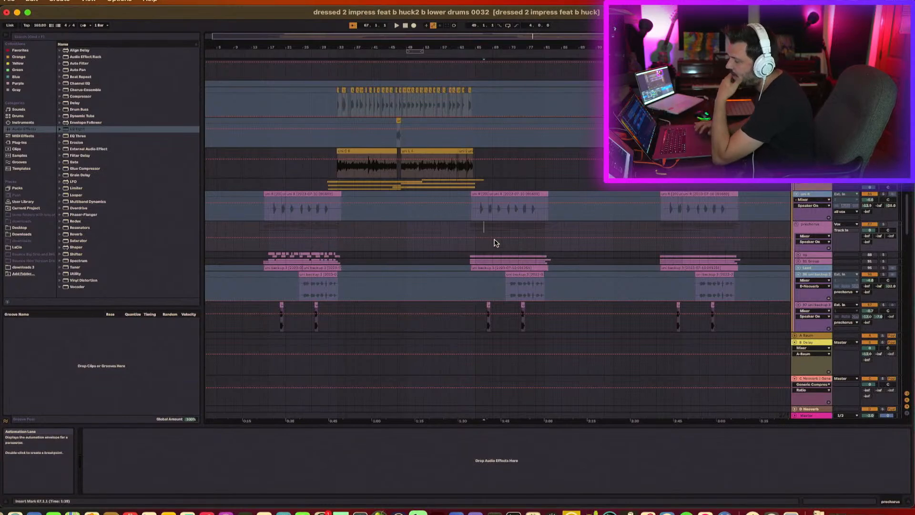
{"action": "key", "text": "Left"}
{"action": "key", "text": "Left"}
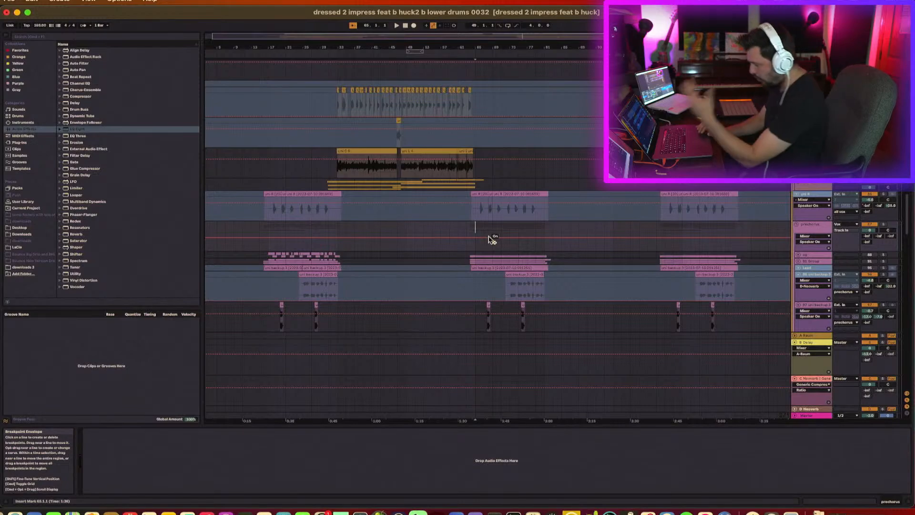
{"action": "right_click", "coordinate": [460, 244]}
{"action": "left_click", "coordinate": [433, 248]}
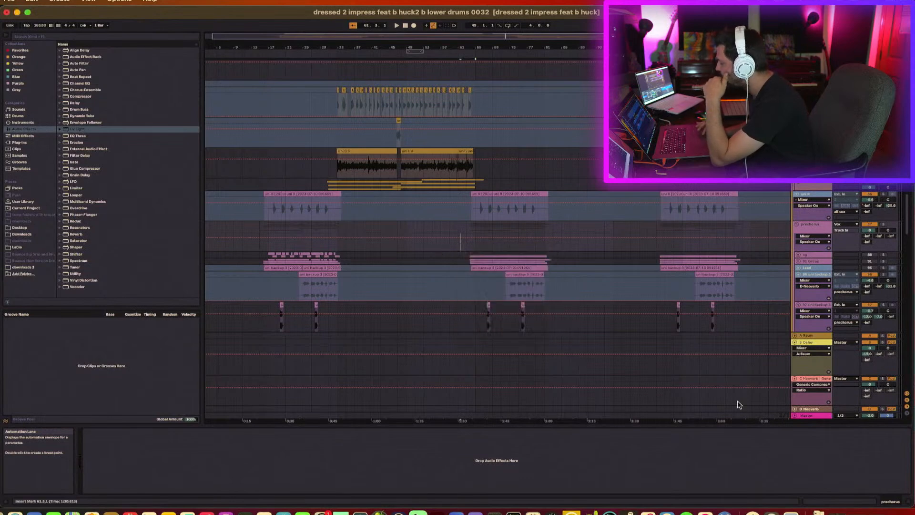
Step: Add the Tonal Balance Control 2 plug-in at the end of the master chain and open its window
{"action": "left_click", "coordinate": [808, 415]}
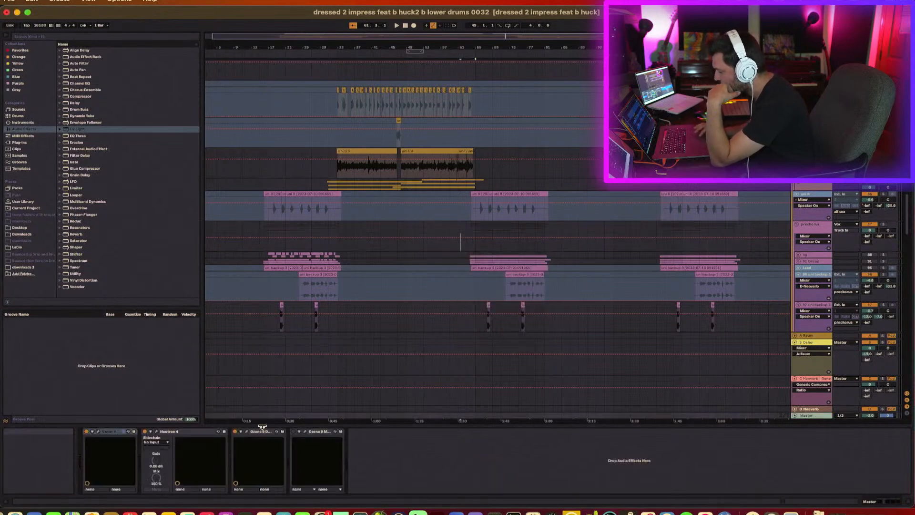
{"action": "left_click", "coordinate": [318, 432]}
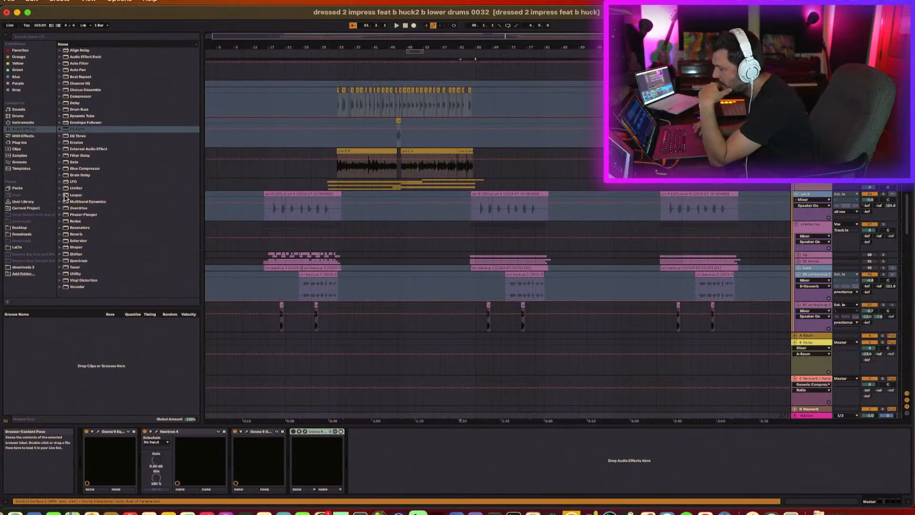
{"action": "left_click", "coordinate": [21, 142]}
{"action": "left_click", "coordinate": [99, 253]}
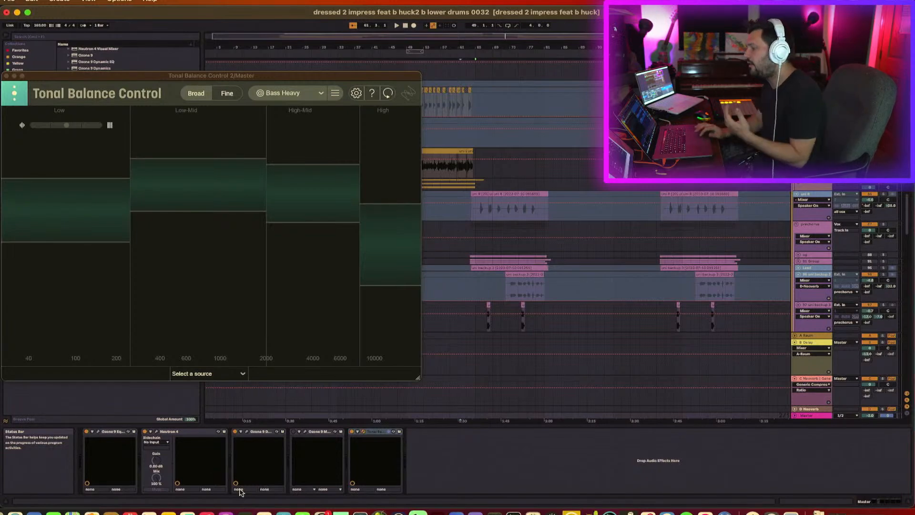
{"action": "left_click", "coordinate": [6, 76]}
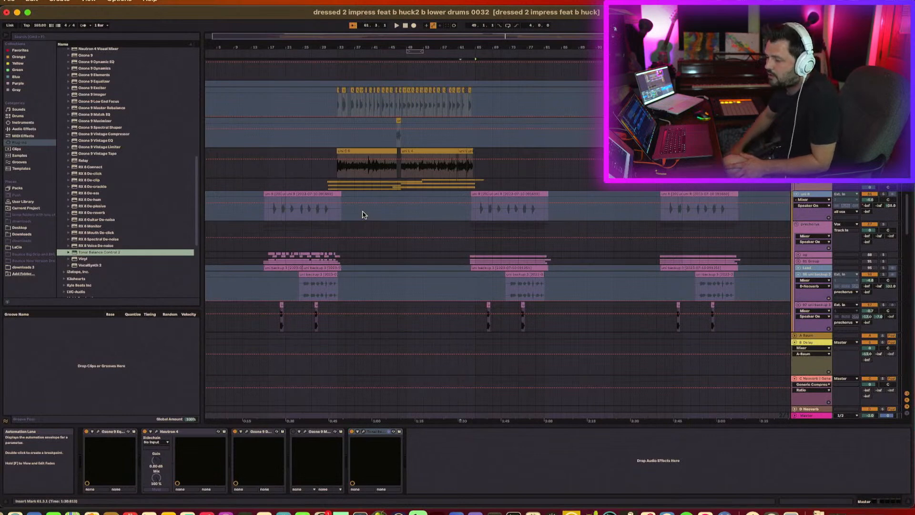
{"action": "left_click", "coordinate": [364, 432]}
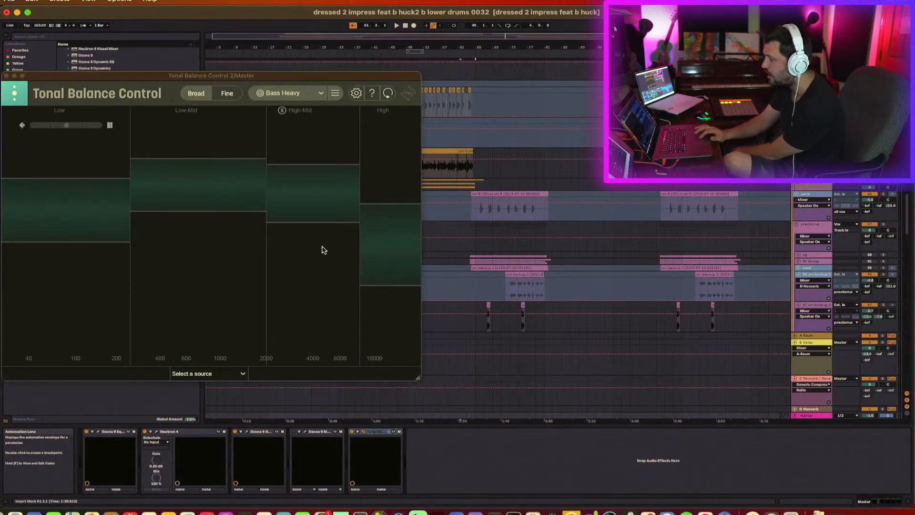
Step: Create a custom target curve in Tonal Balance Control from the audio files in the grip tonal folder
{"action": "left_click", "coordinate": [284, 93]}
{"action": "left_click", "coordinate": [278, 158]}
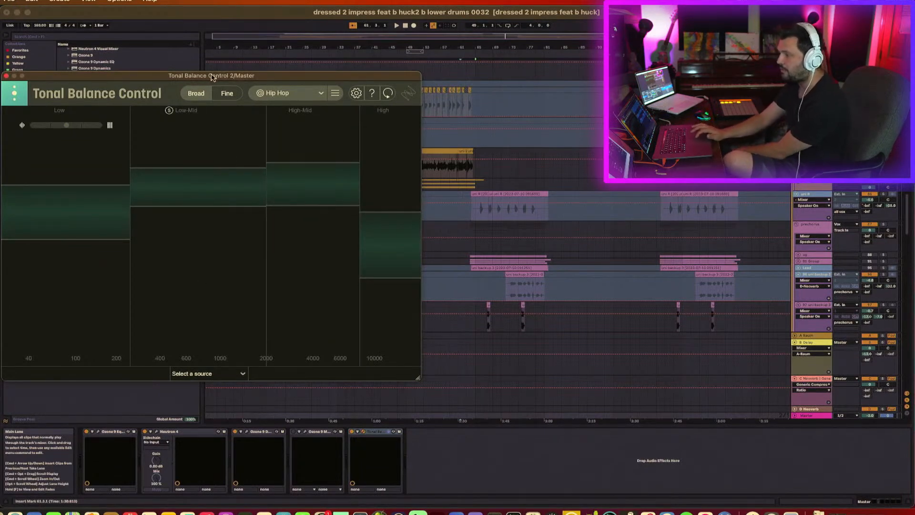
{"action": "left_click", "coordinate": [336, 94]}
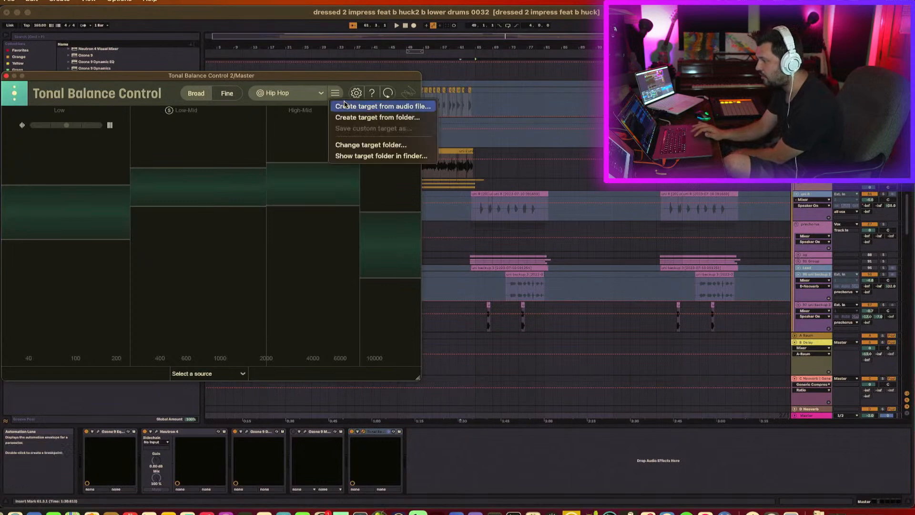
{"action": "left_click", "coordinate": [350, 118]}
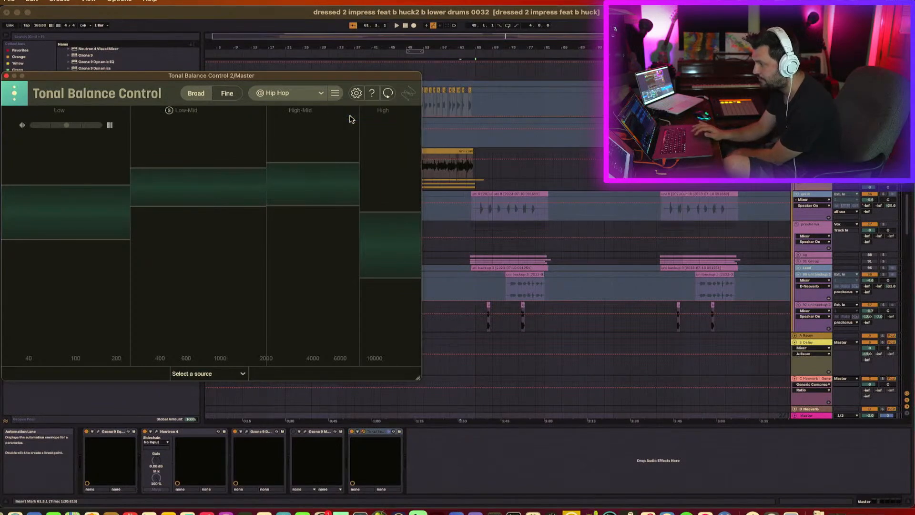
{"action": "left_click", "coordinate": [485, 72]}
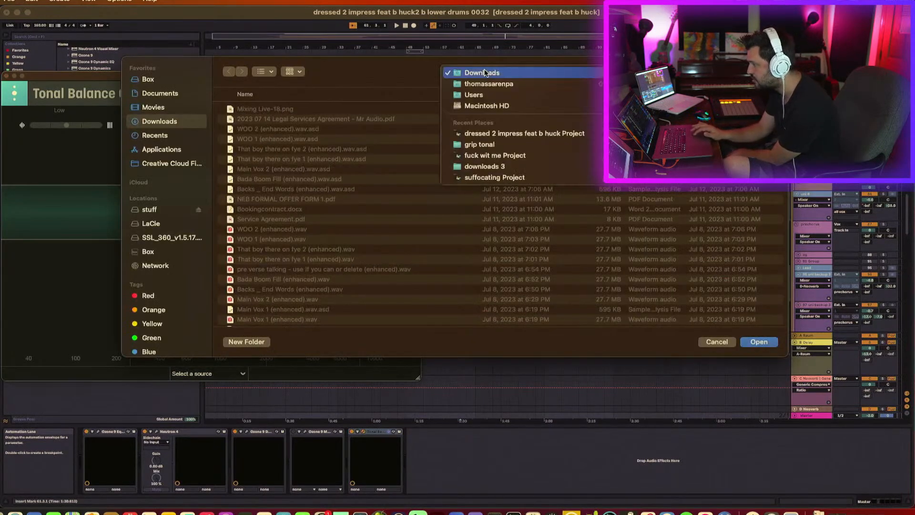
{"action": "left_click", "coordinate": [486, 146]}
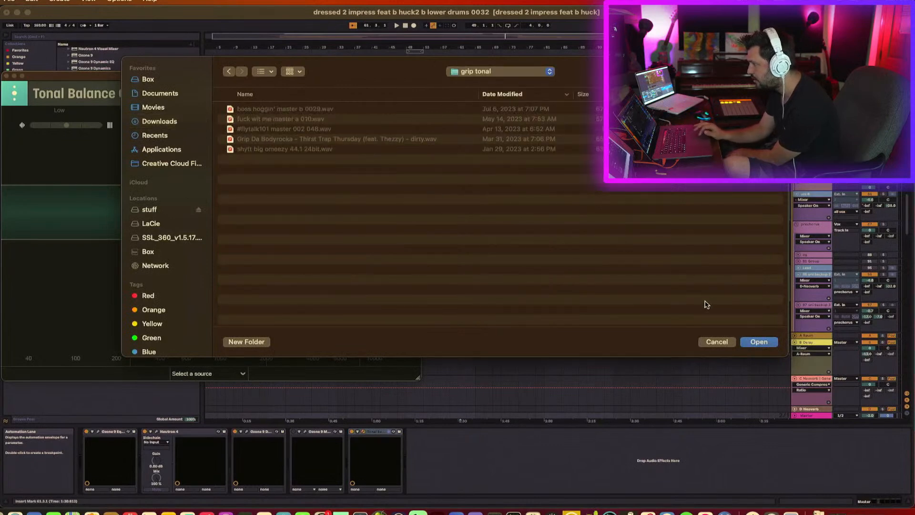
{"action": "left_click", "coordinate": [756, 342]}
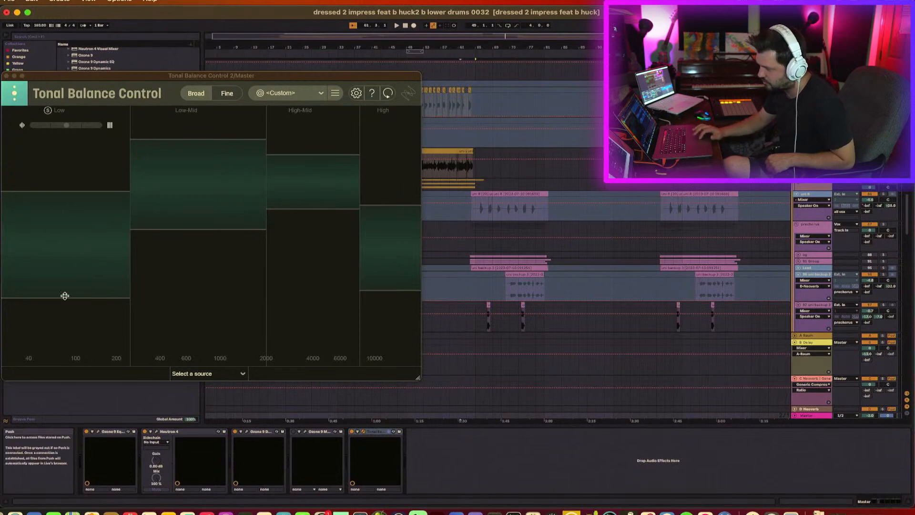
Step: Switch the tonal balance display to Fine and play the song from bar 61 against the custom target
{"action": "left_click", "coordinate": [232, 95]}
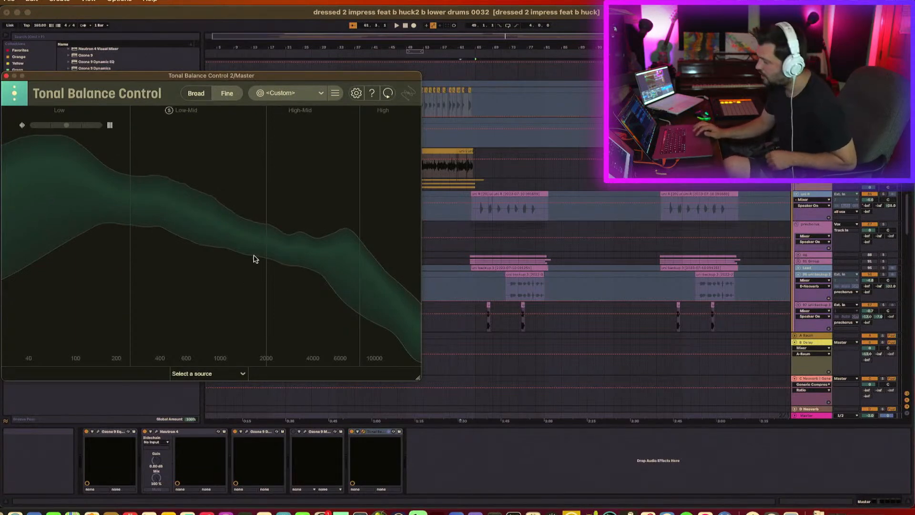
{"action": "mouse_move", "coordinate": [213, 115]}
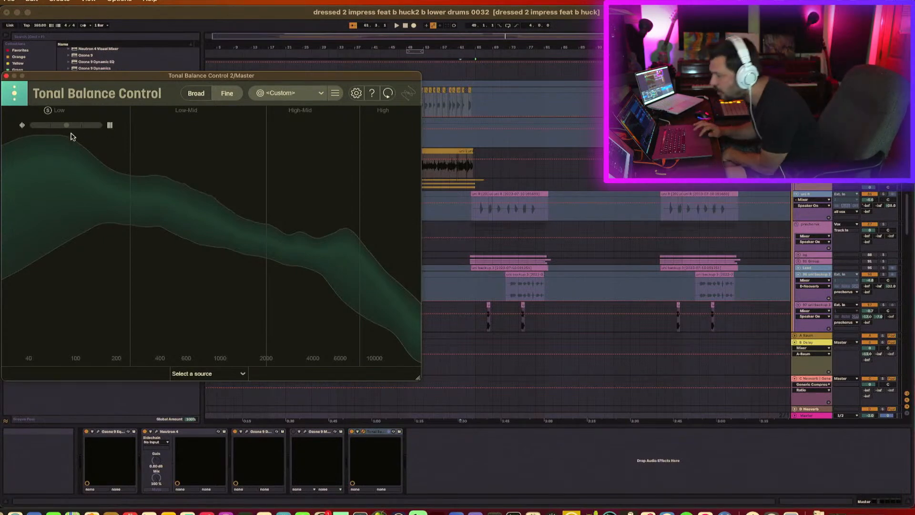
{"action": "left_click", "coordinate": [110, 127]}
{"action": "key", "text": "space"}
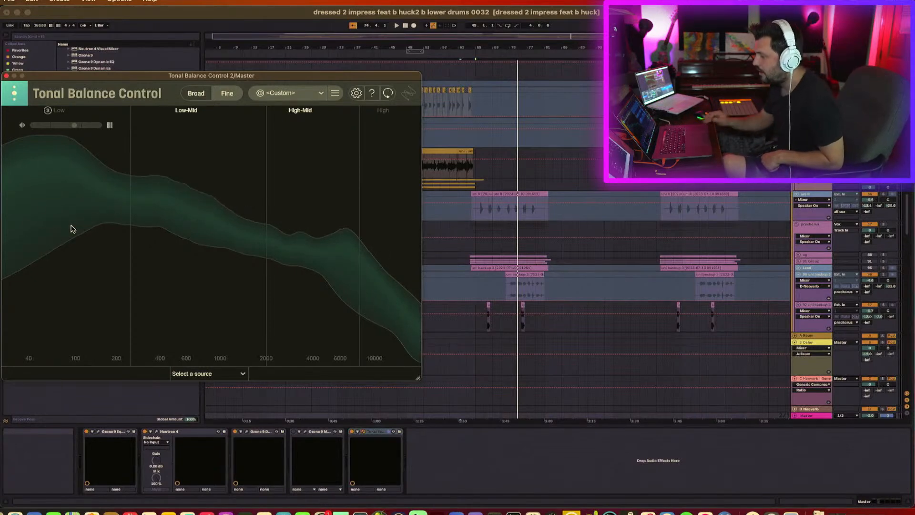
{"action": "left_click_drag", "start_coordinate": [65, 78], "coordinate": [162, 122]}
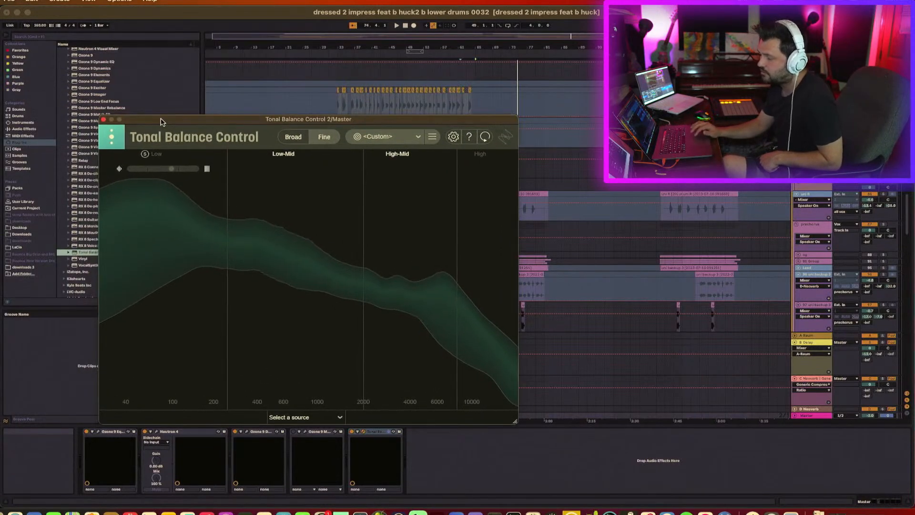
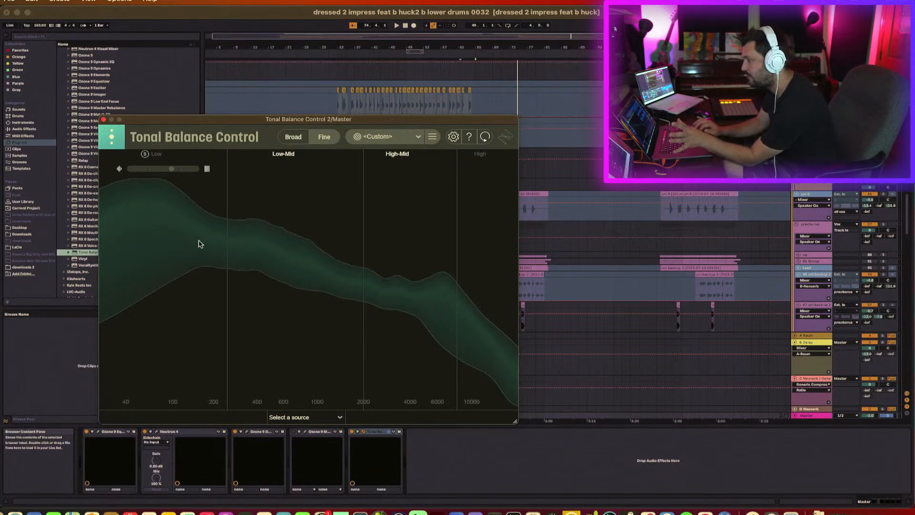
Step: Move the Tonal Balance Control window over the arrangement and replay the song from bar 61, listening to the Low band on its own
{"action": "left_click_drag", "start_coordinate": [311, 123], "coordinate": [418, 115]}
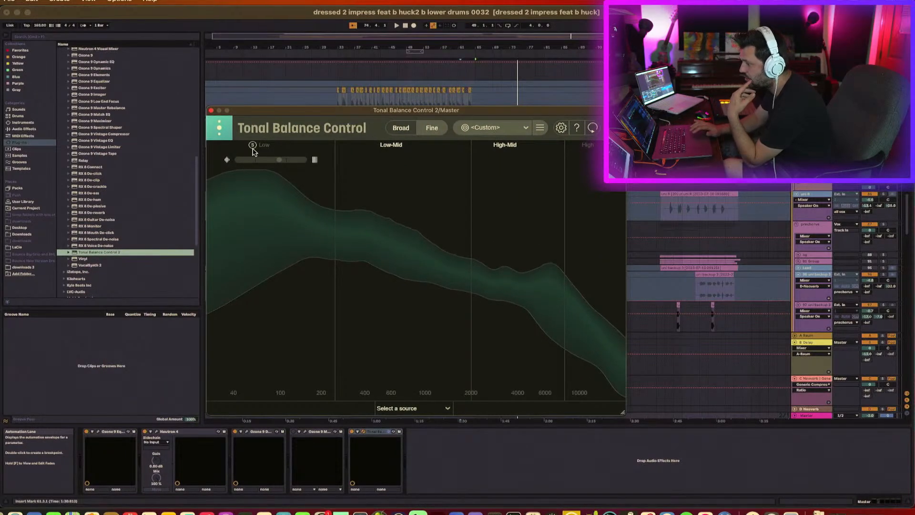
{"action": "key", "text": "space"}
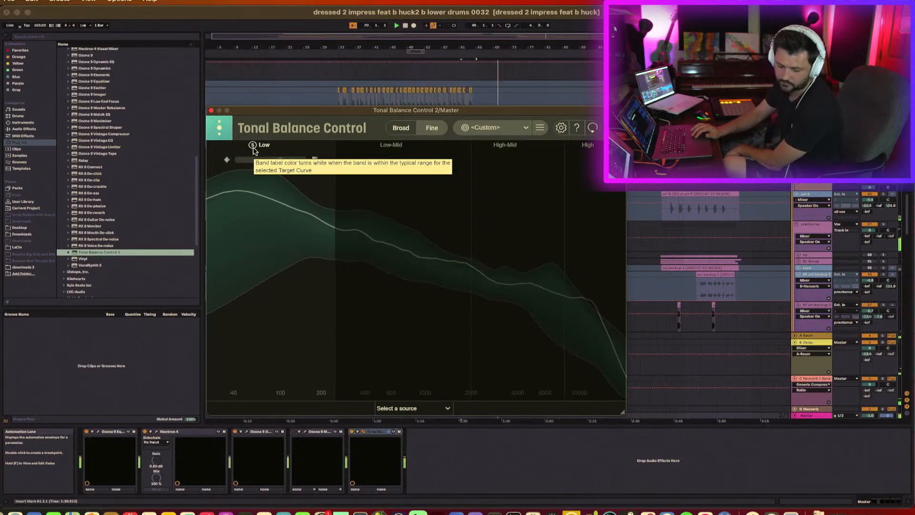
{"action": "left_click", "coordinate": [375, 146]}
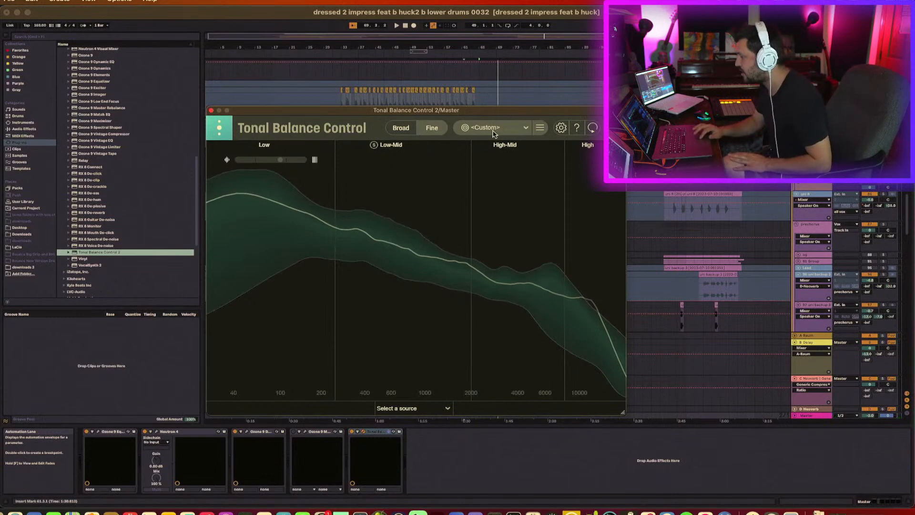
Step: Set the tonal balance target to Hip Hop and play the song again to compare its curve with that target
{"action": "left_click", "coordinate": [520, 127]}
{"action": "left_click", "coordinate": [491, 205]}
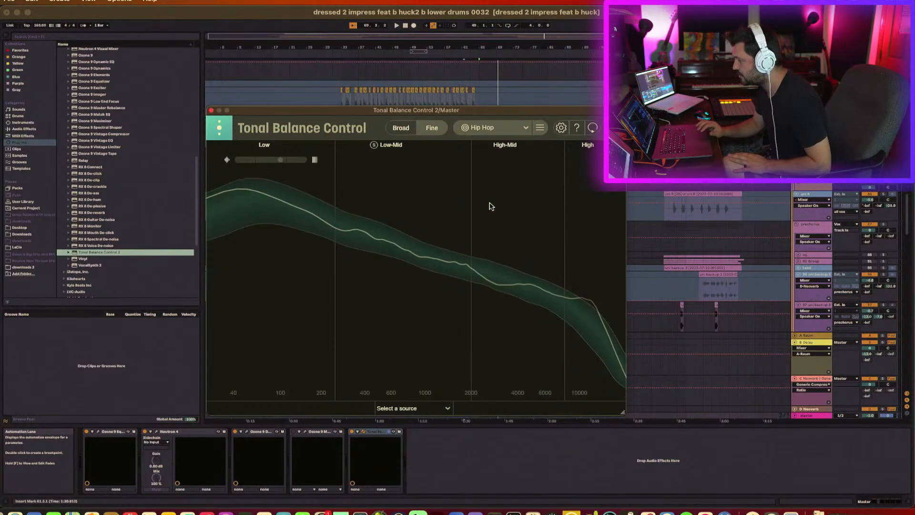
{"action": "key", "text": "space"}
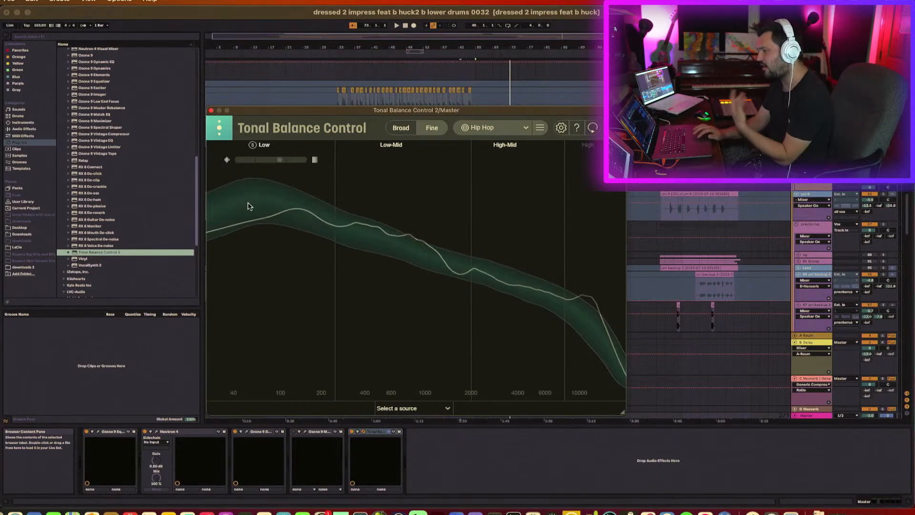
{"action": "key", "text": "space"}
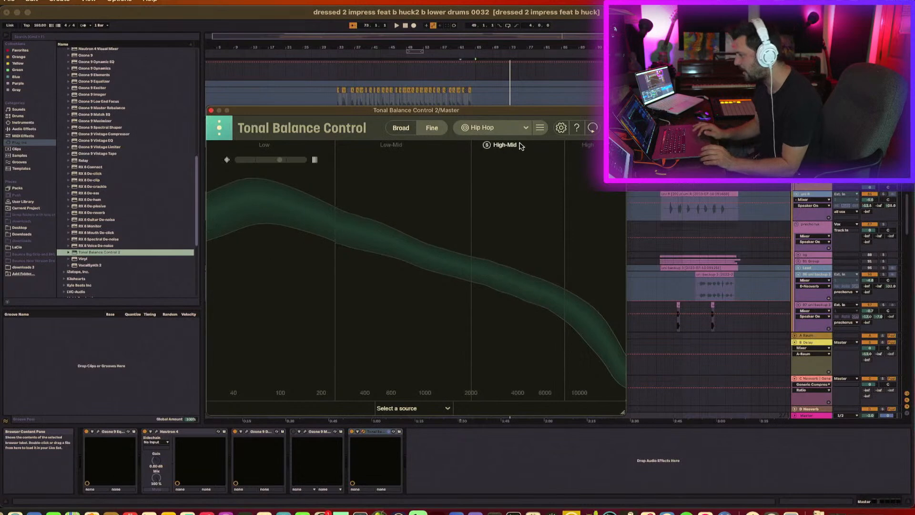
{"action": "left_click", "coordinate": [490, 129]}
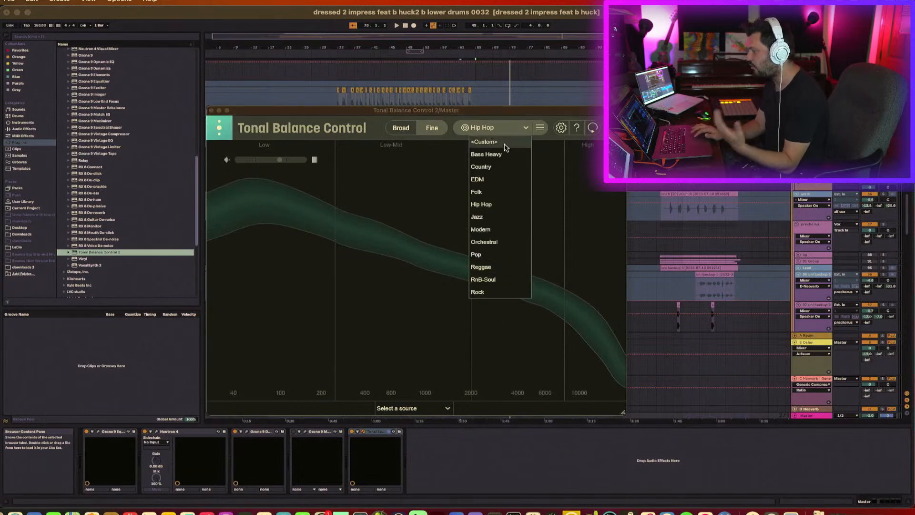
{"action": "left_click", "coordinate": [283, 278]}
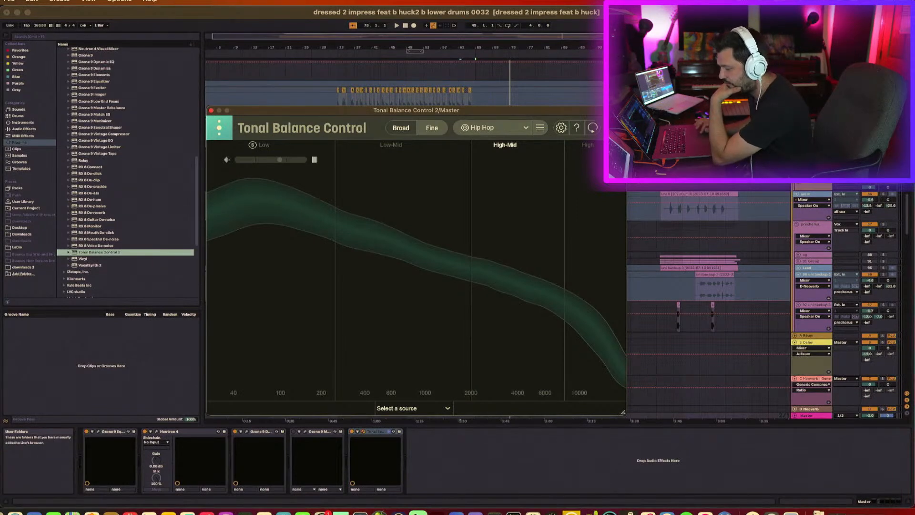
Step: Switch to Finder, open the grip tonal folder, and listen to a preview of fuck wit me master a 010.wav as a reference
{"action": "left_click", "coordinate": [9, 513]}
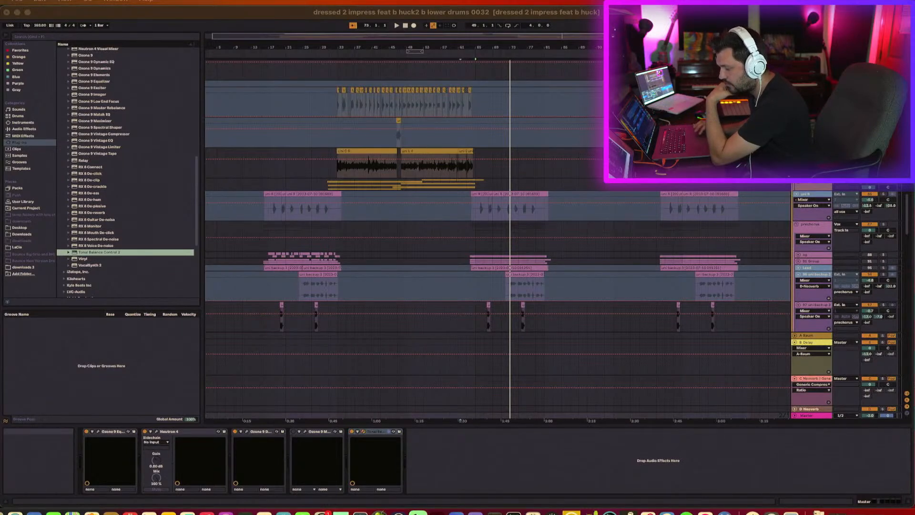
{"action": "right_click", "coordinate": [2, 513]}
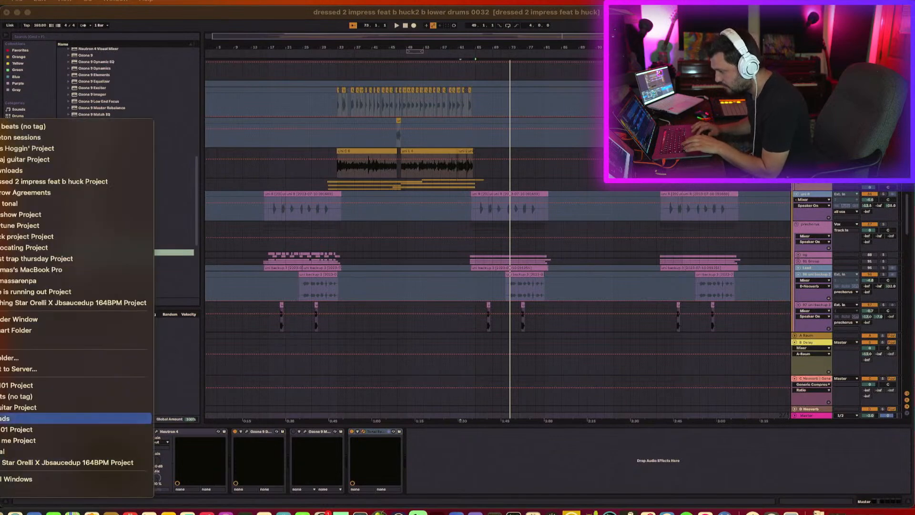
{"action": "left_click", "coordinate": [1, 451]}
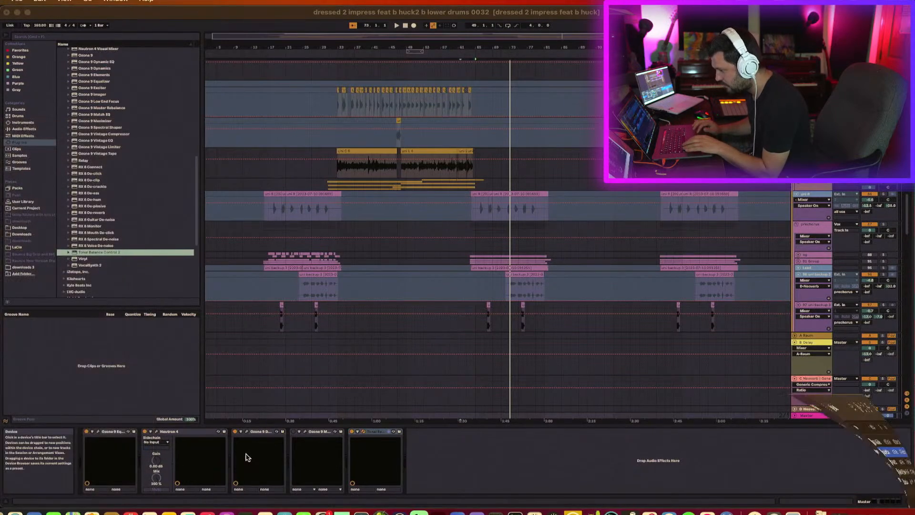
{"action": "left_click_drag", "start_coordinate": [173, 19], "coordinate": [0, 196]}
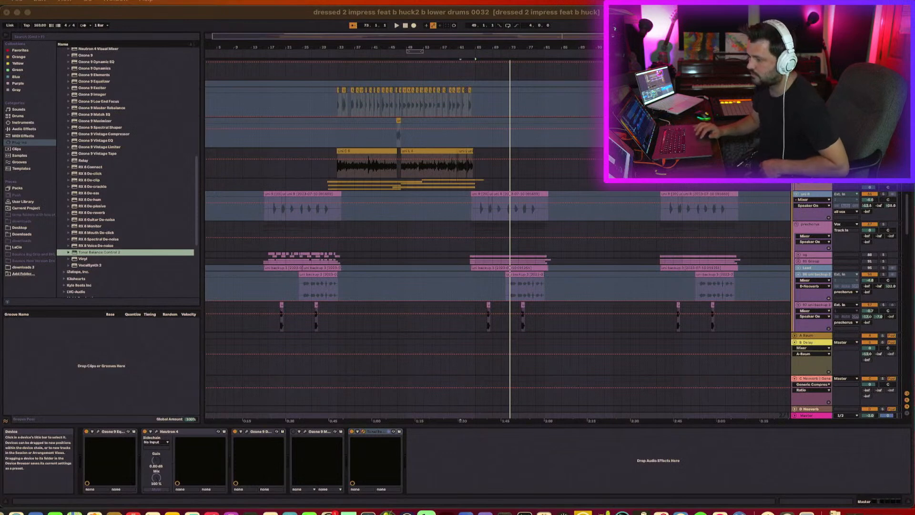
{"action": "key", "text": "space"}
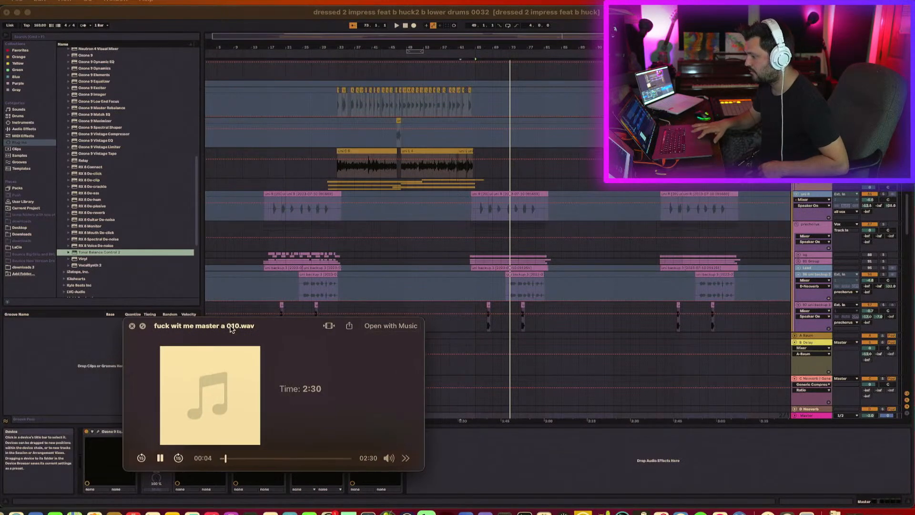
{"action": "left_click_drag", "start_coordinate": [258, 288], "coordinate": [259, 283]}
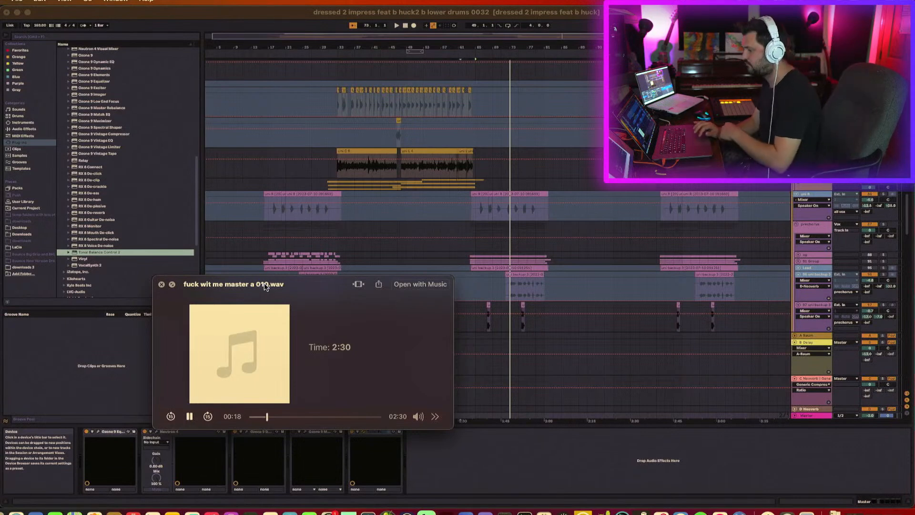
{"action": "left_click_drag", "start_coordinate": [264, 287], "coordinate": [294, 268]}
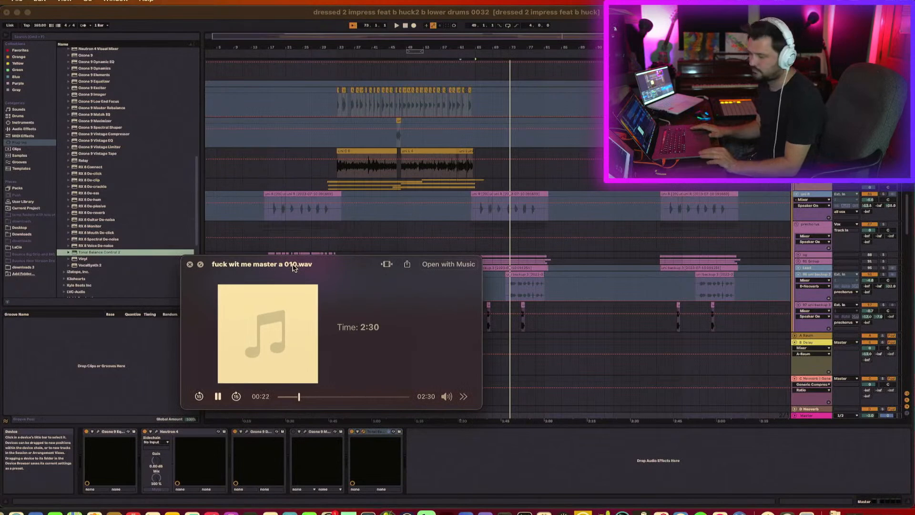
{"action": "left_click_drag", "start_coordinate": [293, 267], "coordinate": [309, 230]}
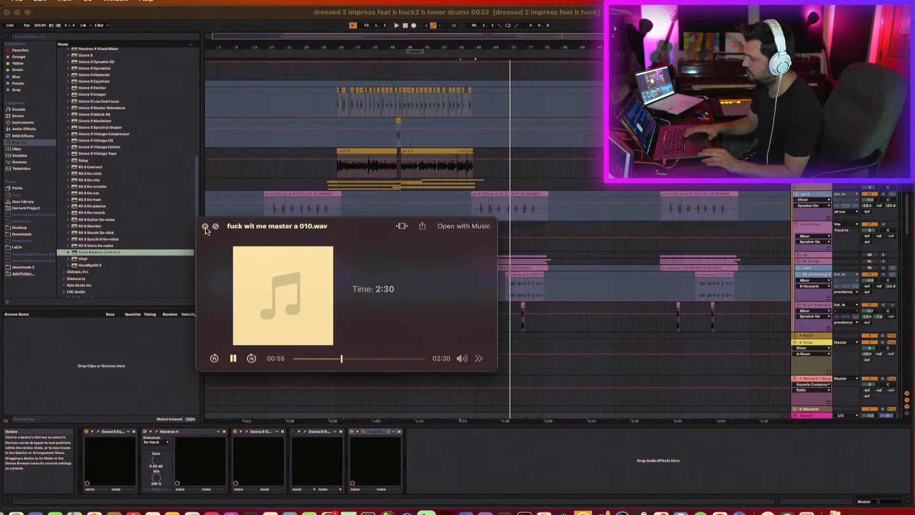
{"action": "left_click", "coordinate": [205, 227]}
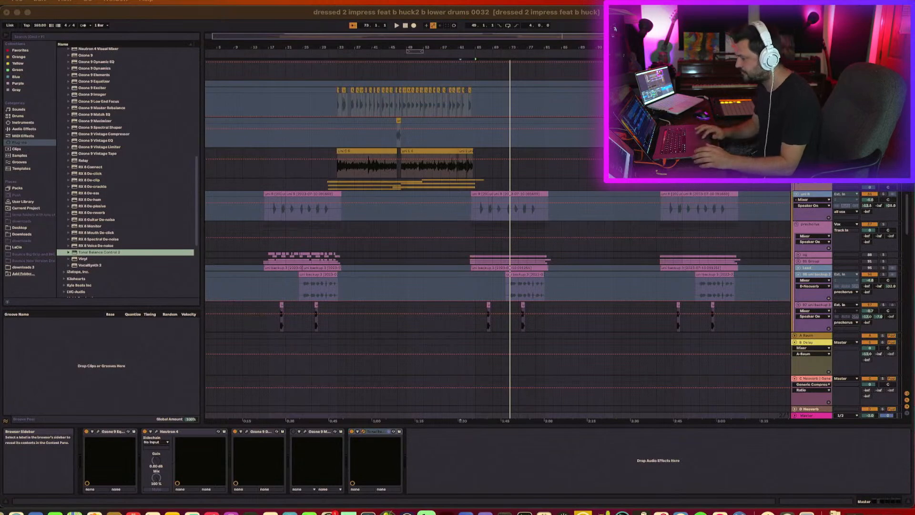
Step: Find the kick and beat tracks in the arrangement and return to Ableton Live with the Tonal Balance Control window open
{"action": "scroll", "coordinate": [336, 226], "scroll_direction": "down", "scroll_amount": 15}
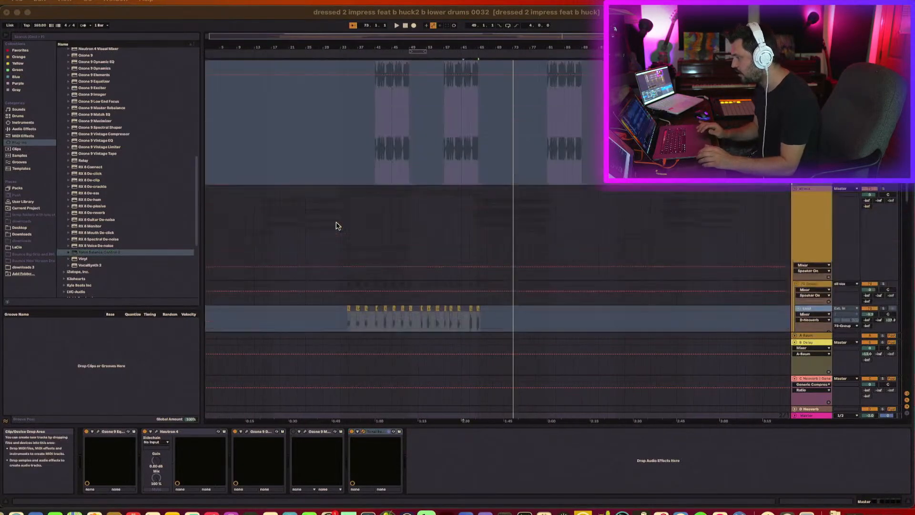
{"action": "scroll", "coordinate": [336, 226], "scroll_direction": "down", "scroll_amount": 10}
{"action": "scroll", "coordinate": [353, 221], "scroll_direction": "down", "scroll_amount": 5}
{"action": "scroll", "coordinate": [353, 222], "scroll_direction": "up", "scroll_amount": 1}
{"action": "left_click", "coordinate": [330, 177]}
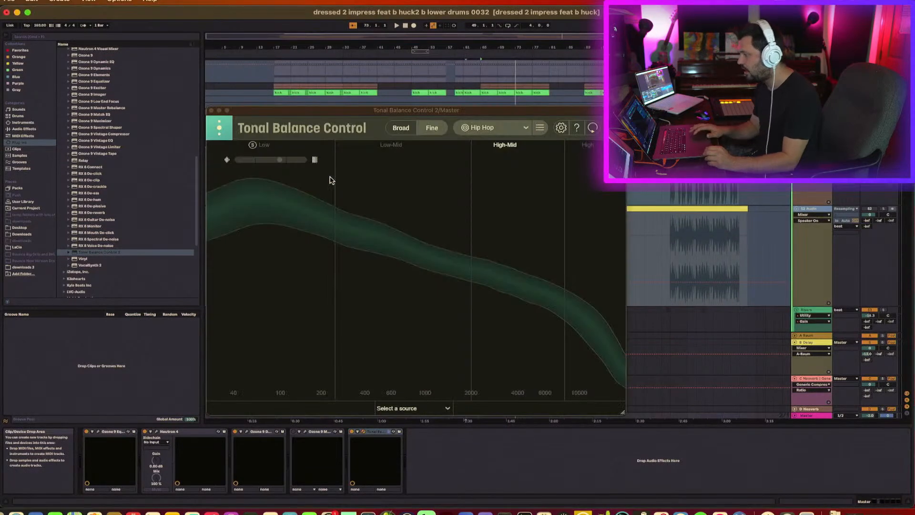
Step: Close the Tonal Balance Control window and examine the gaps and passages between the frozen audio clips in the arrangement
{"action": "left_click", "coordinate": [211, 111]}
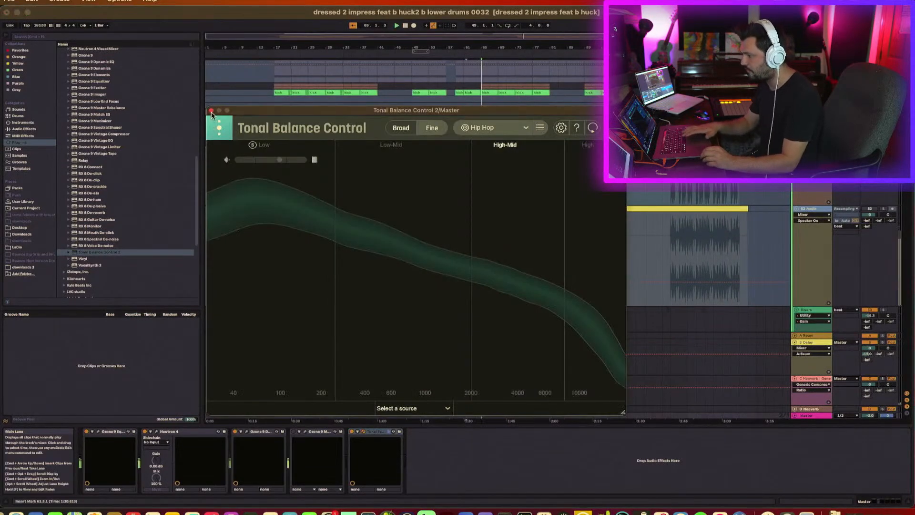
{"action": "left_click", "coordinate": [211, 111]}
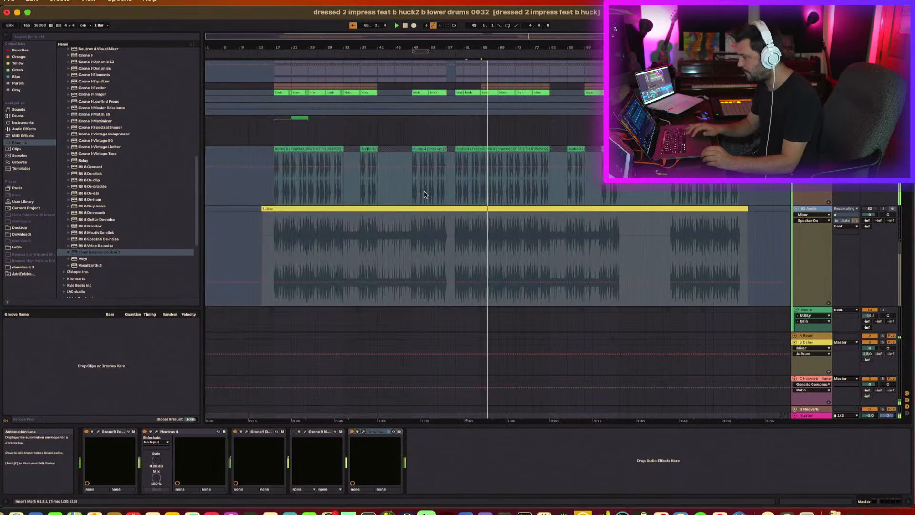
{"action": "left_click", "coordinate": [438, 190]}
{"action": "left_click", "coordinate": [333, 190]}
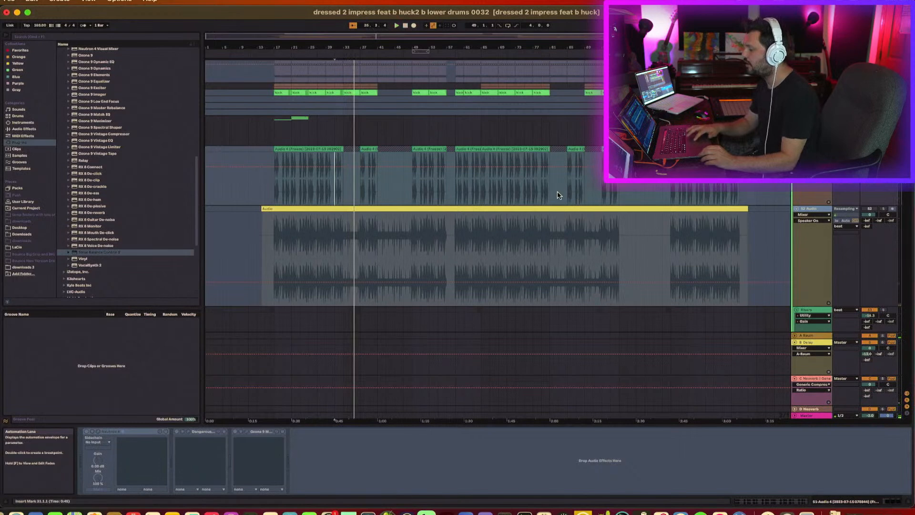
{"action": "left_click", "coordinate": [628, 195]}
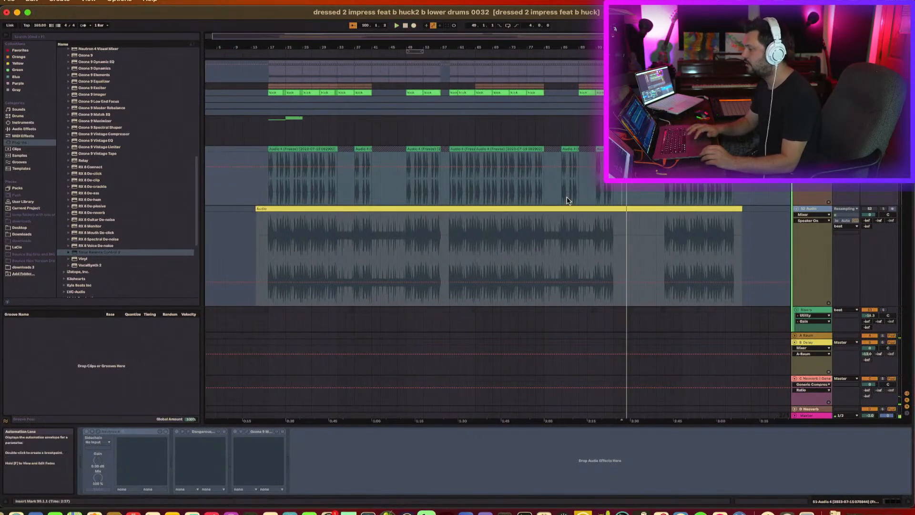
{"action": "left_click_drag", "start_coordinate": [545, 196], "coordinate": [558, 197]}
{"action": "left_click", "coordinate": [582, 195]}
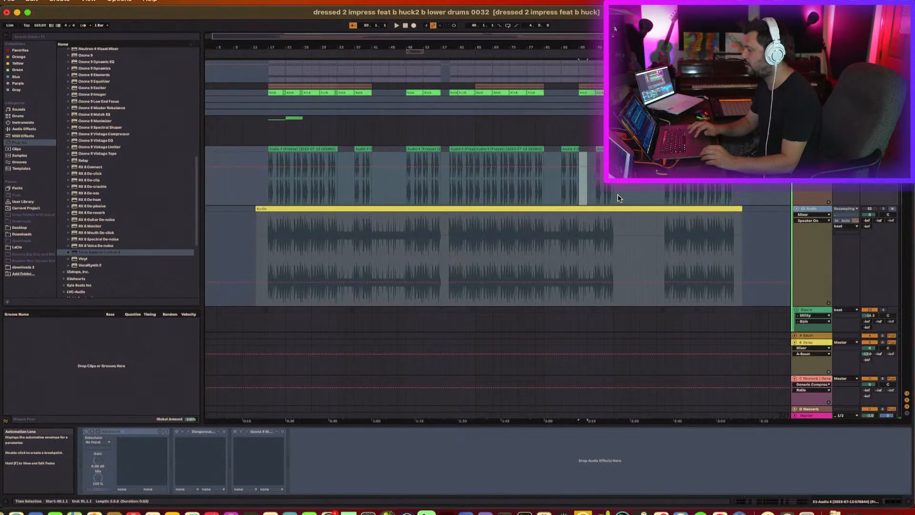
{"action": "left_click_drag", "start_coordinate": [619, 196], "coordinate": [651, 195]}
{"action": "left_click_drag", "start_coordinate": [381, 184], "coordinate": [413, 187]}
{"action": "left_click", "coordinate": [365, 184]}
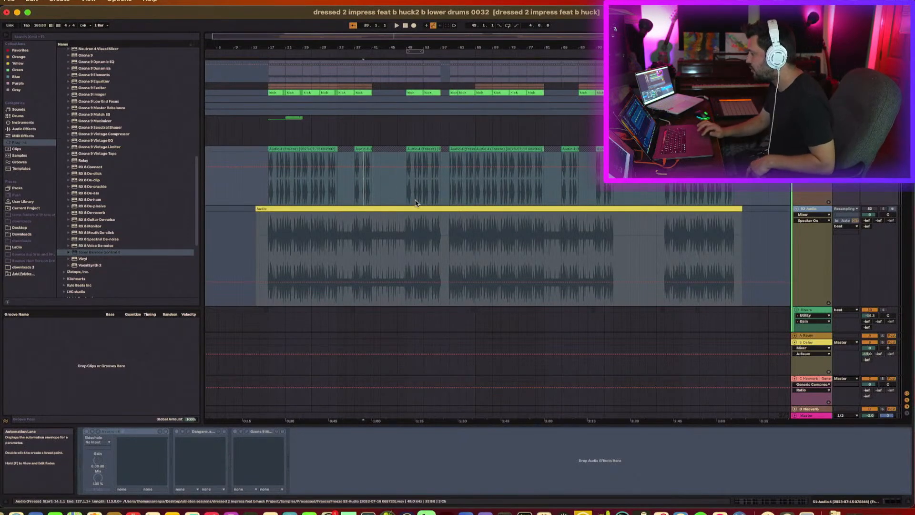
Step: Reopen Tonal Balance Control on the Master track and play the song from bar 39 against the Hip Hop target
{"action": "left_click", "coordinate": [801, 416]}
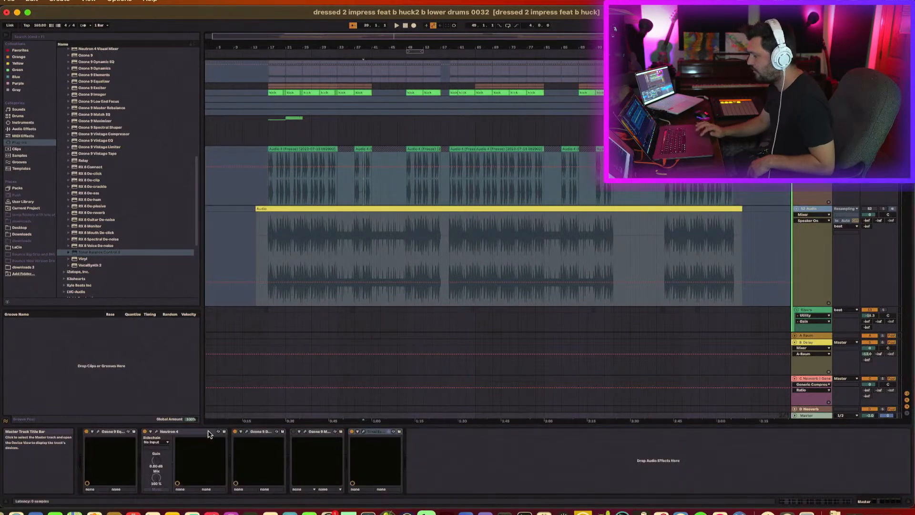
{"action": "left_click", "coordinate": [364, 432]}
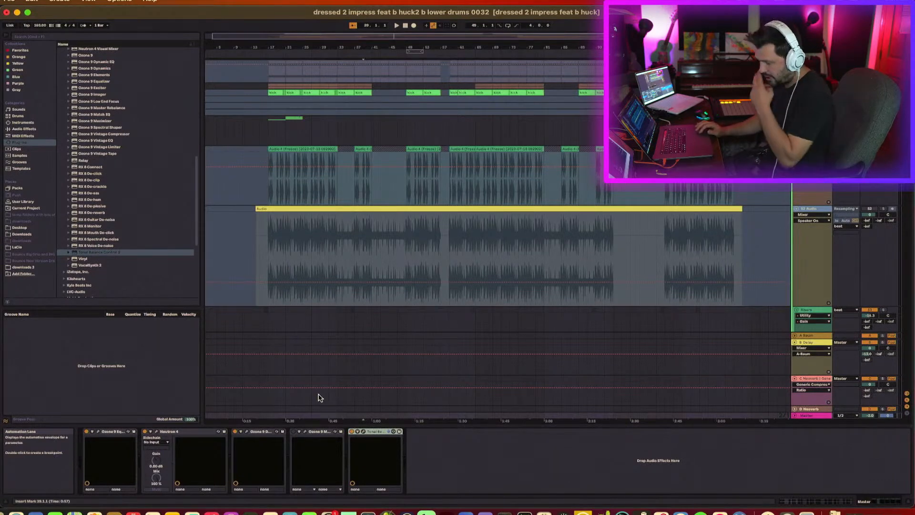
{"action": "left_click", "coordinate": [365, 431]}
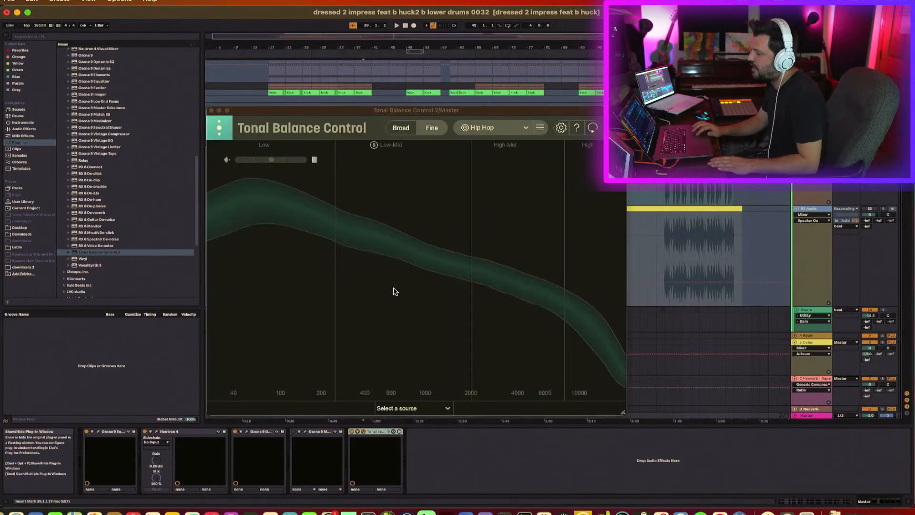
{"action": "key", "text": "space"}
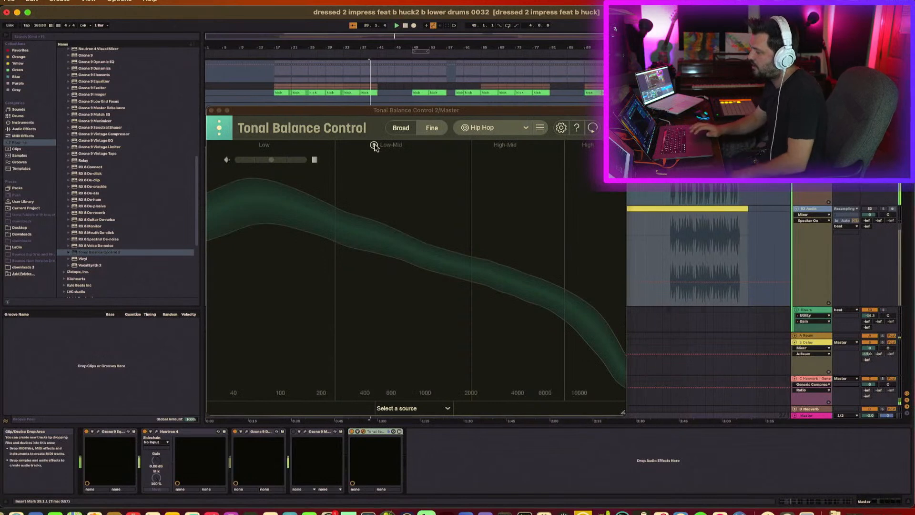
{"action": "mouse_move", "coordinate": [374, 146]}
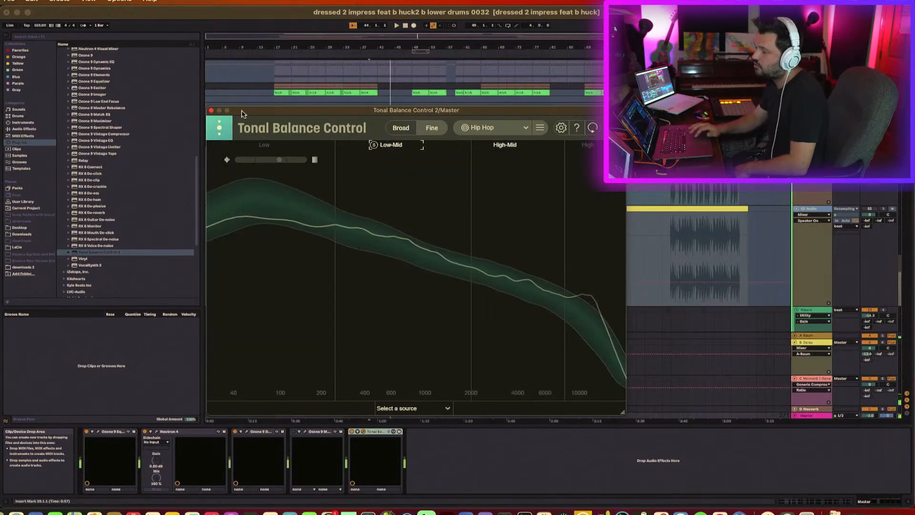
Step: Close the Tonal Balance Control window and look through the instrument, group and vocal tracks to find the vocal parts
{"action": "left_click", "coordinate": [211, 110]}
{"action": "scroll", "coordinate": [529, 310], "scroll_direction": "up", "scroll_amount": 5}
{"action": "scroll", "coordinate": [534, 282], "scroll_direction": "down", "scroll_amount": 10}
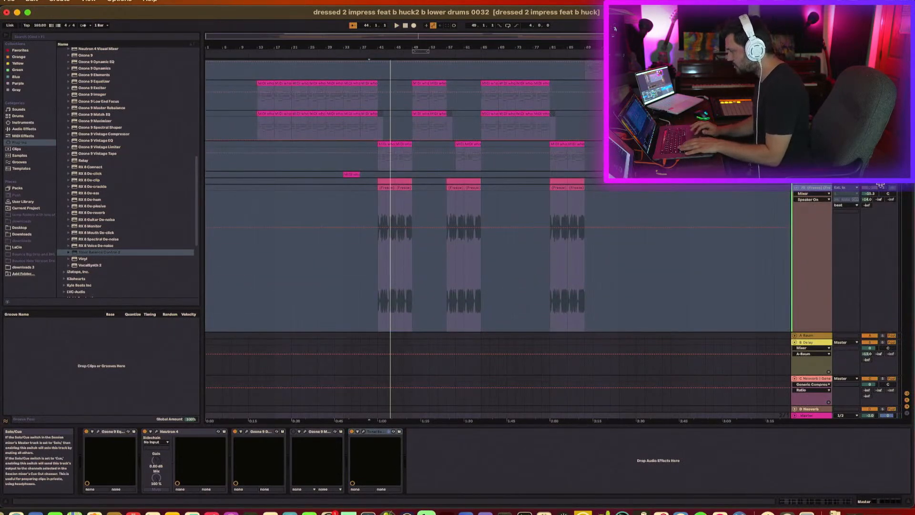
{"action": "scroll", "coordinate": [880, 186], "scroll_direction": "up", "scroll_amount": 5}
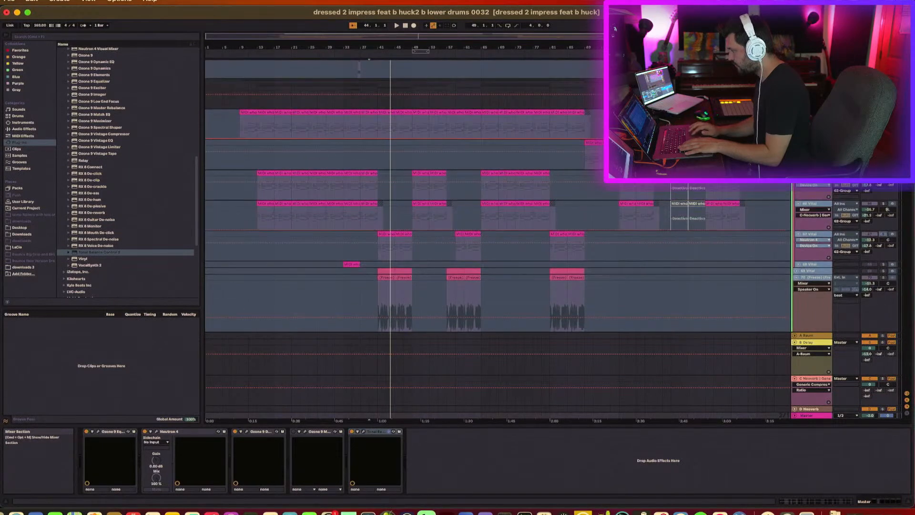
{"action": "scroll", "coordinate": [880, 186], "scroll_direction": "down", "scroll_amount": 5}
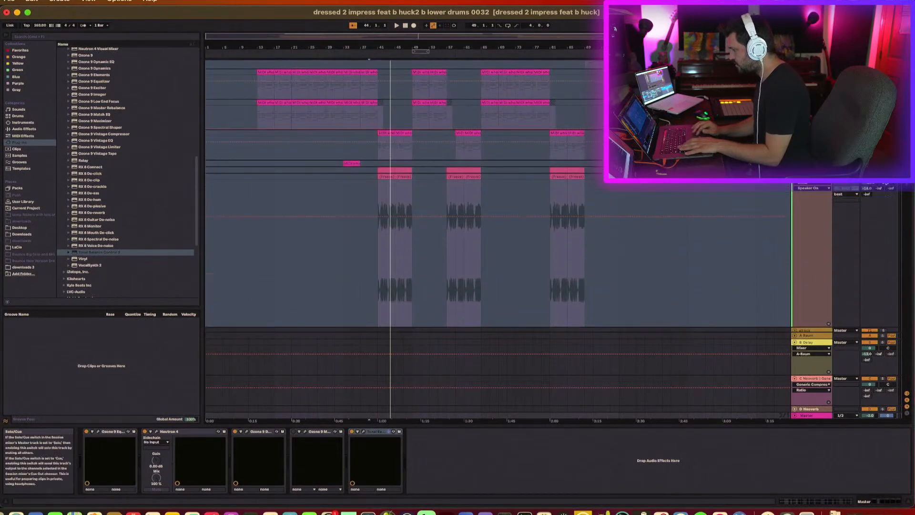
{"action": "scroll", "coordinate": [882, 186], "scroll_direction": "down", "scroll_amount": 10}
{"action": "scroll", "coordinate": [884, 185], "scroll_direction": "down", "scroll_amount": 15}
{"action": "scroll", "coordinate": [885, 185], "scroll_direction": "down", "scroll_amount": 10}
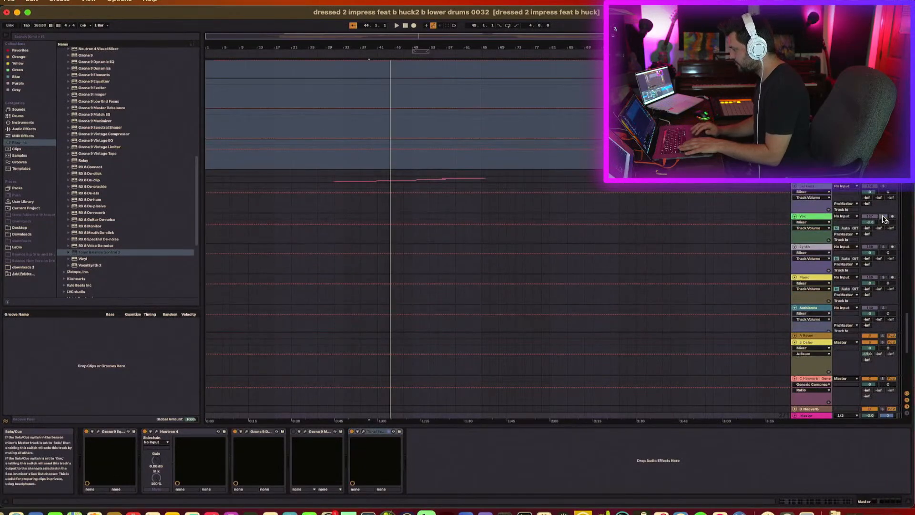
{"action": "scroll", "coordinate": [883, 218], "scroll_direction": "up", "scroll_amount": 15}
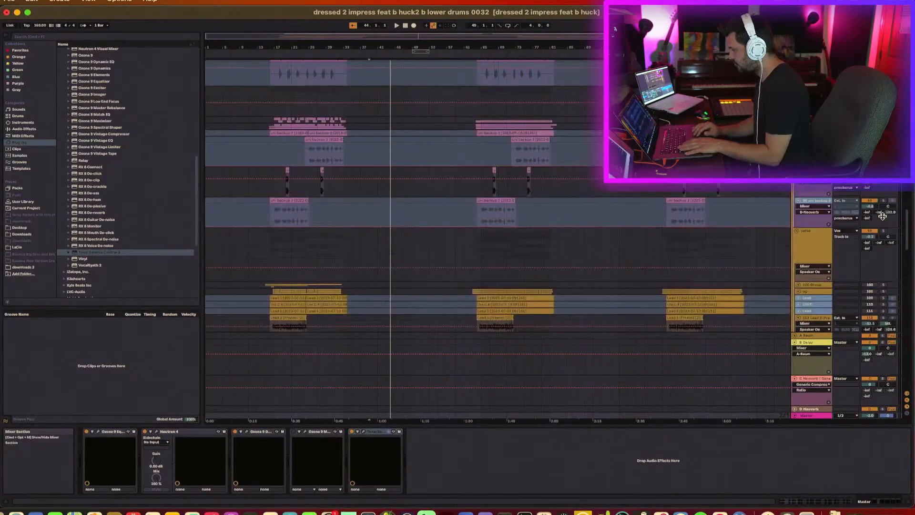
{"action": "scroll", "coordinate": [883, 215], "scroll_direction": "down", "scroll_amount": 4}
{"action": "scroll", "coordinate": [883, 196], "scroll_direction": "down", "scroll_amount": 3}
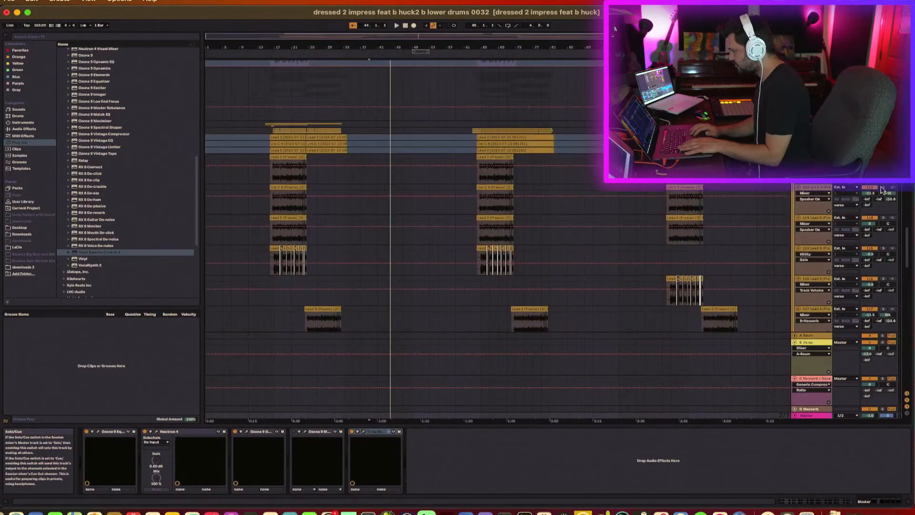
{"action": "scroll", "coordinate": [883, 196], "scroll_direction": "up", "scroll_amount": 10}
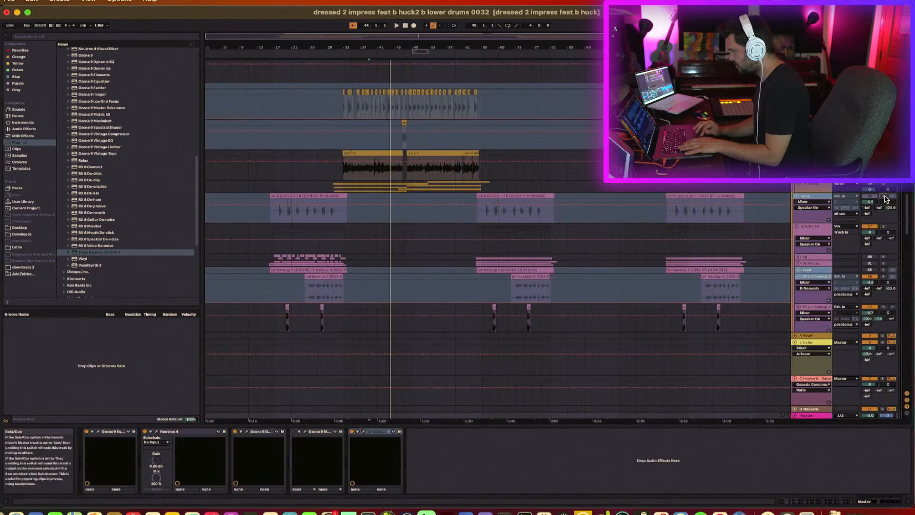
Step: Play the song from bar 39 and look over the verse vocal tracks while it runs
{"action": "key", "text": "space"}
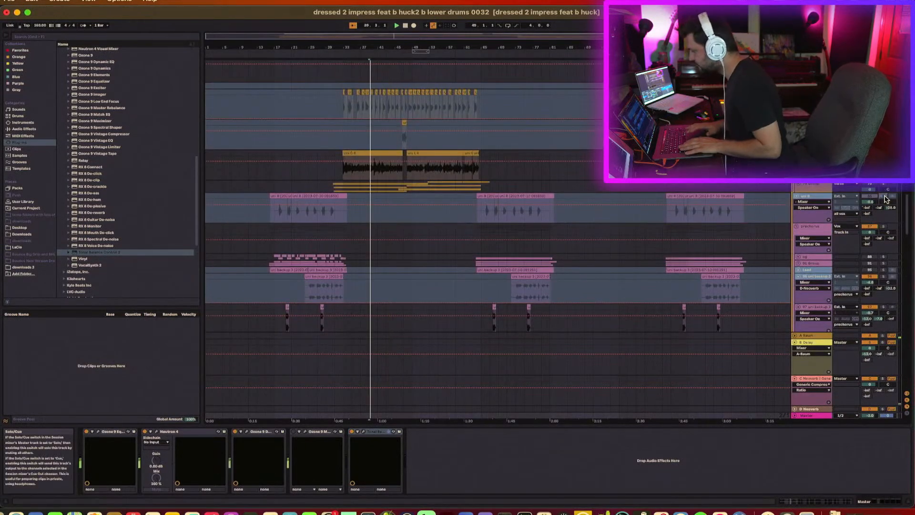
{"action": "scroll", "coordinate": [883, 197], "scroll_direction": "up", "scroll_amount": 3}
{"action": "scroll", "coordinate": [883, 196], "scroll_direction": "up", "scroll_amount": 6}
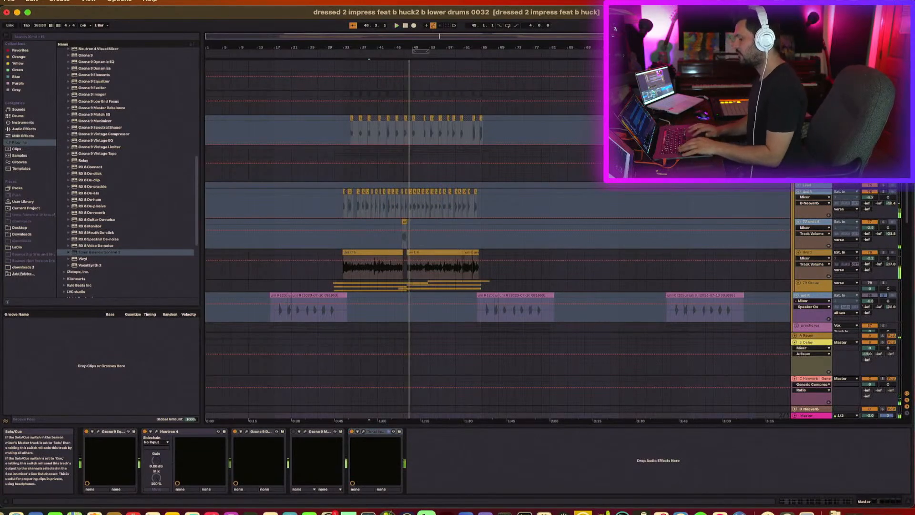
Step: Reopen Tonal Balance Control on the Master track and switch the Low-Mid band's solo on and off
{"action": "left_click", "coordinate": [364, 433]}
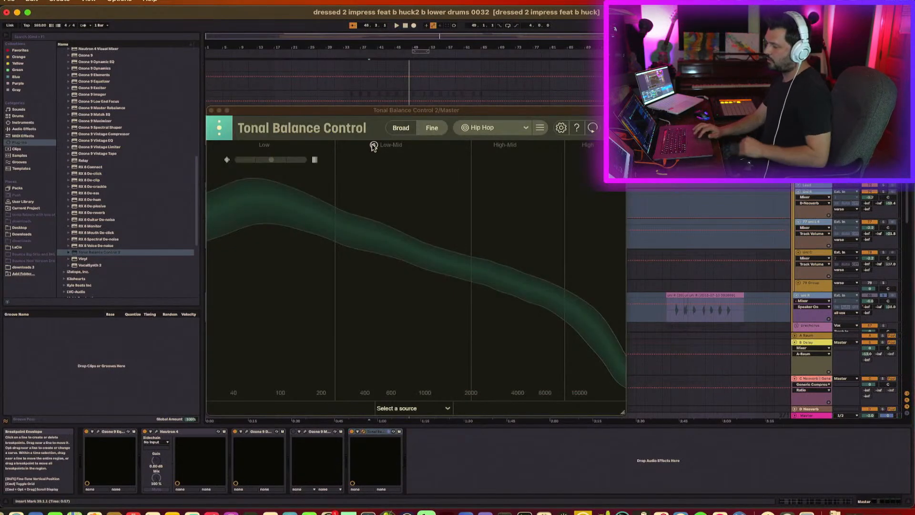
{"action": "left_click", "coordinate": [374, 145]}
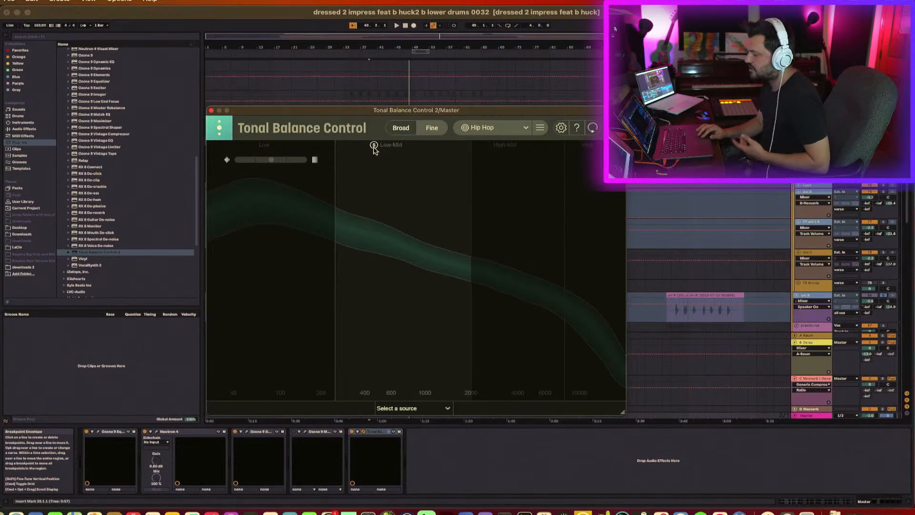
{"action": "left_click", "coordinate": [374, 146]}
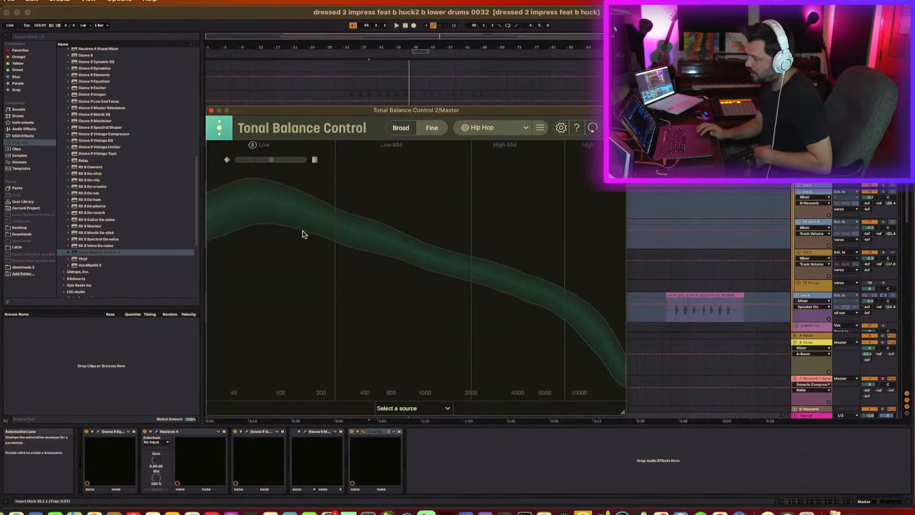
Step: Compare the Orchestral and Bass Heavy target curves, and return the tonal balance target to Hip Hop
{"action": "left_click", "coordinate": [479, 127]}
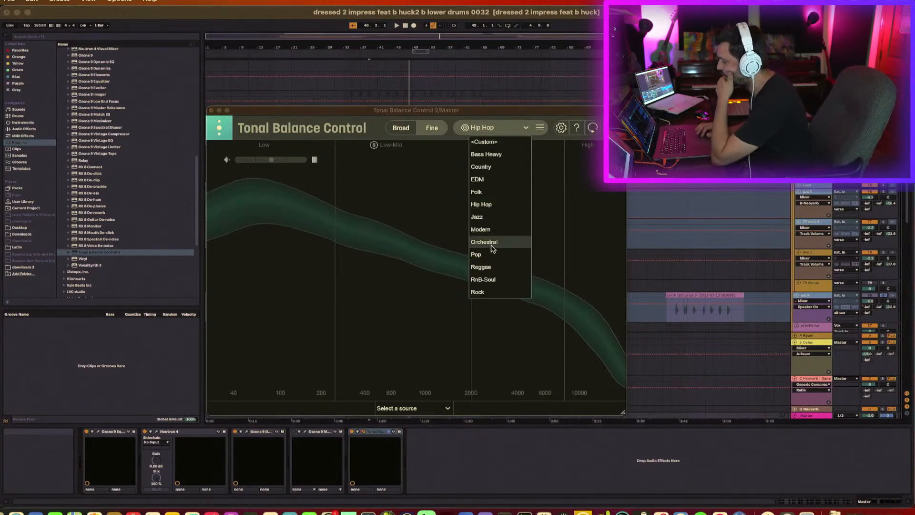
{"action": "left_click", "coordinate": [492, 248]}
{"action": "left_click", "coordinate": [491, 125]}
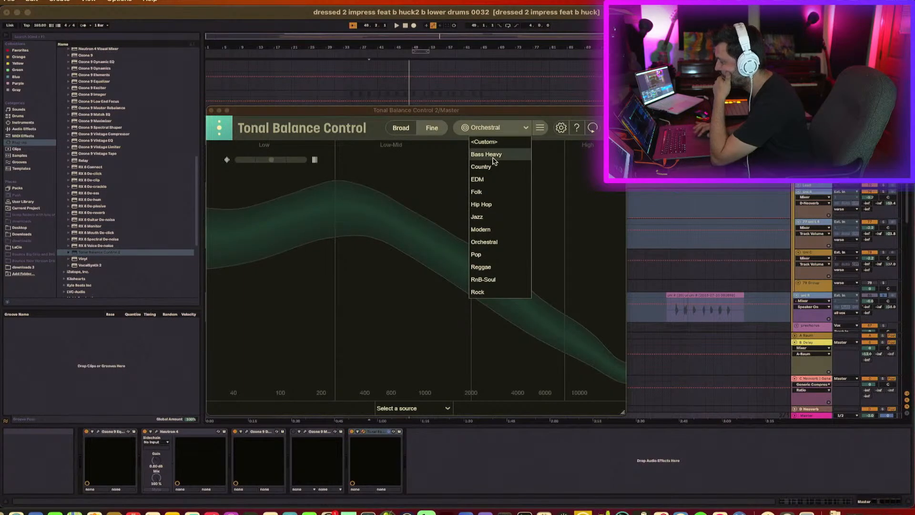
{"action": "left_click", "coordinate": [495, 159]}
{"action": "left_click", "coordinate": [495, 128]}
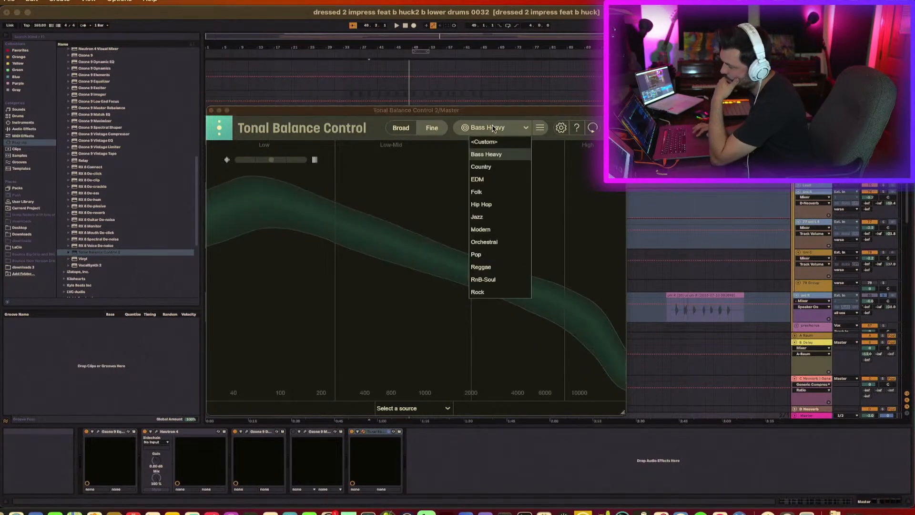
{"action": "left_click", "coordinate": [488, 209]}
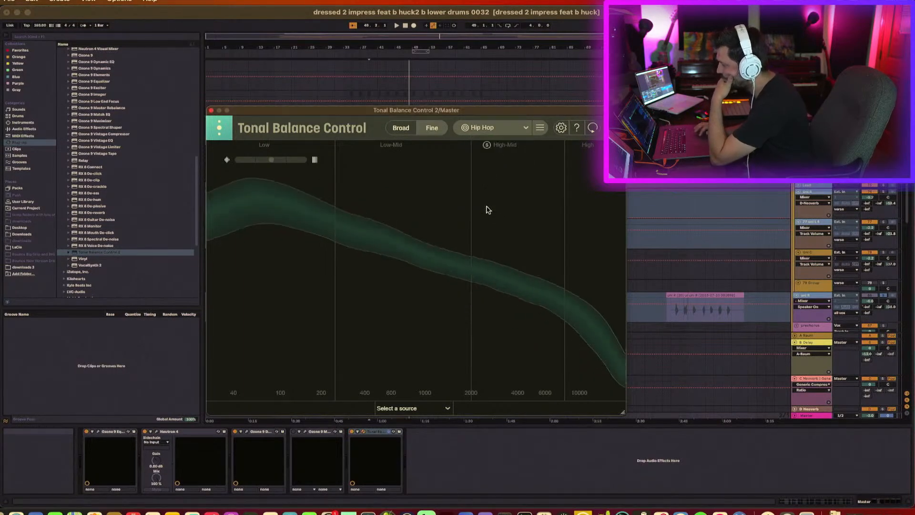
Step: Switch the tonal balance target through Bass Heavy, EDM, Pop and Rock to compare the shapes of their curves
{"action": "left_click", "coordinate": [493, 125]}
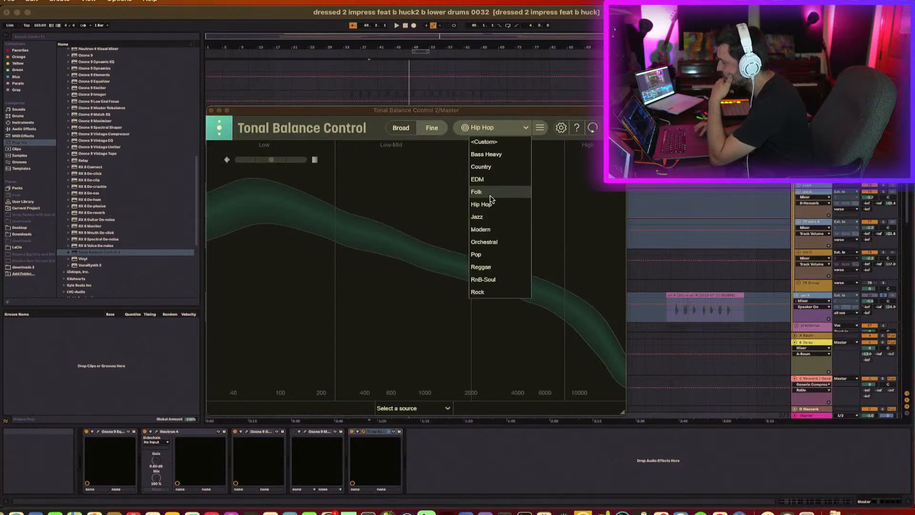
{"action": "left_click", "coordinate": [493, 154]}
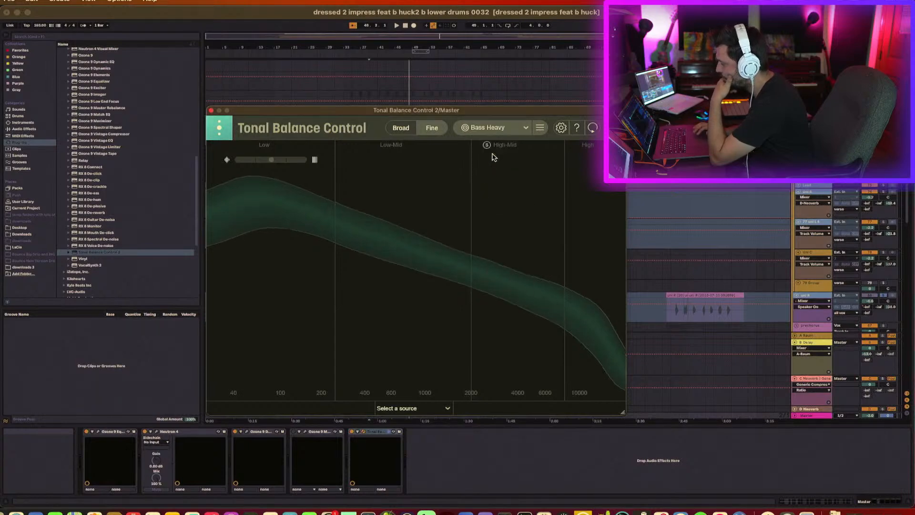
{"action": "left_click", "coordinate": [490, 129]}
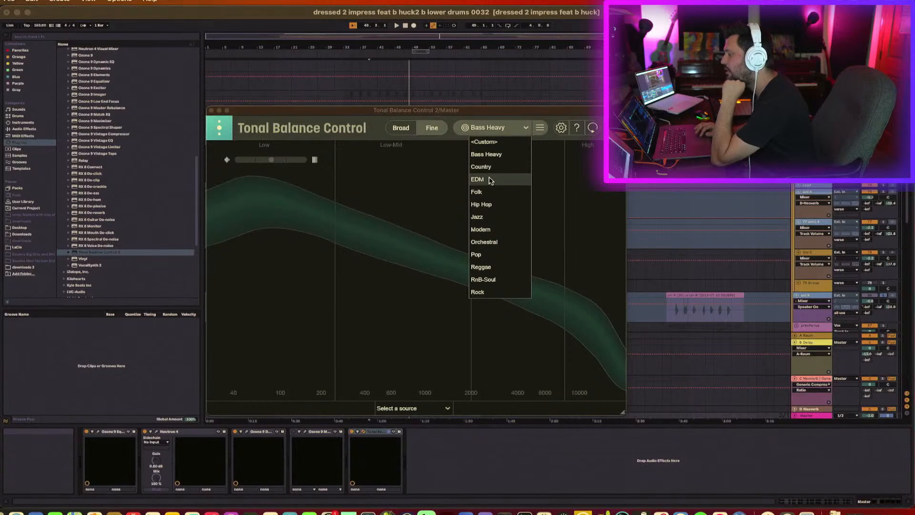
{"action": "left_click", "coordinate": [491, 180]}
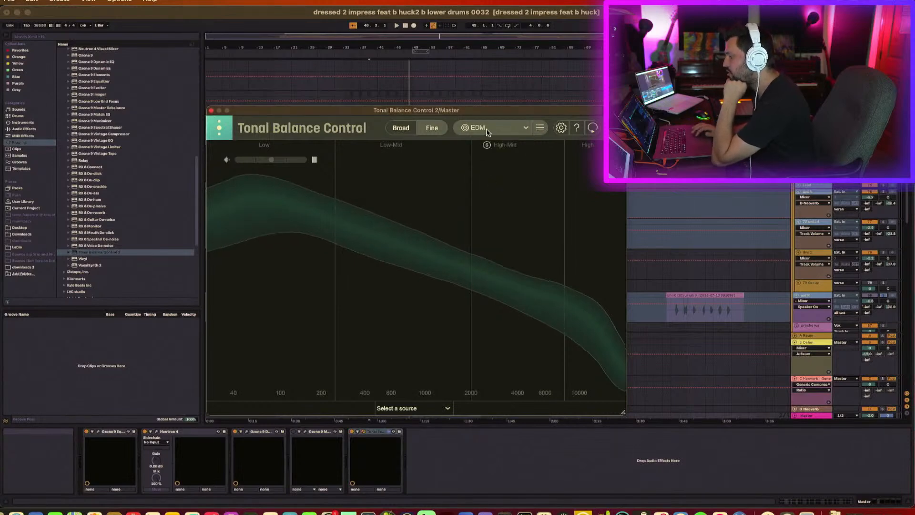
{"action": "left_click", "coordinate": [488, 132]}
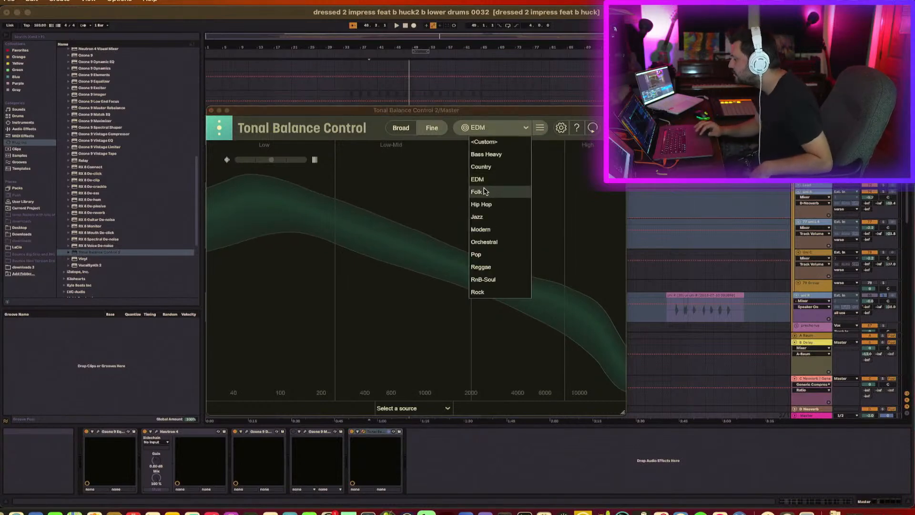
{"action": "left_click", "coordinate": [482, 255]}
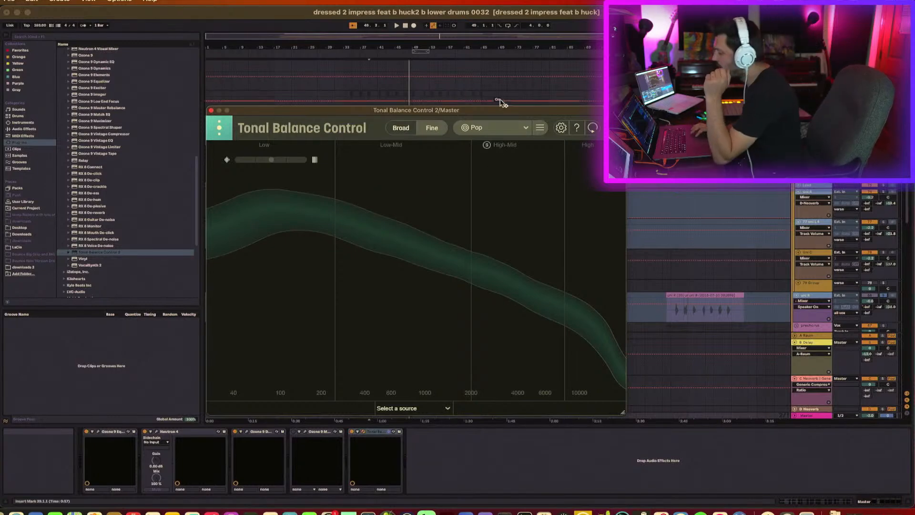
{"action": "left_click", "coordinate": [526, 128]}
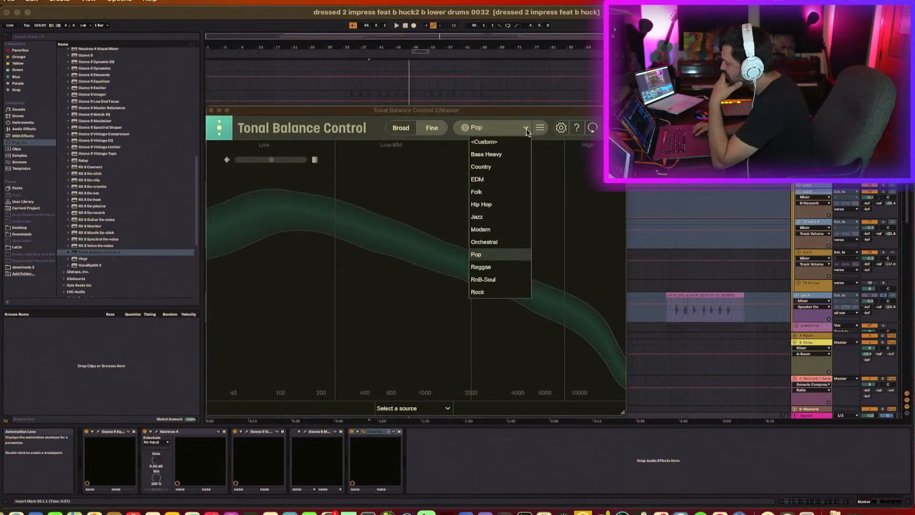
{"action": "left_click", "coordinate": [522, 291]}
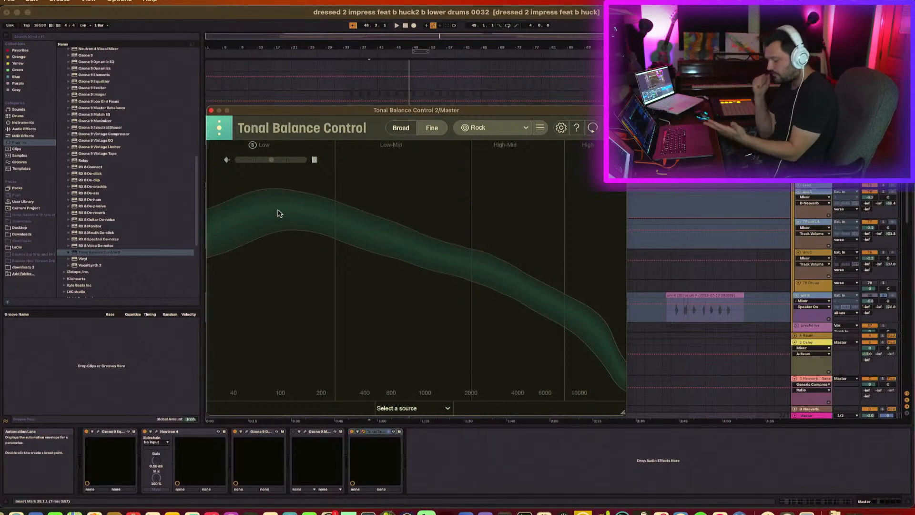
Step: Set the tonal balance target to Hip Hop and display it as a curve in the Fine view
{"action": "left_click", "coordinate": [409, 135]}
{"action": "left_click", "coordinate": [494, 137]}
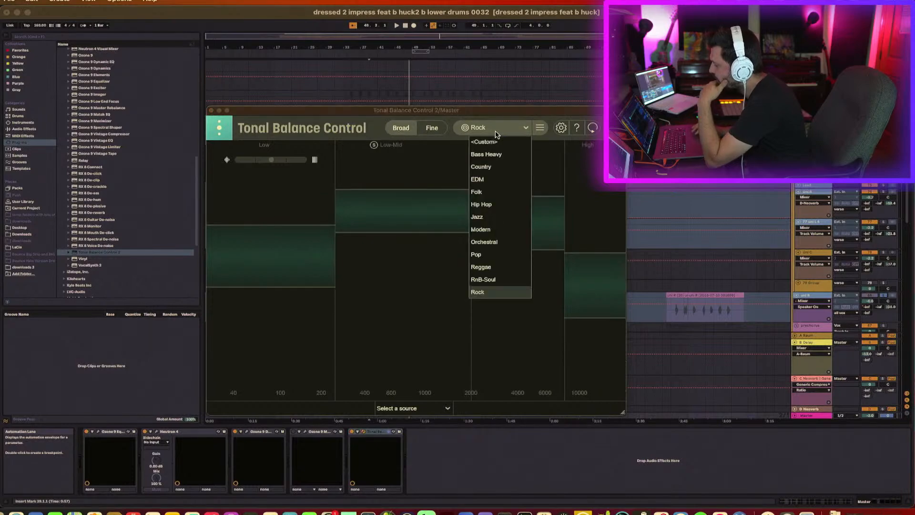
{"action": "left_click", "coordinate": [493, 209]}
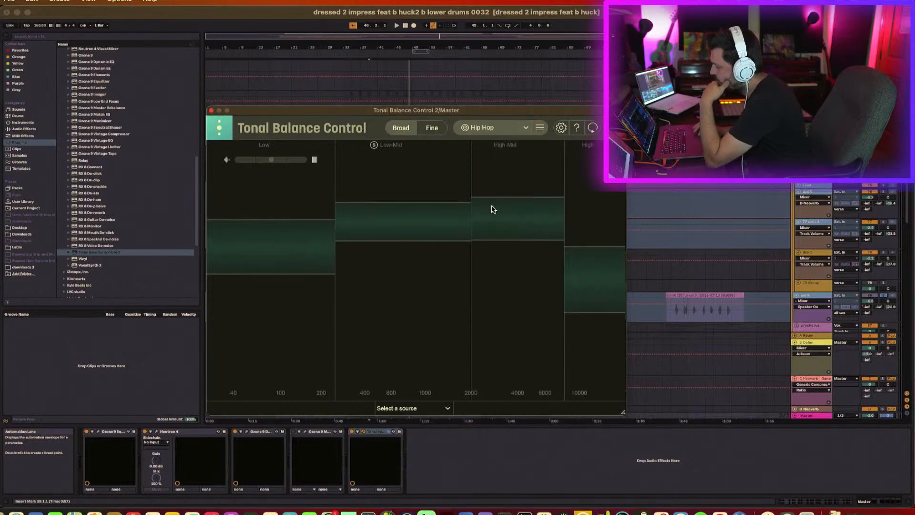
{"action": "left_click", "coordinate": [432, 130]}
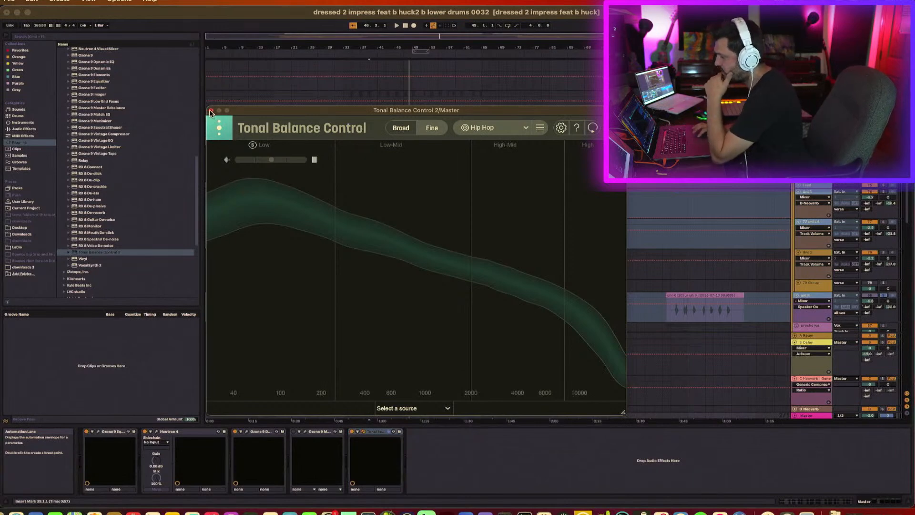
Step: Play the song to compare the master's curve with the Hip Hop target, and toggle the all vox group's solo
{"action": "key", "text": "space"}
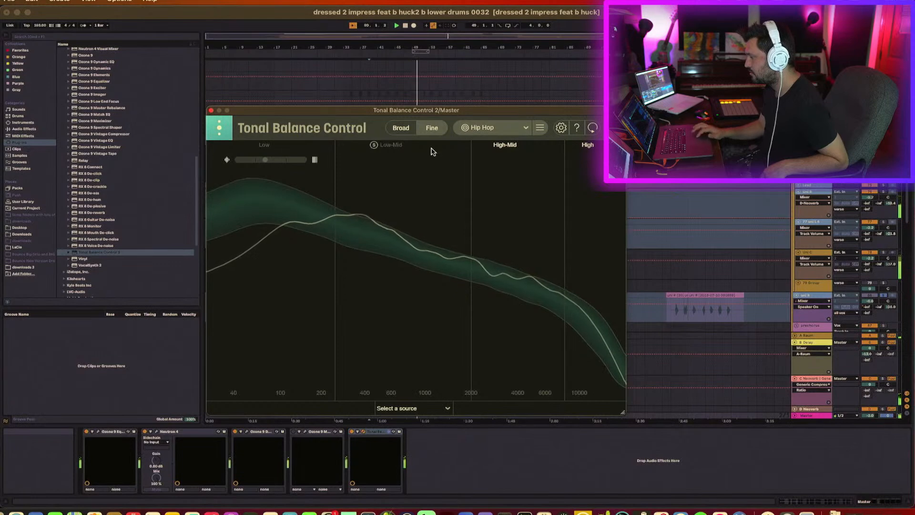
{"action": "scroll", "coordinate": [857, 194], "scroll_direction": "up", "scroll_amount": 5}
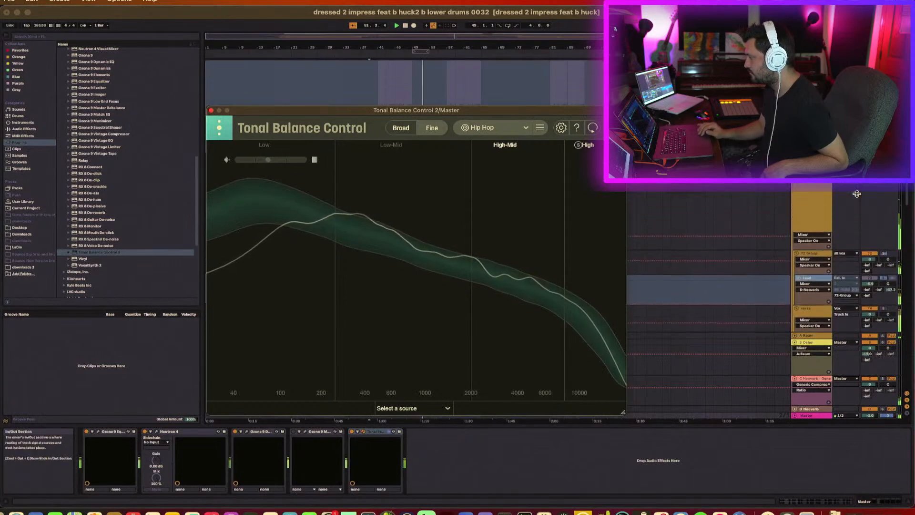
{"action": "scroll", "coordinate": [857, 194], "scroll_direction": "up", "scroll_amount": 4}
{"action": "left_click", "coordinate": [885, 245]}
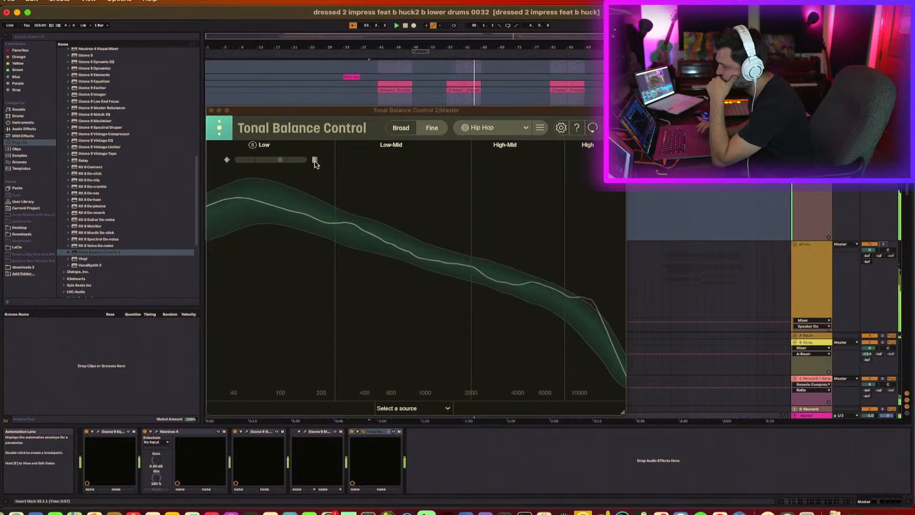
Step: Examine the Low band's meter, and listen to the Low band in solo while playing from bar 41
{"action": "mouse_move", "coordinate": [315, 164]}
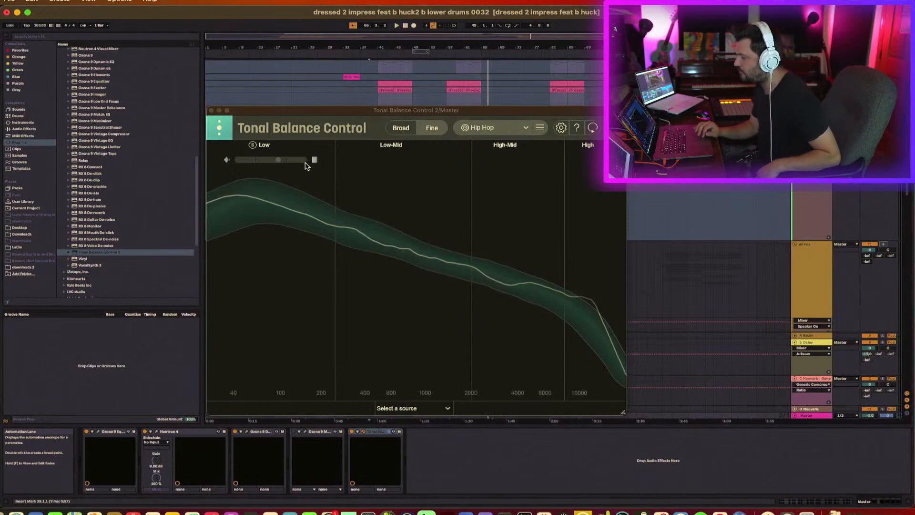
{"action": "left_click", "coordinate": [306, 165]}
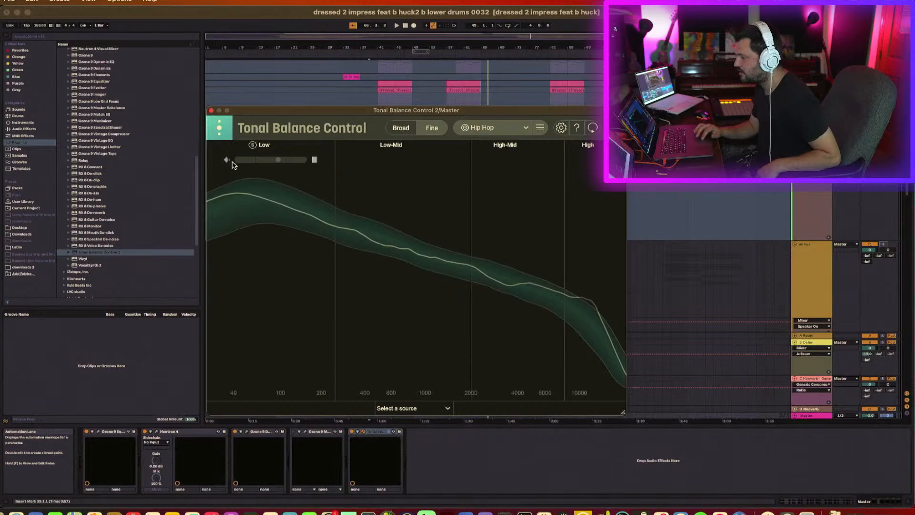
{"action": "mouse_move", "coordinate": [228, 163]}
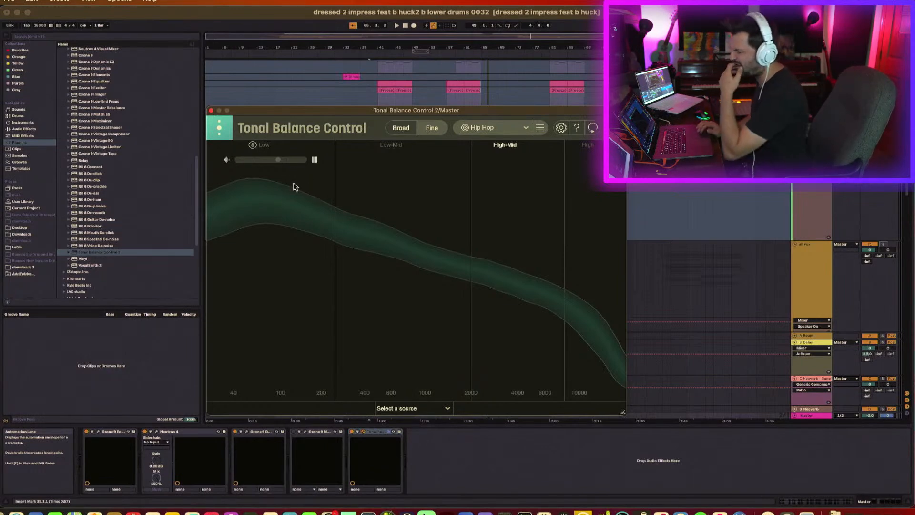
{"action": "left_click", "coordinate": [253, 145]}
{"action": "key", "text": "space"}
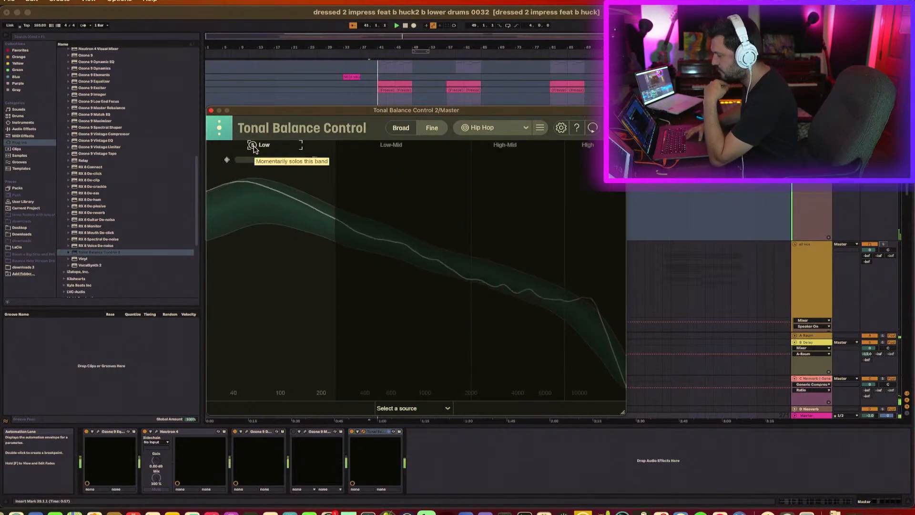
{"action": "mouse_move", "coordinate": [253, 149]}
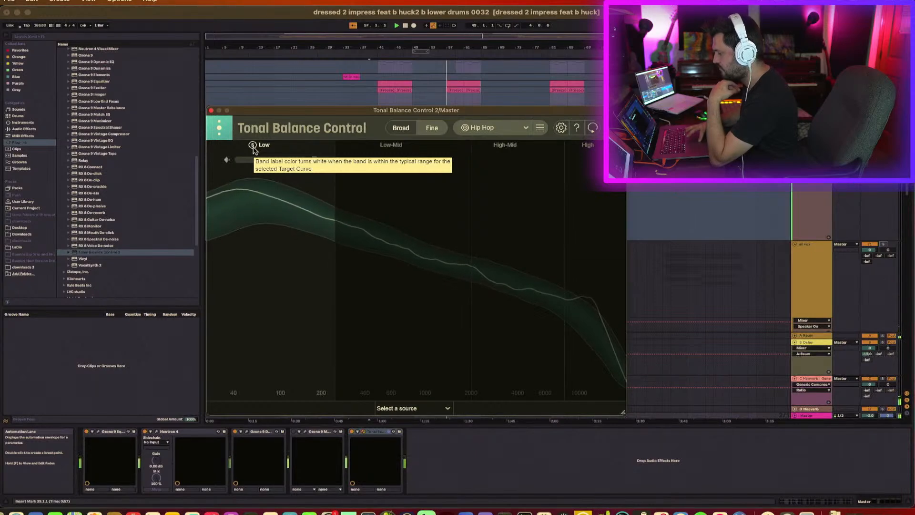
{"action": "key", "text": "space"}
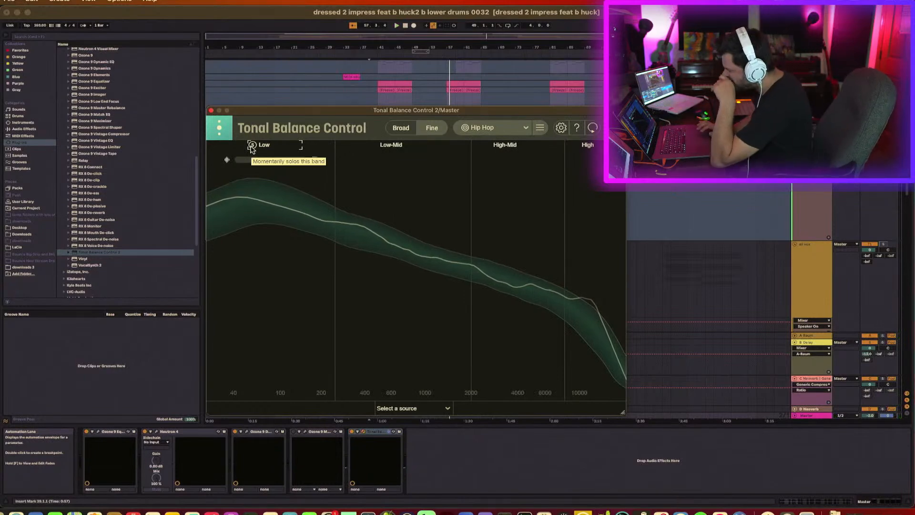
Step: Close and reopen Tonal Balance Control on the Master for another look at the Hip Hop curve, and close it again
{"action": "left_click", "coordinate": [211, 110]}
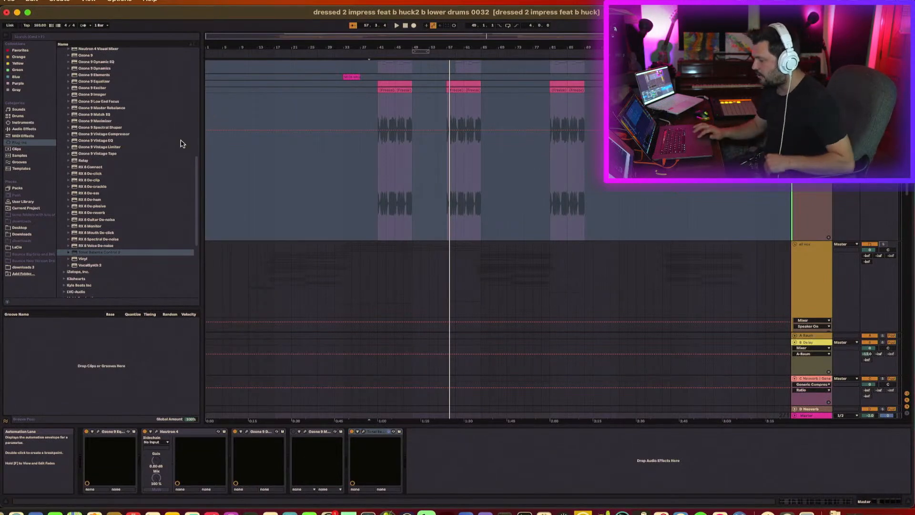
{"action": "left_click", "coordinate": [363, 432]}
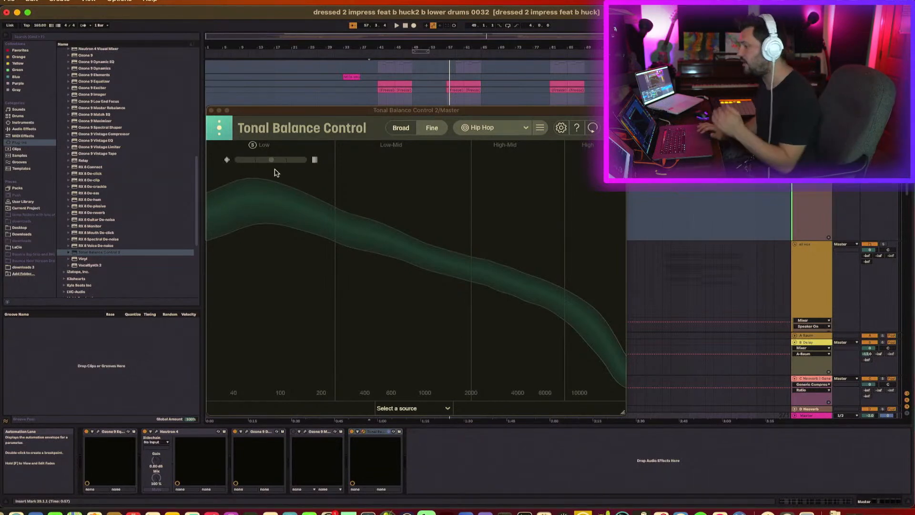
{"action": "left_click", "coordinate": [211, 114]}
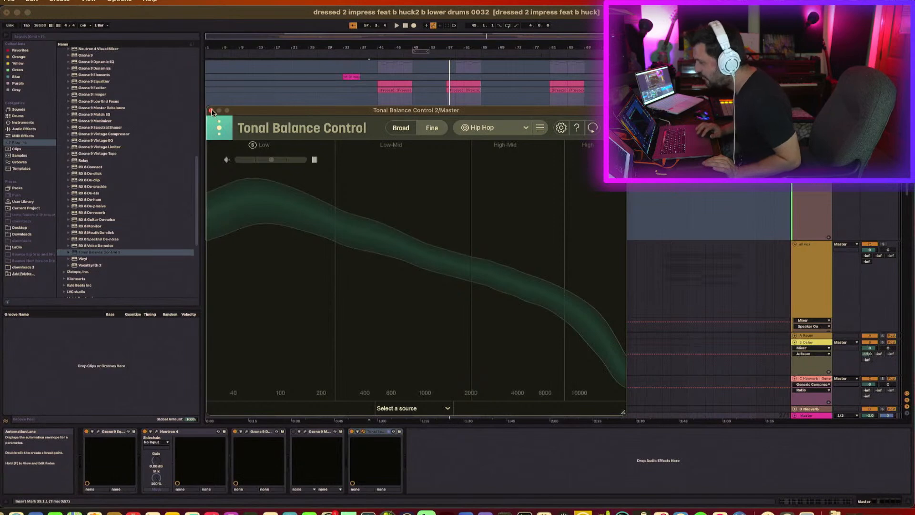
{"action": "left_click", "coordinate": [211, 110]}
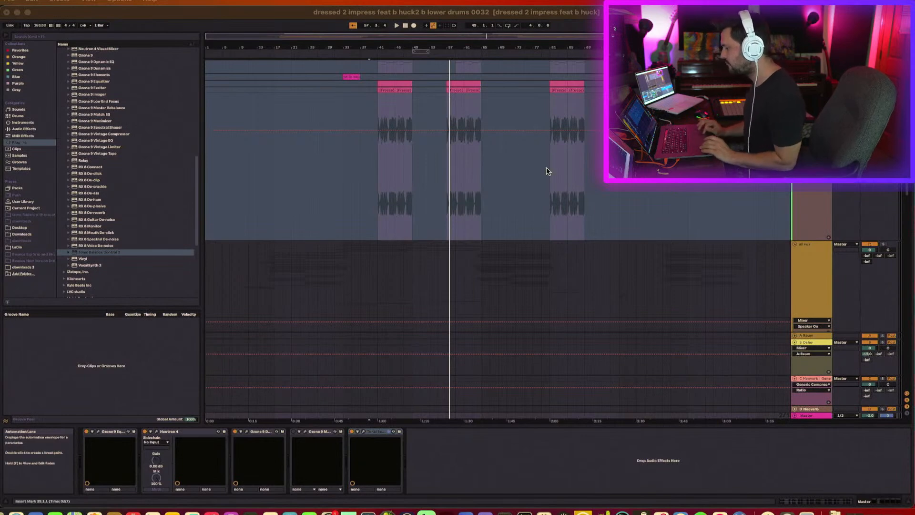
Step: Select the long verse vocal clips spanning about bars 33 to 64 to bring up their track's effects
{"action": "left_click", "coordinate": [445, 272]}
{"action": "scroll", "coordinate": [458, 278], "scroll_direction": "down", "scroll_amount": 2}
{"action": "scroll", "coordinate": [457, 278], "scroll_direction": "down", "scroll_amount": 3}
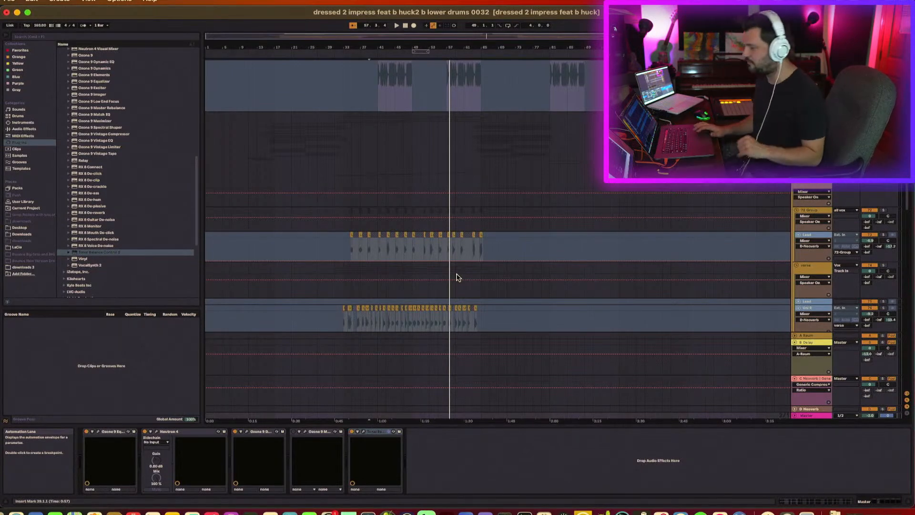
{"action": "left_click", "coordinate": [346, 293]}
{"action": "scroll", "coordinate": [346, 292], "scroll_direction": "down", "scroll_amount": 5}
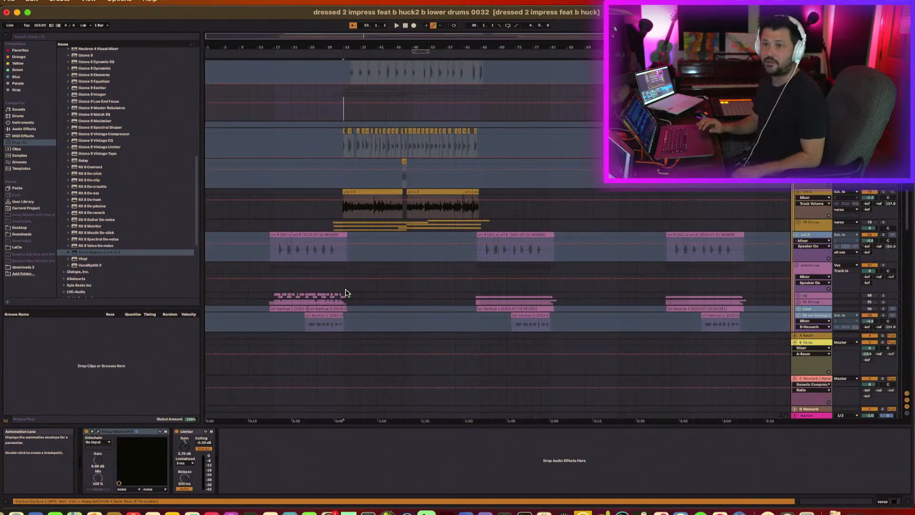
{"action": "left_click", "coordinate": [428, 193]}
{"action": "left_click", "coordinate": [363, 191]}
{"action": "left_click", "coordinate": [475, 192], "text": "shift"}
Step: Look through the arrangement's instrument and vocal tracks, down to the bounced reference tracks, and over the bridge vocals
{"action": "scroll", "coordinate": [475, 194], "scroll_direction": "up", "scroll_amount": 20}
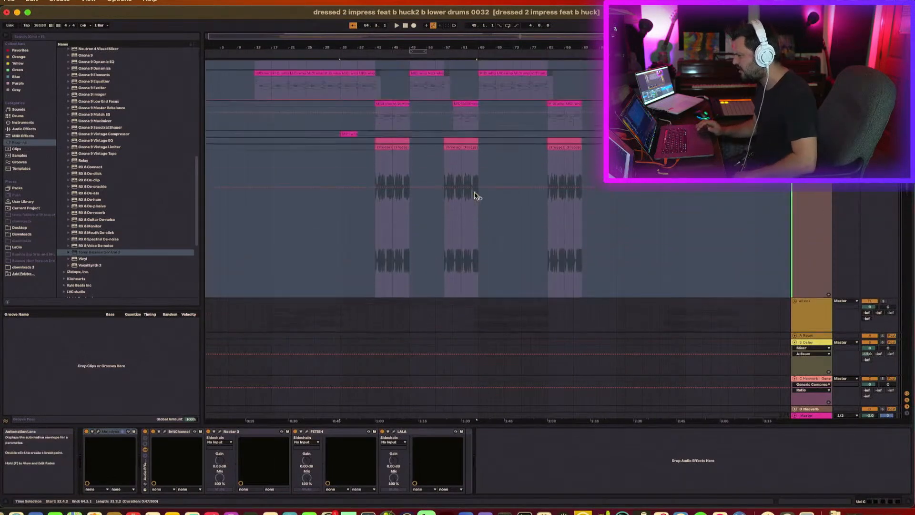
{"action": "scroll", "coordinate": [475, 196], "scroll_direction": "up", "scroll_amount": 10}
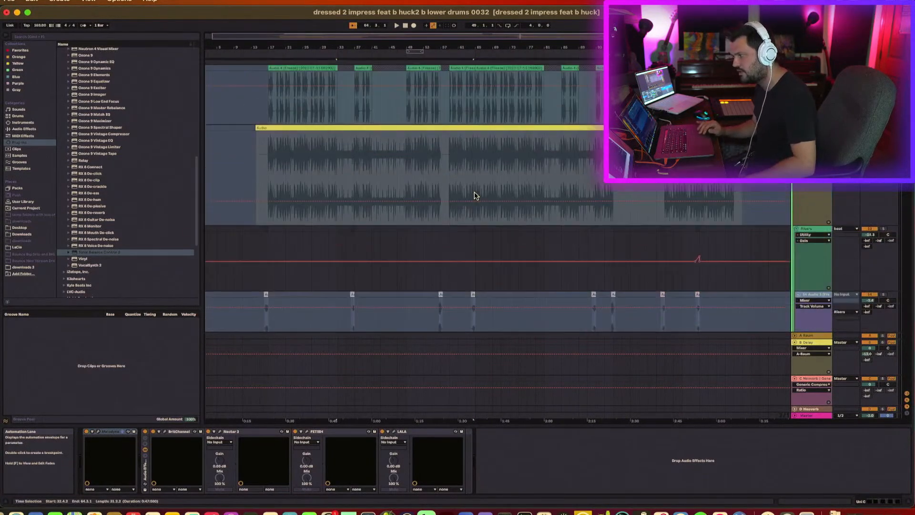
{"action": "scroll", "coordinate": [475, 195], "scroll_direction": "up", "scroll_amount": 15}
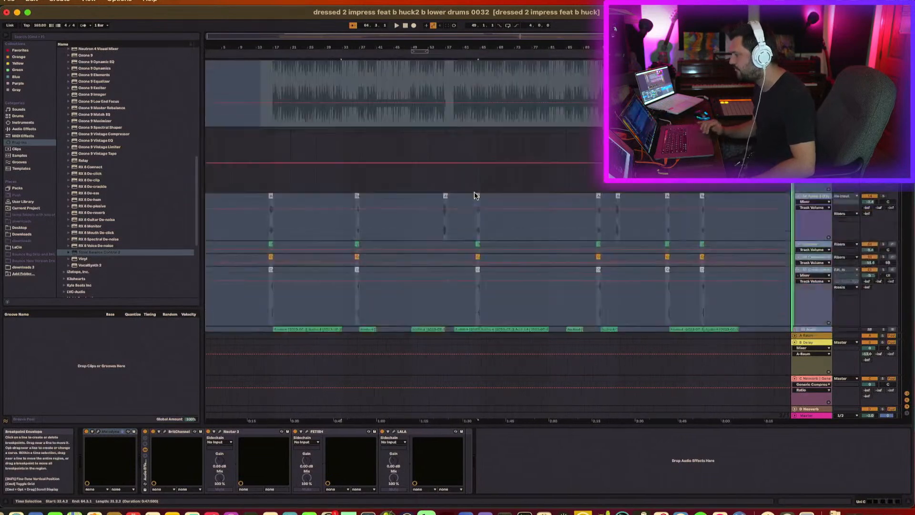
{"action": "scroll", "coordinate": [475, 193], "scroll_direction": "down", "scroll_amount": 20}
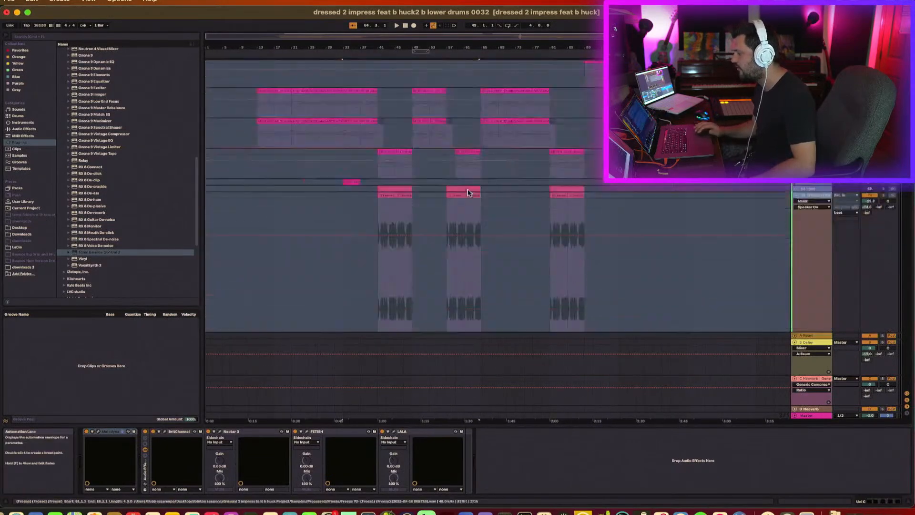
{"action": "left_click", "coordinate": [31, 1]}
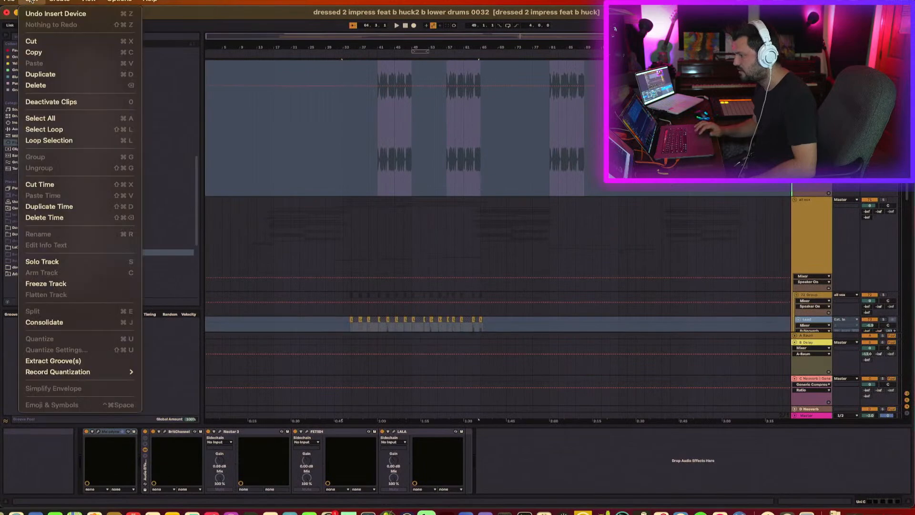
{"action": "left_click", "coordinate": [31, 1]}
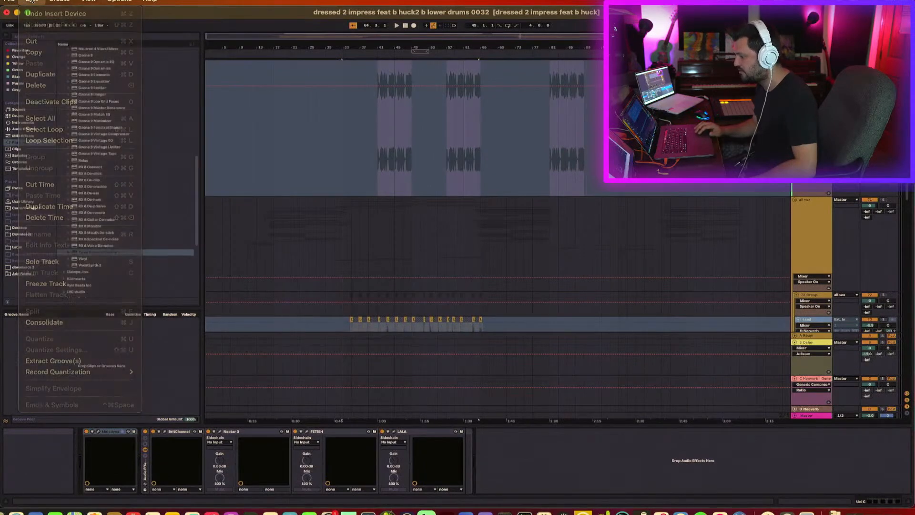
{"action": "scroll", "coordinate": [304, 253], "scroll_direction": "down", "scroll_amount": 12}
{"action": "scroll", "coordinate": [423, 280], "scroll_direction": "down", "scroll_amount": 15}
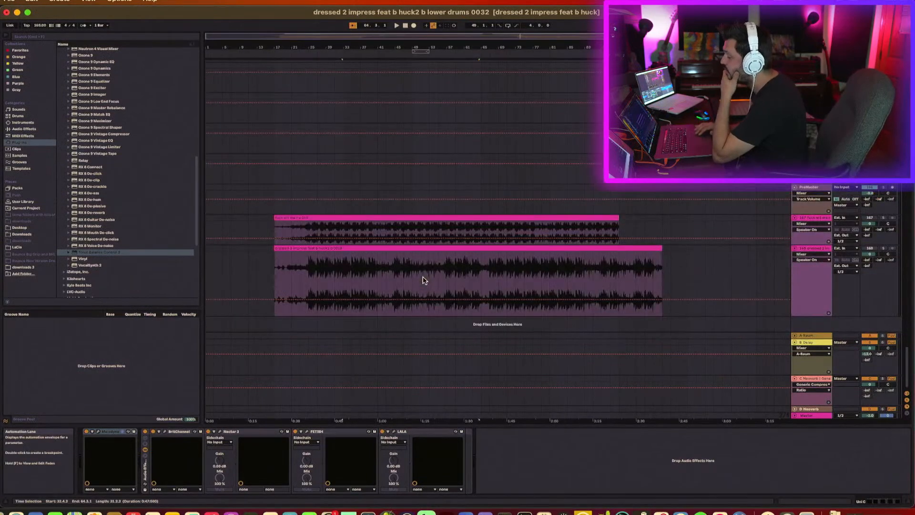
{"action": "scroll", "coordinate": [423, 280], "scroll_direction": "up", "scroll_amount": 10}
{"action": "scroll", "coordinate": [424, 279], "scroll_direction": "down", "scroll_amount": 3}
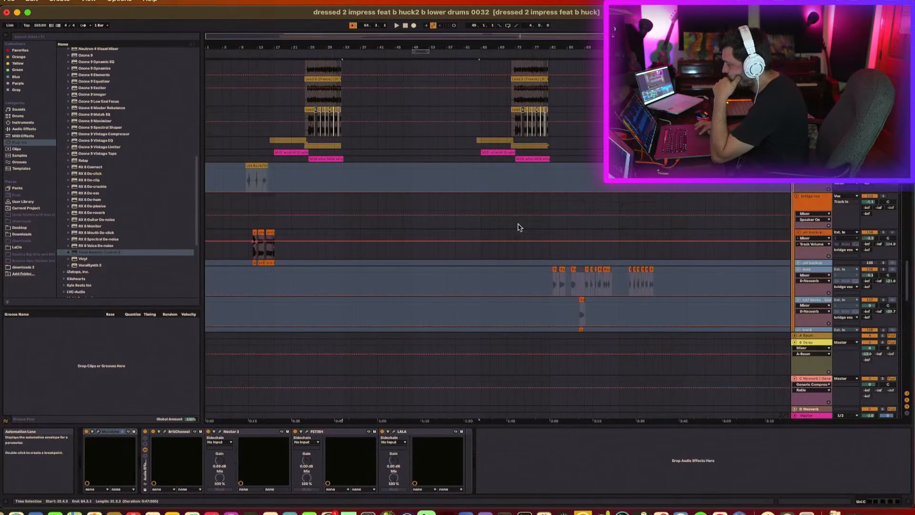
Step: Inspect the backup vocal tracks with clips near the song's start, and look over the stacked verse leads
{"action": "left_click", "coordinate": [821, 233]}
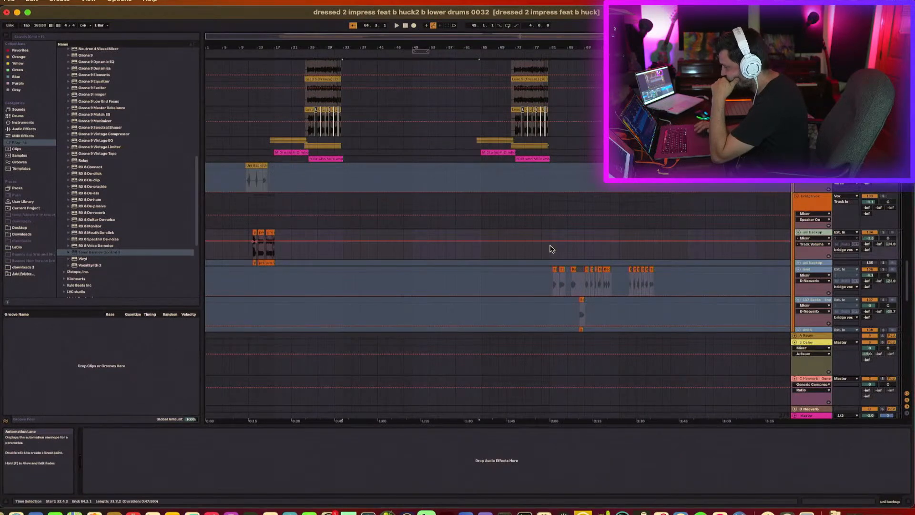
{"action": "scroll", "coordinate": [551, 250], "scroll_direction": "up", "scroll_amount": 6}
{"action": "scroll", "coordinate": [496, 238], "scroll_direction": "down", "scroll_amount": 2}
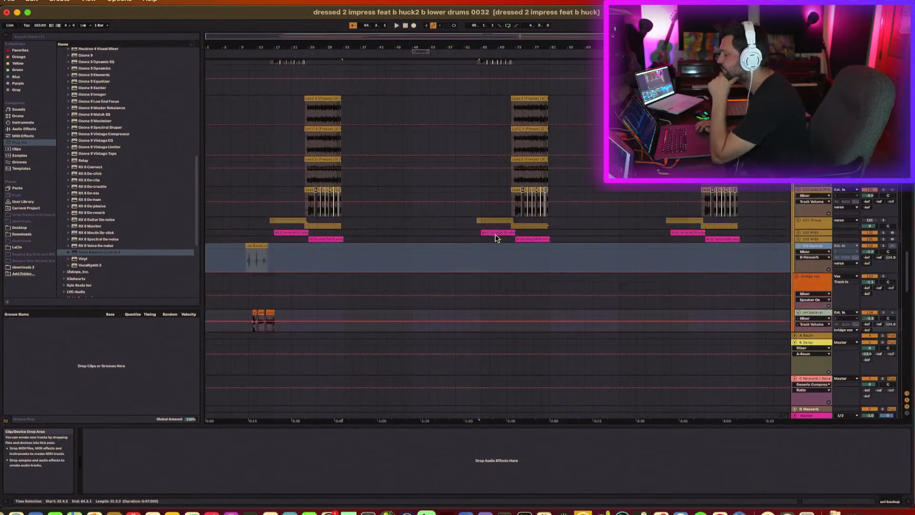
{"action": "left_click", "coordinate": [260, 246]}
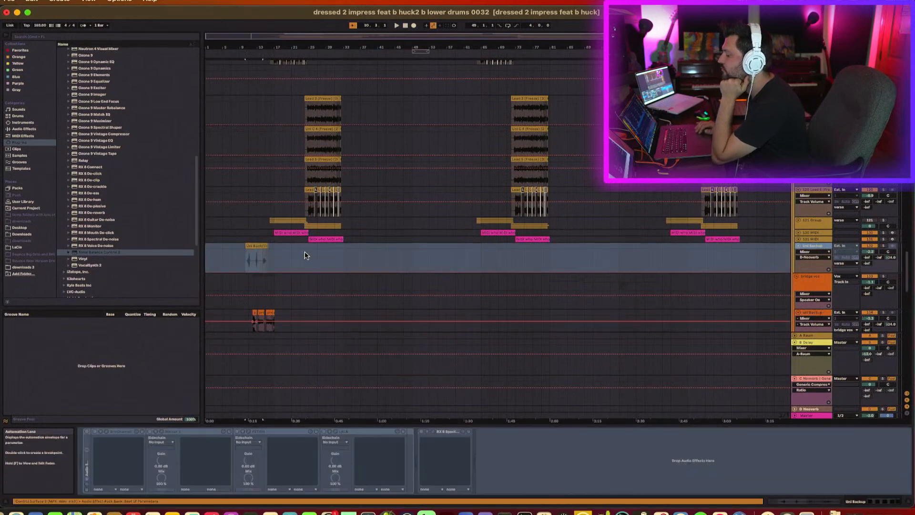
{"action": "scroll", "coordinate": [305, 255], "scroll_direction": "up", "scroll_amount": 8}
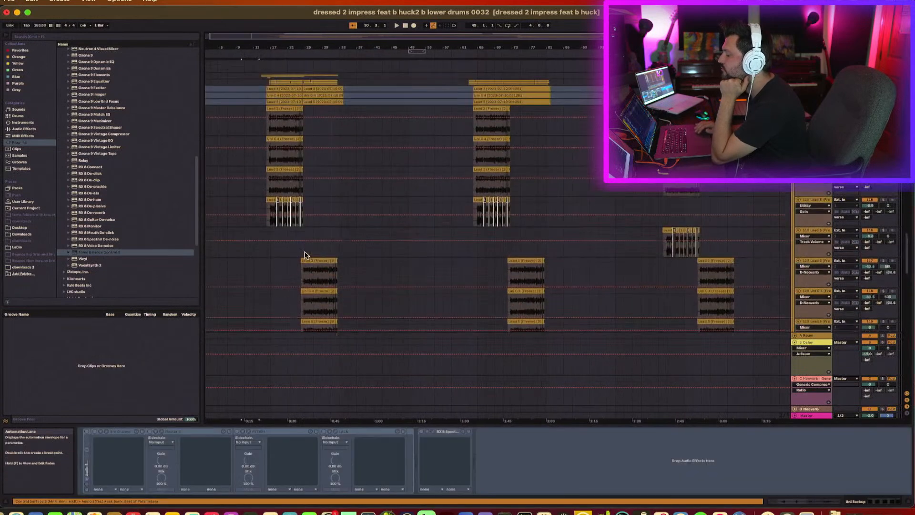
Step: Play the frozen lead vocal clips near the song's end, and play the song again from bar 65
{"action": "left_click", "coordinate": [666, 231]}
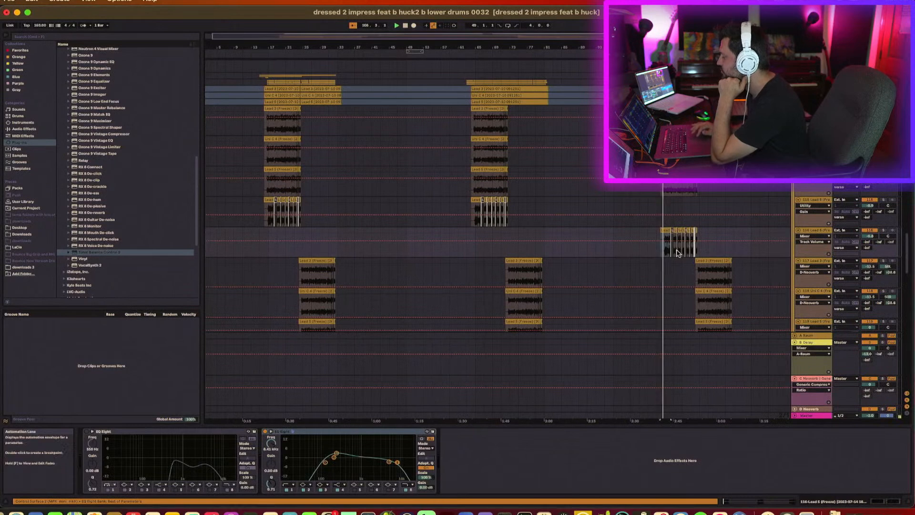
{"action": "key", "text": "space"}
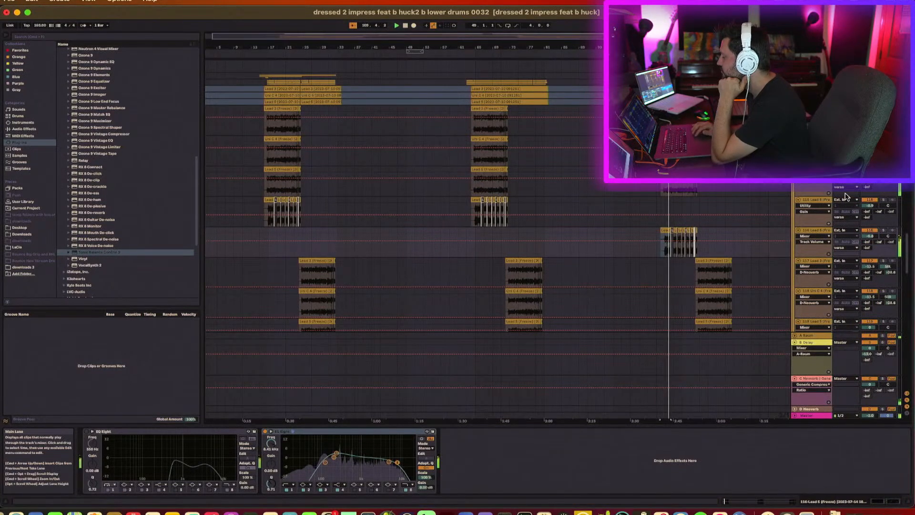
{"action": "left_click", "coordinate": [475, 242]}
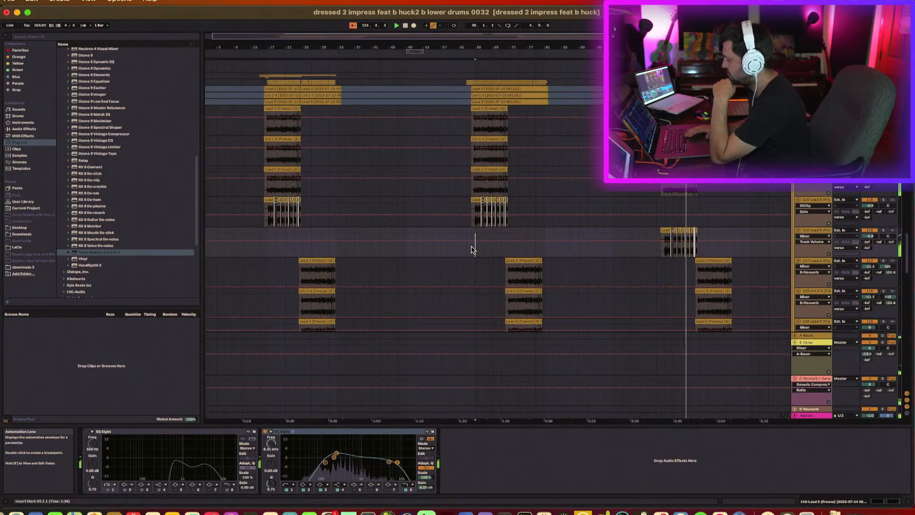
{"action": "scroll", "coordinate": [742, 240], "scroll_direction": "up", "scroll_amount": 10}
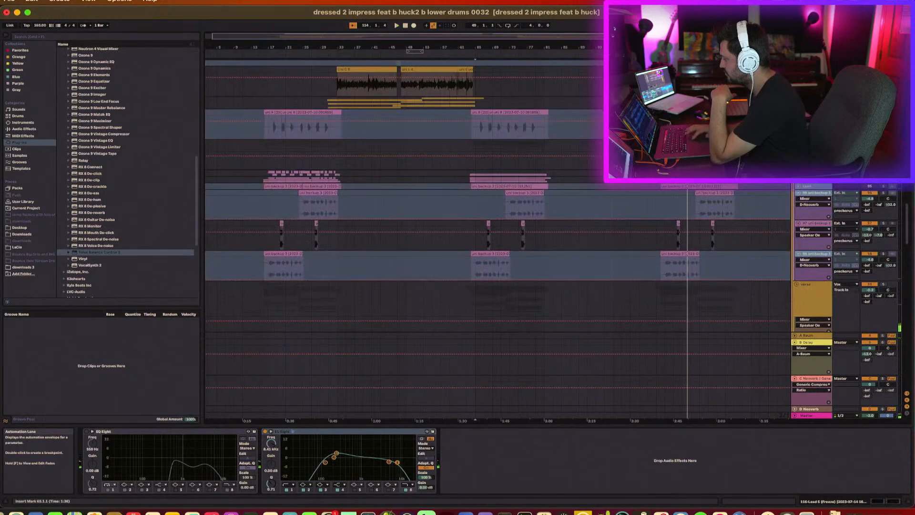
{"action": "key", "text": "space"}
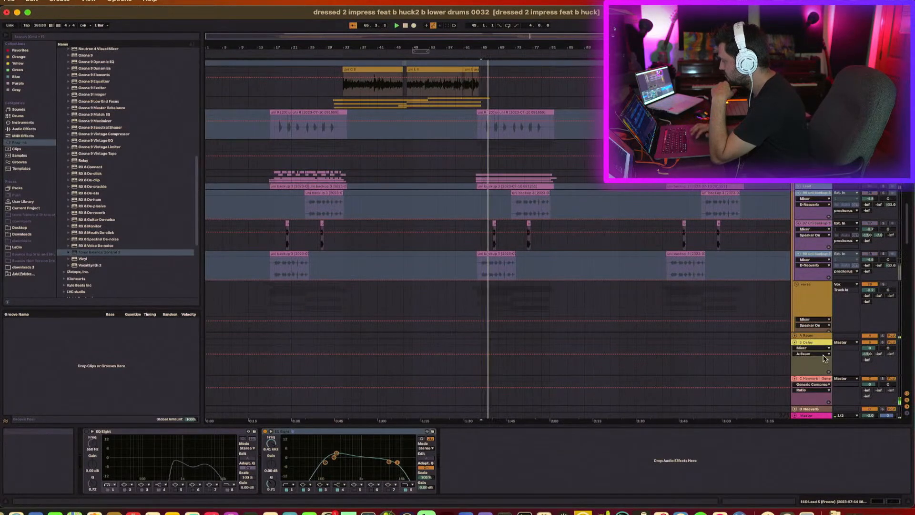
Step: Try duplicating the Neoverb device on the C-Neoverb return track, and undo the duplication
{"action": "left_click", "coordinate": [814, 386]}
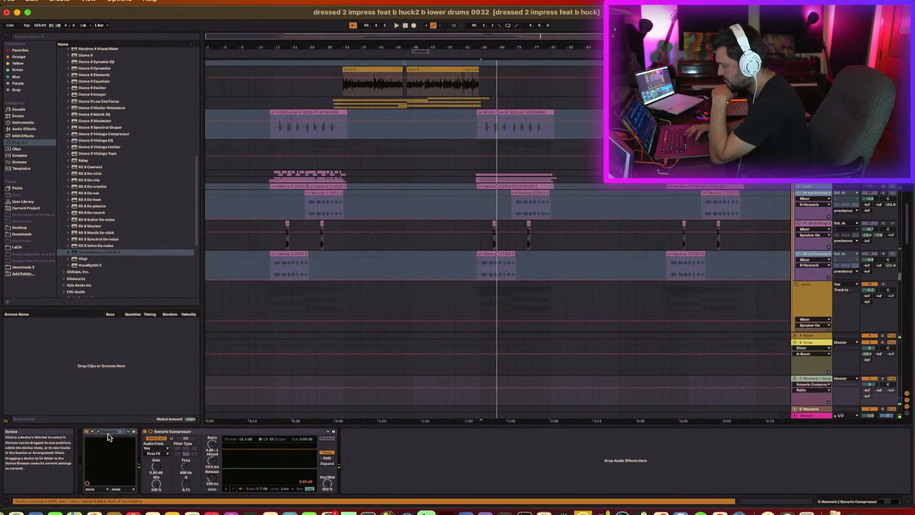
{"action": "left_click", "coordinate": [109, 432]}
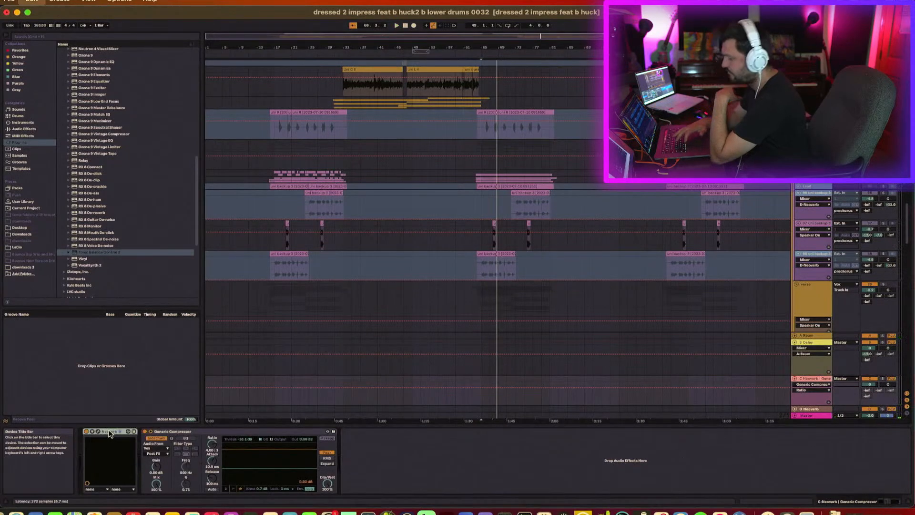
{"action": "key", "text": "super+d"}
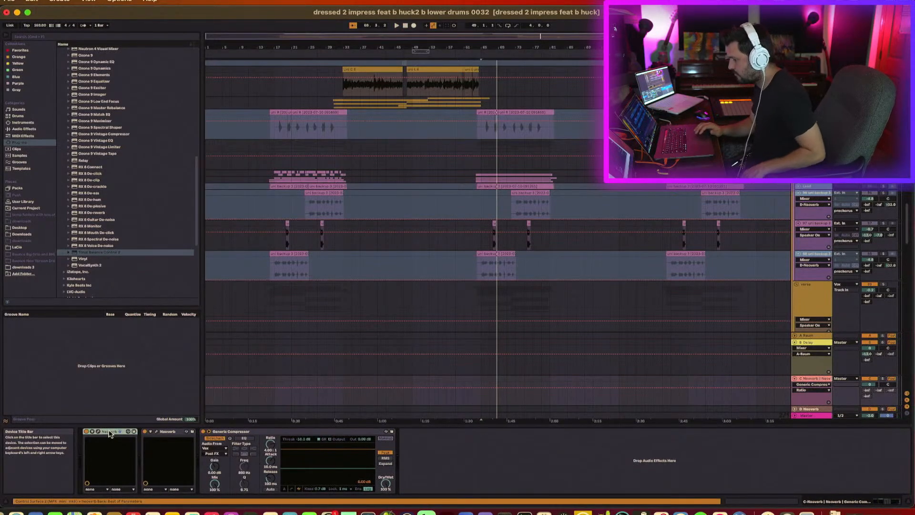
{"action": "key", "text": "super+z"}
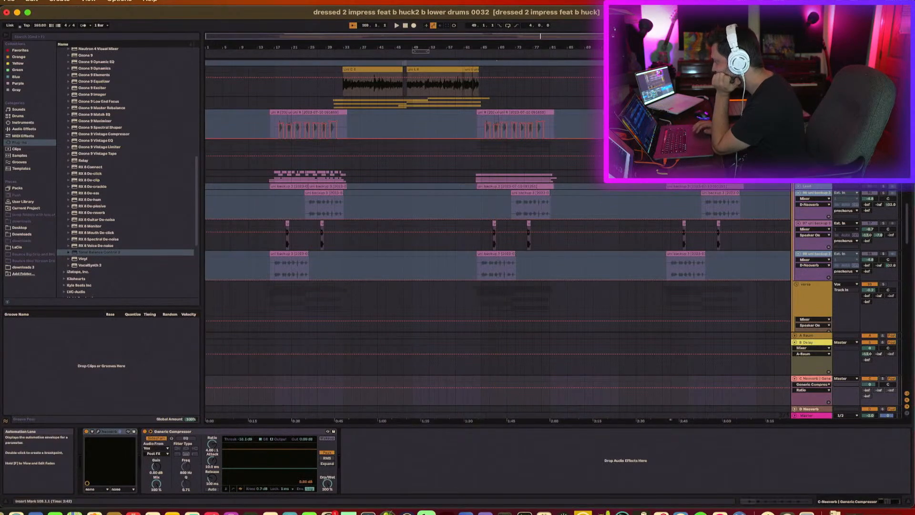
Step: Play the last chorus from bar 109 and look over the backup, prechorus and verse vocal tracks
{"action": "left_click", "coordinate": [671, 126]}
{"action": "key", "text": "space"}
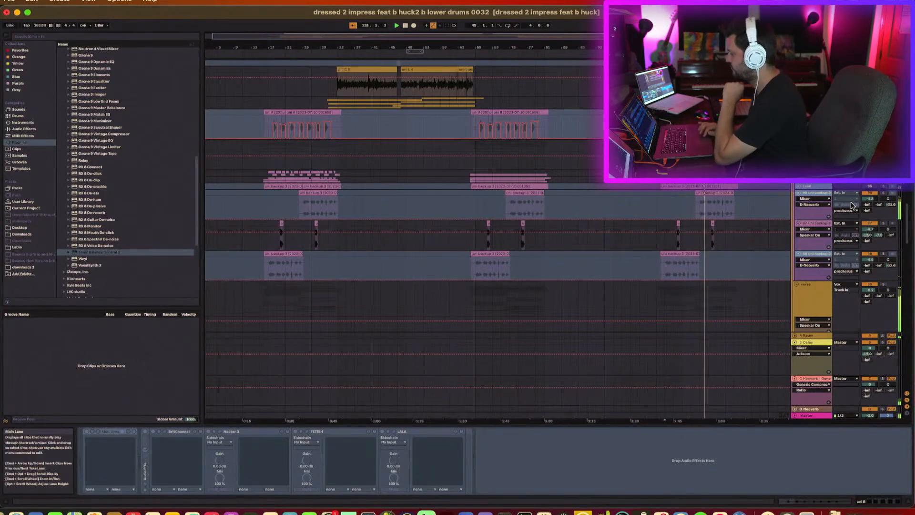
{"action": "scroll", "coordinate": [702, 256], "scroll_direction": "down", "scroll_amount": 5}
{"action": "scroll", "coordinate": [702, 256], "scroll_direction": "down", "scroll_amount": 4}
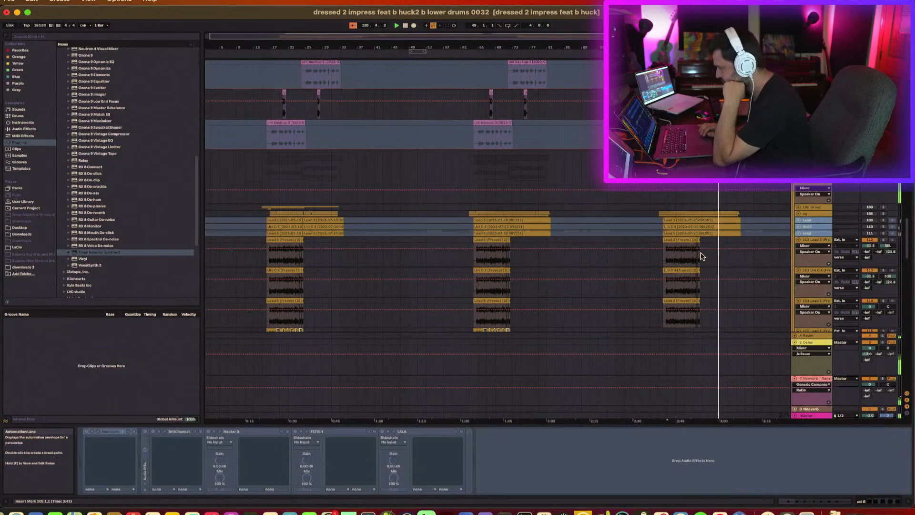
{"action": "scroll", "coordinate": [701, 256], "scroll_direction": "down", "scroll_amount": 8}
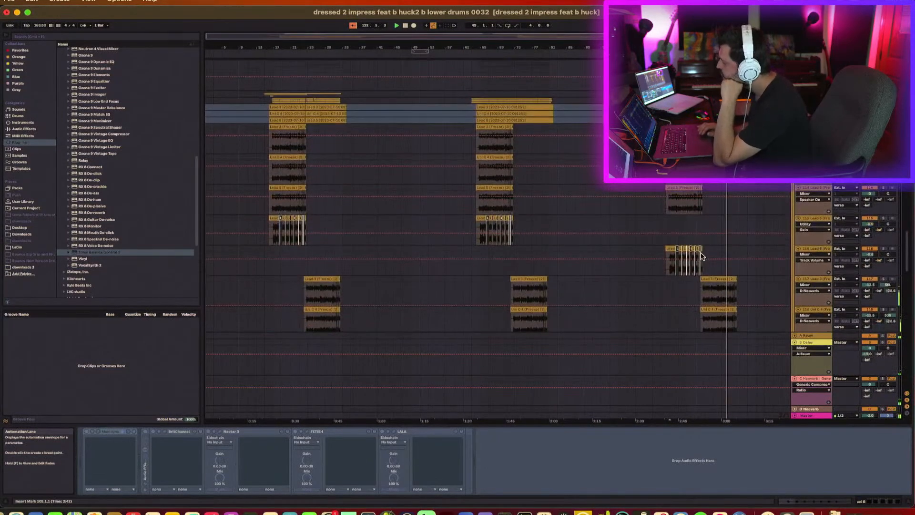
{"action": "scroll", "coordinate": [701, 247], "scroll_direction": "up", "scroll_amount": 10}
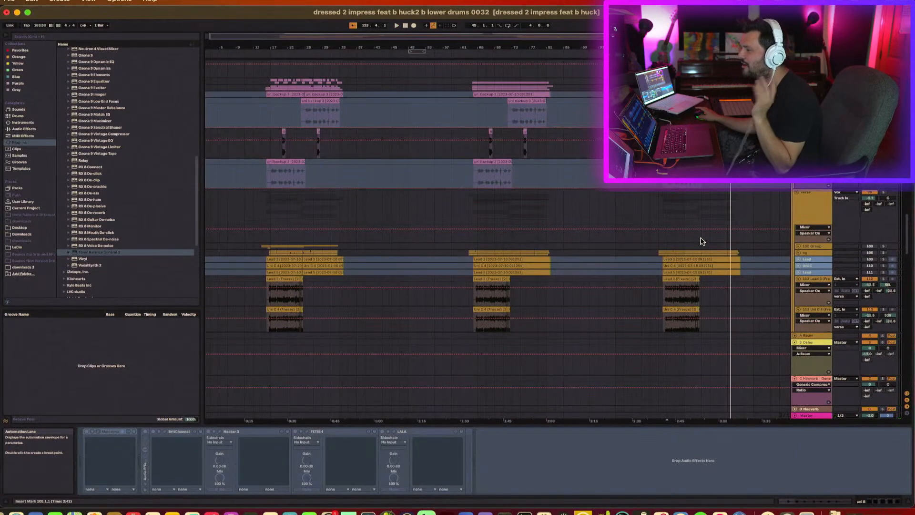
{"action": "scroll", "coordinate": [657, 240], "scroll_direction": "up", "scroll_amount": 15}
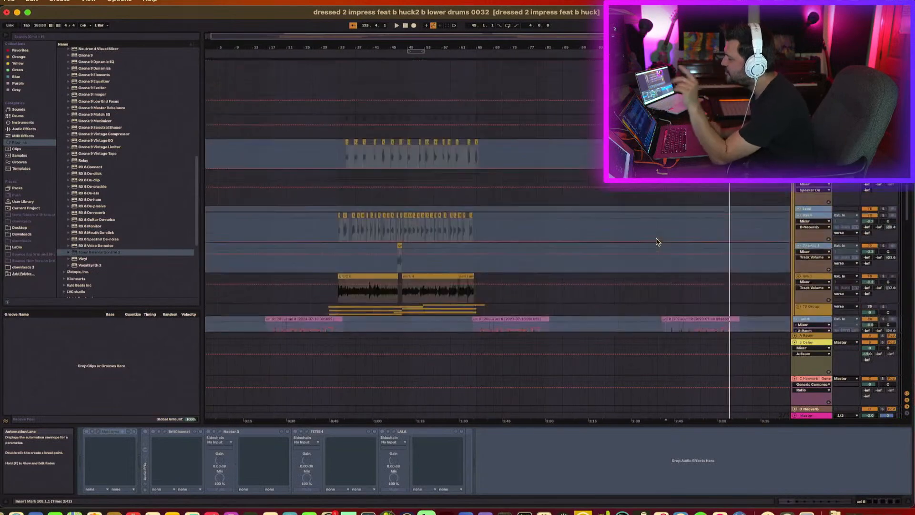
{"action": "scroll", "coordinate": [656, 240], "scroll_direction": "down", "scroll_amount": 10}
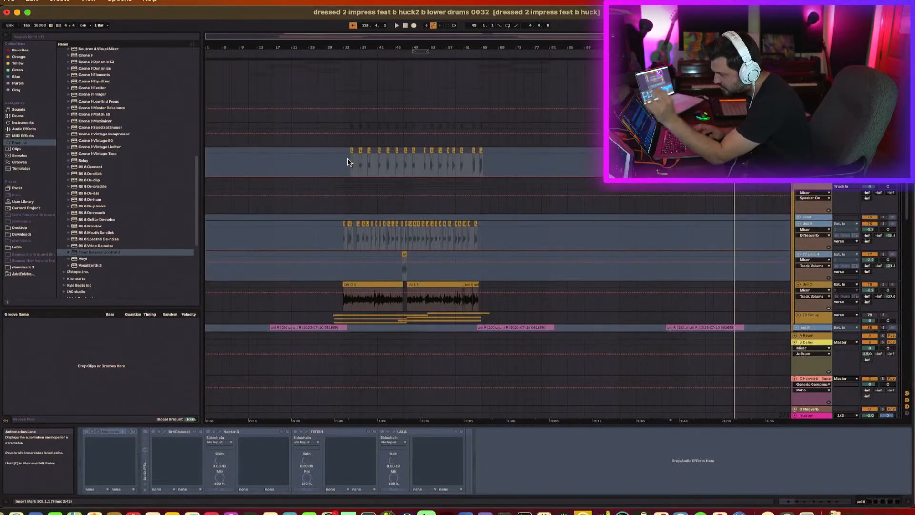
Step: Audition the short Lead and Uni R vocal clips in the verse, starting playback from several different clips
{"action": "left_click", "coordinate": [351, 152]}
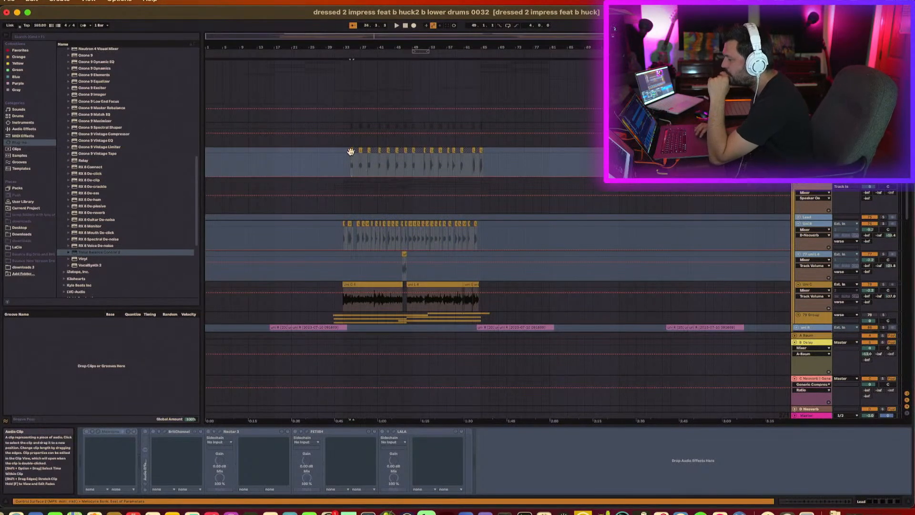
{"action": "left_click", "coordinate": [395, 224]}
{"action": "key", "text": "space"}
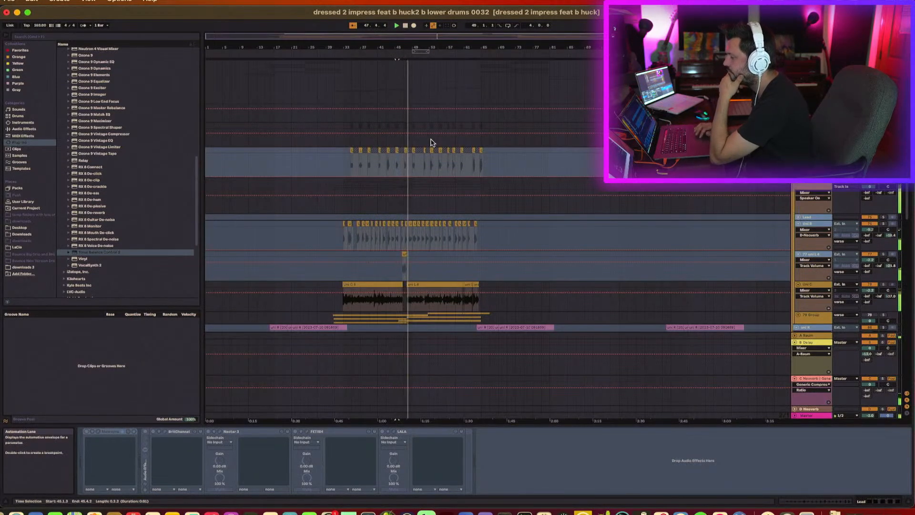
{"action": "left_click", "coordinate": [388, 148]}
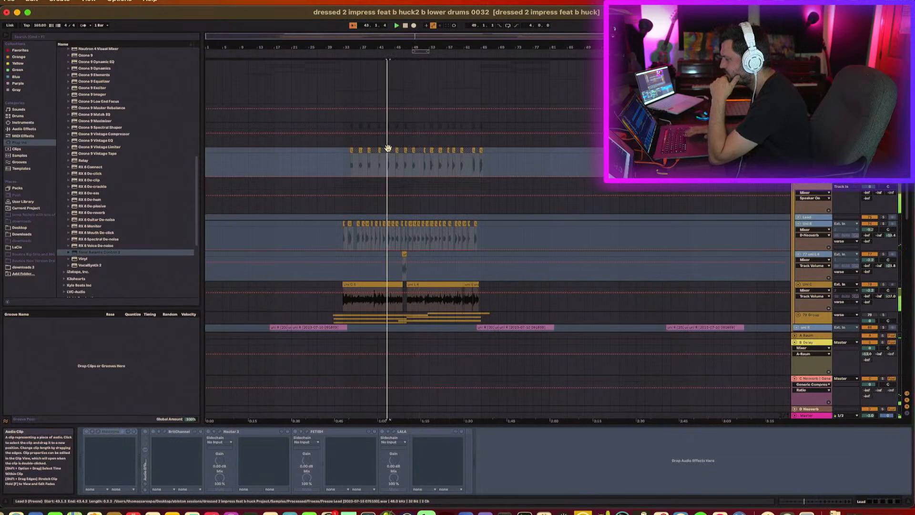
{"action": "left_click", "coordinate": [379, 149]}
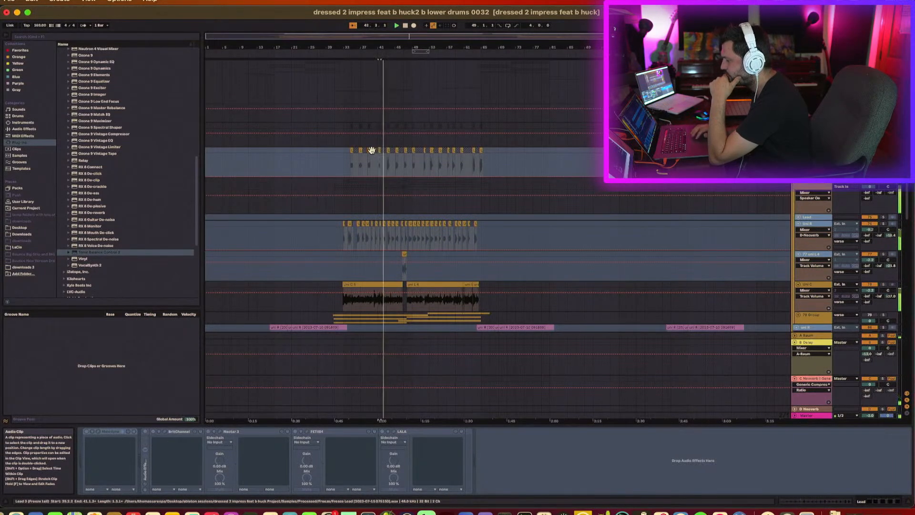
{"action": "key", "text": "space"}
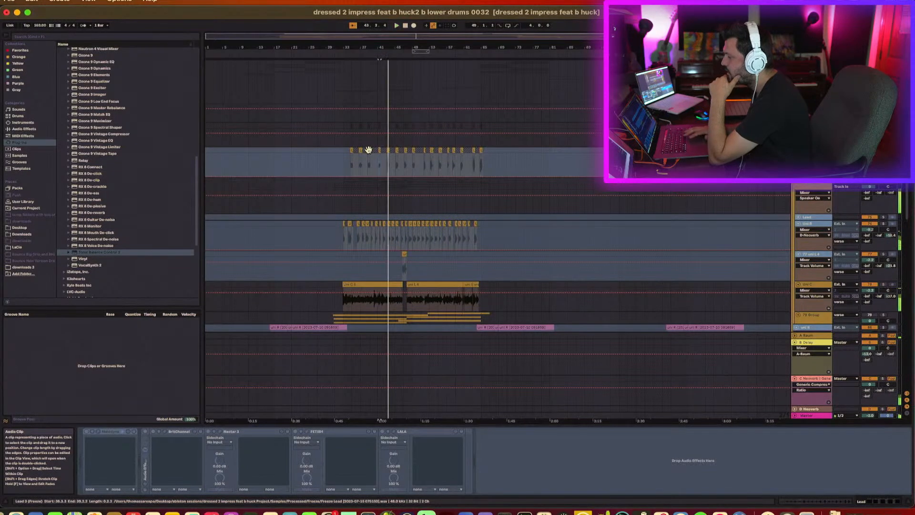
Step: Examine the verse's vocal clips up close and play the Uni R clip near bar 42
{"action": "left_click_drag", "start_coordinate": [388, 47], "coordinate": [388, 71]}
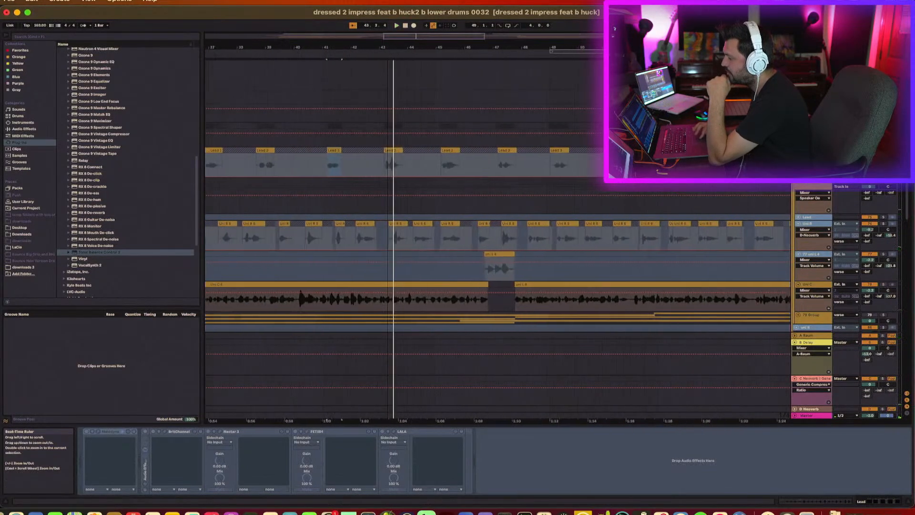
{"action": "left_click", "coordinate": [362, 223]}
{"action": "scroll", "coordinate": [363, 224], "scroll_direction": "down", "scroll_amount": 4}
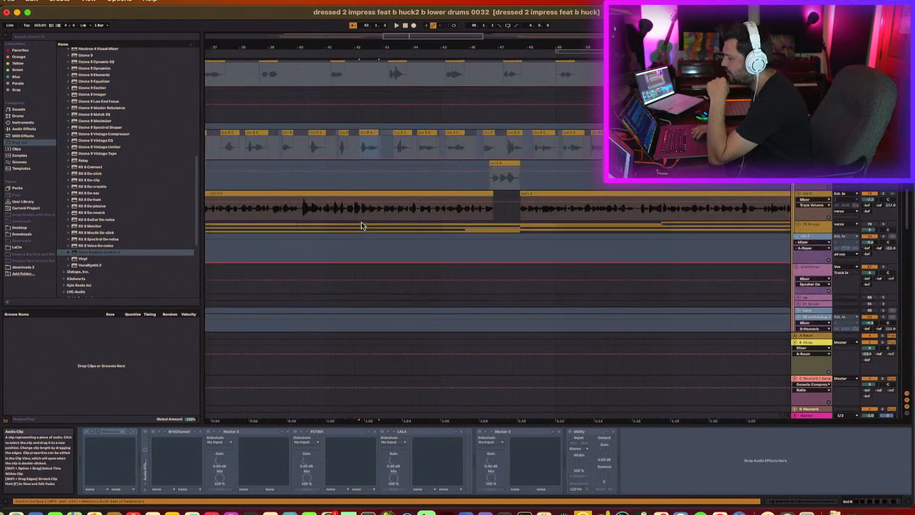
{"action": "scroll", "coordinate": [364, 185], "scroll_direction": "left", "scroll_amount": 5}
{"action": "scroll", "coordinate": [364, 185], "scroll_direction": "right", "scroll_amount": 1}
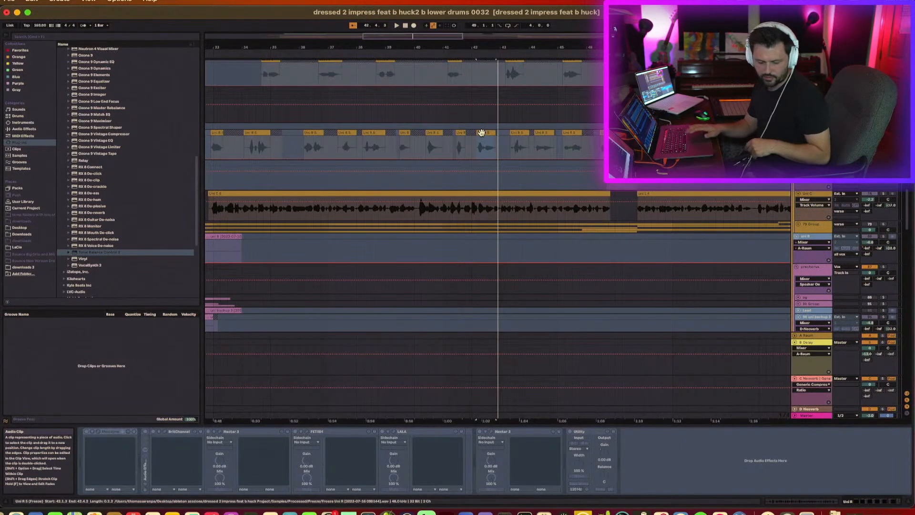
{"action": "key", "text": "space"}
{"action": "key", "text": "space"}
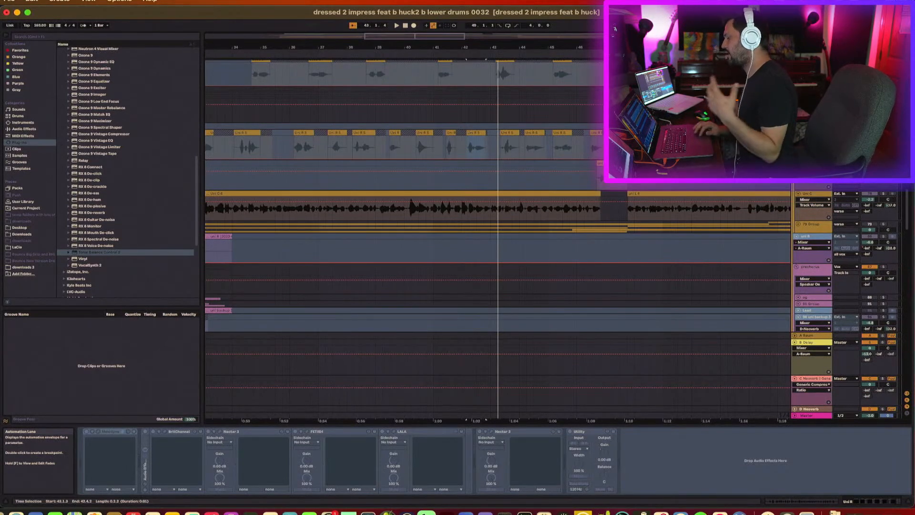
Step: Compare the layered verse vocals and play the verse group from about bar 41
{"action": "scroll", "coordinate": [498, 239], "scroll_direction": "up", "scroll_amount": 8}
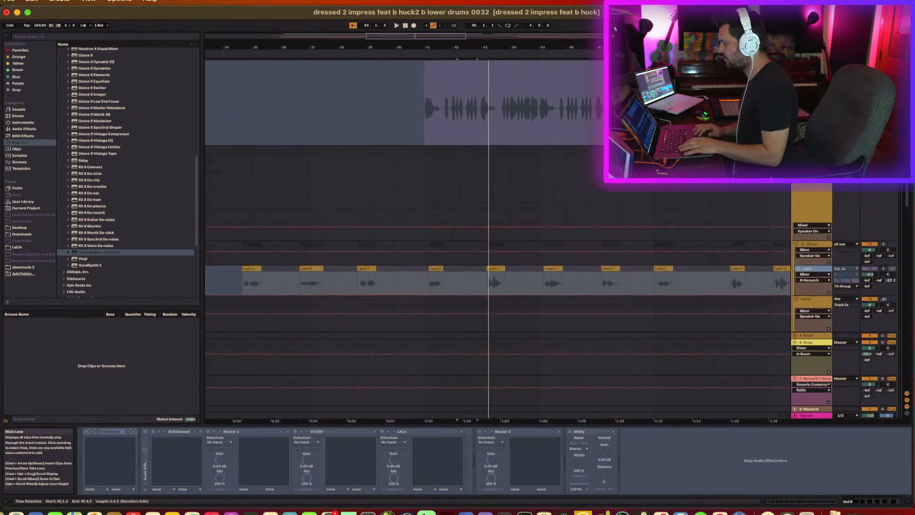
{"action": "scroll", "coordinate": [498, 239], "scroll_direction": "down", "scroll_amount": 8}
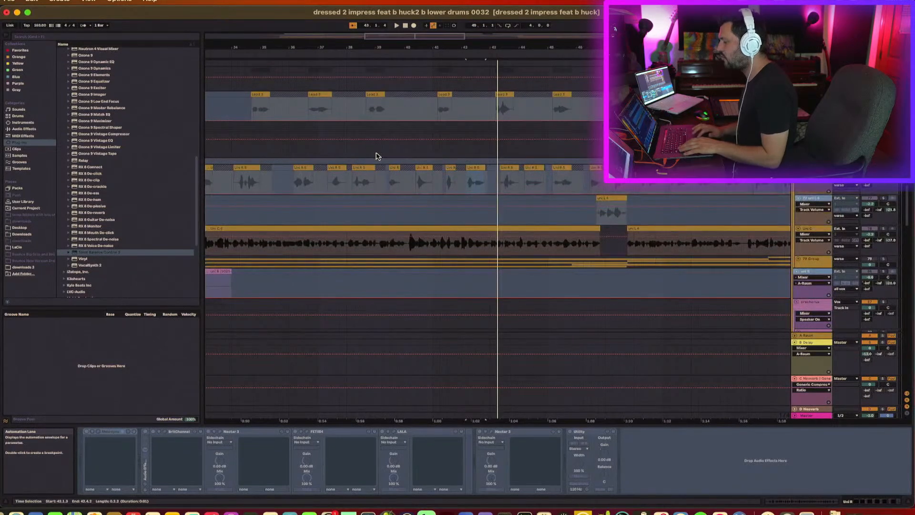
{"action": "left_click", "coordinate": [418, 153]}
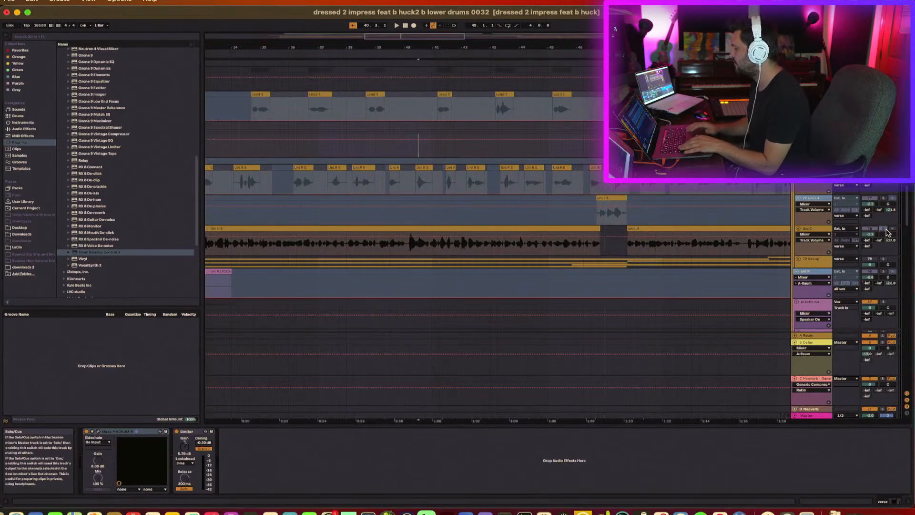
{"action": "key", "text": "space"}
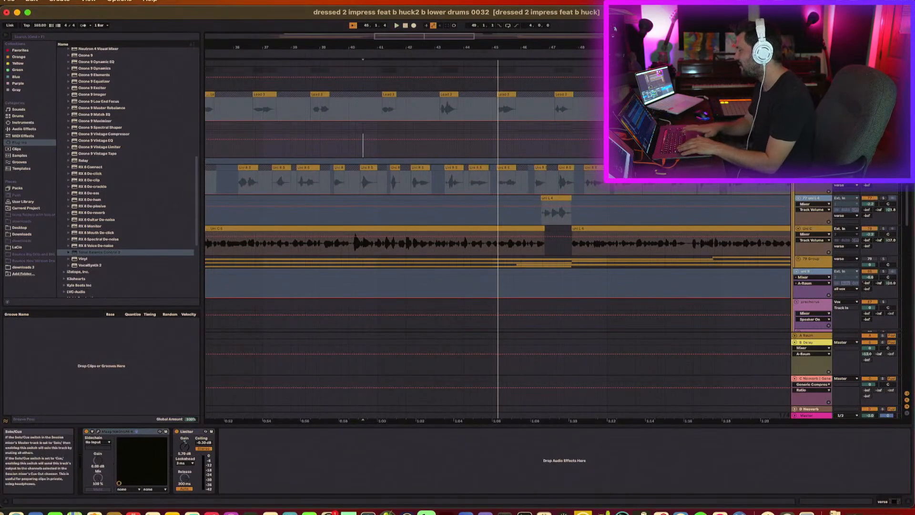
Step: Play the verse from bar 33 while reviewing its vocal layers across the whole arrangement
{"action": "left_click_drag", "start_coordinate": [416, 47], "coordinate": [417, 43]}
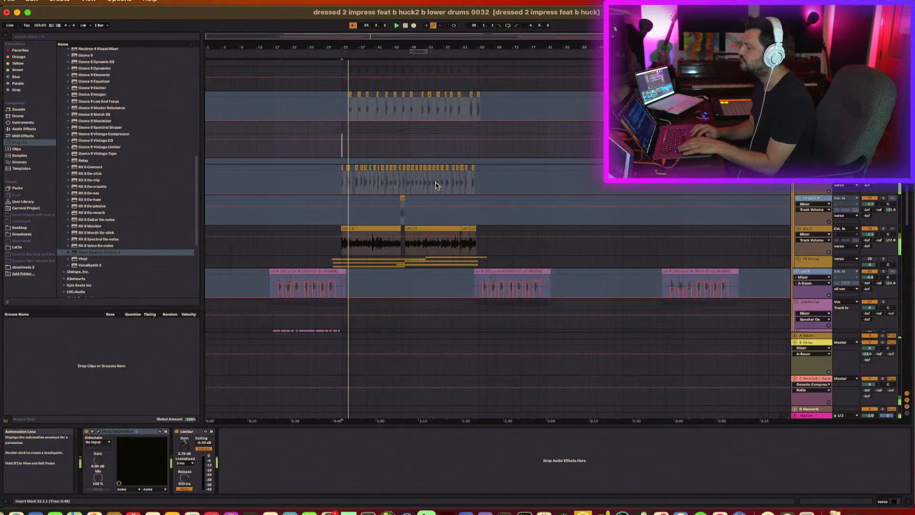
{"action": "scroll", "coordinate": [436, 186], "scroll_direction": "up", "scroll_amount": 1}
{"action": "scroll", "coordinate": [435, 182], "scroll_direction": "up", "scroll_amount": 1}
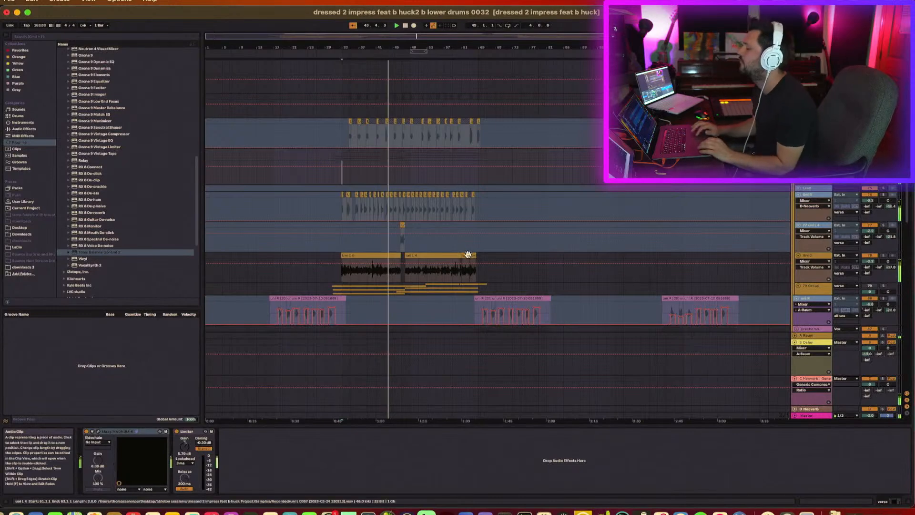
{"action": "scroll", "coordinate": [468, 261], "scroll_direction": "down", "scroll_amount": 5}
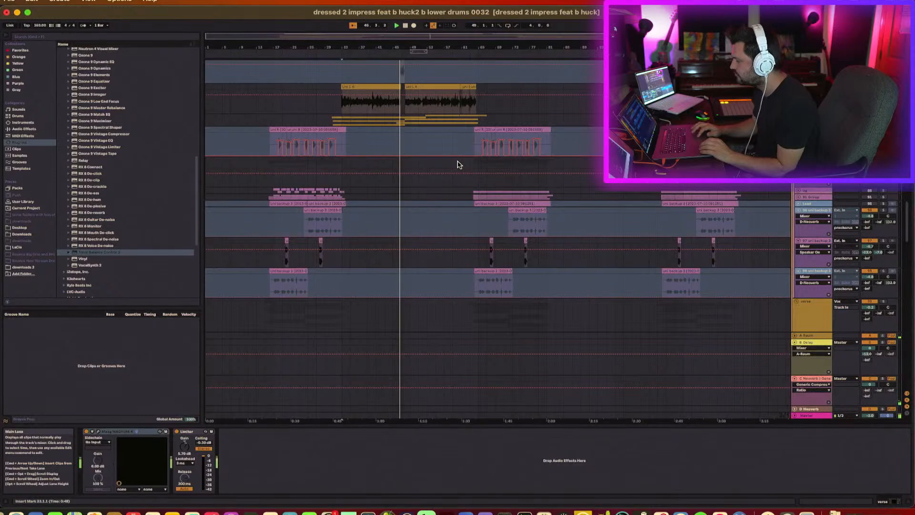
Step: Stop playback and audition the verse from the first Lead clip, just after bar 34
{"action": "scroll", "coordinate": [458, 165], "scroll_direction": "up", "scroll_amount": 3}
{"action": "scroll", "coordinate": [458, 165], "scroll_direction": "up", "scroll_amount": 4}
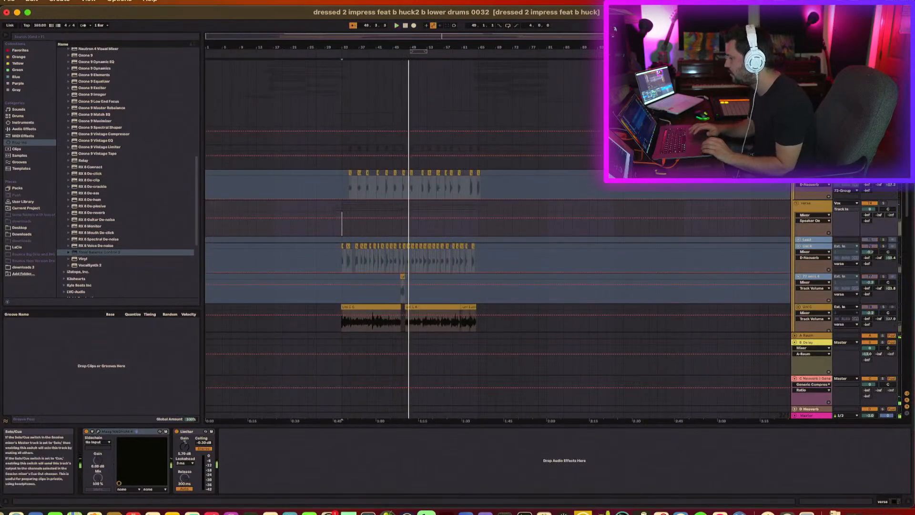
{"action": "key", "text": "space"}
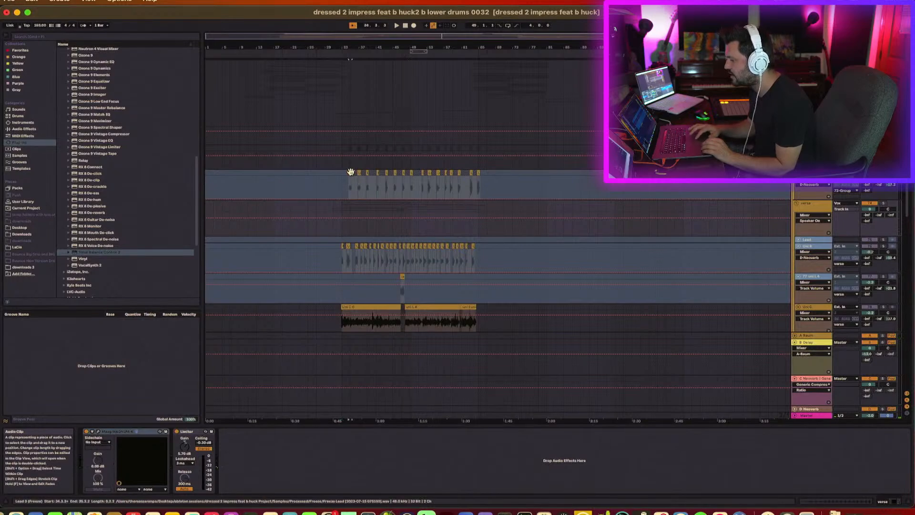
{"action": "left_click", "coordinate": [350, 172]}
{"action": "key", "text": "space"}
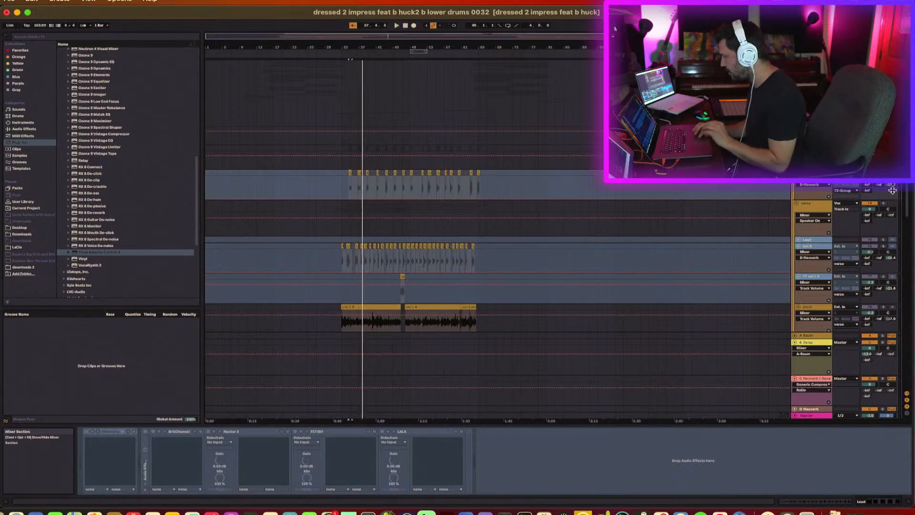
Step: Collapse the B Delay and C Neoverb return tracks and expand the A Raum return track
{"action": "scroll", "coordinate": [889, 207], "scroll_direction": "up", "scroll_amount": 3}
{"action": "scroll", "coordinate": [889, 208], "scroll_direction": "down", "scroll_amount": 3}
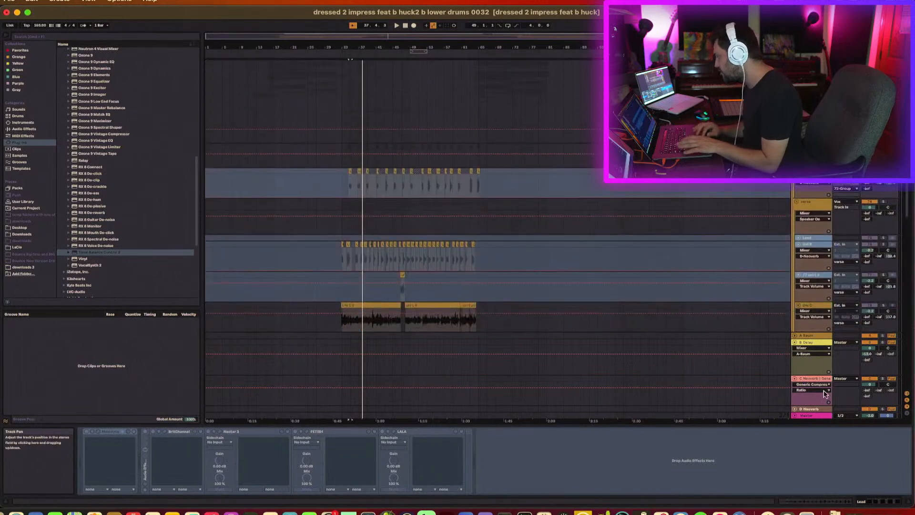
{"action": "left_click", "coordinate": [795, 342]}
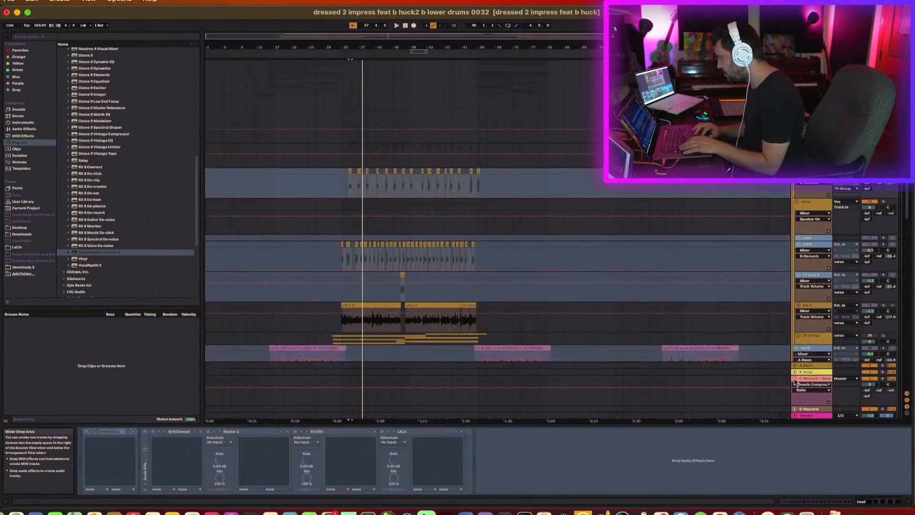
{"action": "left_click", "coordinate": [794, 378]}
{"action": "left_click", "coordinate": [795, 384]}
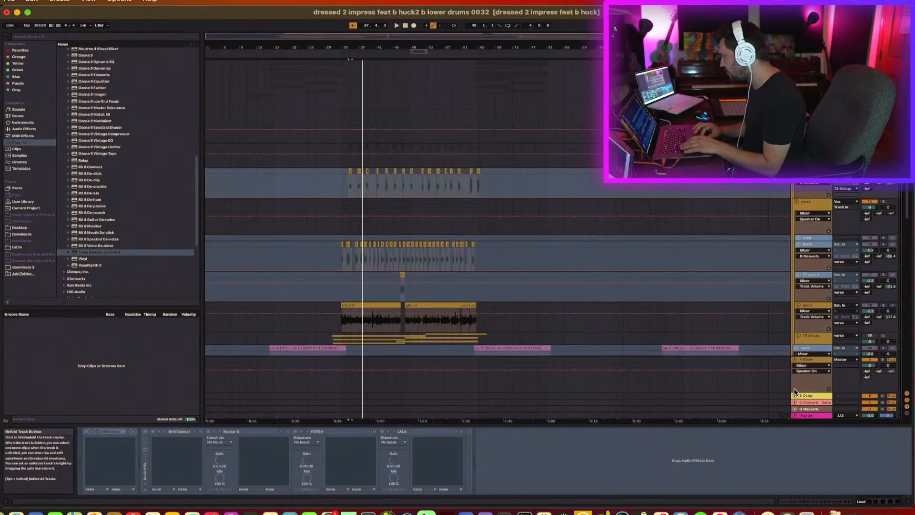
Step: Inspect the device chains of the A Raum return, the Uni C track, the C Neoverb return and the Lead track
{"action": "left_click", "coordinate": [818, 360]}
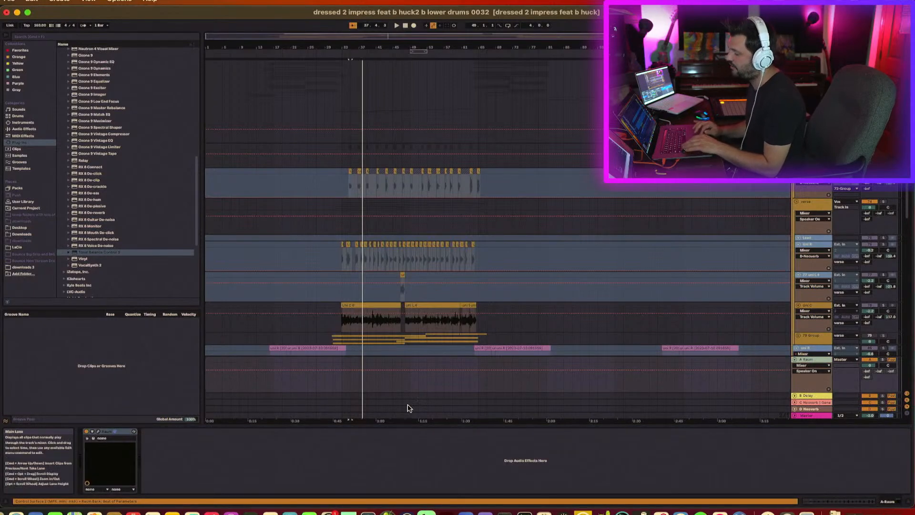
{"action": "left_click", "coordinate": [820, 307]}
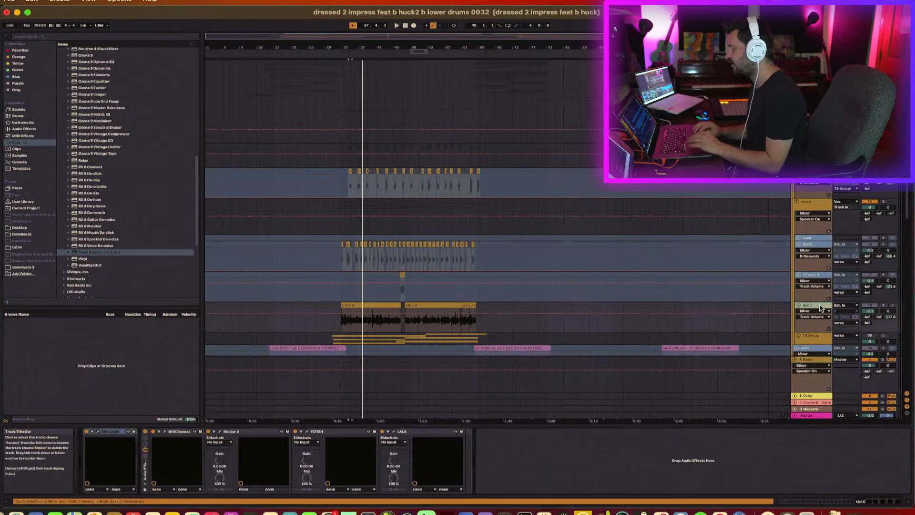
{"action": "left_click", "coordinate": [815, 403]}
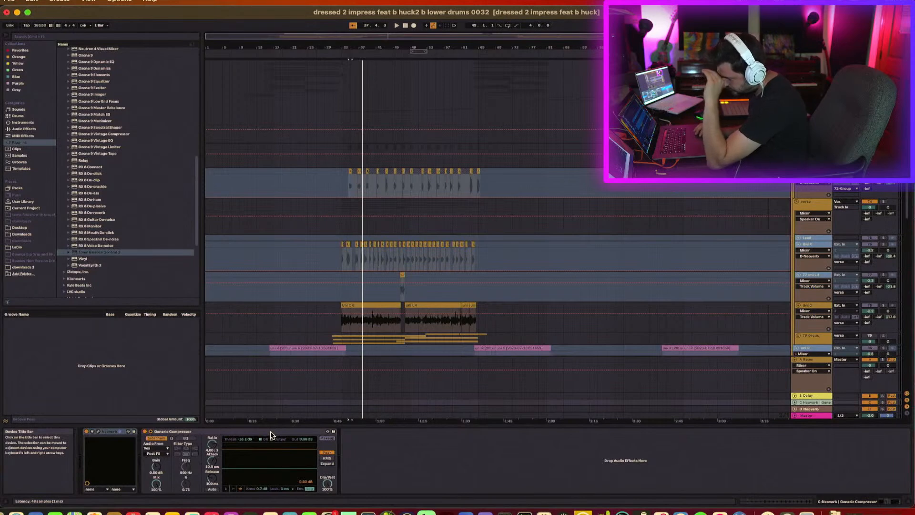
{"action": "left_click", "coordinate": [801, 186]}
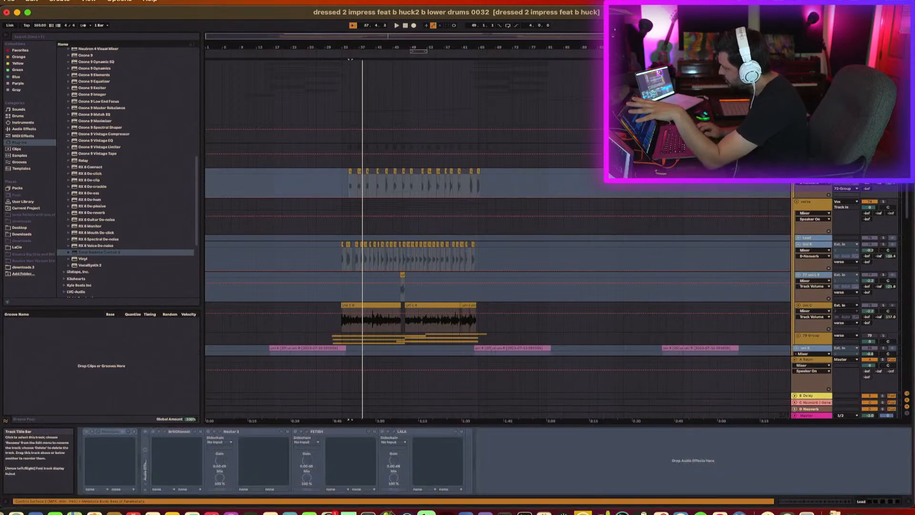
Step: Check the verse group's effects and play the verse from bar 33 on the Uni C track
{"action": "left_click", "coordinate": [346, 209]}
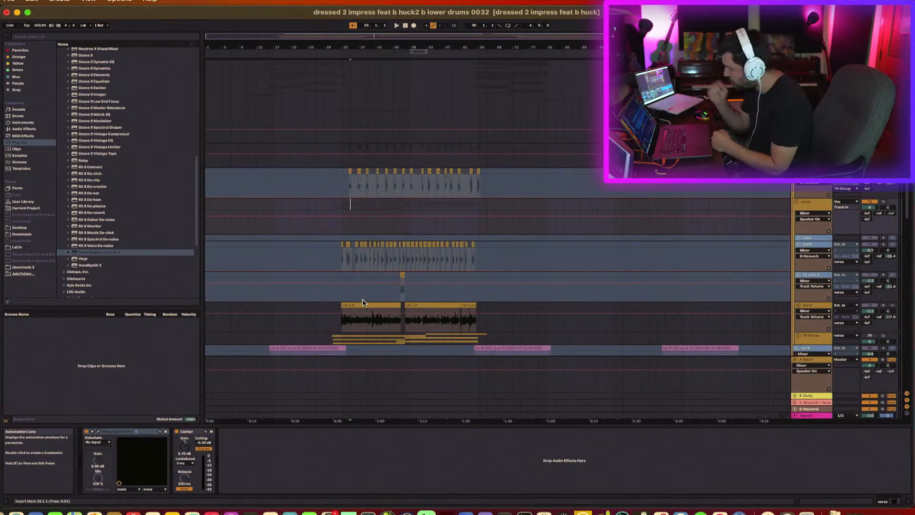
{"action": "left_click", "coordinate": [338, 329]}
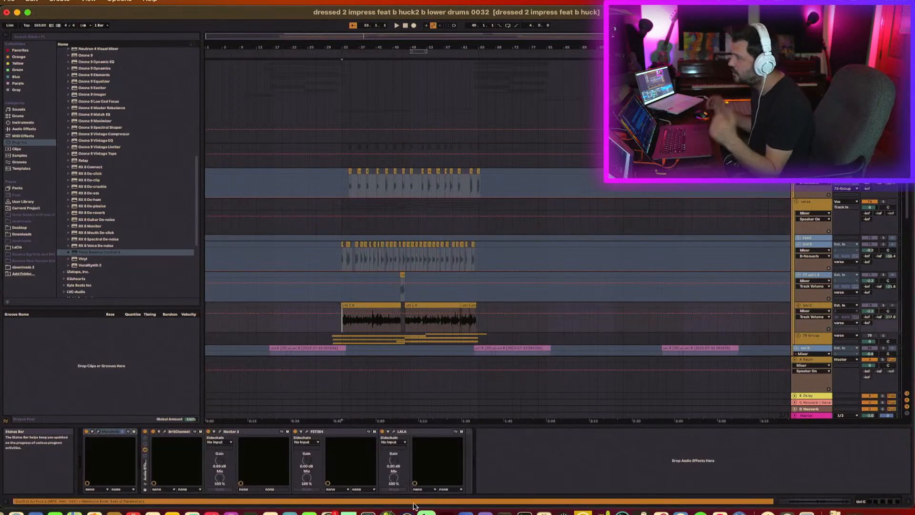
{"action": "key", "text": "space"}
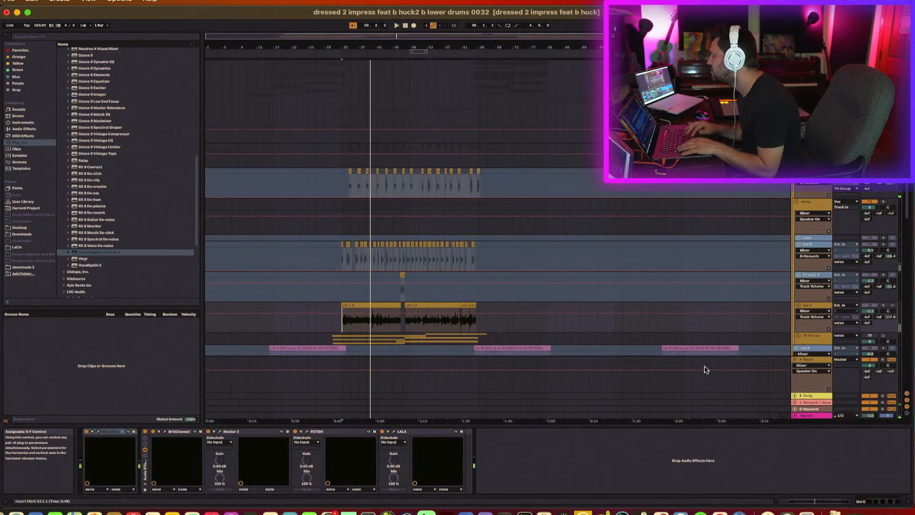
Step: Audition the first prechorus clip on the uni 8 track and the verse's Lead track from bar 35
{"action": "scroll", "coordinate": [763, 297], "scroll_direction": "down", "scroll_amount": 3}
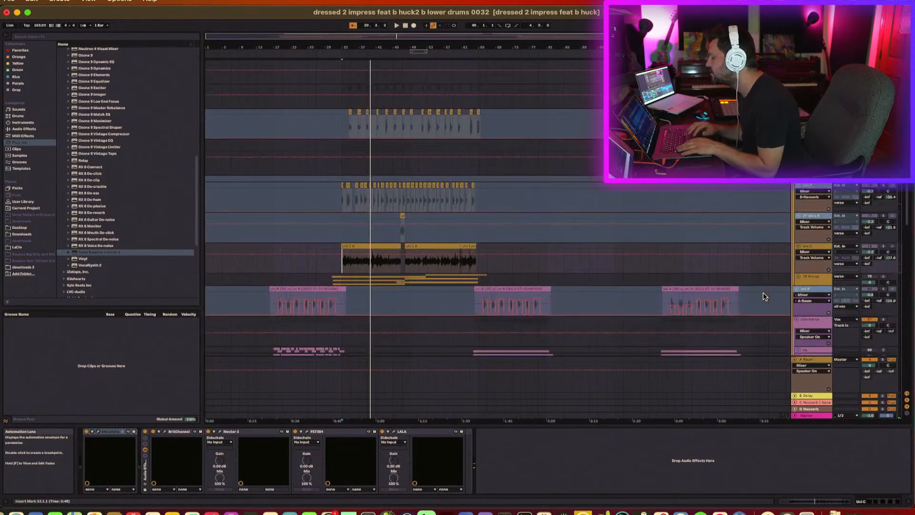
{"action": "left_click", "coordinate": [294, 289]}
{"action": "left_click", "coordinate": [281, 289], "text": "shift"}
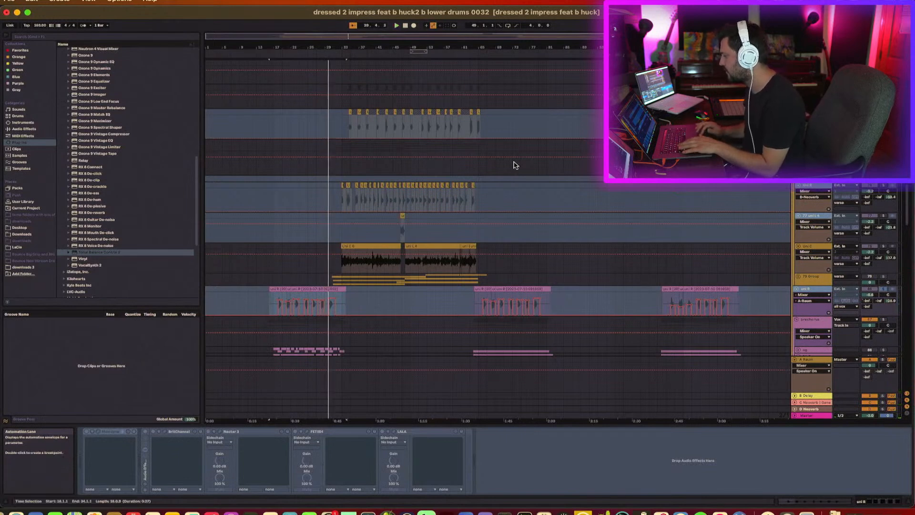
{"action": "left_click", "coordinate": [349, 135]}
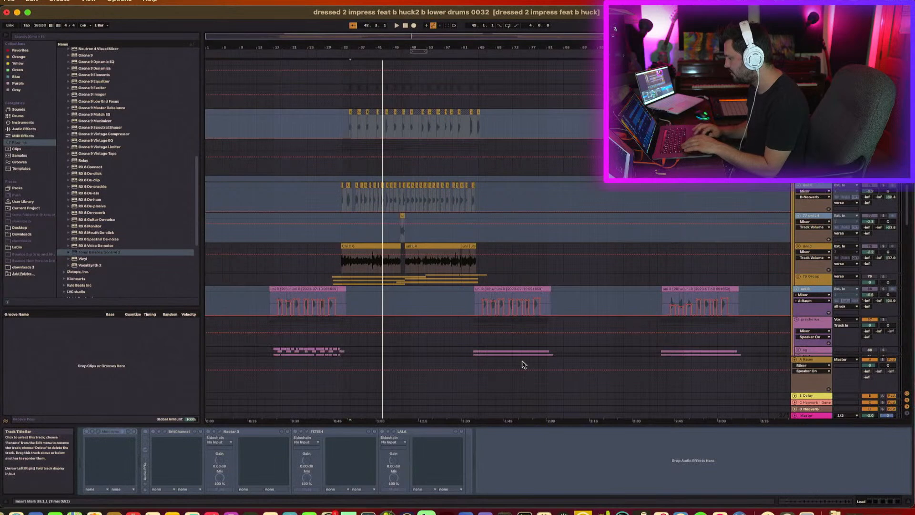
Step: Show the Utility's Balance automation on the 73-Group track and play the verse from bar 35
{"action": "left_click", "coordinate": [479, 89]}
{"action": "left_click", "coordinate": [120, 481]}
{"action": "left_click", "coordinate": [349, 111]}
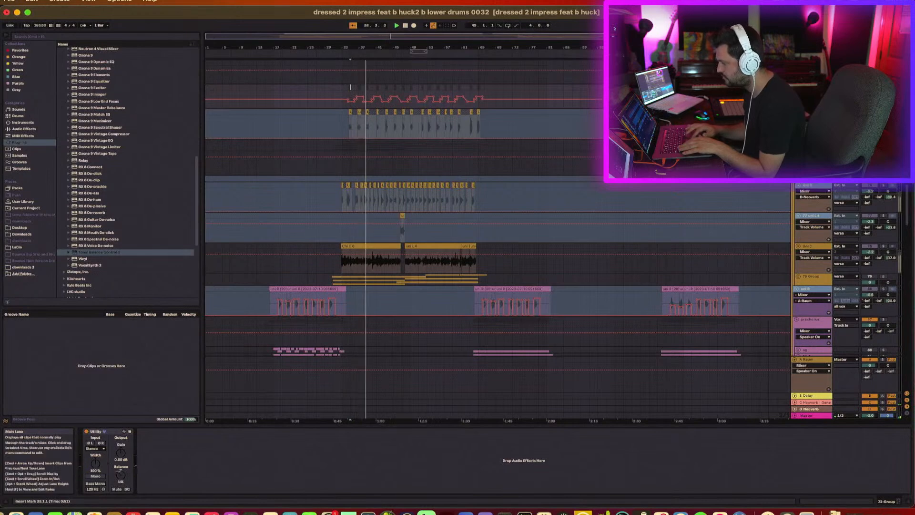
{"action": "key", "text": "space"}
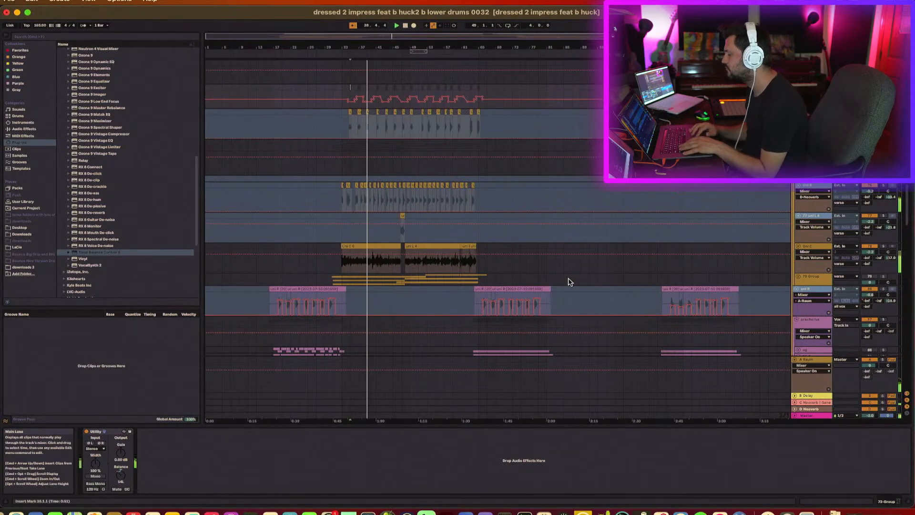
Step: Play the song's last set of stacked lead vocals from bar 101 on the 114-Lead 5 track
{"action": "scroll", "coordinate": [569, 281], "scroll_direction": "down", "scroll_amount": 5}
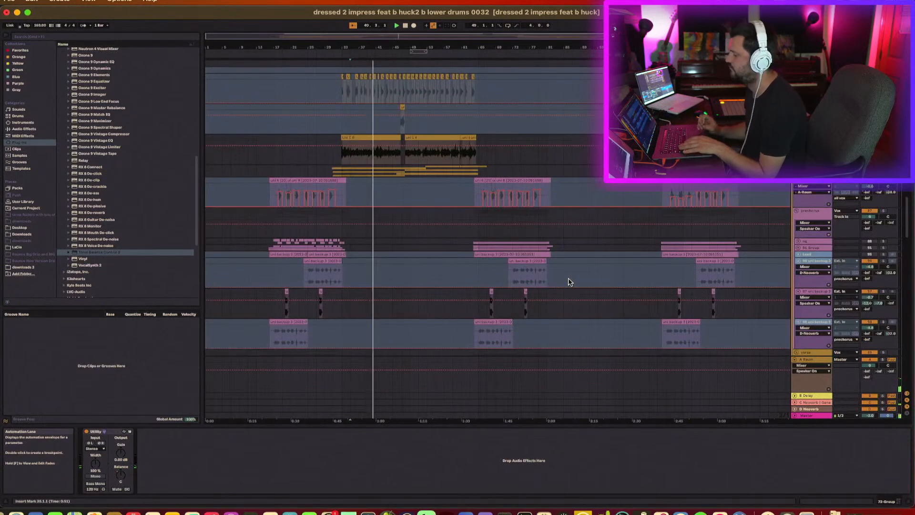
{"action": "scroll", "coordinate": [637, 321], "scroll_direction": "down", "scroll_amount": 8}
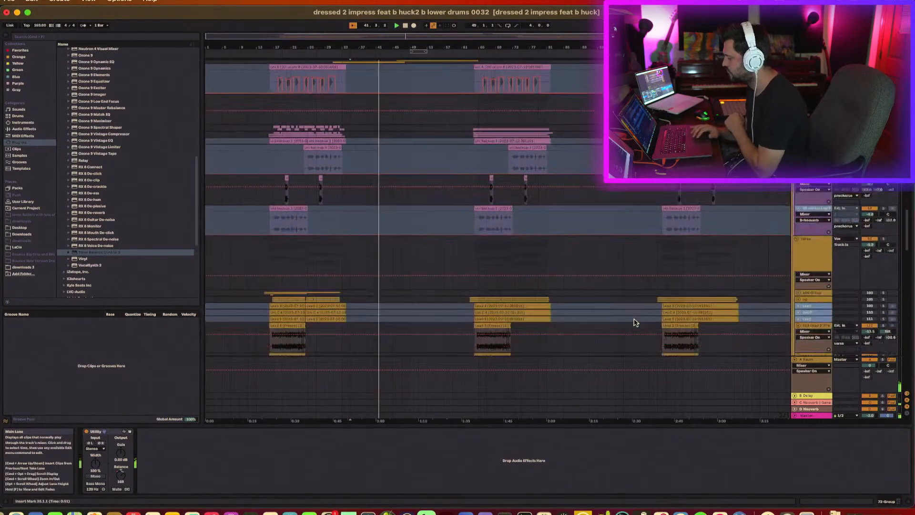
{"action": "left_click", "coordinate": [632, 339]}
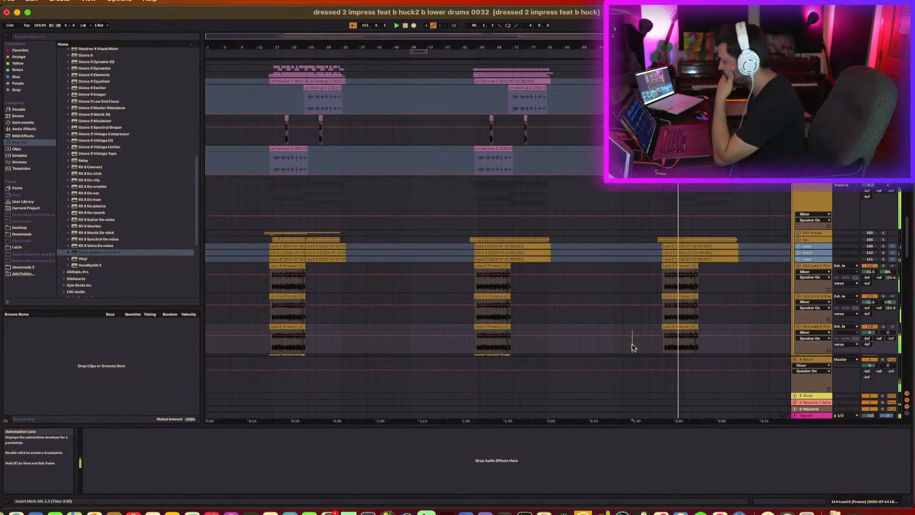
Step: Audition the chopped clips on the 116-Lead 5 track in the last set of stacked vocals
{"action": "scroll", "coordinate": [634, 341], "scroll_direction": "down", "scroll_amount": 5}
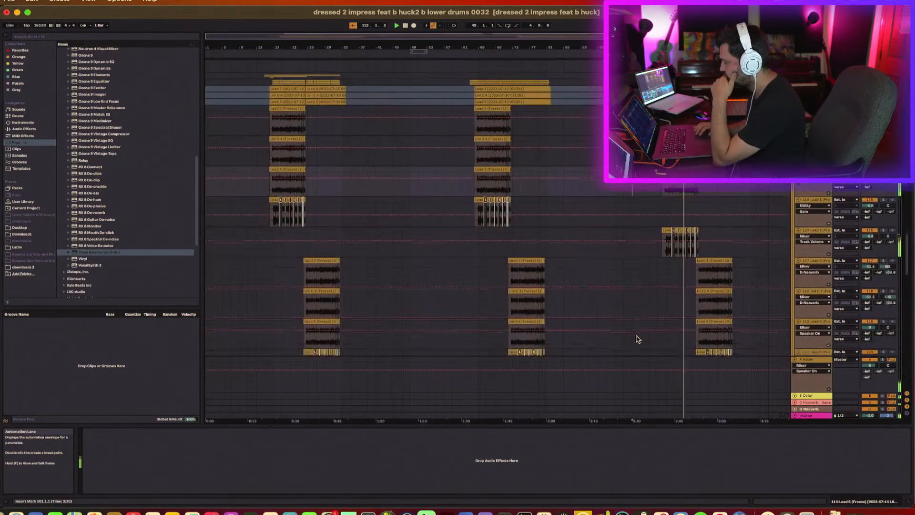
{"action": "left_click_drag", "start_coordinate": [687, 47], "coordinate": [687, 110]}
{"action": "scroll", "coordinate": [653, 214], "scroll_direction": "right", "scroll_amount": 2}
{"action": "left_click", "coordinate": [511, 252]}
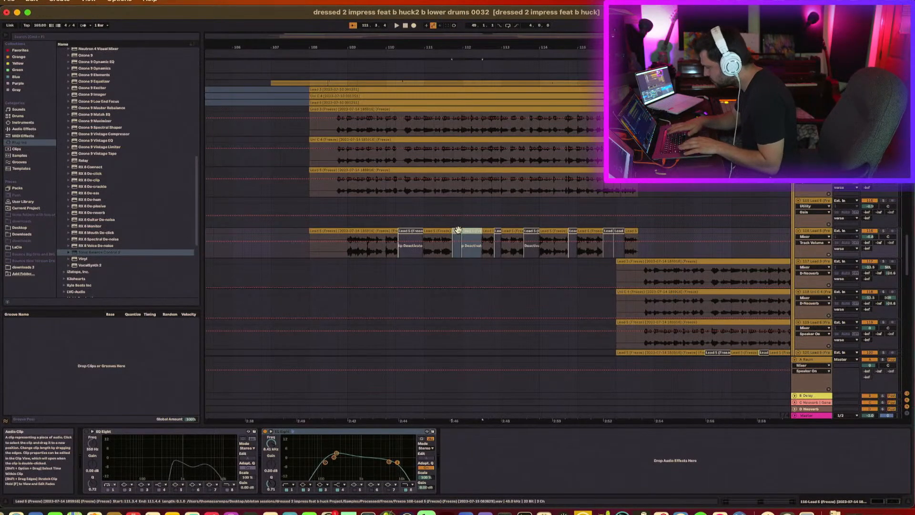
{"action": "key", "text": "space"}
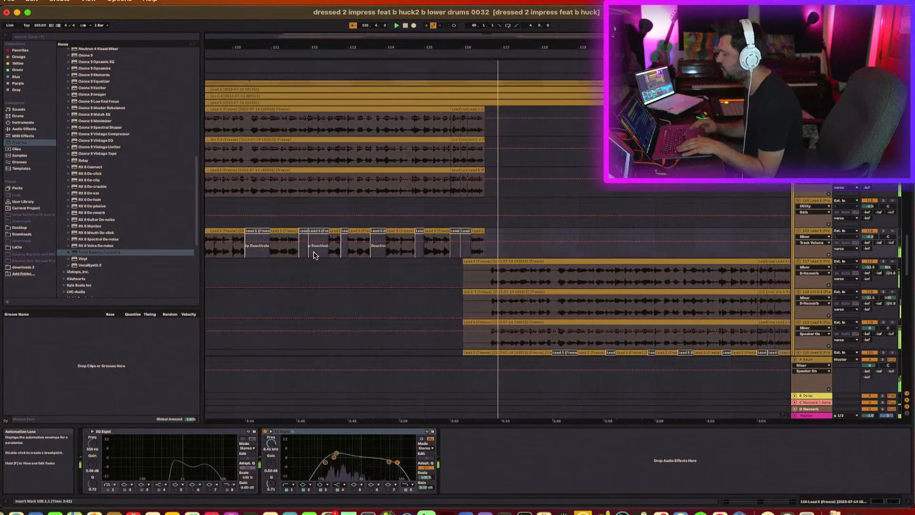
Step: Audition the chopped clips on the 120-Lead 5 track and replay the 116-Lead 5 part from bar 108
{"action": "scroll", "coordinate": [341, 252], "scroll_direction": "down", "scroll_amount": 5}
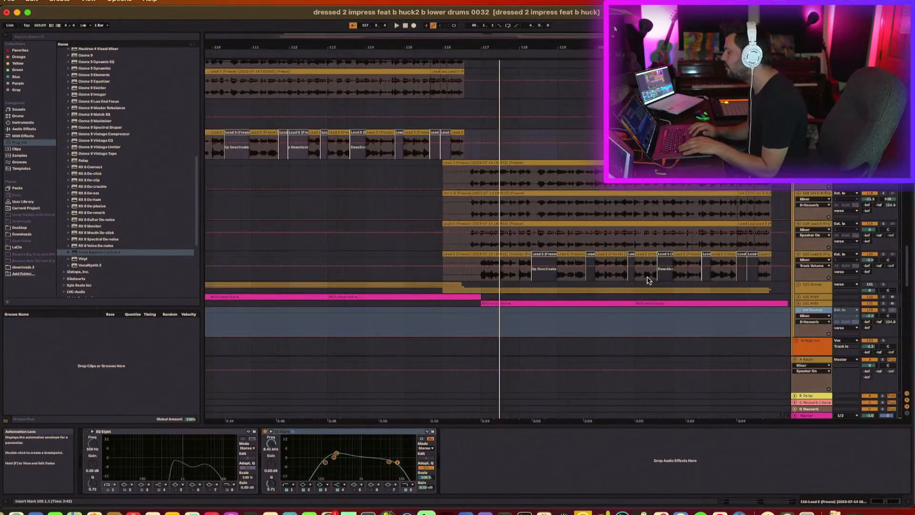
{"action": "left_click", "coordinate": [600, 279]}
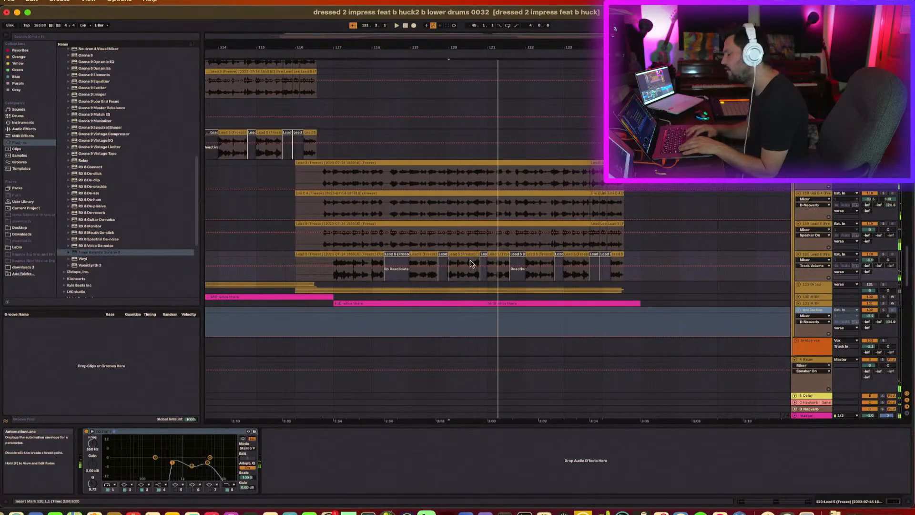
{"action": "scroll", "coordinate": [470, 263], "scroll_direction": "left", "scroll_amount": 5}
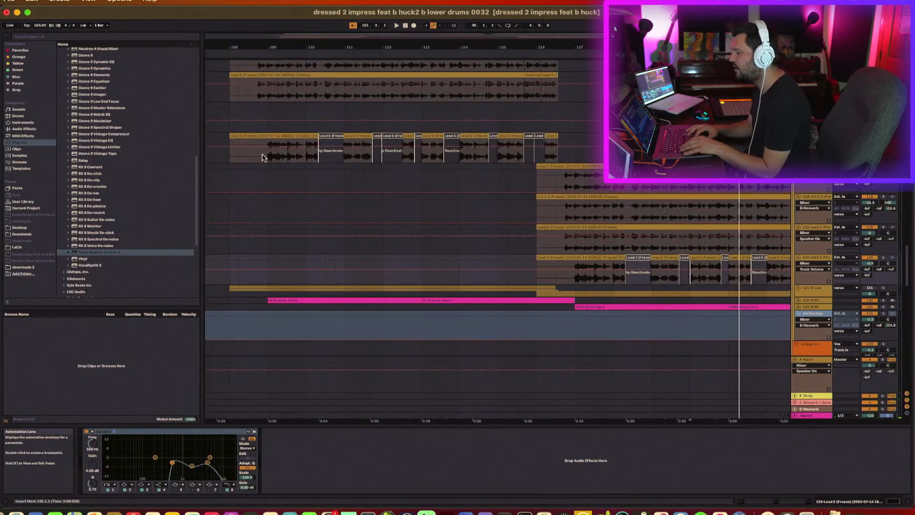
{"action": "key", "text": "space"}
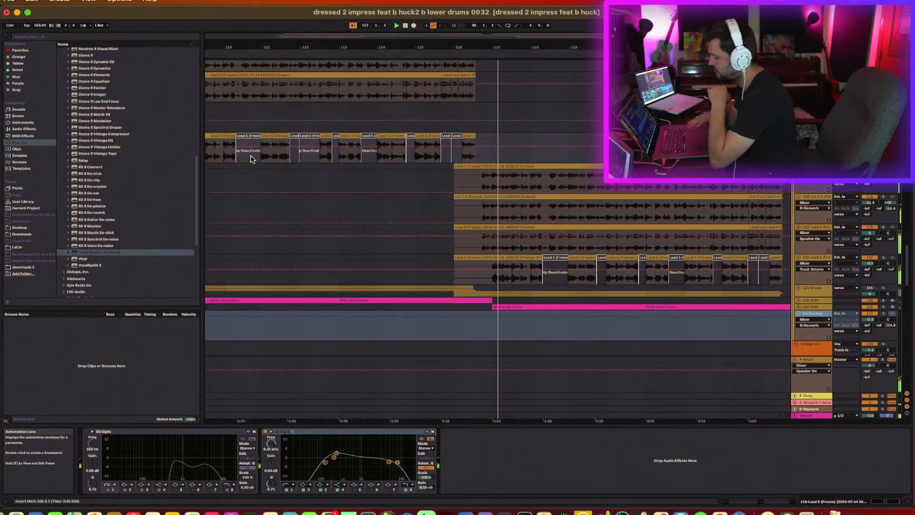
Step: Examine the deactivated clips around bars 110 and 111 on the 116-Lead 5 track and the neighbouring 115-Lead 5 track's effects
{"action": "scroll", "coordinate": [254, 168], "scroll_direction": "left", "scroll_amount": 5}
{"action": "scroll", "coordinate": [253, 167], "scroll_direction": "up", "scroll_amount": 2}
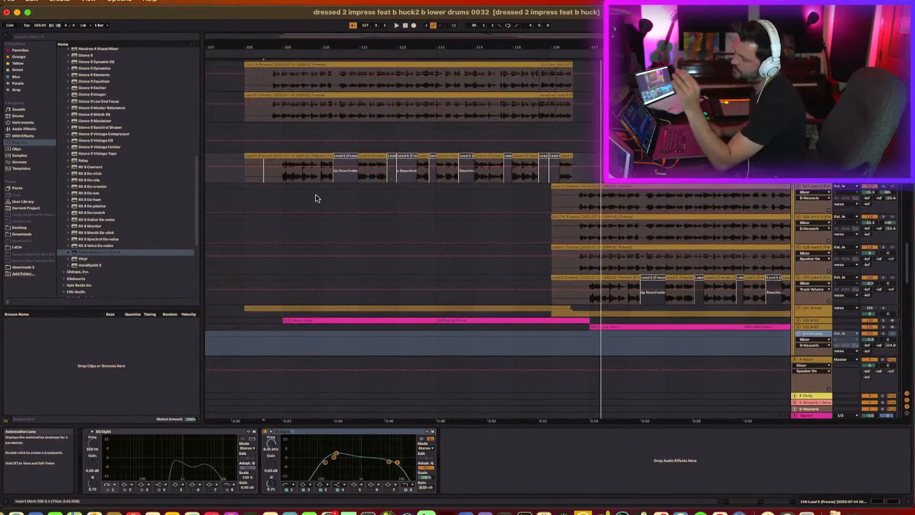
{"action": "left_click", "coordinate": [344, 157]}
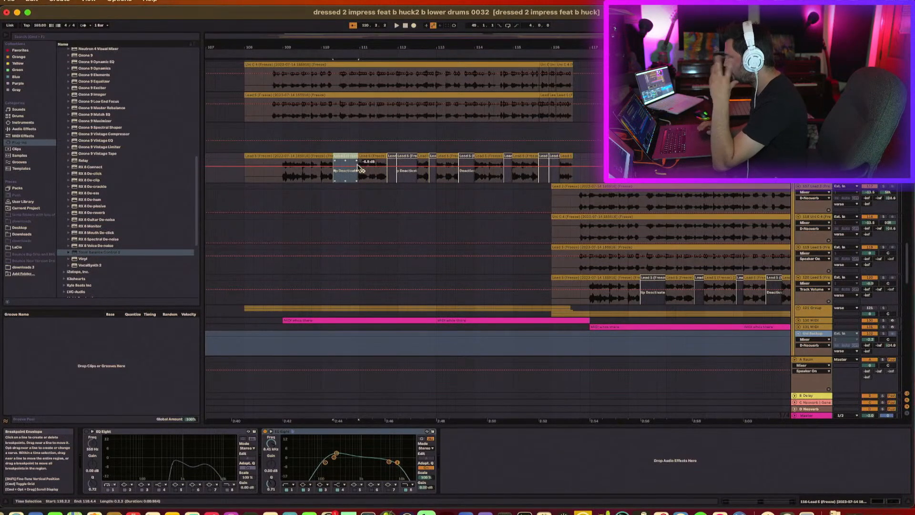
{"action": "left_click", "coordinate": [348, 158]}
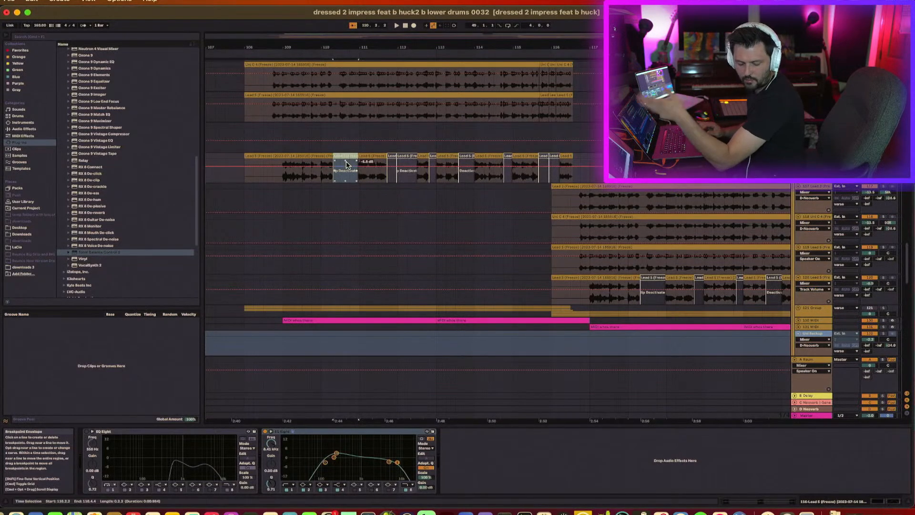
{"action": "left_click", "coordinate": [316, 157]}
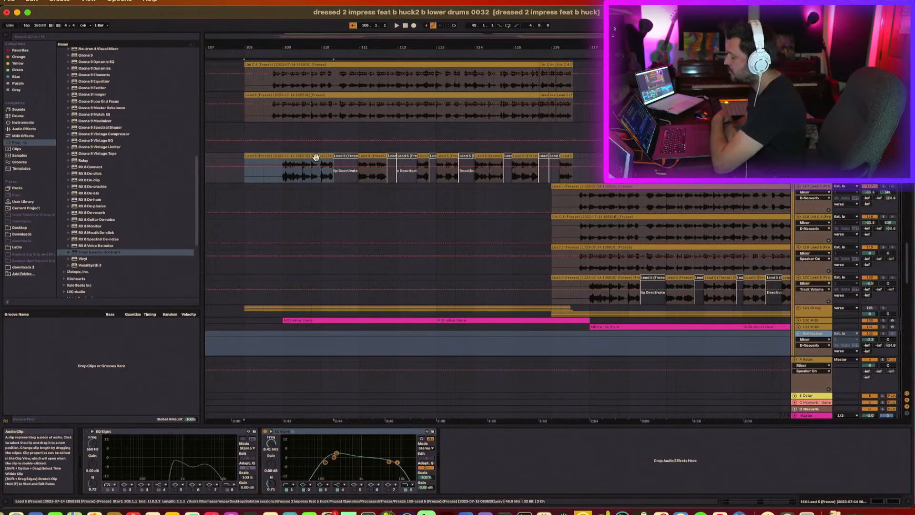
{"action": "left_click", "coordinate": [372, 164]}
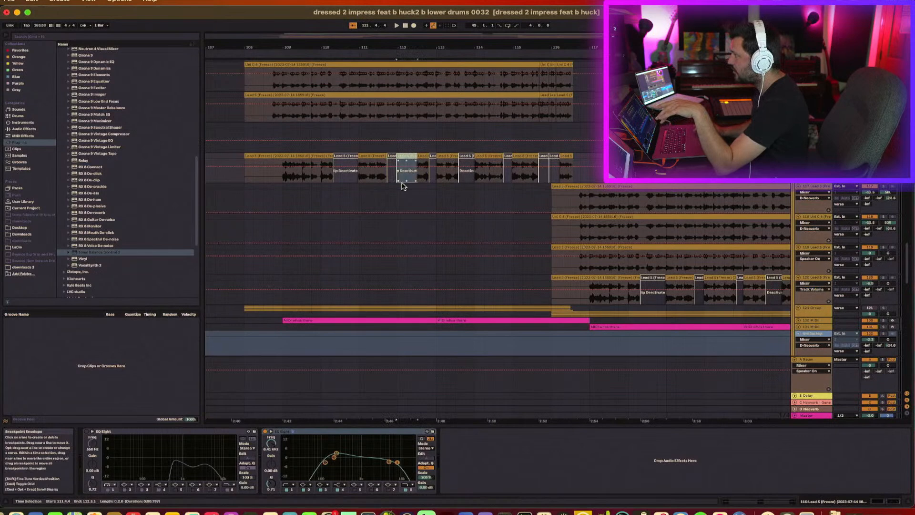
{"action": "left_click", "coordinate": [403, 152]}
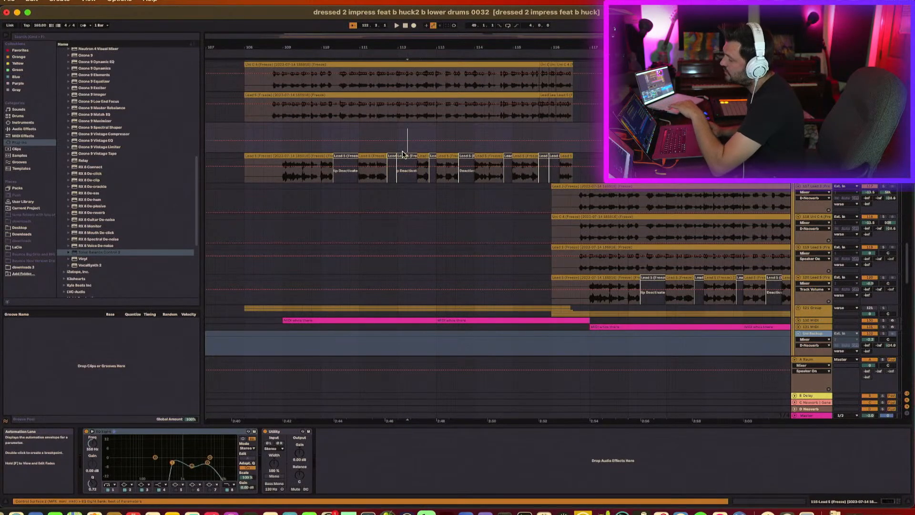
Step: Replay the 116-Lead 5 part from its first clip at bar 108
{"action": "left_click", "coordinate": [302, 163]}
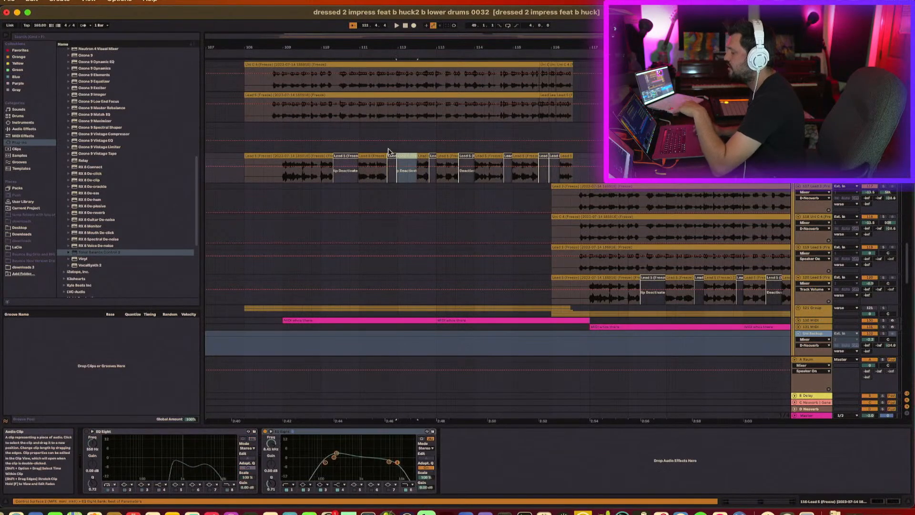
{"action": "left_click", "coordinate": [294, 156]}
{"action": "key", "text": "space"}
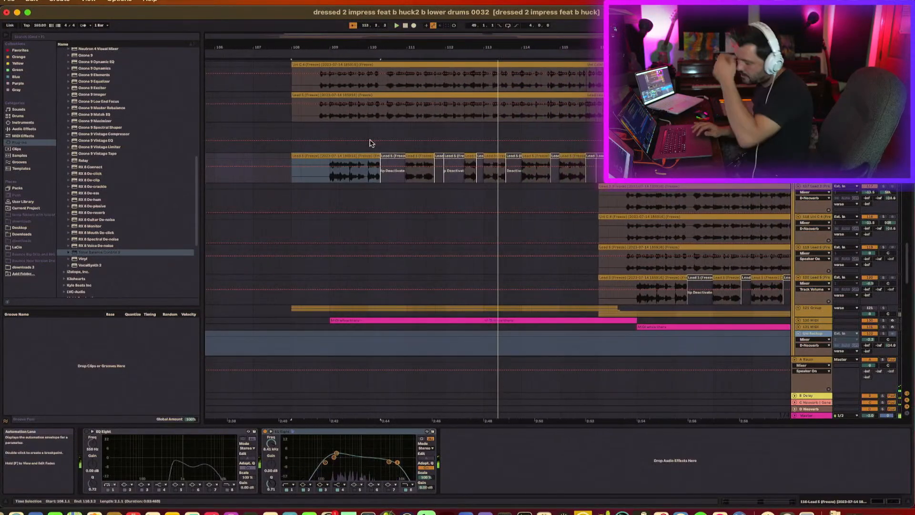
Step: Audition the short uni backup clip near bar 111 together with the stacked lead vocals
{"action": "scroll", "coordinate": [381, 146], "scroll_direction": "up", "scroll_amount": 3}
{"action": "scroll", "coordinate": [381, 145], "scroll_direction": "up", "scroll_amount": 10}
{"action": "left_click", "coordinate": [449, 112]}
{"action": "key", "text": "space"}
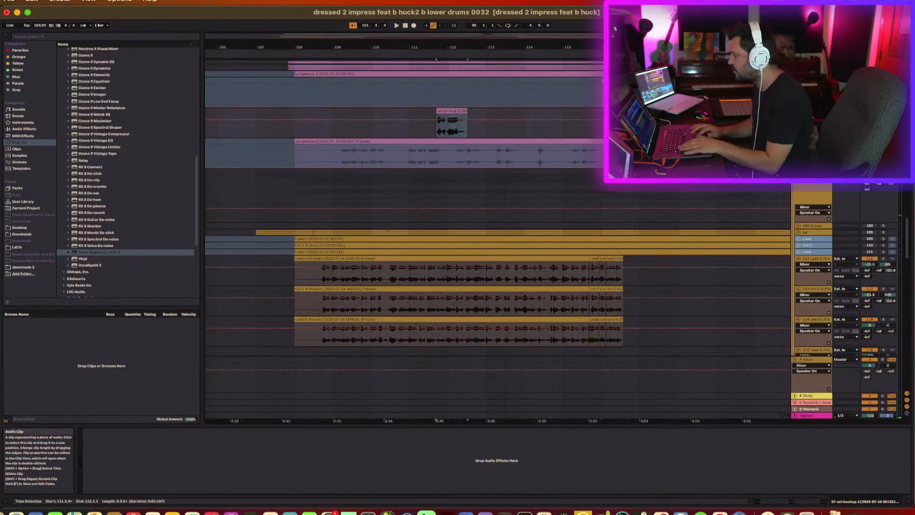
{"action": "key", "text": "space"}
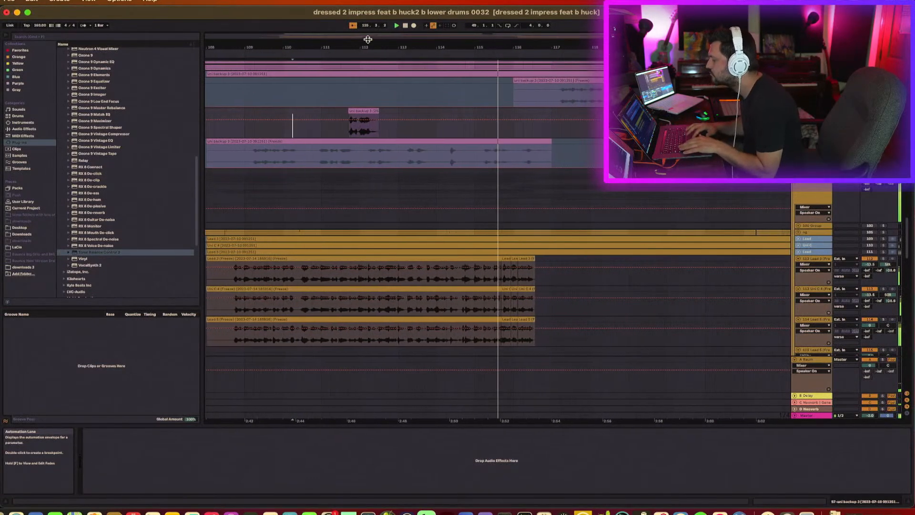
Step: Compare the Lead 5 parts across the song's sections and check the 116-Lead 5 clip's effects
{"action": "left_click_drag", "start_coordinate": [368, 48], "coordinate": [551, 48]}
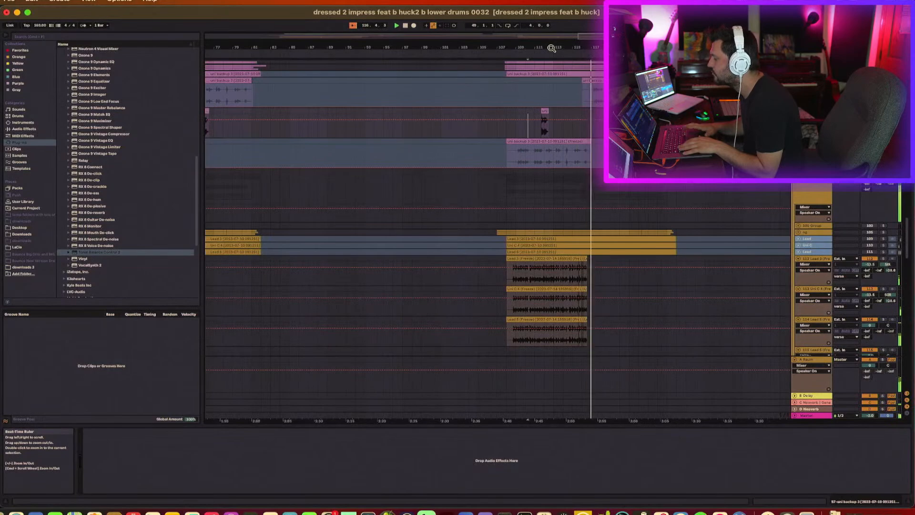
{"action": "scroll", "coordinate": [507, 251], "scroll_direction": "left", "scroll_amount": 8}
{"action": "scroll", "coordinate": [507, 251], "scroll_direction": "down", "scroll_amount": 3}
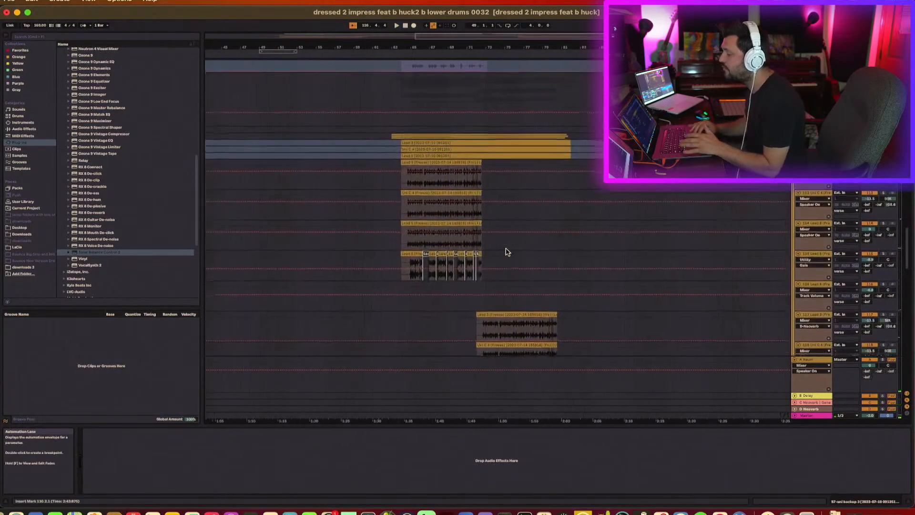
{"action": "left_click_drag", "start_coordinate": [443, 47], "coordinate": [443, 72]}
{"action": "scroll", "coordinate": [495, 276], "scroll_direction": "right", "scroll_amount": 10}
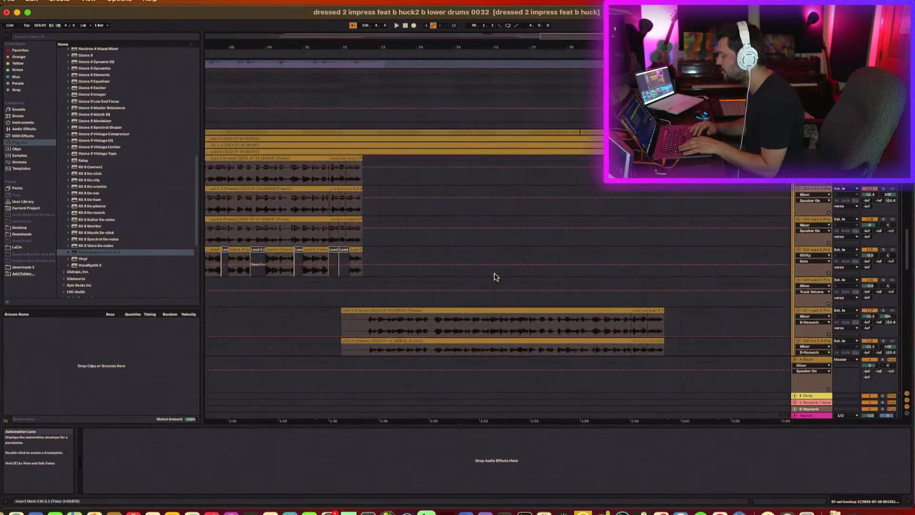
{"action": "left_click_drag", "start_coordinate": [593, 48], "coordinate": [593, 26]}
{"action": "scroll", "coordinate": [682, 208], "scroll_direction": "right", "scroll_amount": 4}
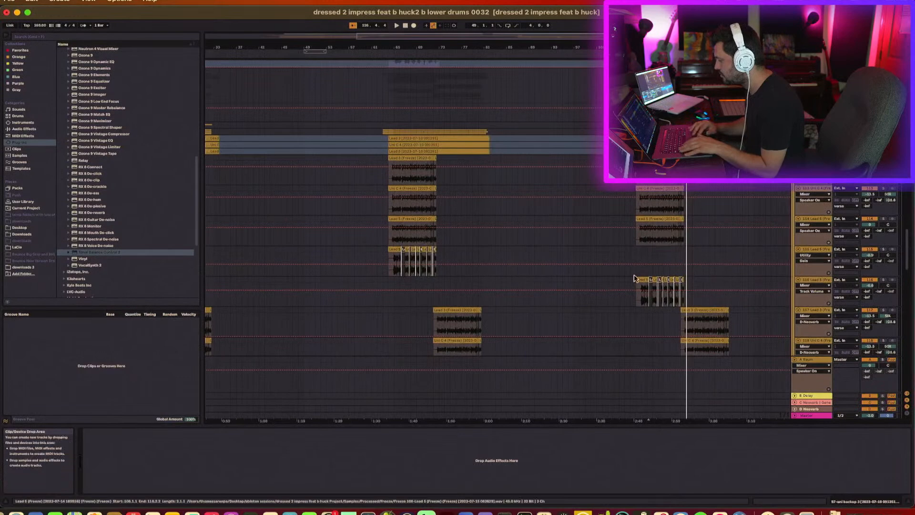
{"action": "left_click", "coordinate": [640, 280]}
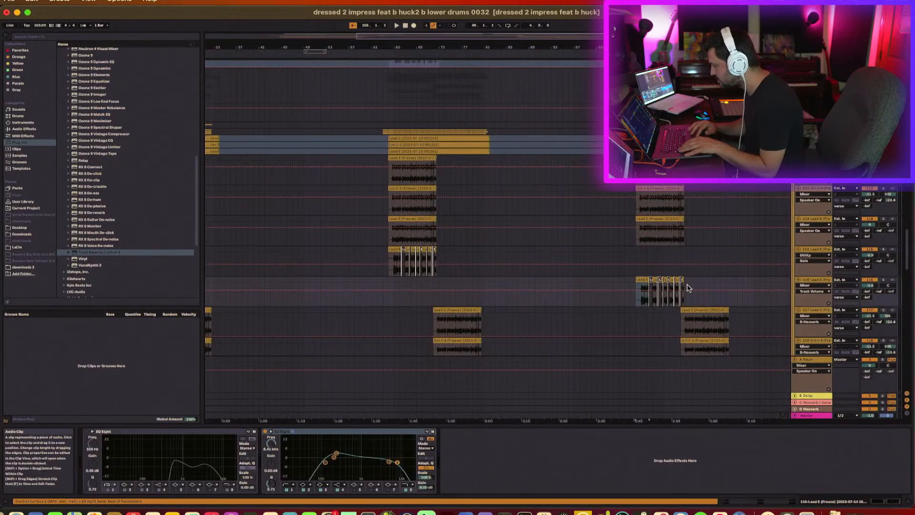
Step: Play the chopped clips on the 115-Lead 5 track from bar 64 to bar 73
{"action": "left_click", "coordinate": [394, 250]}
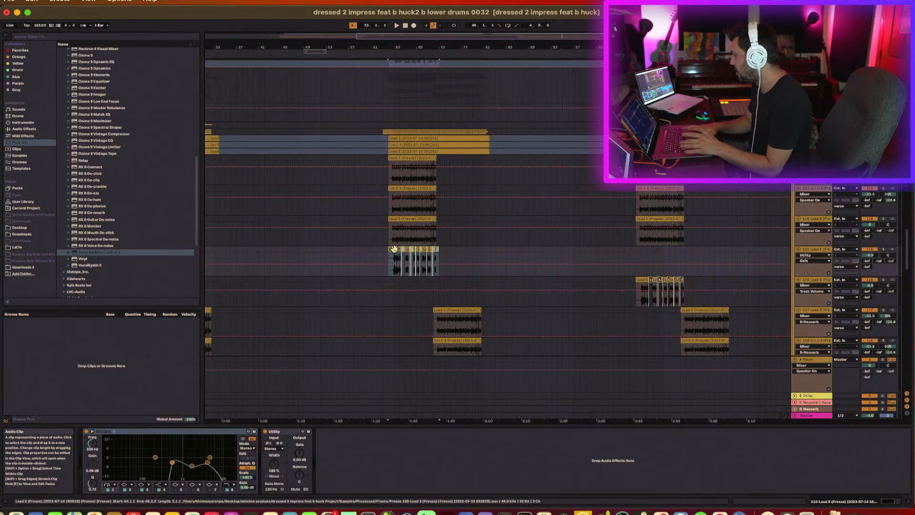
{"action": "key", "text": "space"}
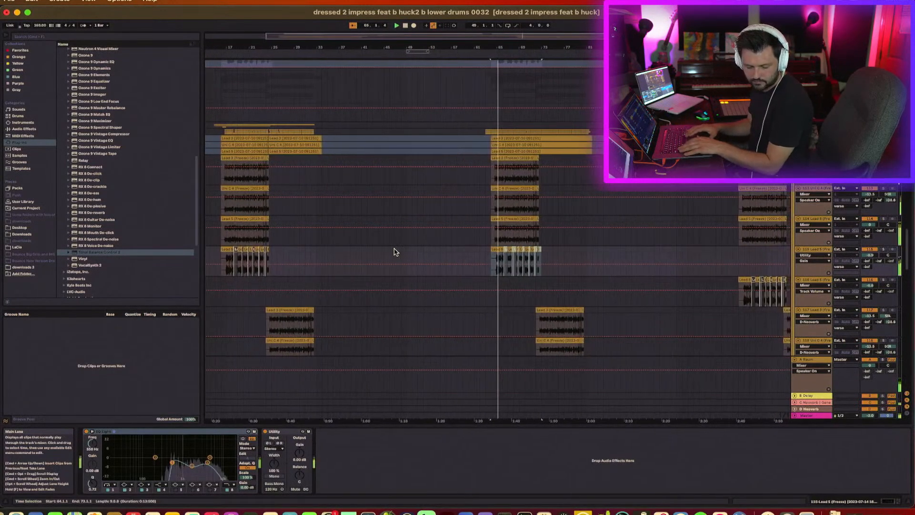
{"action": "left_click_drag", "start_coordinate": [497, 48], "coordinate": [582, 173]}
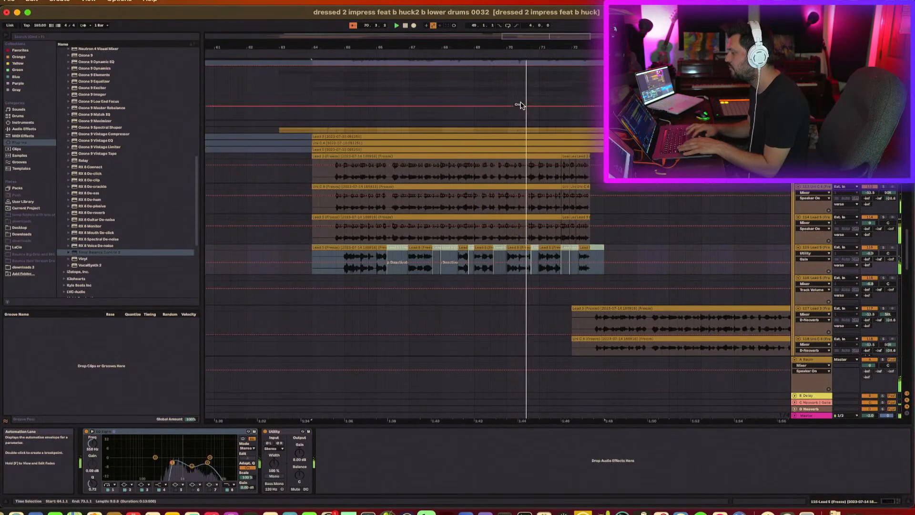
{"action": "left_click_drag", "start_coordinate": [500, 47], "coordinate": [500, 19]}
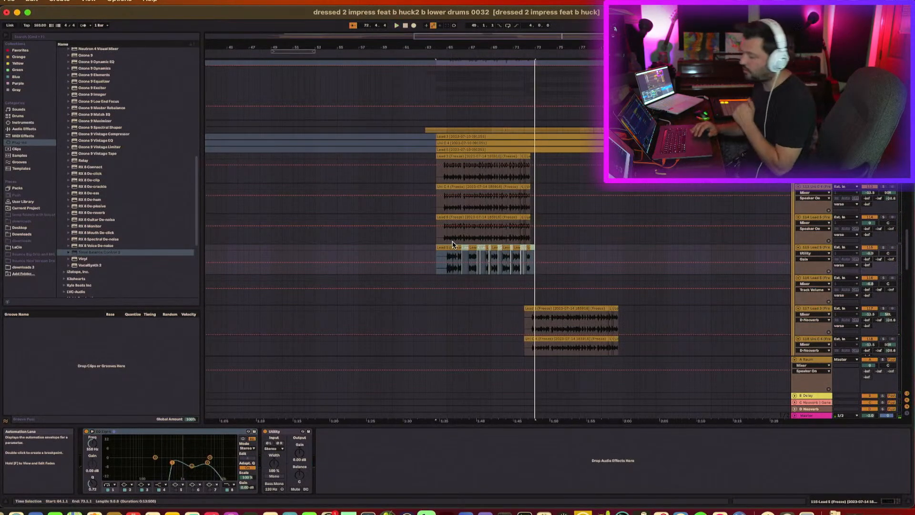
Step: Check the chopped clips on the lower Lead 5 track from bar 24 to bar 33 against the lead tracks above it
{"action": "scroll", "coordinate": [452, 245], "scroll_direction": "down", "scroll_amount": 5}
{"action": "left_click", "coordinate": [523, 279]}
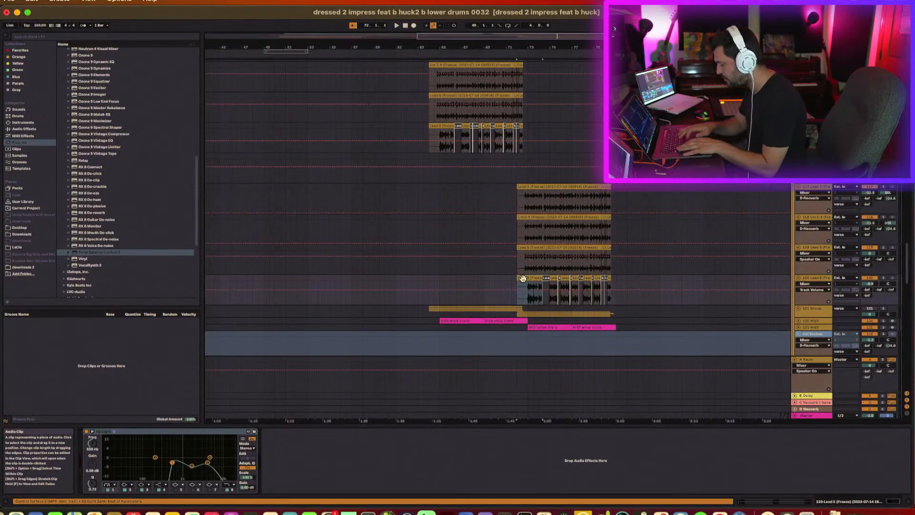
{"action": "scroll", "coordinate": [476, 286], "scroll_direction": "left", "scroll_amount": 10}
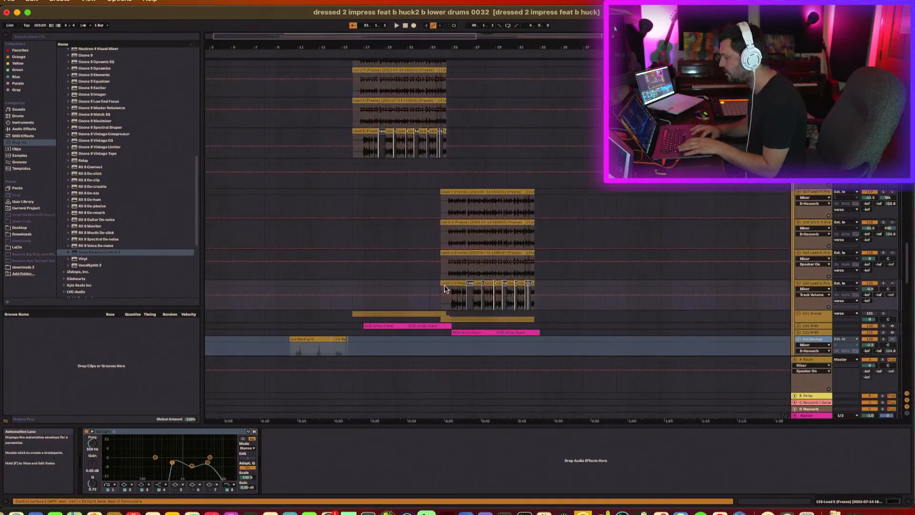
{"action": "scroll", "coordinate": [445, 284], "scroll_direction": "left", "scroll_amount": 1}
{"action": "scroll", "coordinate": [410, 238], "scroll_direction": "up", "scroll_amount": 3}
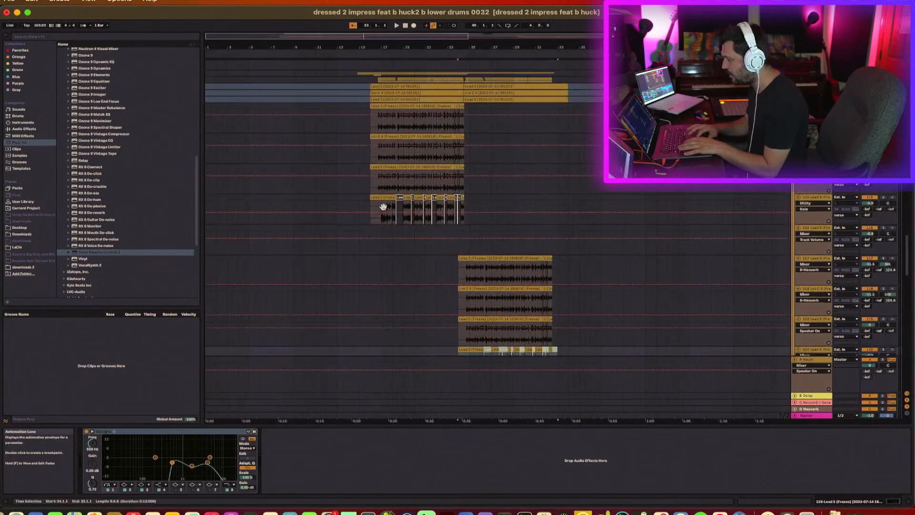
Step: Select the chopped 115-Lead 5 clips in the first verse and audition them from bar 20
{"action": "left_click", "coordinate": [376, 197]}
{"action": "scroll", "coordinate": [388, 243], "scroll_direction": "right", "scroll_amount": 5}
{"action": "scroll", "coordinate": [388, 243], "scroll_direction": "up", "scroll_amount": 1}
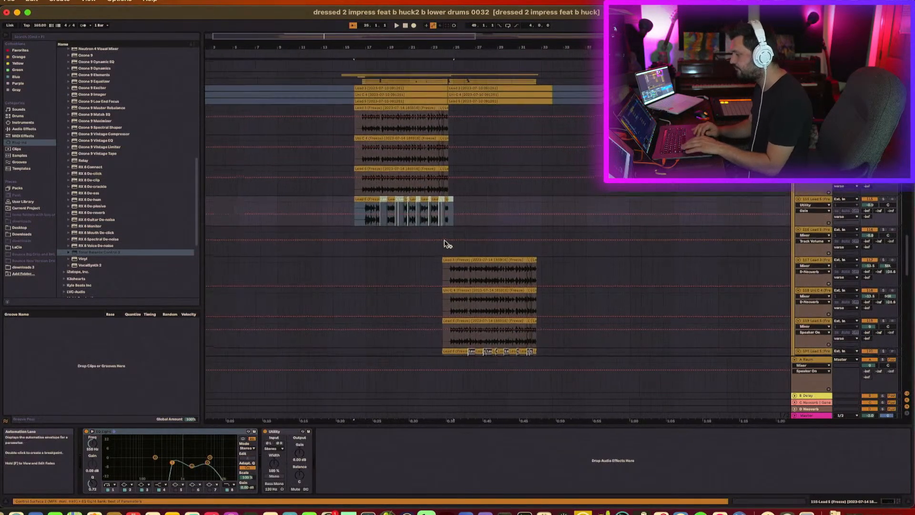
{"action": "scroll", "coordinate": [446, 243], "scroll_direction": "right", "scroll_amount": 1}
{"action": "scroll", "coordinate": [444, 244], "scroll_direction": "left", "scroll_amount": 3}
{"action": "scroll", "coordinate": [433, 238], "scroll_direction": "up", "scroll_amount": 1}
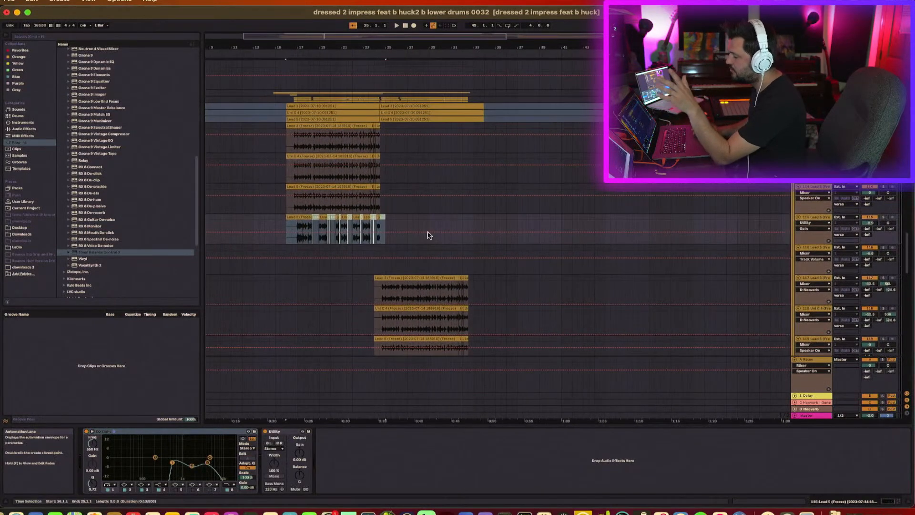
{"action": "left_click", "coordinate": [331, 229]}
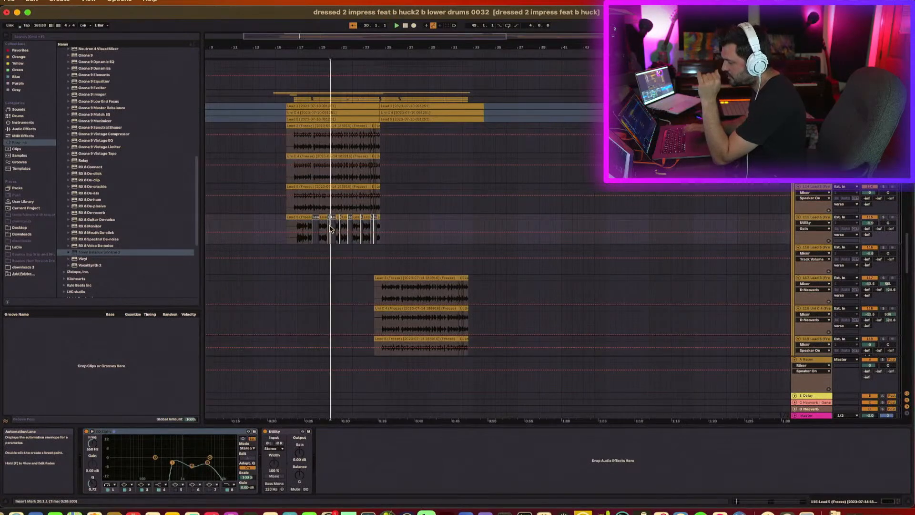
{"action": "scroll", "coordinate": [332, 228], "scroll_direction": "left", "scroll_amount": 6}
{"action": "key", "text": "space"}
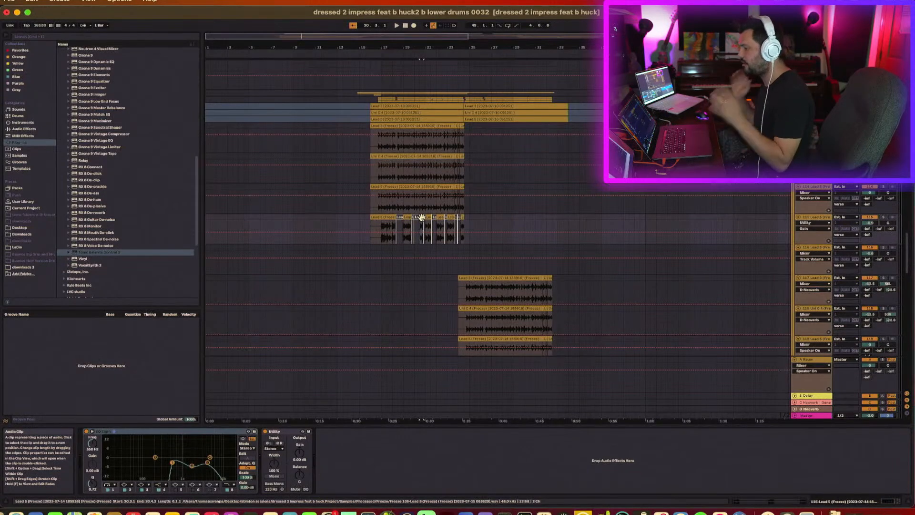
Step: Examine the stacked lead vocal tracks around bar 27, just after the 115-Lead 5 clips
{"action": "left_click", "coordinate": [490, 218]}
{"action": "scroll", "coordinate": [486, 218], "scroll_direction": "right", "scroll_amount": 5}
{"action": "scroll", "coordinate": [486, 219], "scroll_direction": "down", "scroll_amount": 1}
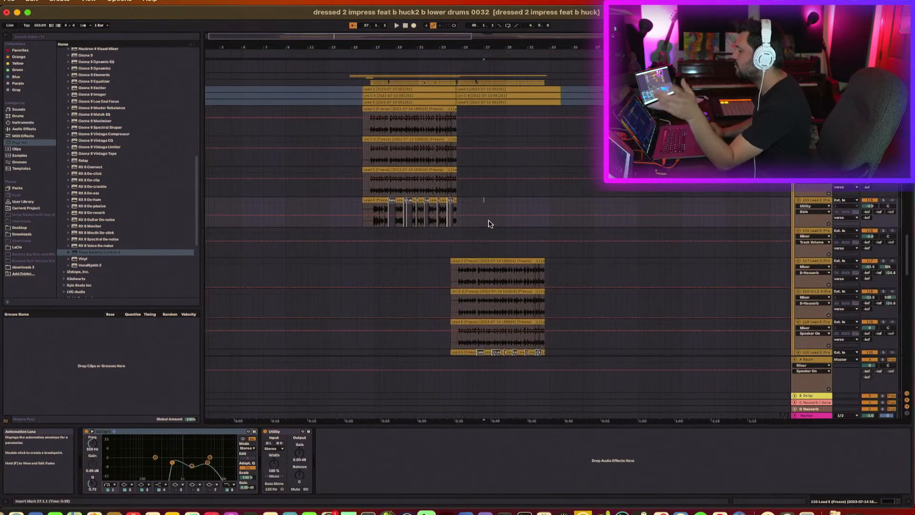
{"action": "scroll", "coordinate": [491, 224], "scroll_direction": "down", "scroll_amount": 10}
{"action": "scroll", "coordinate": [490, 223], "scroll_direction": "left", "scroll_amount": 5}
{"action": "scroll", "coordinate": [491, 222], "scroll_direction": "down", "scroll_amount": 3}
{"action": "scroll", "coordinate": [490, 221], "scroll_direction": "right", "scroll_amount": 5}
{"action": "scroll", "coordinate": [491, 221], "scroll_direction": "up", "scroll_amount": 10}
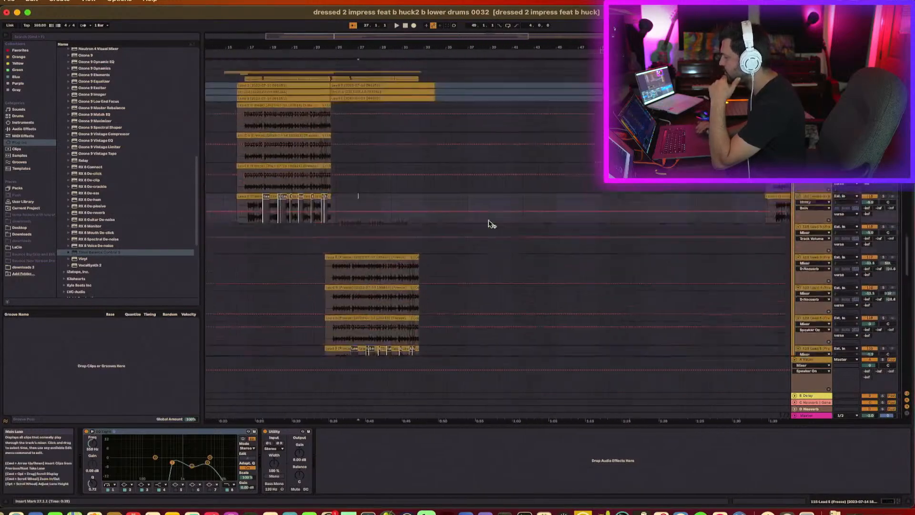
Step: Audition the short backup accents on the 97-uni backup track in the first and third prechoruses, from bars 19 and 101
{"action": "left_click_drag", "start_coordinate": [350, 49], "coordinate": [349, 21]}
{"action": "scroll", "coordinate": [363, 229], "scroll_direction": "up", "scroll_amount": 10}
{"action": "scroll", "coordinate": [363, 233], "scroll_direction": "up", "scroll_amount": 3}
{"action": "left_click", "coordinate": [279, 298]}
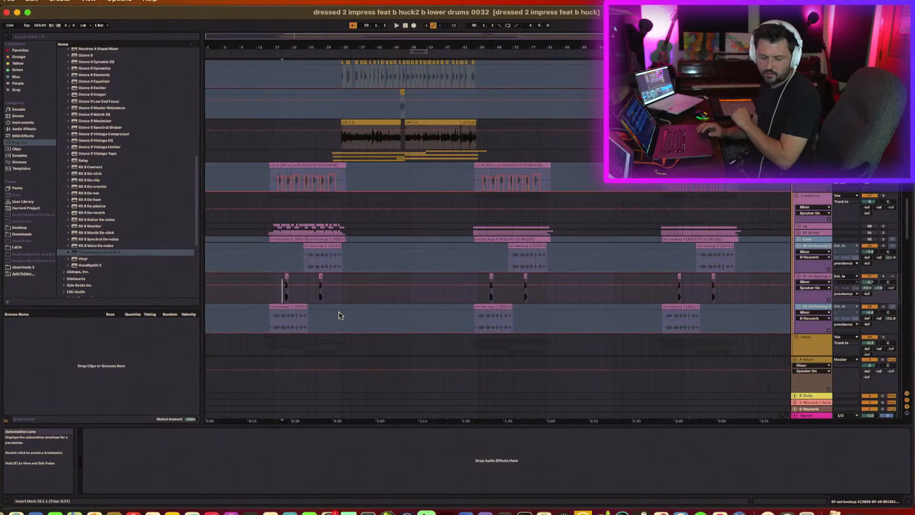
{"action": "key", "text": "space"}
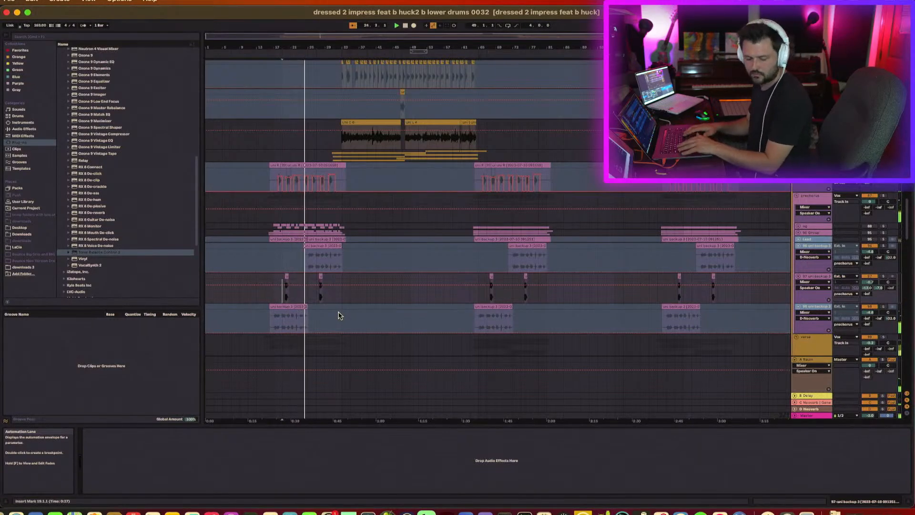
{"action": "left_click", "coordinate": [634, 297]}
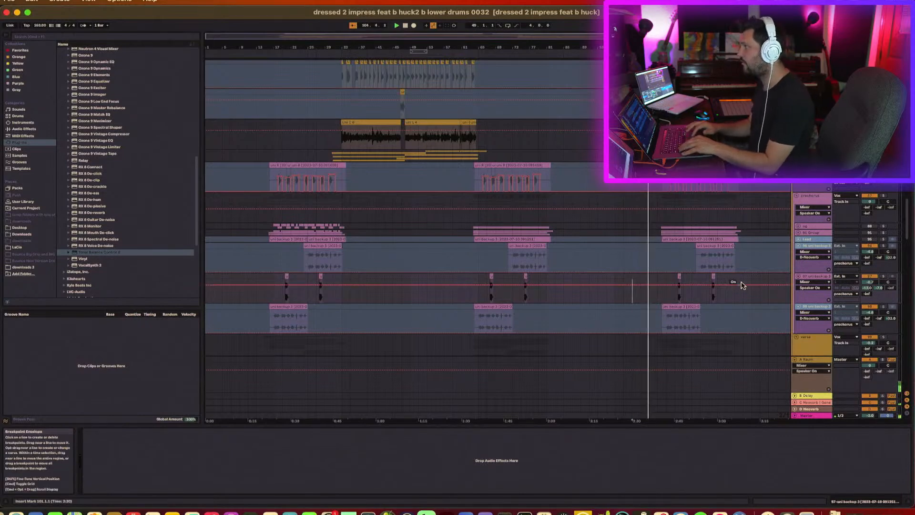
{"action": "scroll", "coordinate": [596, 290], "scroll_direction": "down", "scroll_amount": 2}
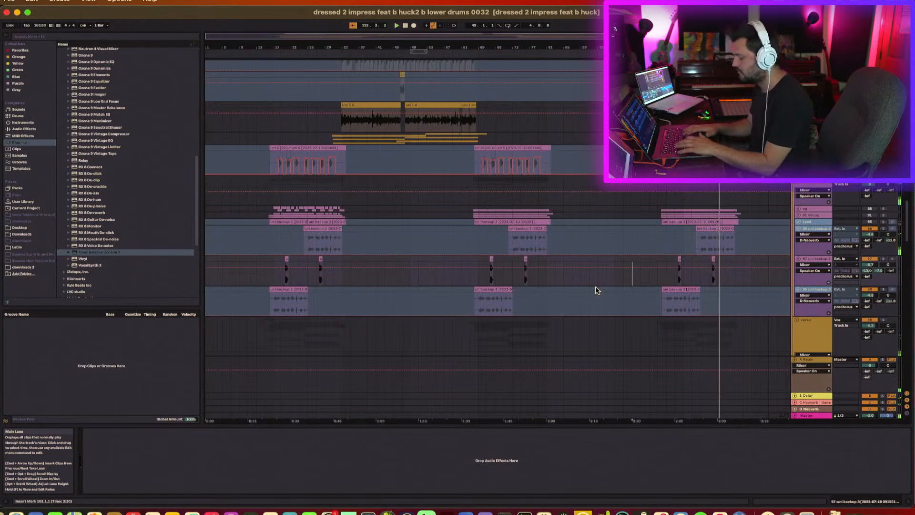
Step: Export the Master as a 32-bit, 48000 Hz WAV named "dressed 2 impress feat b huck2 b lower drums 0035"
{"action": "key", "text": "super+shift+r"}
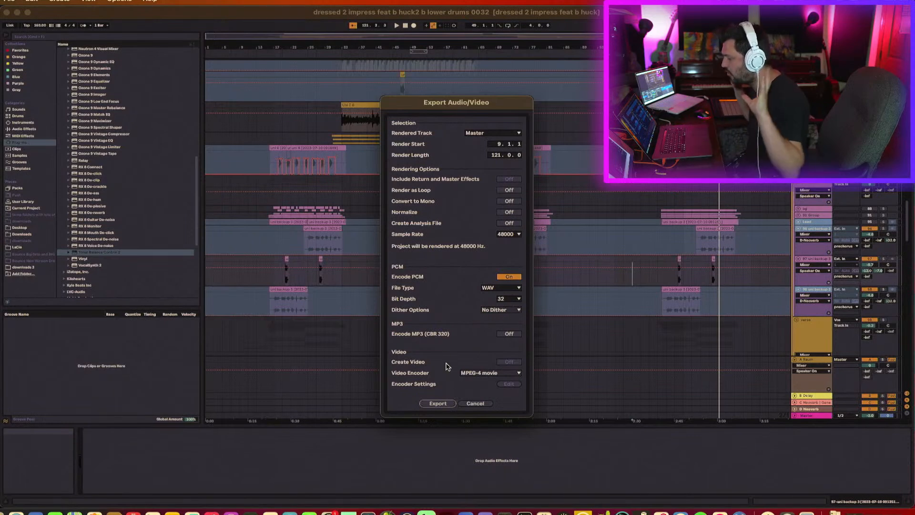
{"action": "left_click", "coordinate": [448, 403]}
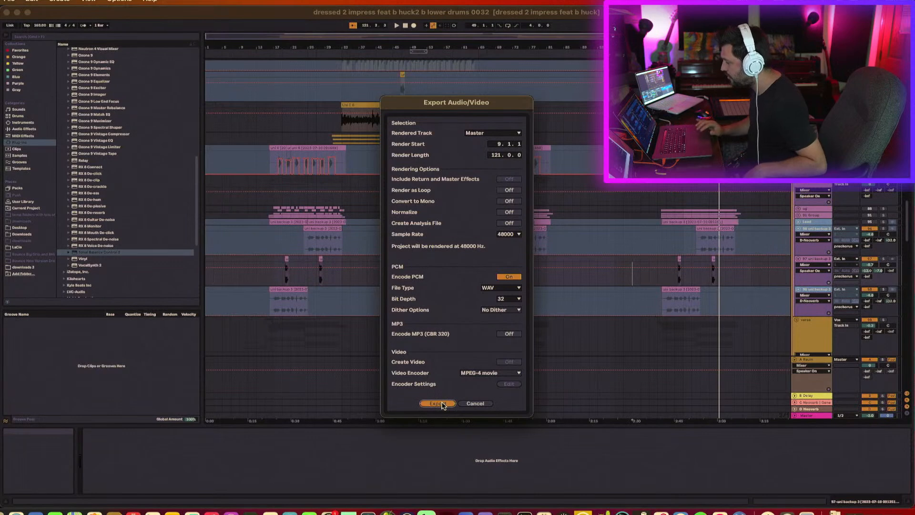
{"action": "key", "text": "Right"}
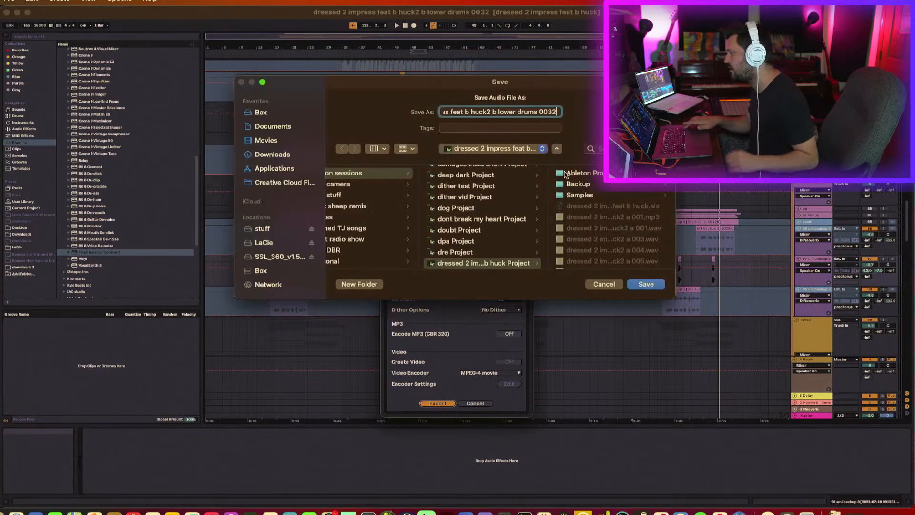
{"action": "key", "text": "BackSpace"}
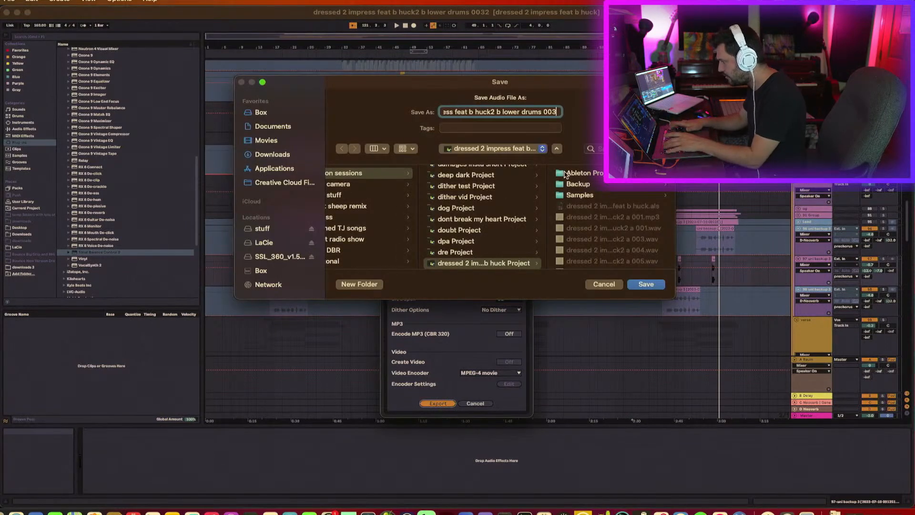
{"action": "type", "text": "5"}
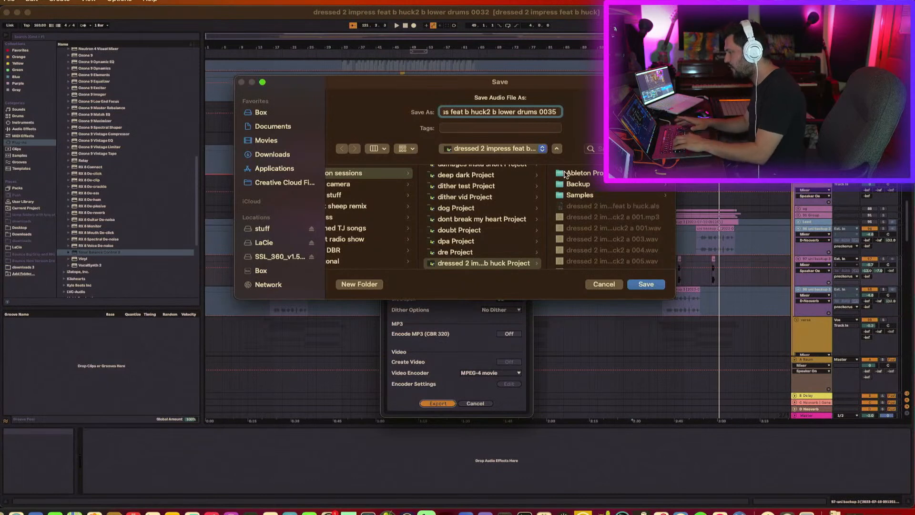
{"action": "key", "text": "Return"}
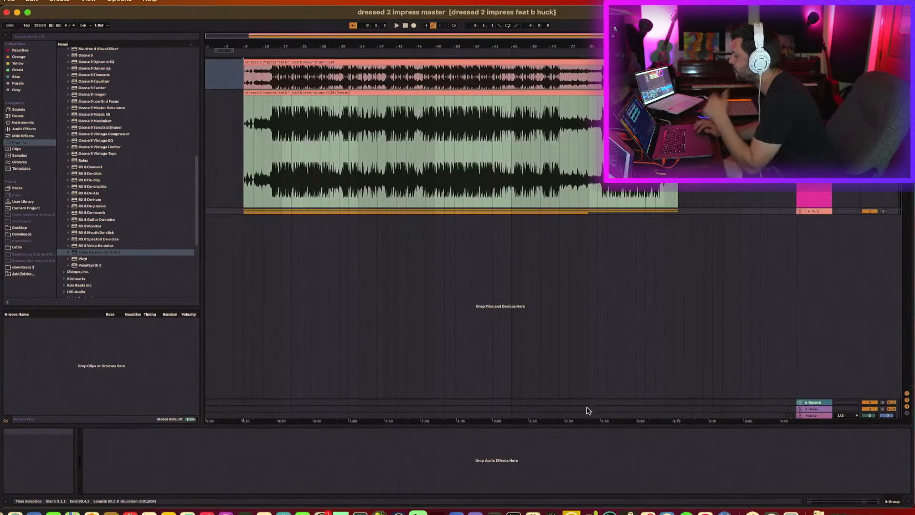
Step: Unfreeze the upper audio track in the "dressed 2 impress master" set
{"action": "left_click", "coordinate": [814, 138]}
{"action": "right_click", "coordinate": [814, 138]}
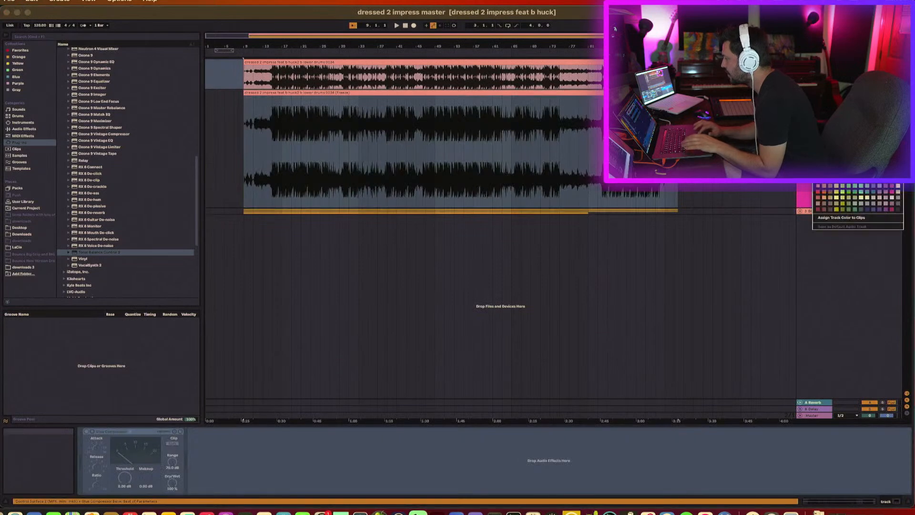
{"action": "left_click", "coordinate": [832, 160]}
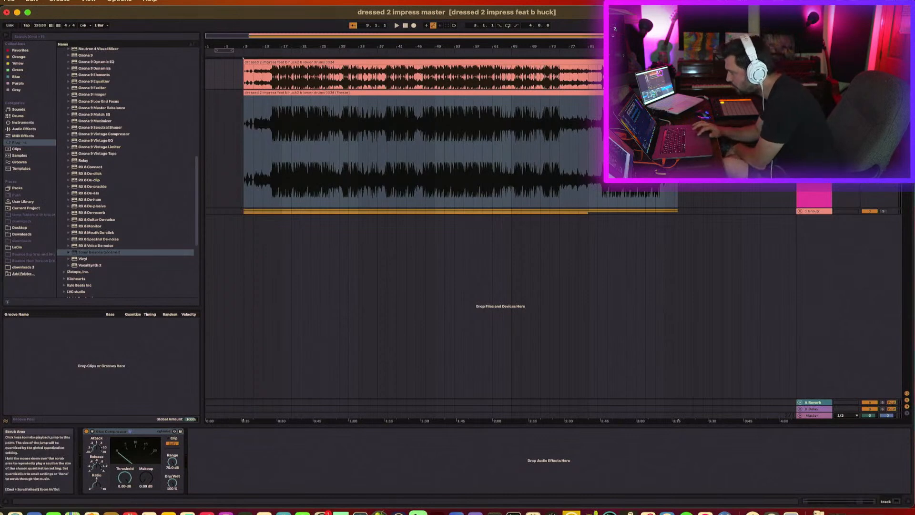
Step: Replace the upper track's 0034 clip at bar 9 with the exported 0035 mix file
{"action": "double_click", "coordinate": [371, 62]}
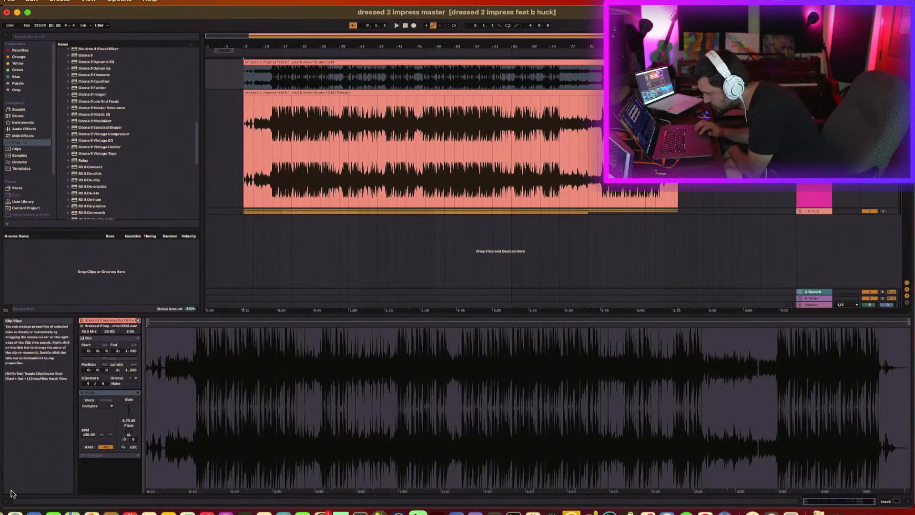
{"action": "left_click", "coordinate": [13, 513]}
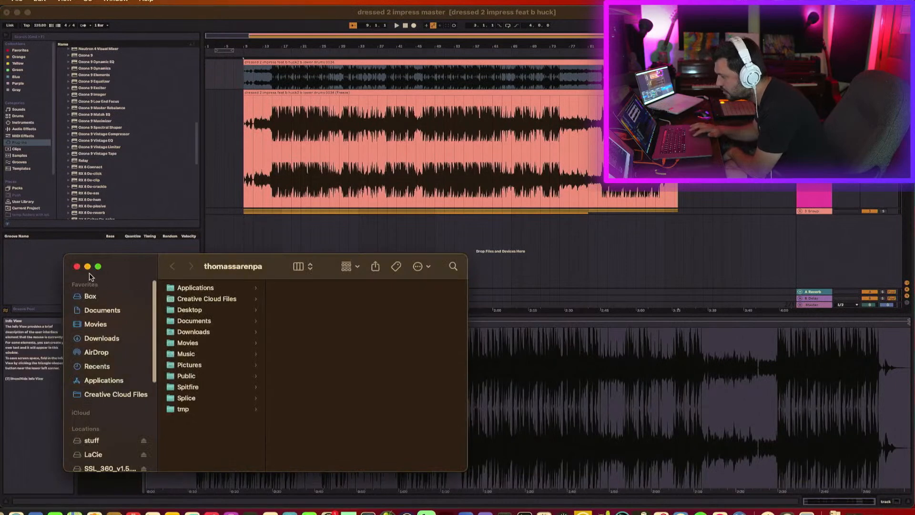
{"action": "left_click", "coordinate": [79, 267]}
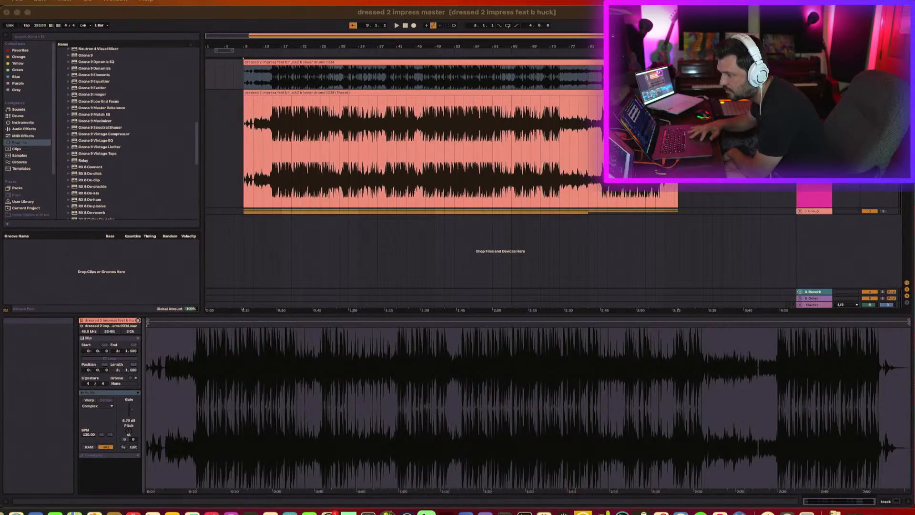
{"action": "mouse_move", "coordinate": [13, 315]}
{"action": "left_mouse_down"}
{"action": "mouse_move", "coordinate": [260, 286]}
{"action": "mouse_move", "coordinate": [401, 181]}
{"action": "mouse_move", "coordinate": [326, 96]}
{"action": "mouse_move", "coordinate": [244, 79]}
{"action": "left_mouse_up"}
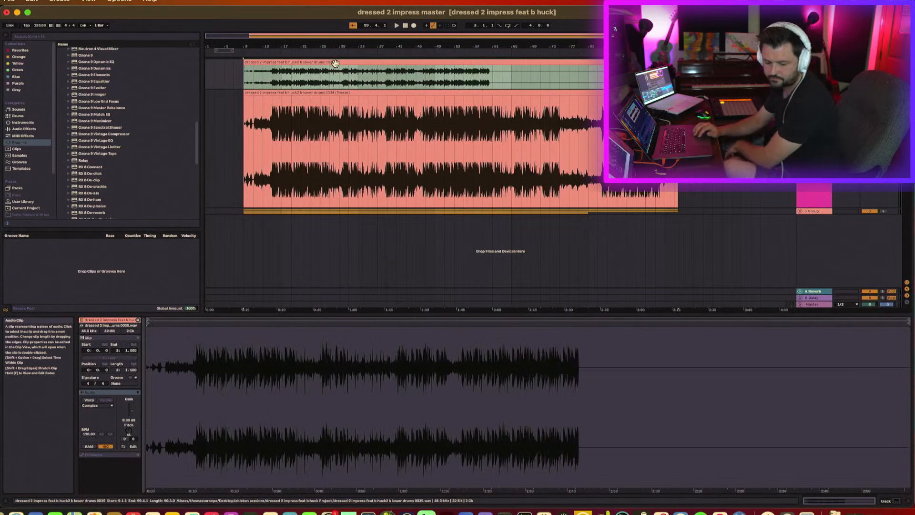
Step: Enlarge the 0035 track and compare its waveform alignment with the 0034 freeze clip below, from about bar 16 to bar 18
{"action": "left_click_drag", "start_coordinate": [814, 89], "coordinate": [814, 183]}
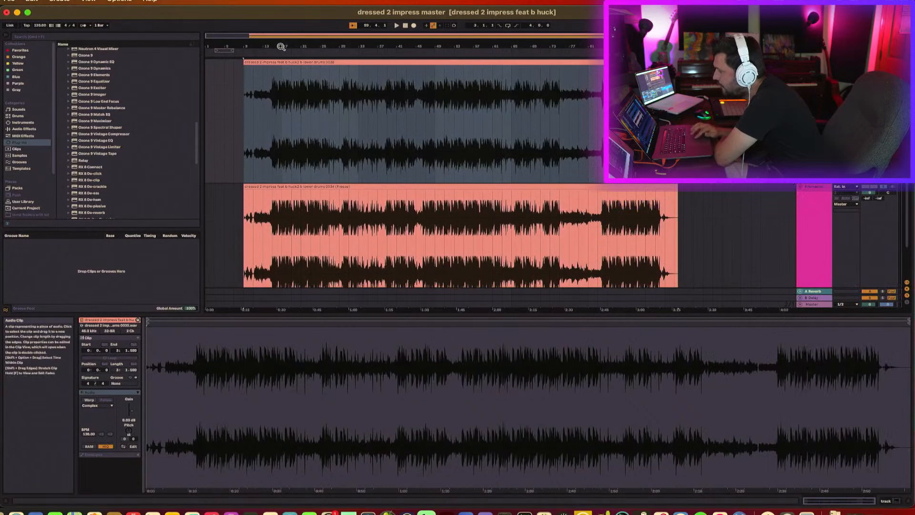
{"action": "scroll", "coordinate": [284, 111], "scroll_direction": "up", "scroll_amount": 4}
{"action": "left_click_drag", "start_coordinate": [277, 45], "coordinate": [277, 174]}
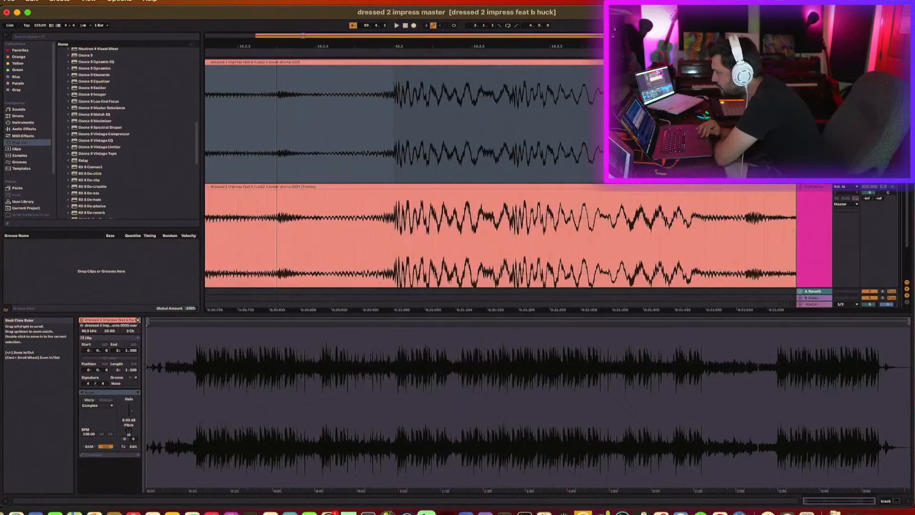
{"action": "scroll", "coordinate": [595, 94], "scroll_direction": "right", "scroll_amount": 10}
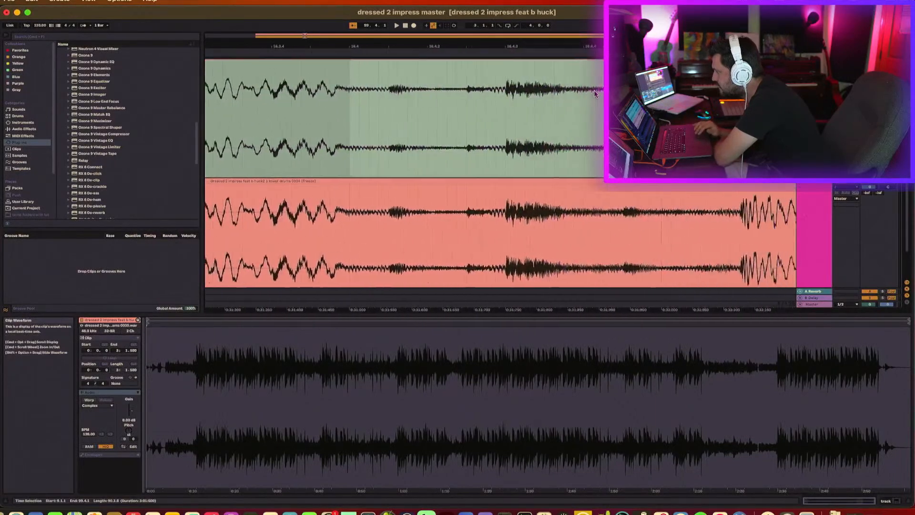
{"action": "scroll", "coordinate": [595, 94], "scroll_direction": "right", "scroll_amount": 15}
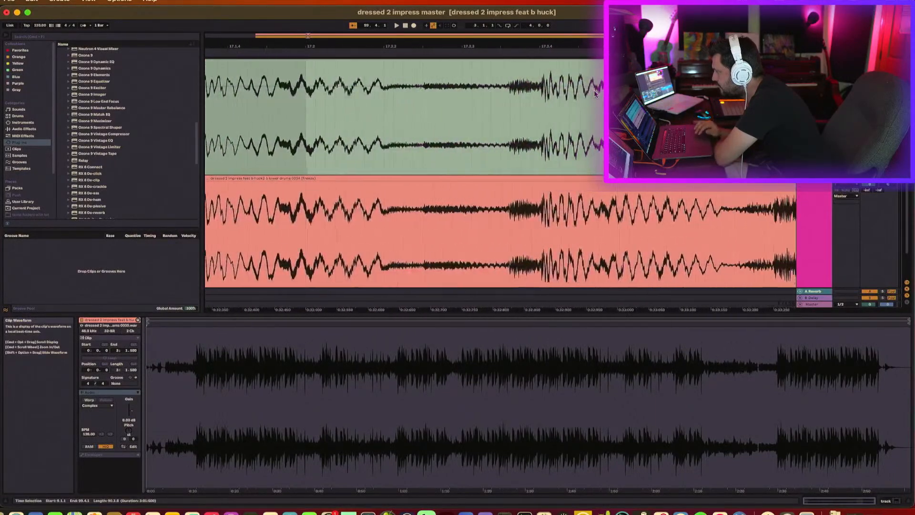
{"action": "scroll", "coordinate": [595, 94], "scroll_direction": "right", "scroll_amount": 18}
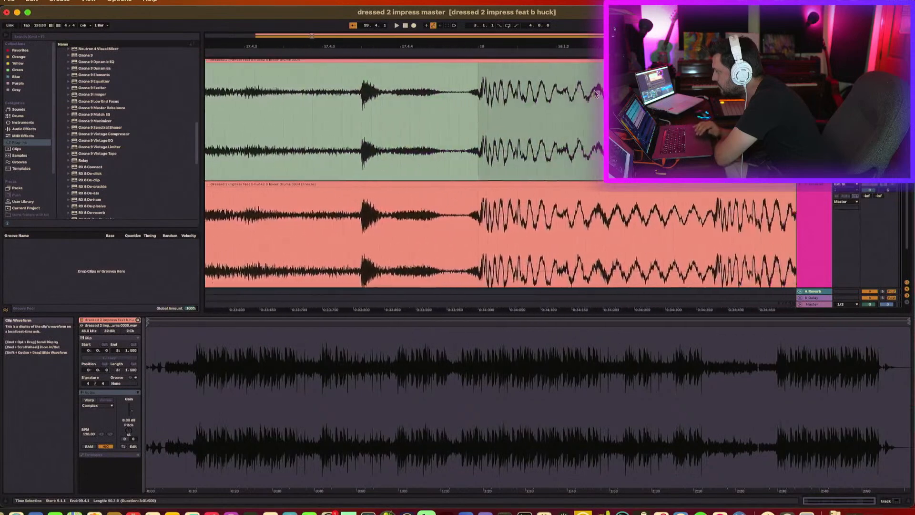
{"action": "left_click_drag", "start_coordinate": [458, 46], "coordinate": [457, 3]}
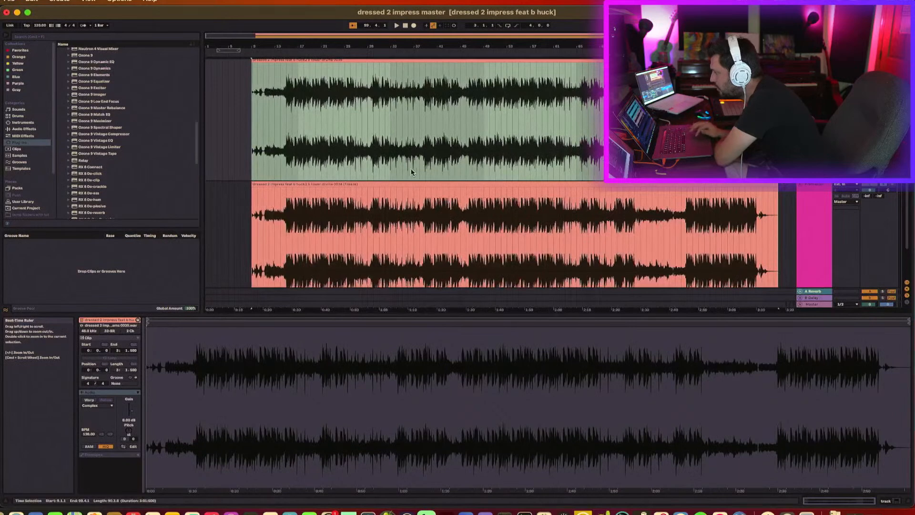
Step: Raise the 0035 clip's gain to about 6.75 dB, checking the waveform peaks for clipping
{"action": "left_click", "coordinate": [129, 420]}
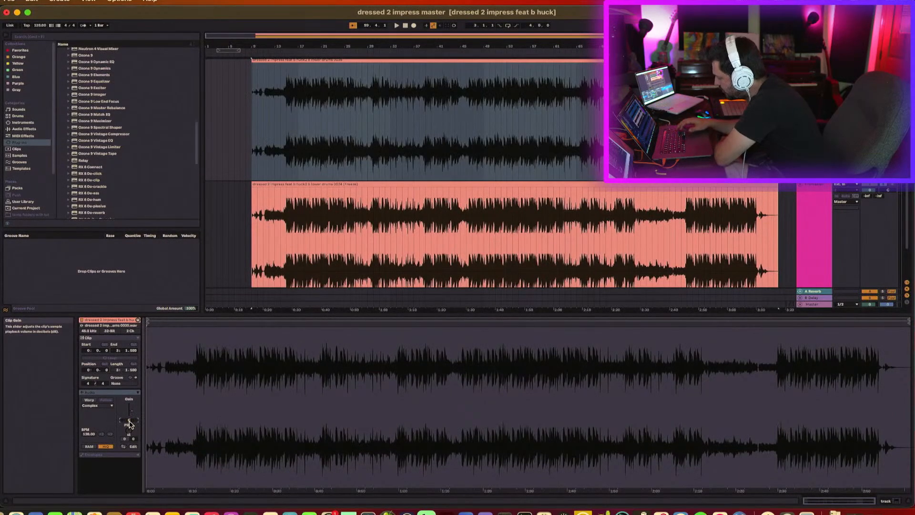
{"action": "left_click_drag", "start_coordinate": [129, 422], "coordinate": [129, 423]}
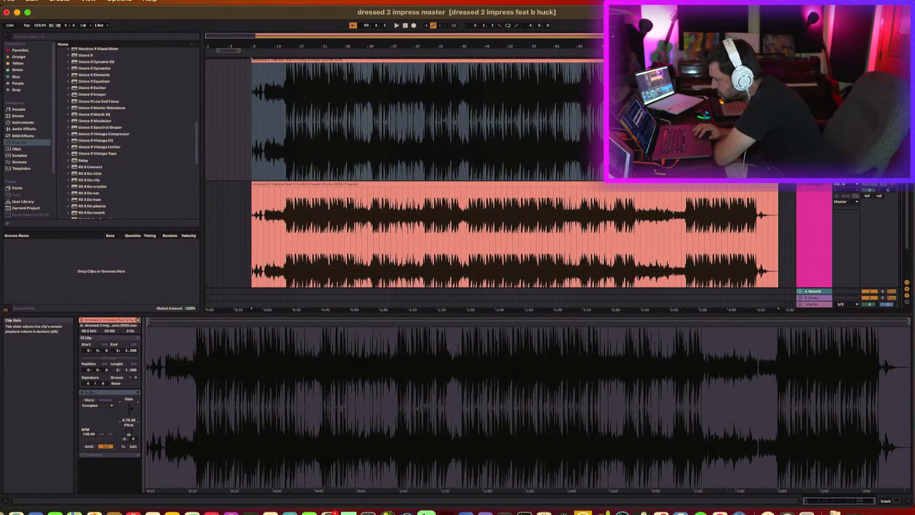
{"action": "left_click_drag", "start_coordinate": [130, 409], "coordinate": [131, 411]}
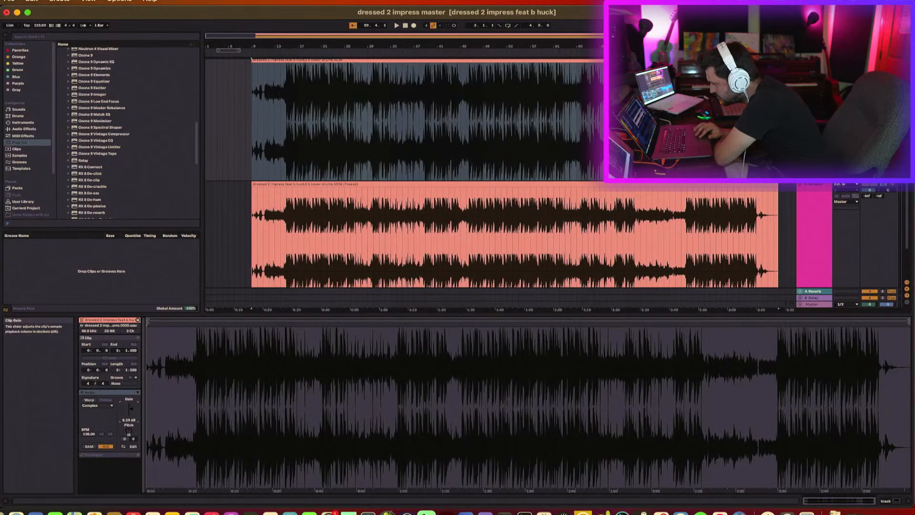
{"action": "mouse_move", "coordinate": [227, 327]}
{"action": "left_mouse_down"}
{"action": "mouse_move", "coordinate": [227, 343]}
{"action": "mouse_move", "coordinate": [227, 327]}
{"action": "left_mouse_up"}
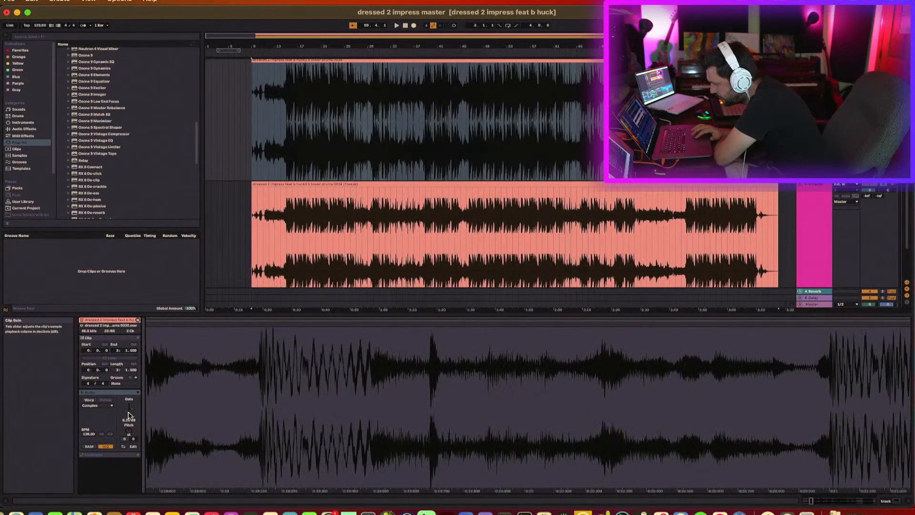
{"action": "left_click_drag", "start_coordinate": [133, 413], "coordinate": [133, 411]}
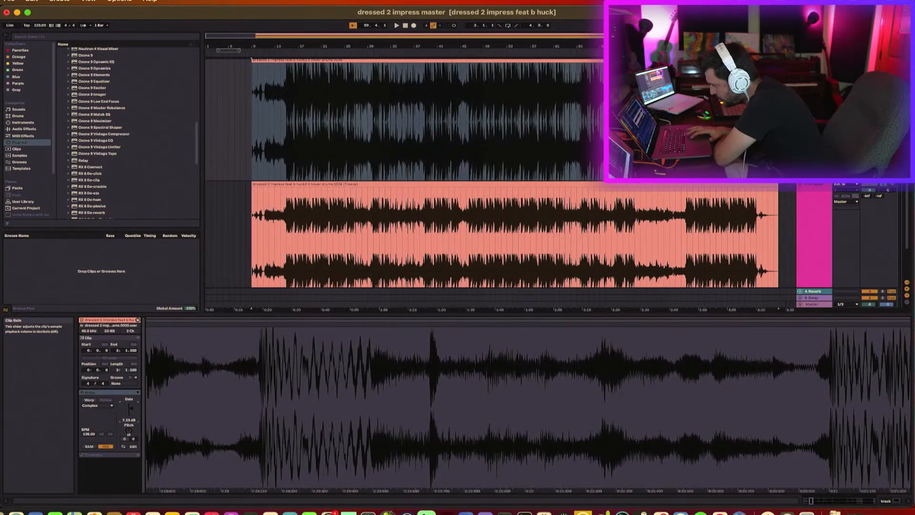
{"action": "left_click_drag", "start_coordinate": [407, 325], "coordinate": [408, 271]}
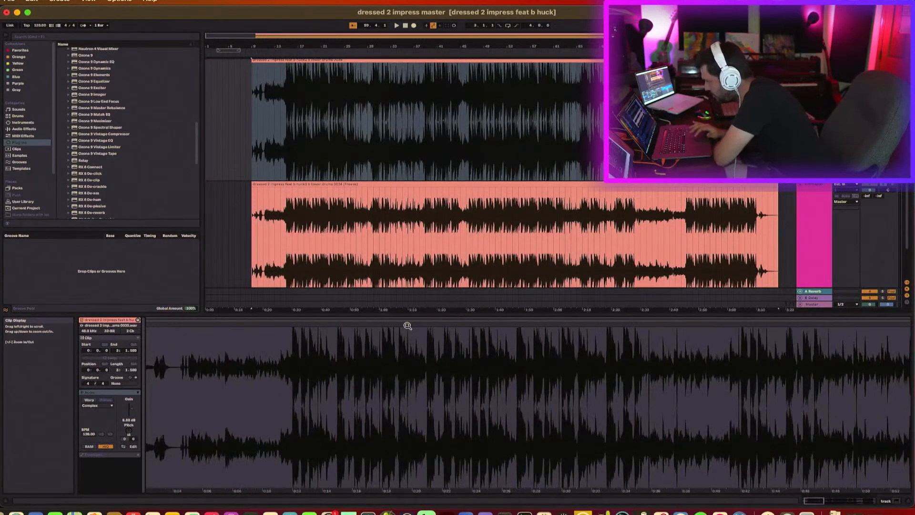
{"action": "left_click_drag", "start_coordinate": [522, 326], "coordinate": [423, 336]}
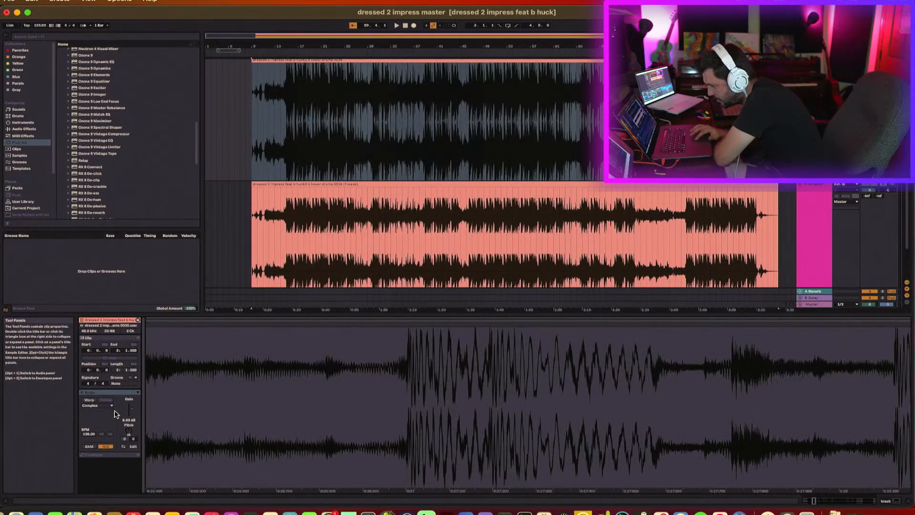
{"action": "left_click_drag", "start_coordinate": [131, 408], "coordinate": [130, 409]}
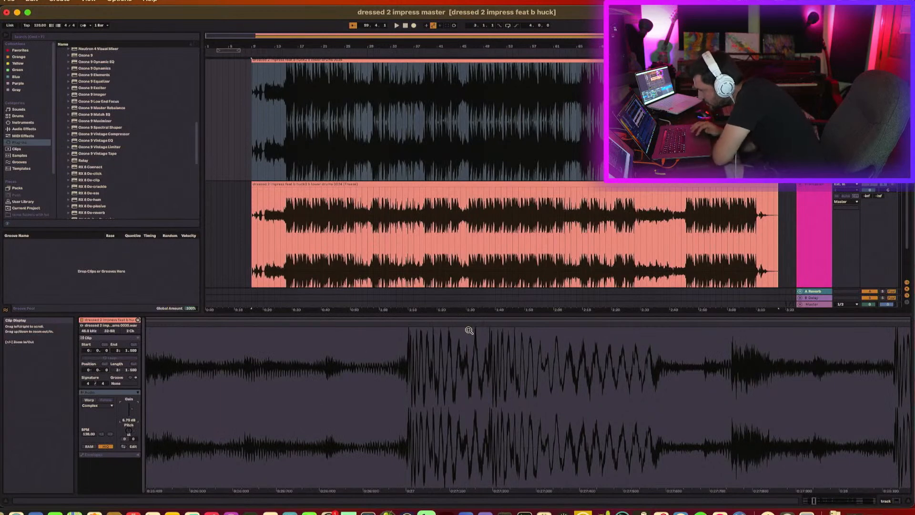
{"action": "left_click_drag", "start_coordinate": [465, 324], "coordinate": [262, 324]}
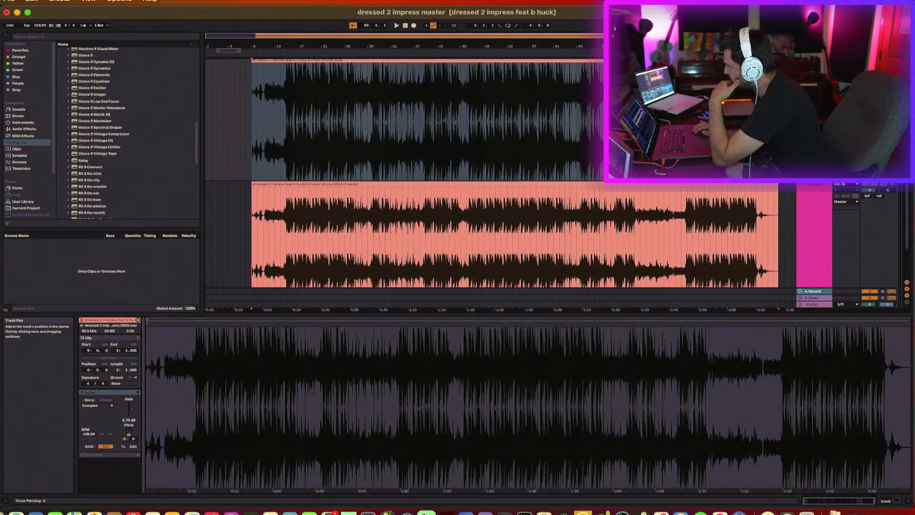
Step: Play the gain-adjusted 0035 mix through the upper track from bar 15
{"action": "scroll", "coordinate": [515, 173], "scroll_direction": "up", "scroll_amount": 1}
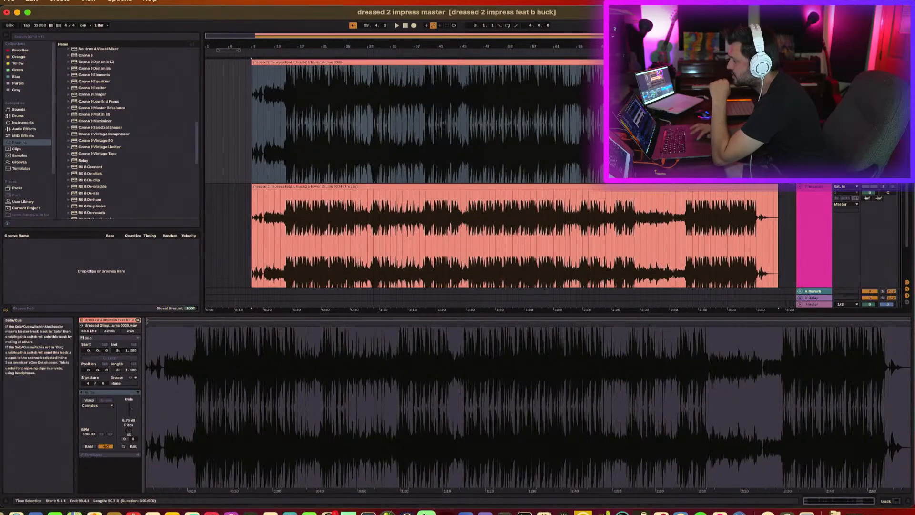
{"action": "left_click", "coordinate": [287, 163]}
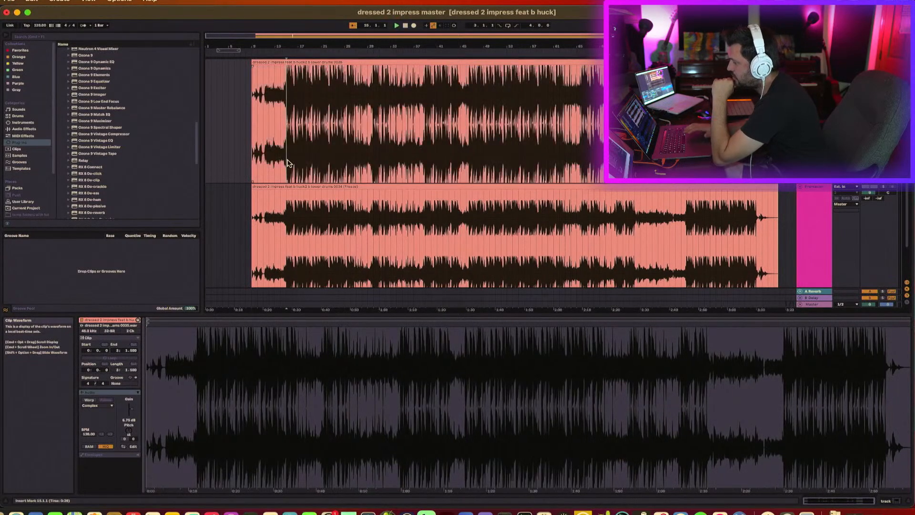
{"action": "key", "text": "space"}
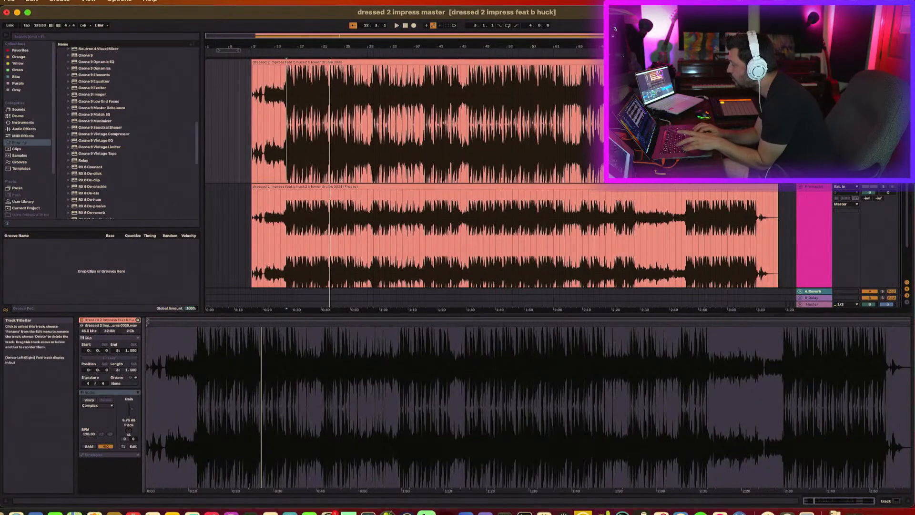
Step: Freeze the upper track and copy its frozen 0035 clip onto the Premaster track in place of the 0034 freeze
{"action": "right_click", "coordinate": [810, 125]}
{"action": "left_click", "coordinate": [828, 169]}
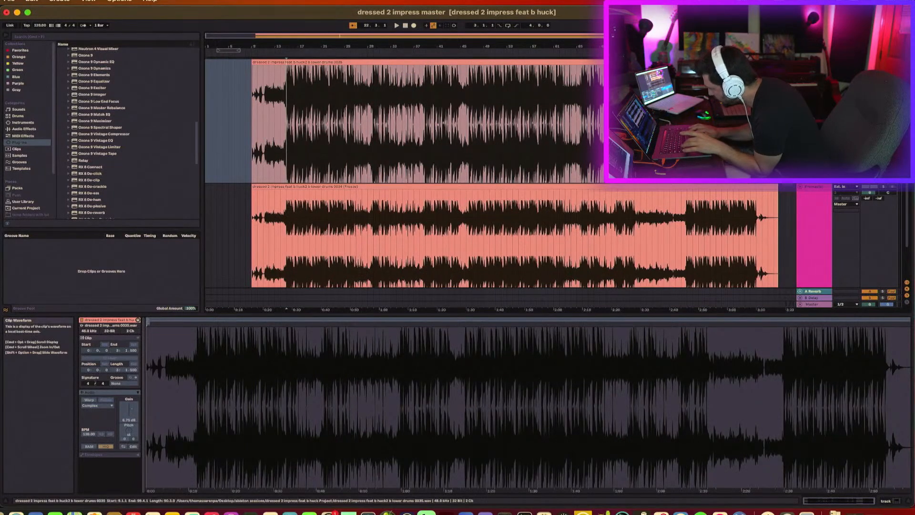
{"action": "left_click", "coordinate": [362, 62]}
{"action": "left_click_drag", "start_coordinate": [728, 62], "coordinate": [728, 194]}
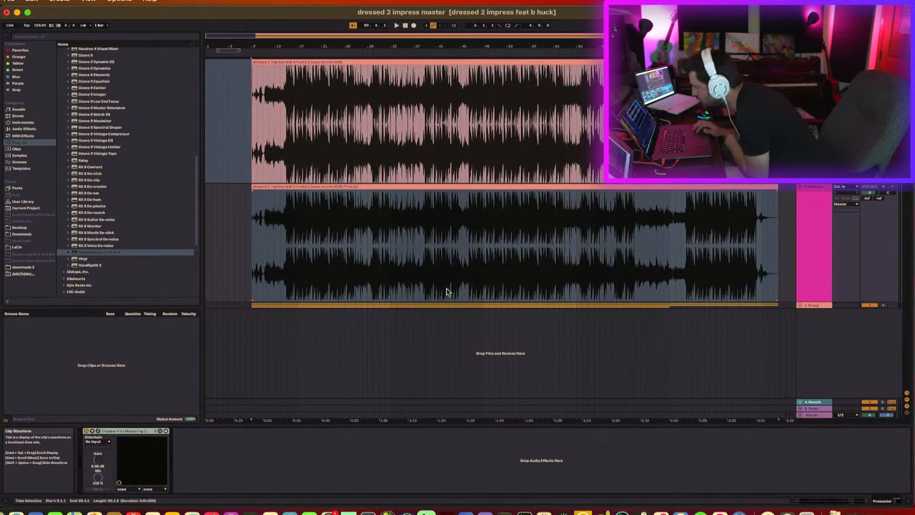
Step: Enlarge the Premaster track, compare its frozen clip with the upper 0035 clip near bar 30, and play from there
{"action": "left_click_drag", "start_coordinate": [813, 305], "coordinate": [810, 341]}
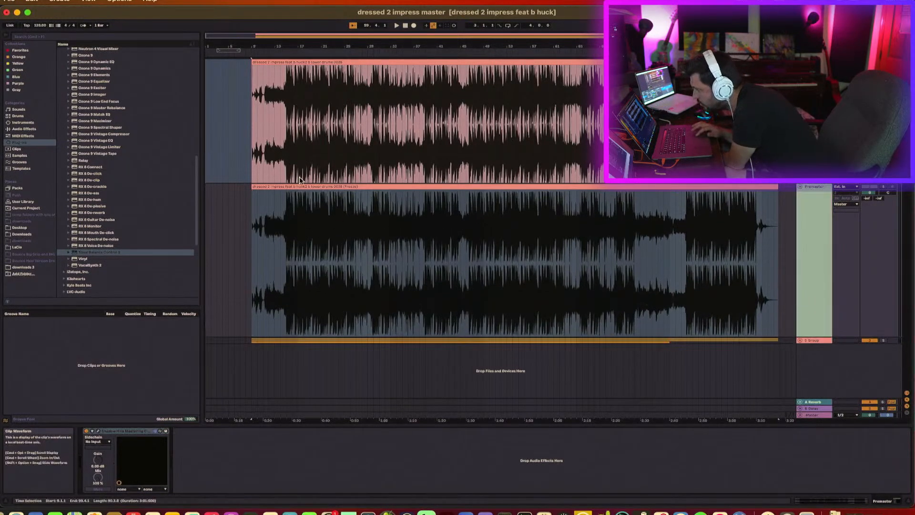
{"action": "left_click_drag", "start_coordinate": [301, 47], "coordinate": [307, 128]}
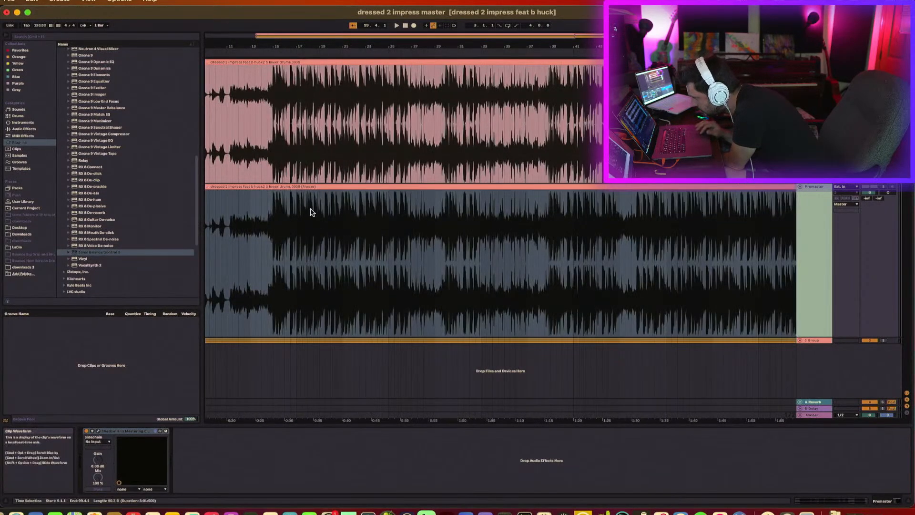
{"action": "left_click_drag", "start_coordinate": [347, 46], "coordinate": [283, 206]}
{"action": "left_click", "coordinate": [280, 207]}
{"action": "left_click_drag", "start_coordinate": [304, 45], "coordinate": [305, 102]}
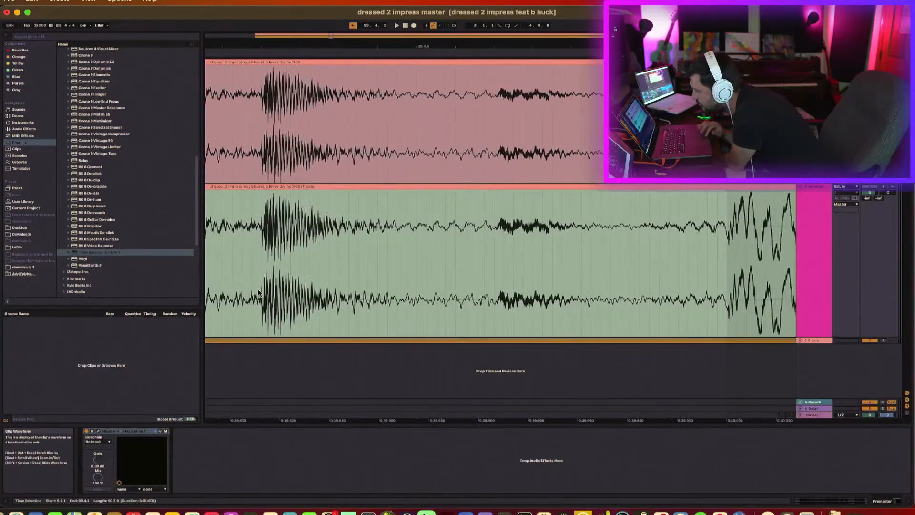
{"action": "scroll", "coordinate": [267, 274], "scroll_direction": "left", "scroll_amount": 1}
{"action": "left_click", "coordinate": [292, 332]}
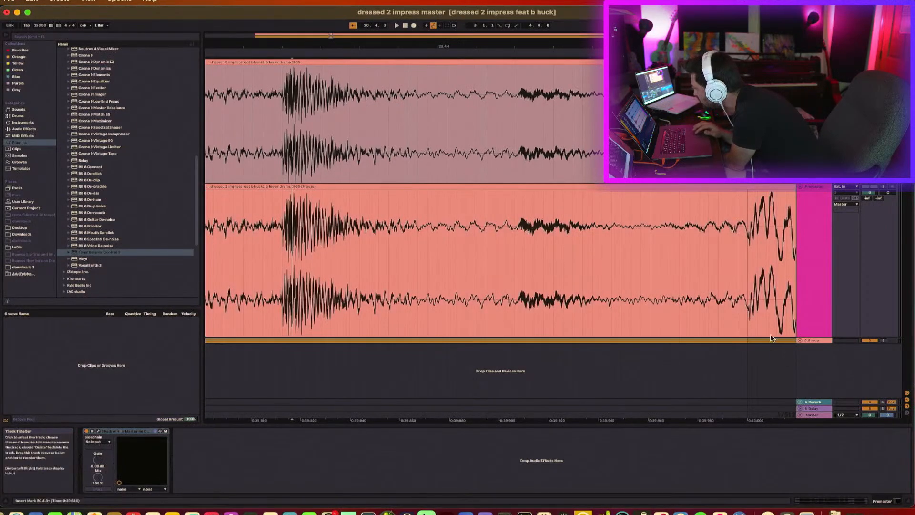
{"action": "key", "text": "space"}
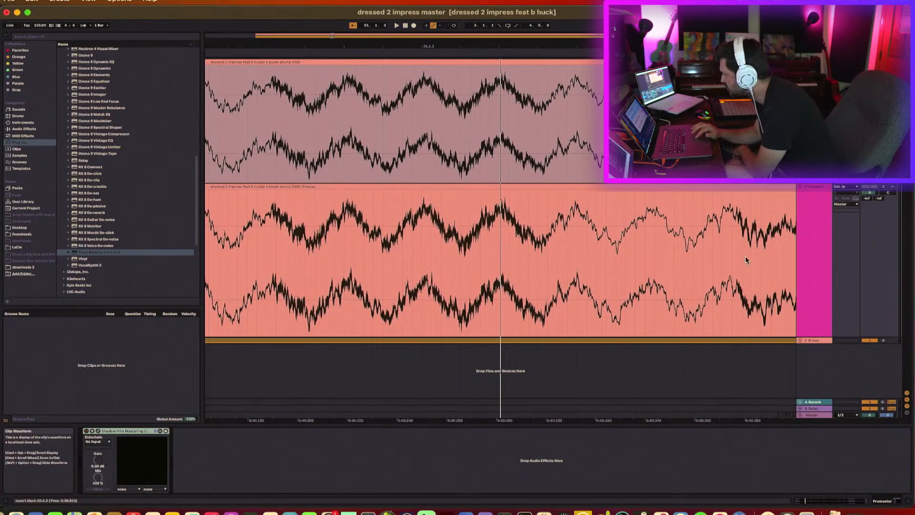
Step: Route the Premaster track's output to Ext. Out 1/2 and check its level in the Session mixer
{"action": "left_click", "coordinate": [855, 205]}
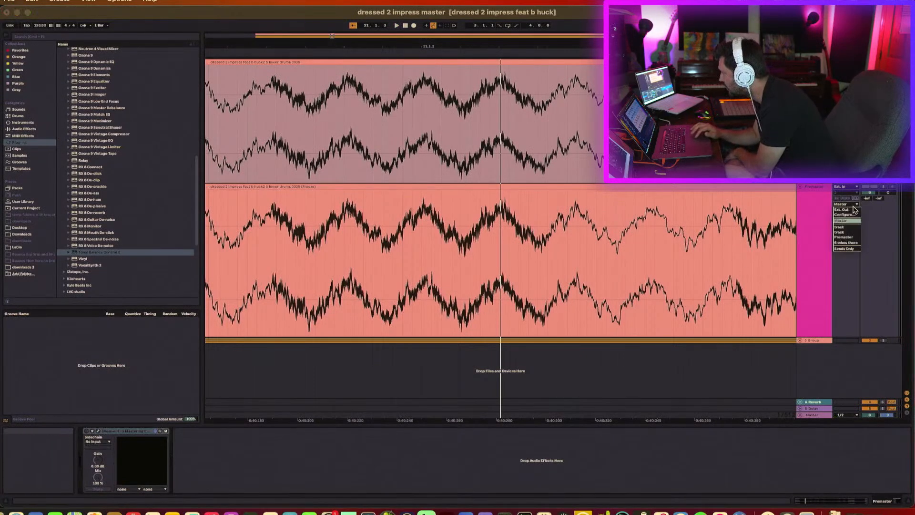
{"action": "left_click", "coordinate": [851, 210]}
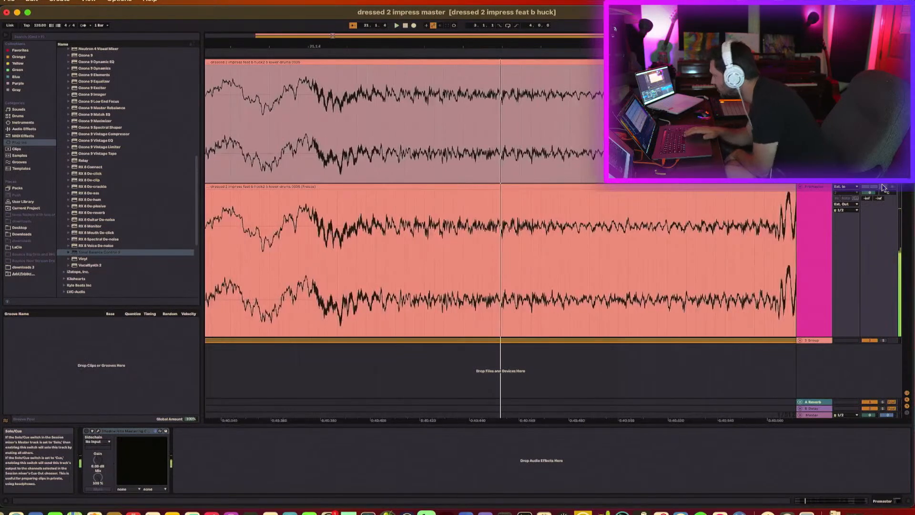
{"action": "key", "text": "Tab"}
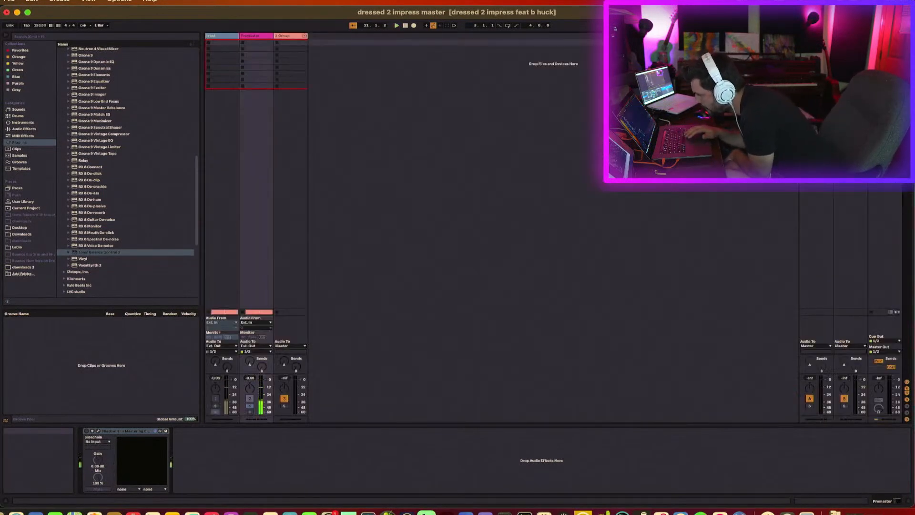
{"action": "key", "text": "Tab"}
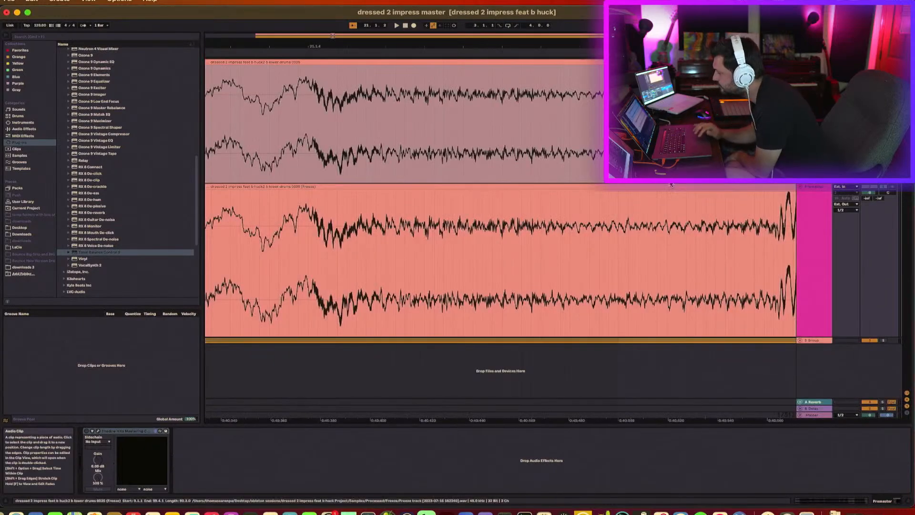
Step: Lower the Premaster clip's gain to about -3.88 dB and inspect its waveform peaks around bar 16
{"action": "left_click_drag", "start_coordinate": [288, 46], "coordinate": [315, 46]}
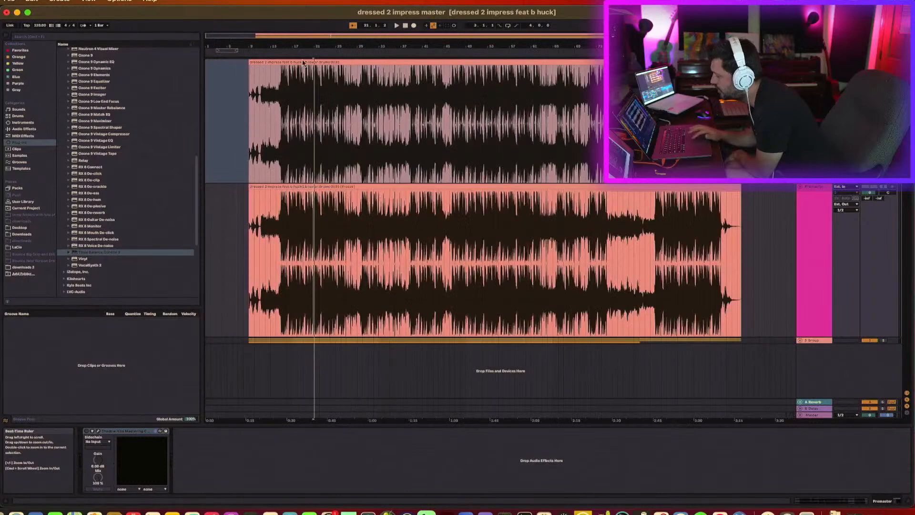
{"action": "left_click", "coordinate": [89, 433]}
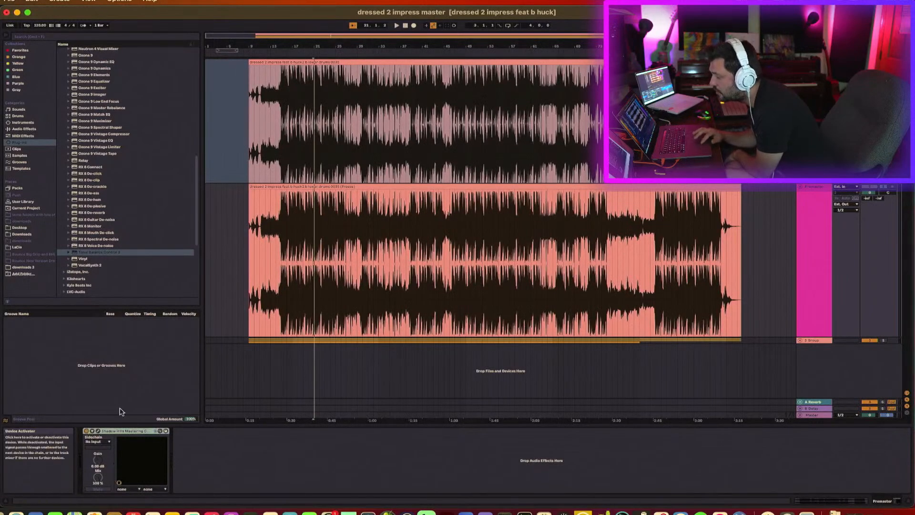
{"action": "double_click", "coordinate": [414, 196]}
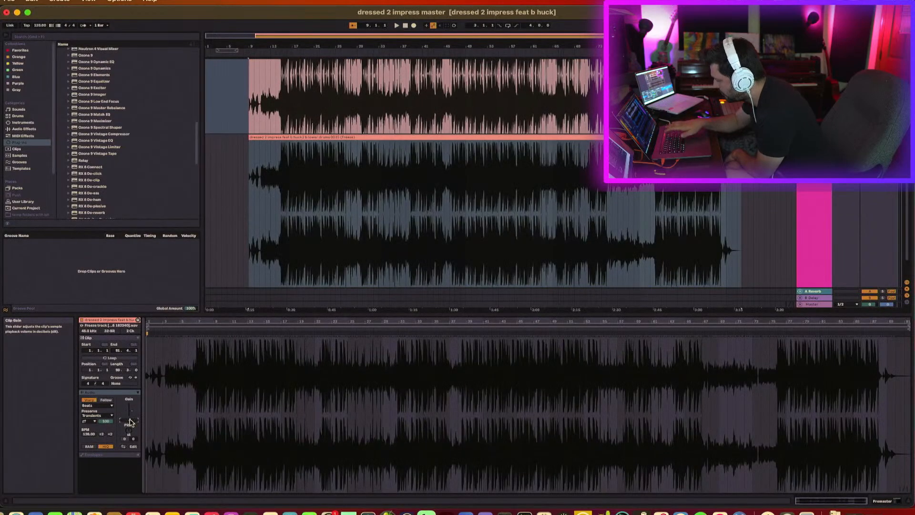
{"action": "left_click_drag", "start_coordinate": [130, 421], "coordinate": [130, 422]}
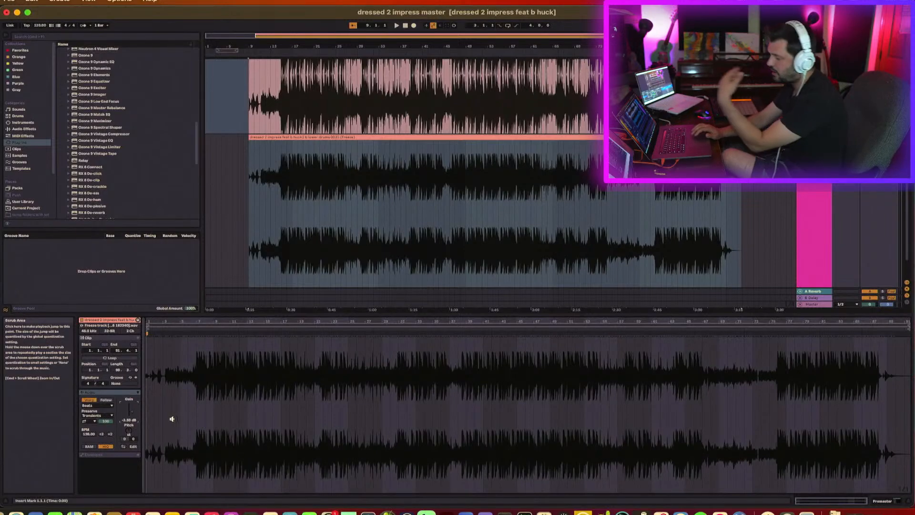
{"action": "left_click_drag", "start_coordinate": [198, 323], "coordinate": [198, 414]}
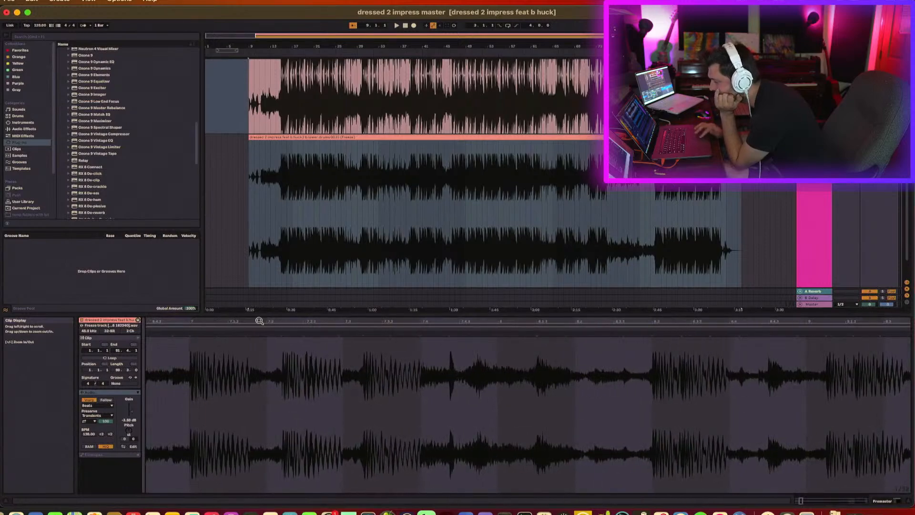
{"action": "left_click_drag", "start_coordinate": [290, 46], "coordinate": [288, 183]}
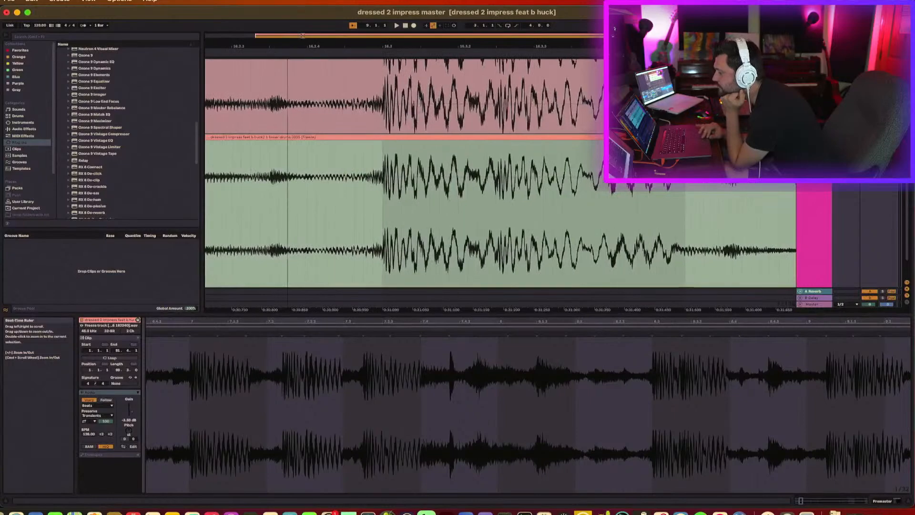
{"action": "left_click_drag", "start_coordinate": [383, 46], "coordinate": [290, 47]}
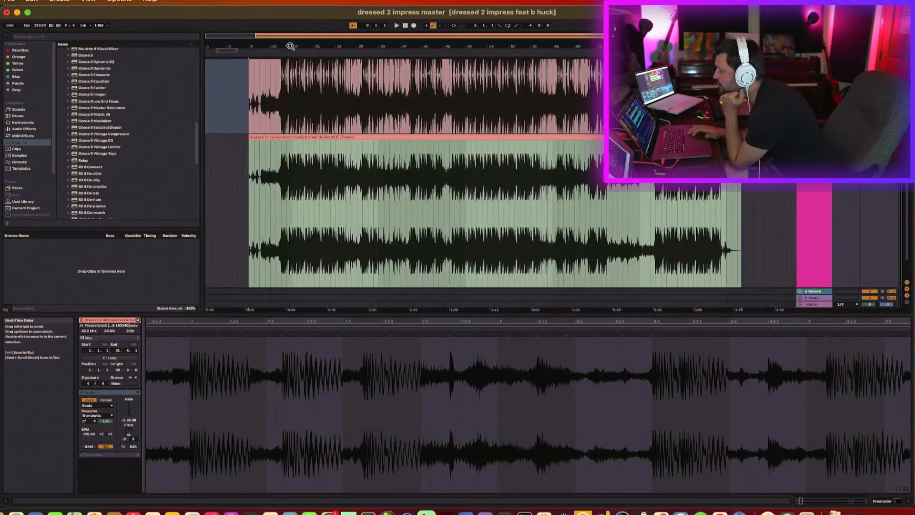
Step: Review the Premaster track's Shadow Hills Mastering Compressor settings, start playback, and return to the arrangement
{"action": "double_click", "coordinate": [815, 139]}
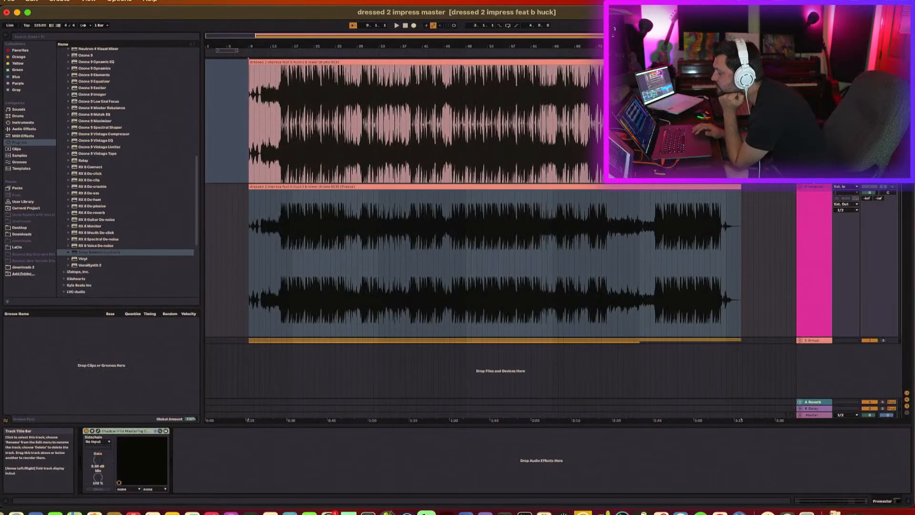
{"action": "left_click", "coordinate": [96, 432]}
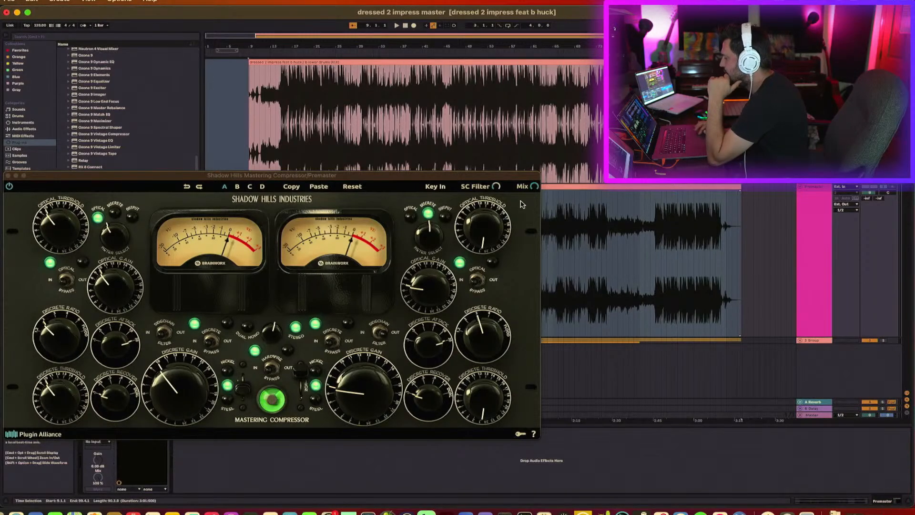
{"action": "left_click", "coordinate": [496, 190]}
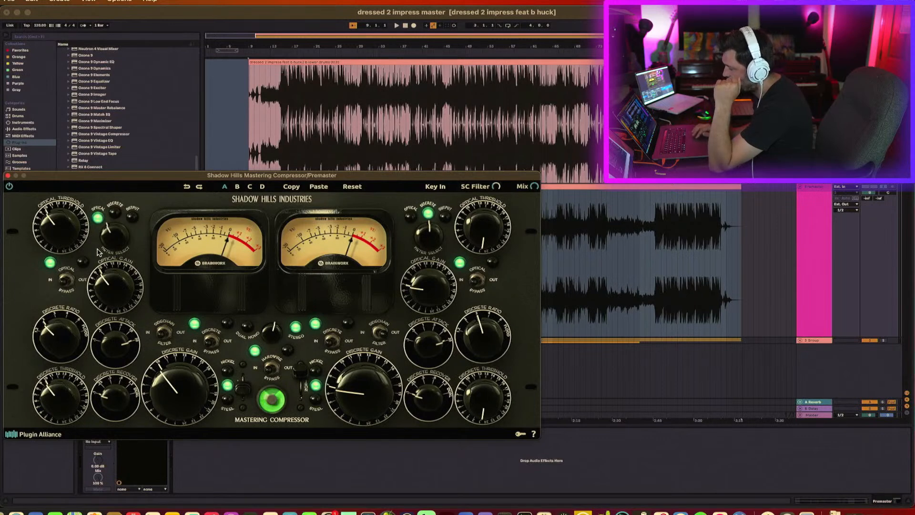
{"action": "key", "text": "space"}
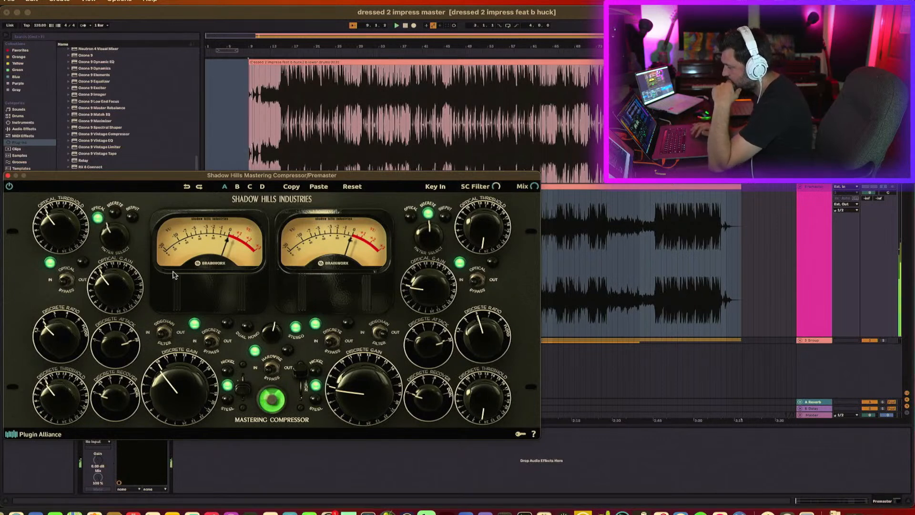
{"action": "left_click", "coordinate": [269, 156]}
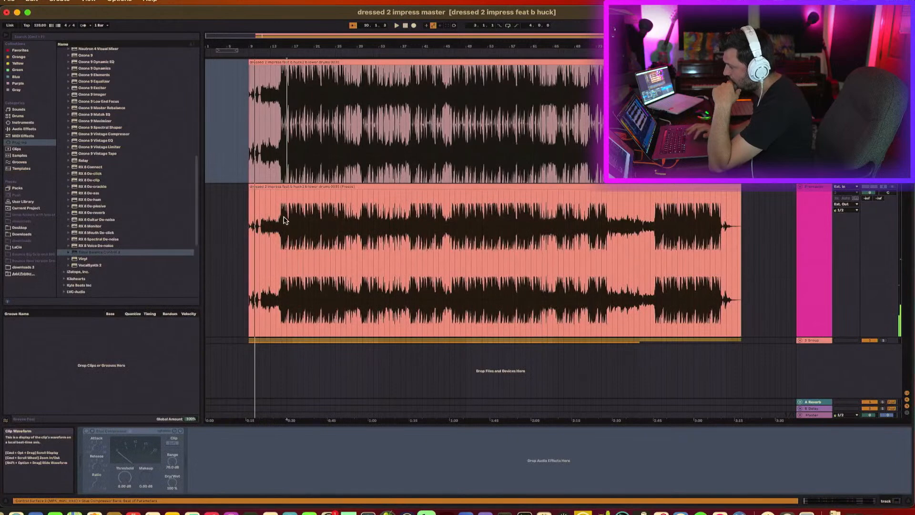
Step: Play the track around bar 15 and compare the sound with the Premaster's Shadow Hills Mastering Compressor toggled
{"action": "key", "text": "space"}
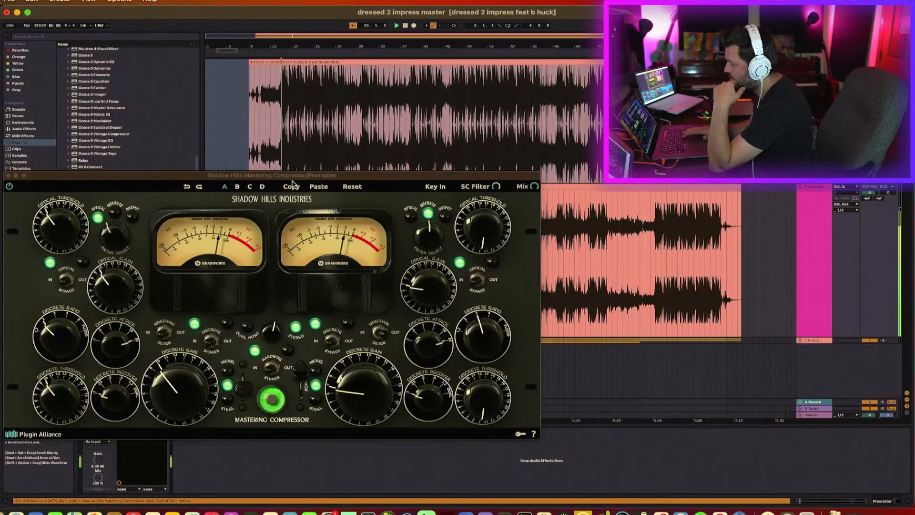
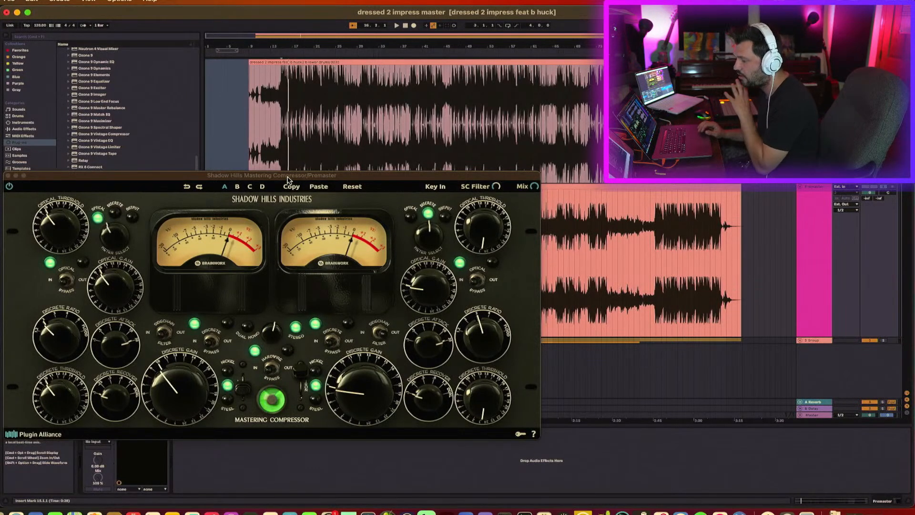
{"action": "left_click", "coordinate": [288, 178]}
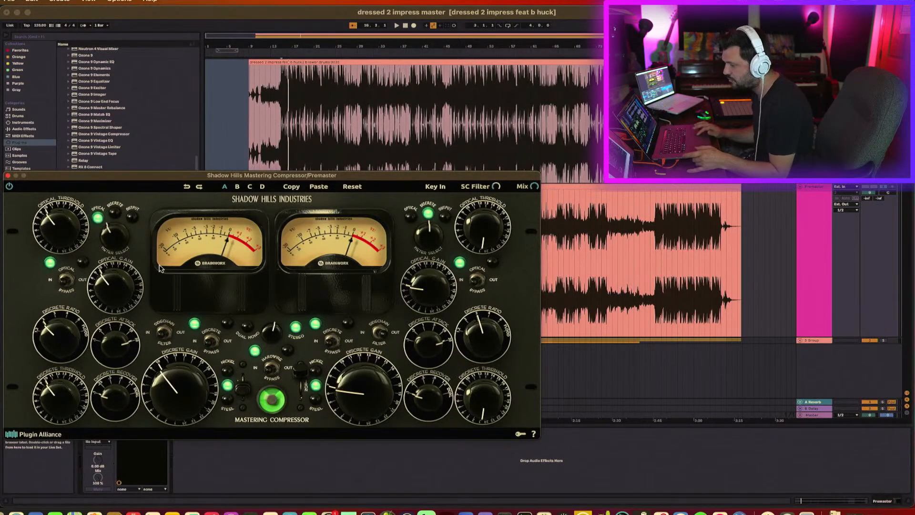
{"action": "key", "text": "space"}
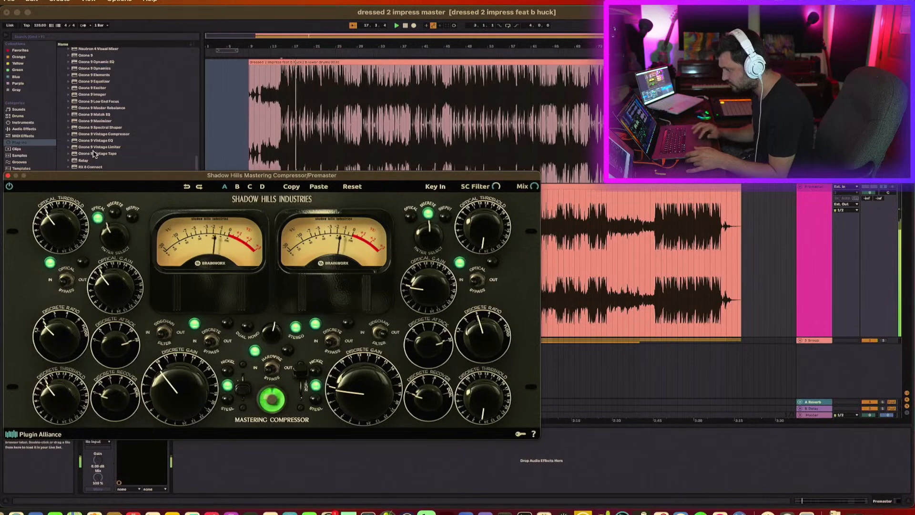
{"action": "left_click_drag", "start_coordinate": [94, 175], "coordinate": [128, 86]}
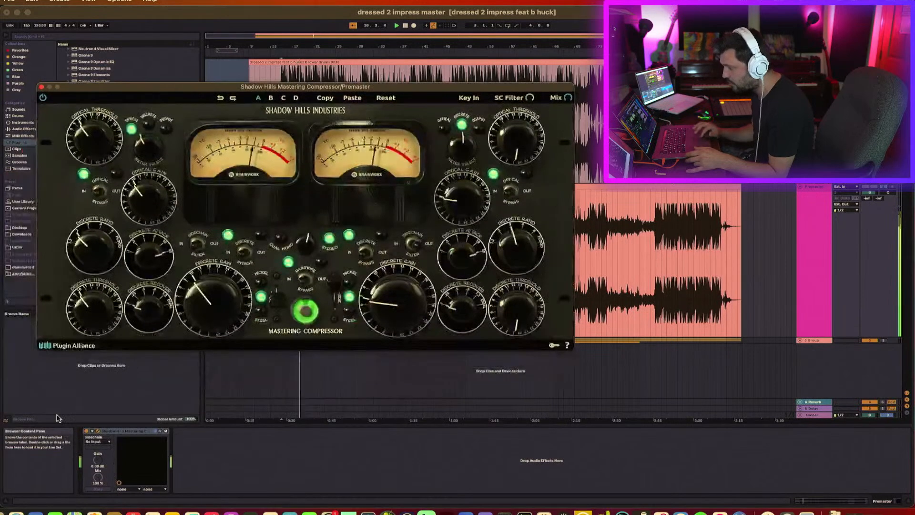
{"action": "left_click", "coordinate": [86, 433]}
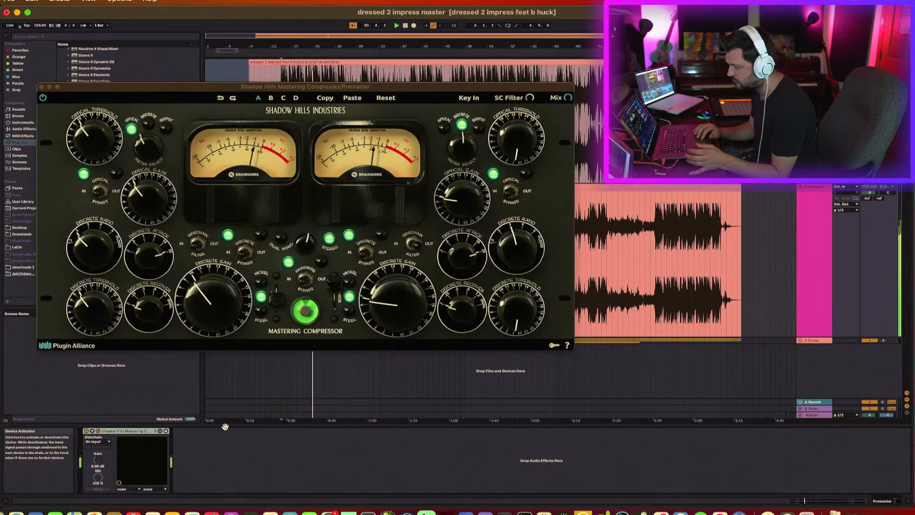
Step: Open the Master track's Vertigo VSM-3 for review and close the Premaster's Shadow Hills compressor window
{"action": "left_click", "coordinate": [811, 416]}
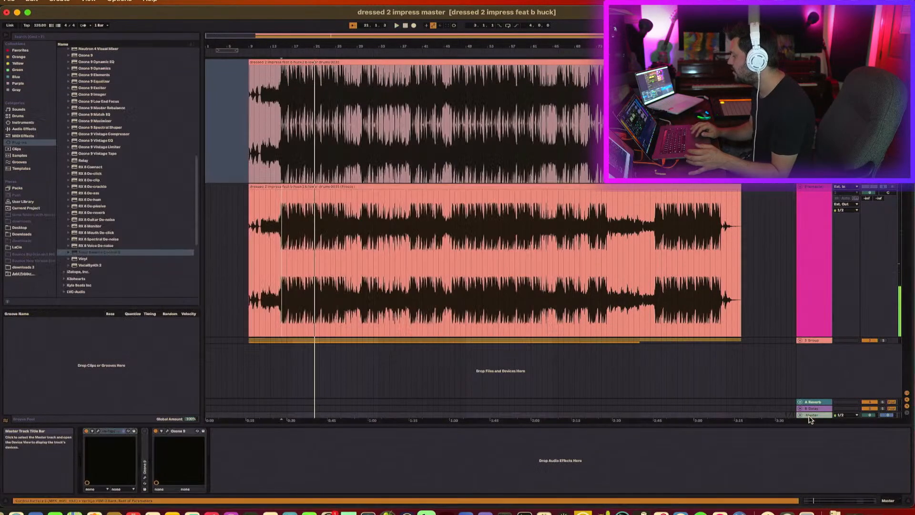
{"action": "left_click", "coordinate": [98, 433]}
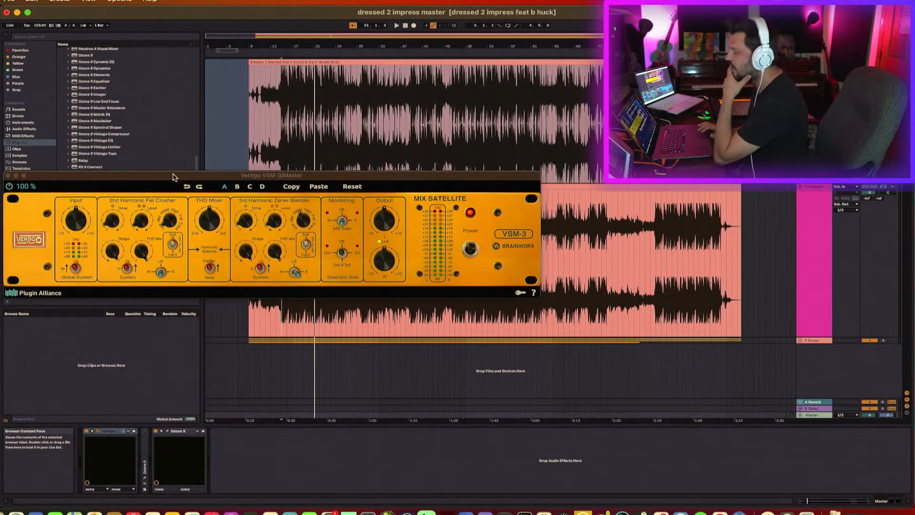
{"action": "left_click", "coordinate": [166, 179]}
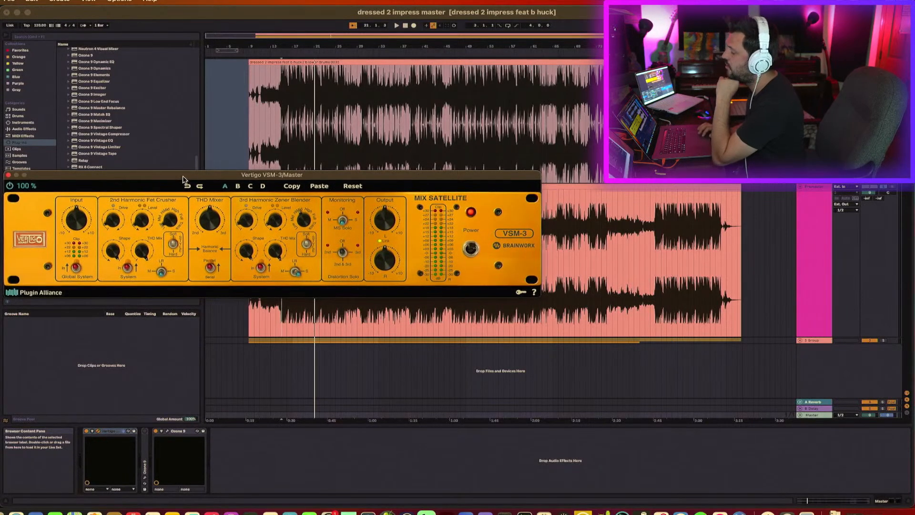
{"action": "left_click_drag", "start_coordinate": [180, 179], "coordinate": [219, 166]}
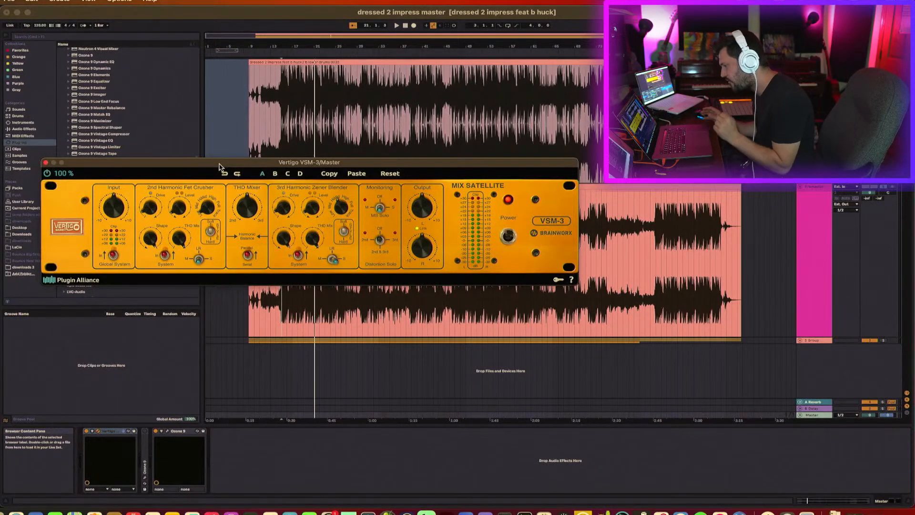
{"action": "left_click", "coordinate": [283, 320]}
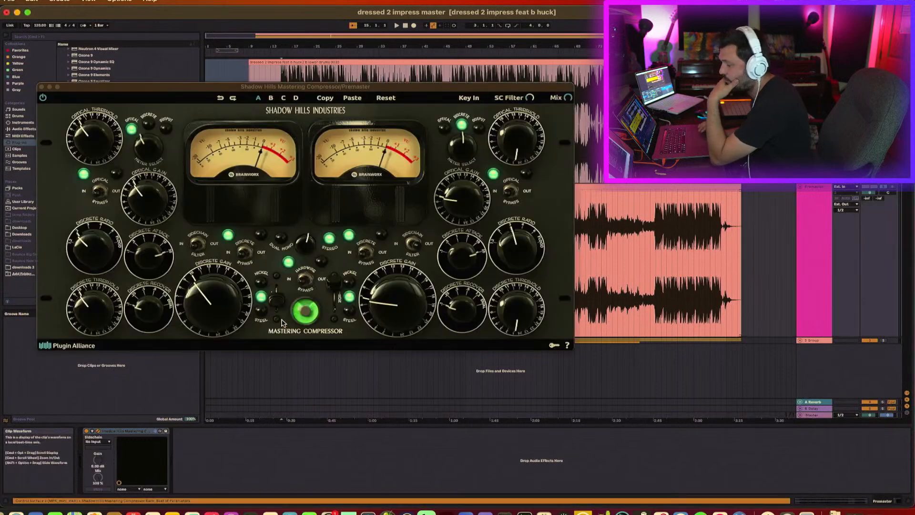
{"action": "left_click", "coordinate": [41, 87]}
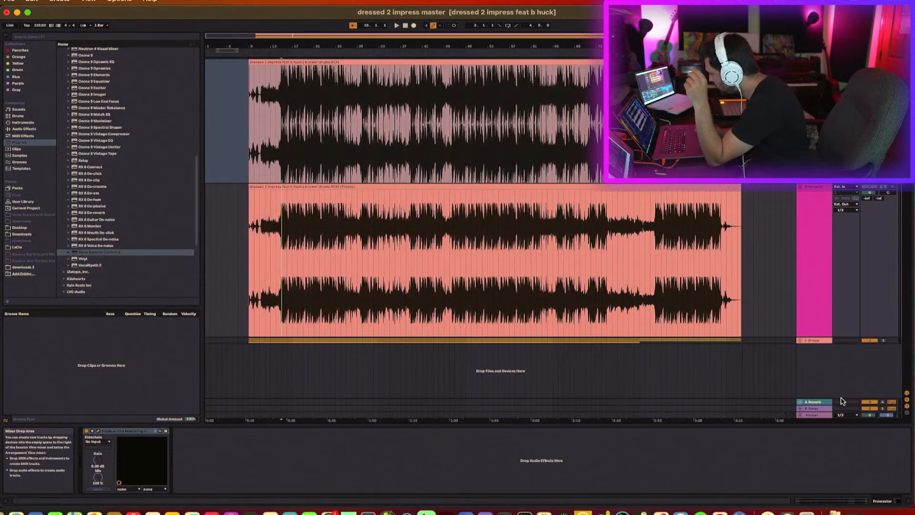
Step: Audition the Master track's VSM-3 Distortion Solo modes from bar 15 and deactivate the Group track
{"action": "left_click", "coordinate": [813, 415]}
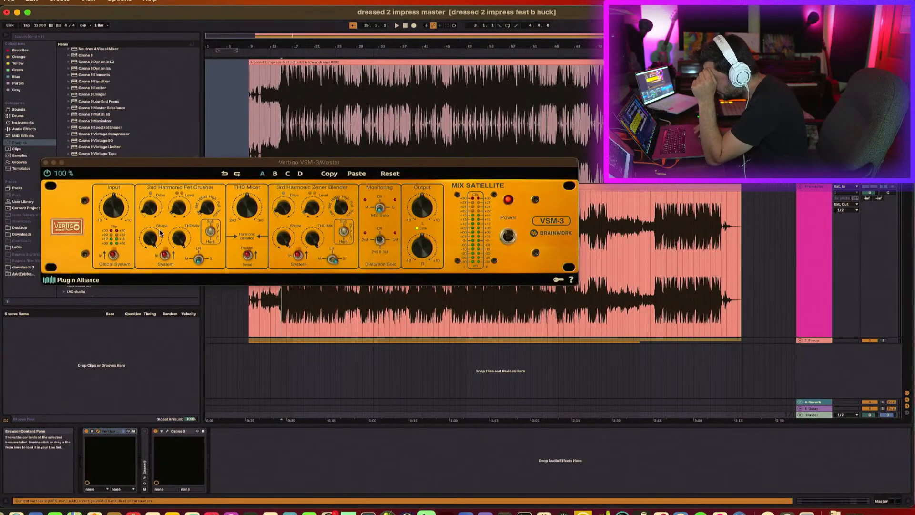
{"action": "left_click", "coordinate": [377, 243]}
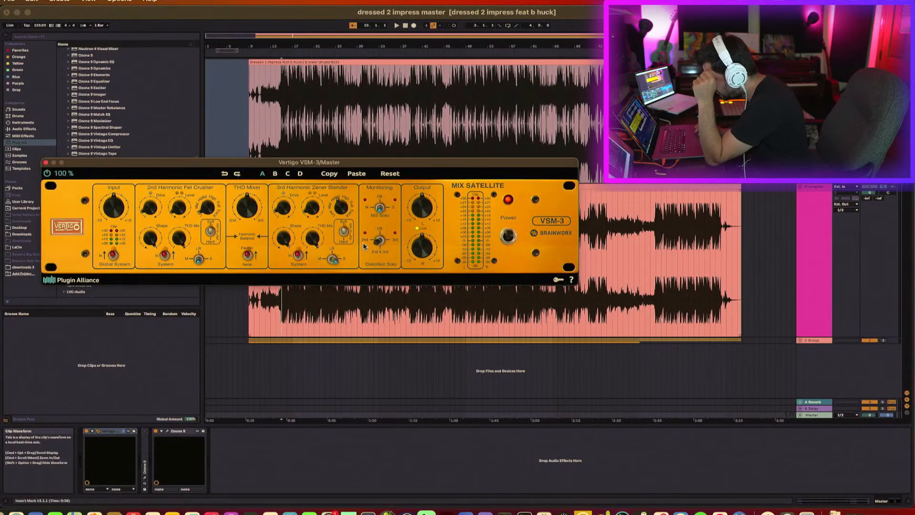
{"action": "key", "text": "space"}
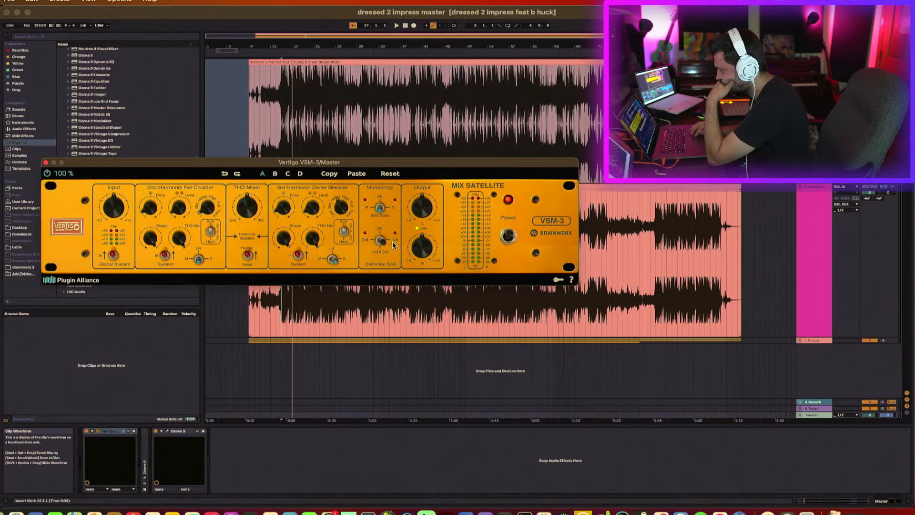
{"action": "key", "text": "space"}
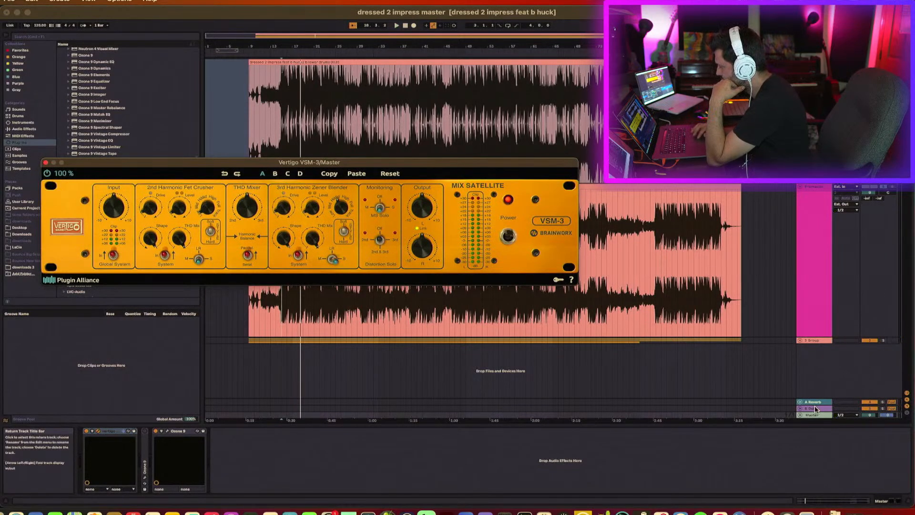
{"action": "left_click", "coordinate": [869, 341]}
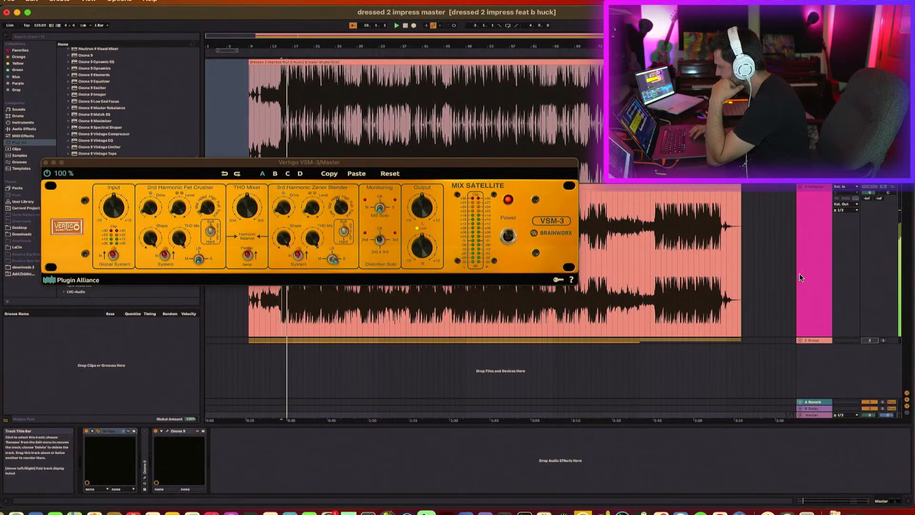
{"action": "left_click", "coordinate": [379, 246]}
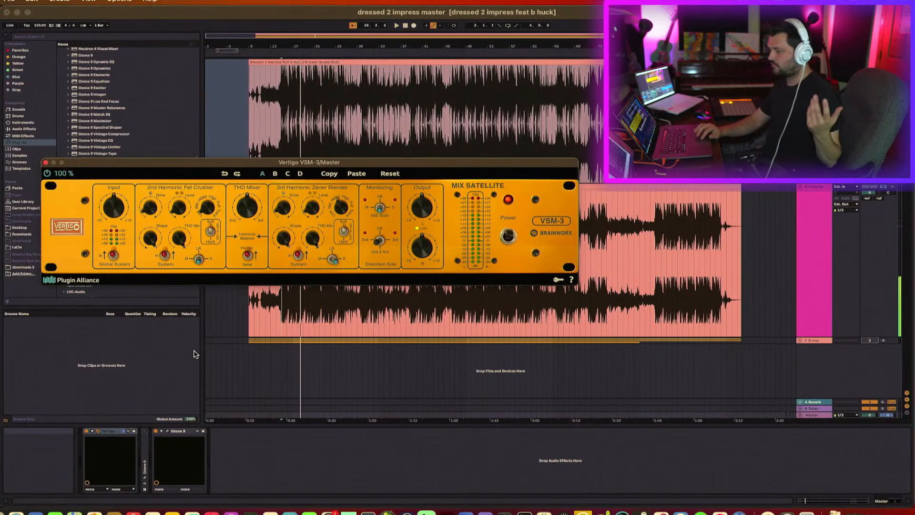
Step: Deactivate Ozone 9 on the Master, and toggle the Vertigo VSM-3 and the Premaster's Shadow Hills compressor during playback
{"action": "left_click", "coordinate": [157, 430]}
{"action": "key", "text": "space"}
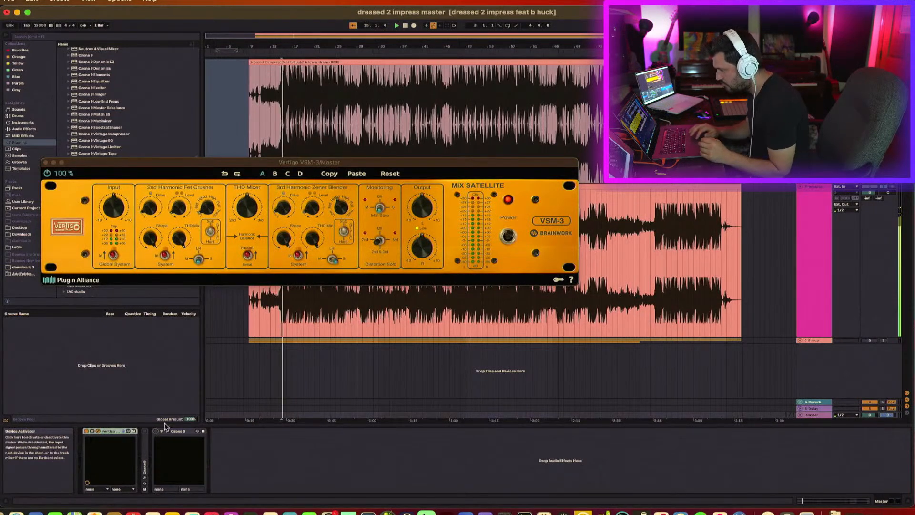
{"action": "left_click", "coordinate": [87, 431]}
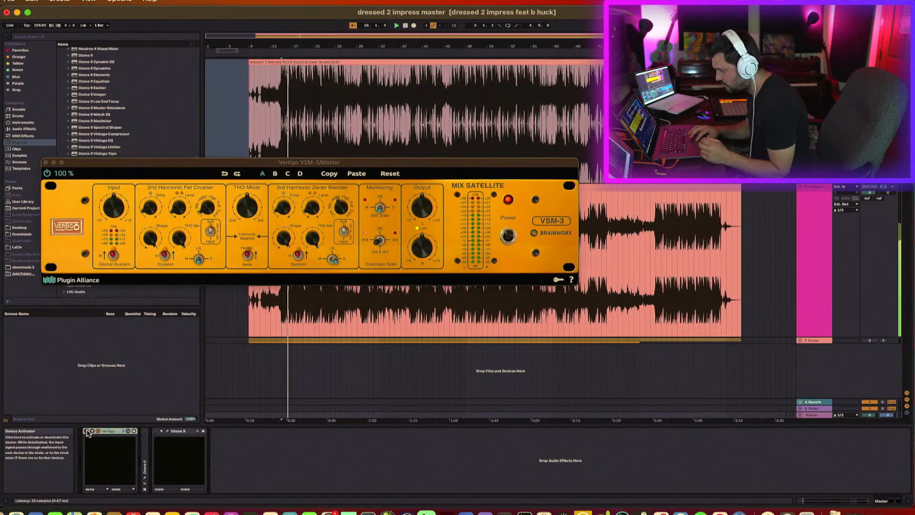
{"action": "left_click", "coordinate": [817, 284]}
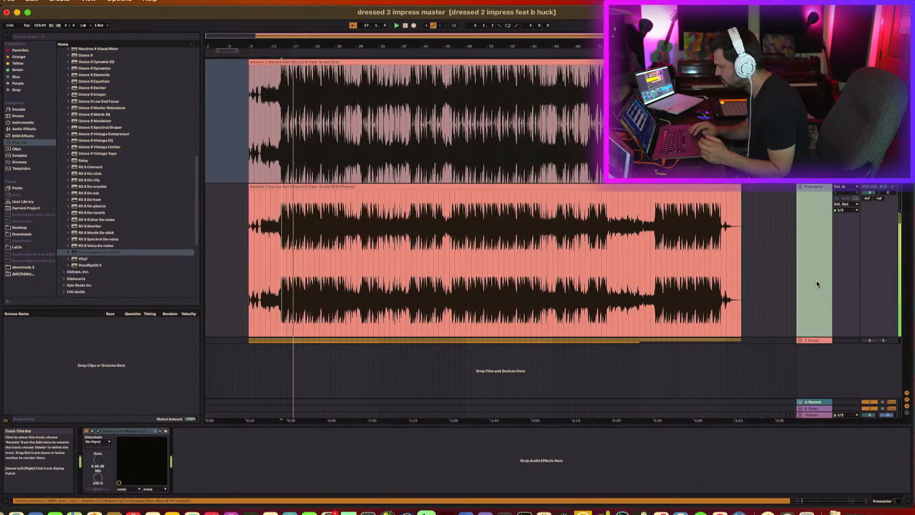
{"action": "left_click", "coordinate": [86, 431]}
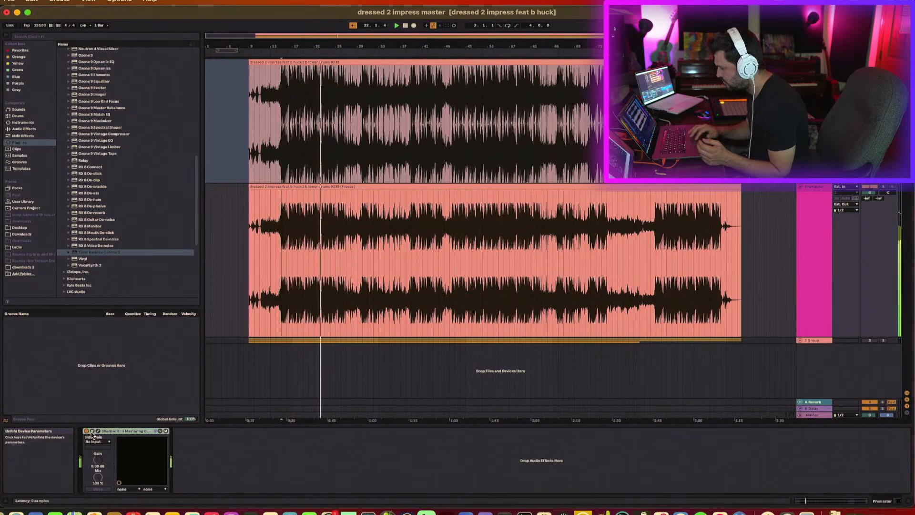
Step: Toggle the Master's VSM-3 during playback, test its Distortion Solo switch from bar 15, and close the plug-in window
{"action": "left_click", "coordinate": [813, 416]}
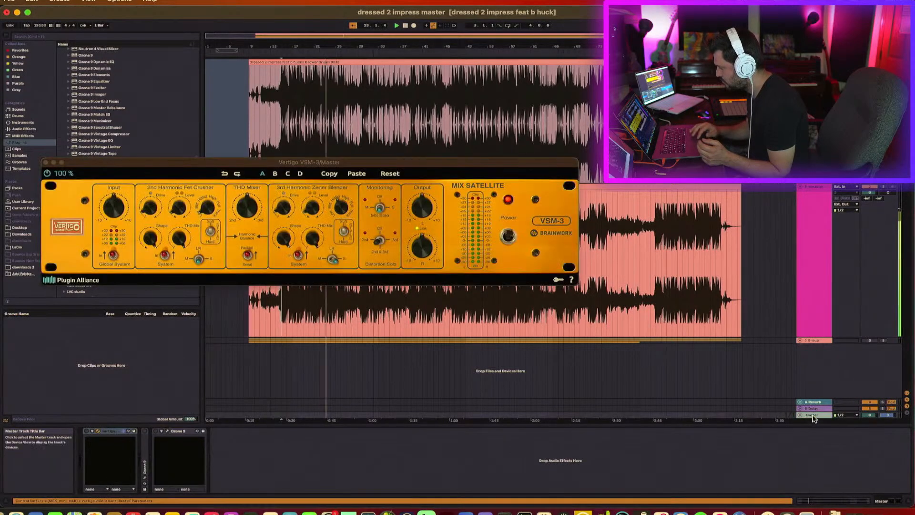
{"action": "left_click", "coordinate": [47, 173]}
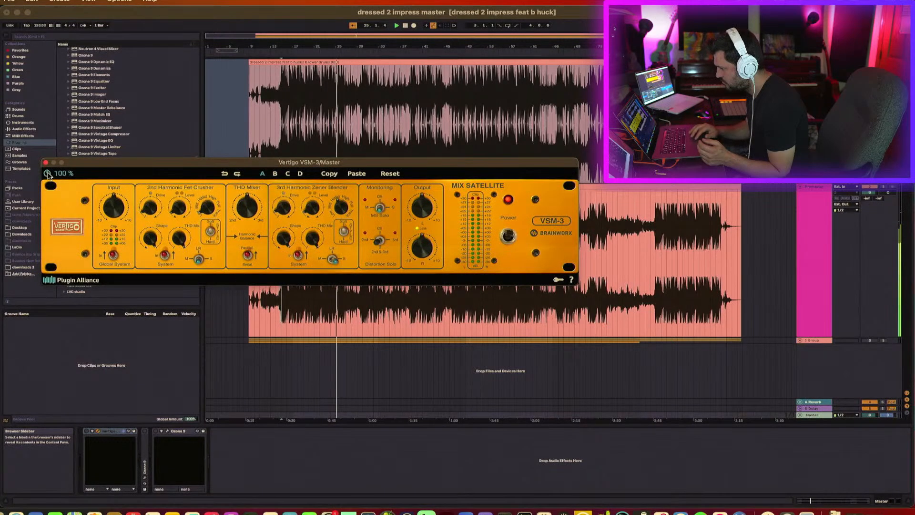
{"action": "left_click", "coordinate": [86, 432]}
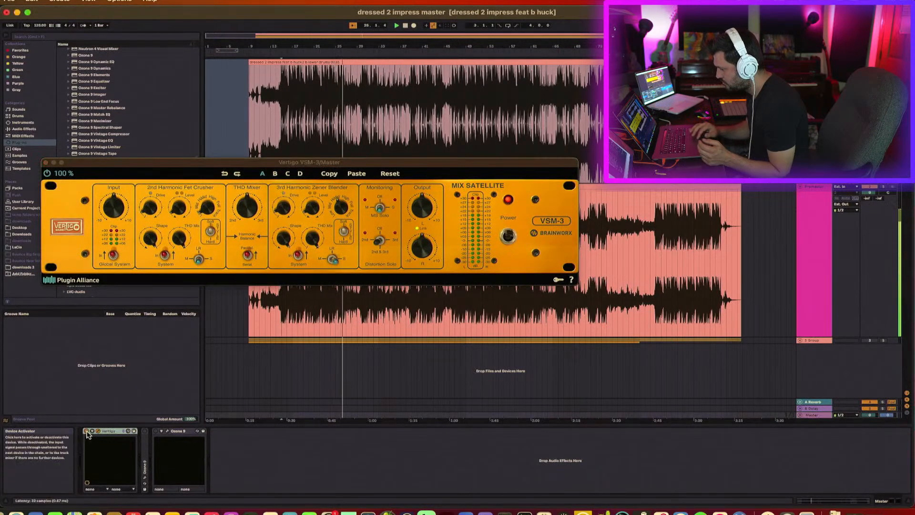
{"action": "left_click", "coordinate": [396, 246]}
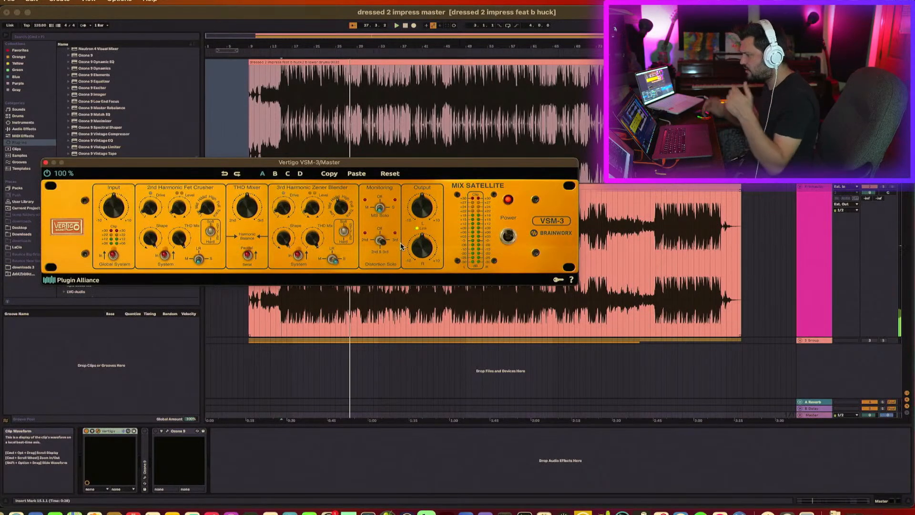
{"action": "key", "text": "space"}
{"action": "key", "text": "space"}
{"action": "left_click", "coordinate": [46, 163]}
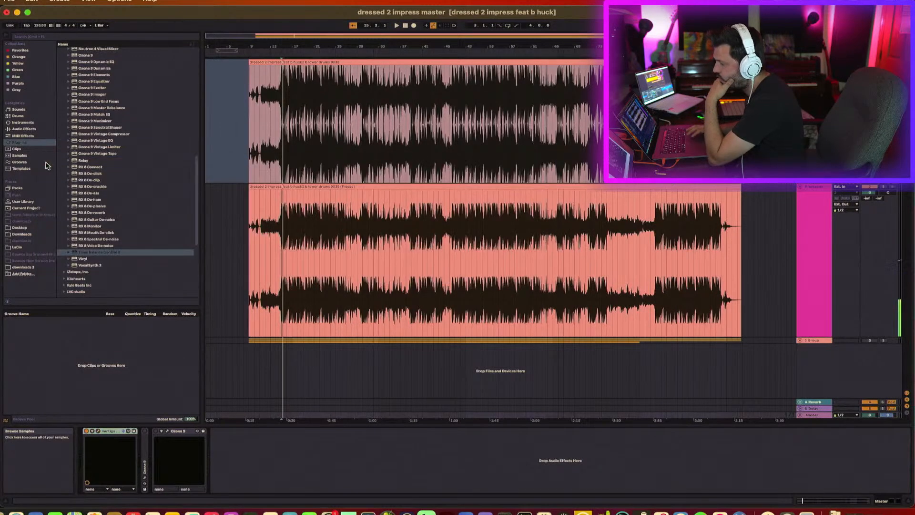
Step: Duplicate the Vertigo VSM-3 on the Master track and delete the original instance
{"action": "left_click", "coordinate": [107, 431]}
{"action": "key", "text": "super+d"}
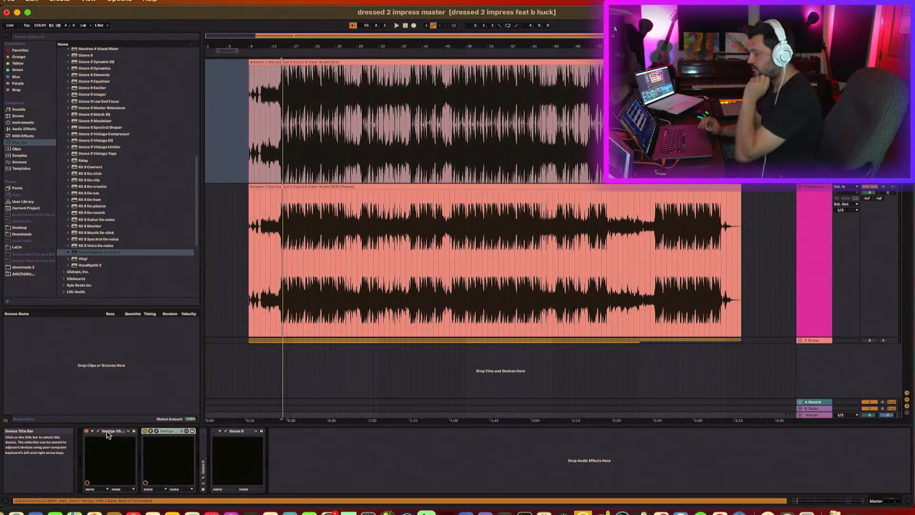
{"action": "left_click", "coordinate": [108, 431]}
{"action": "key", "text": "Delete"}
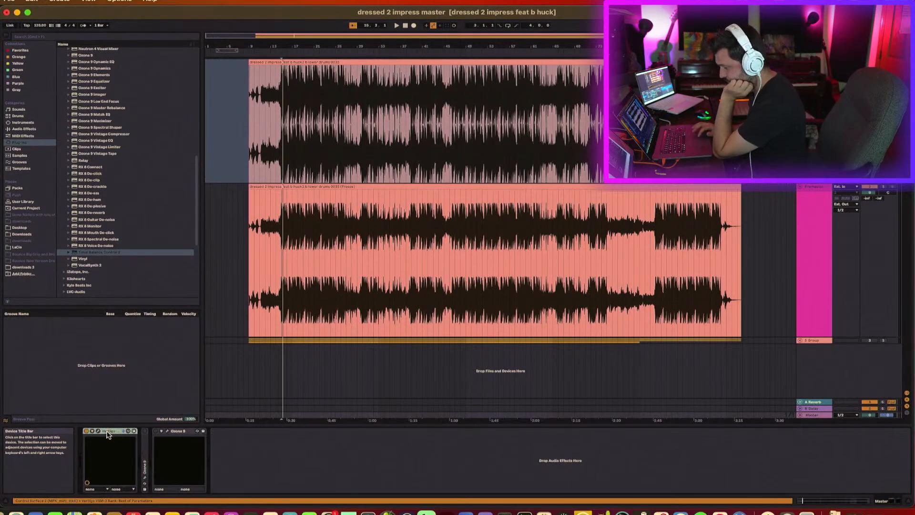
Step: Open the duplicated VSM-3 and test its Distortion Solo switch during playback
{"action": "left_click", "coordinate": [99, 431]}
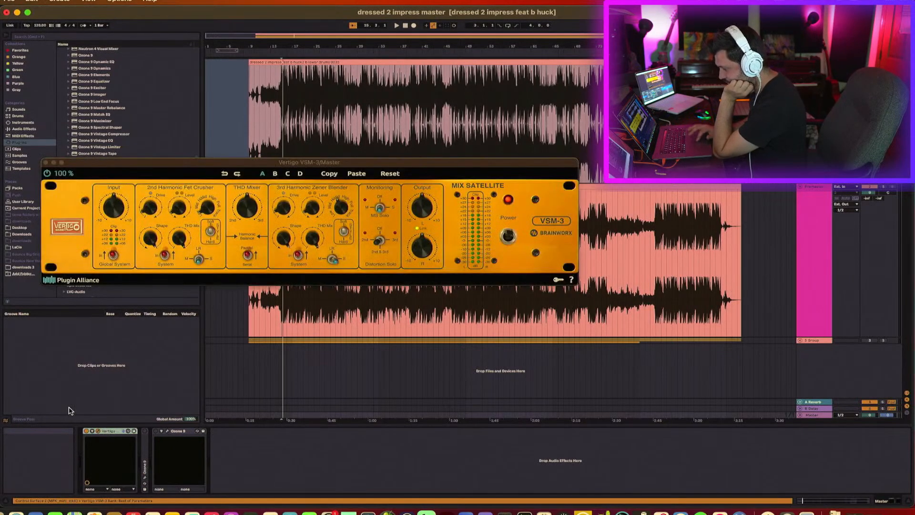
{"action": "key", "text": "space"}
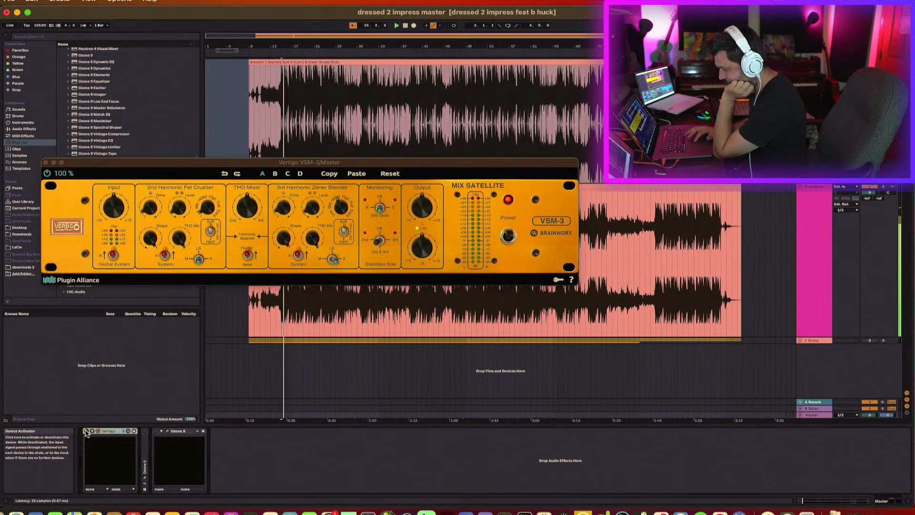
{"action": "left_click", "coordinate": [395, 244]}
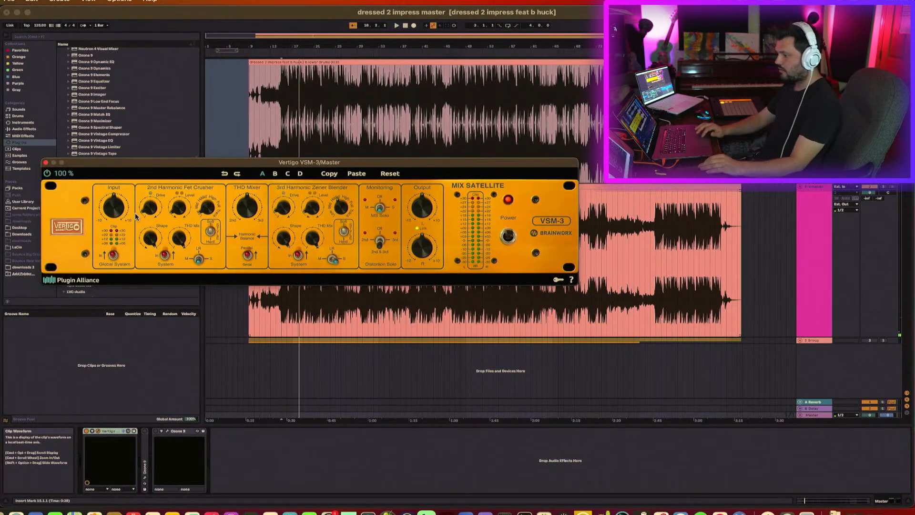
Step: Route the Premaster track's output to Master and play it through the VSM-3
{"action": "left_click", "coordinate": [857, 205]}
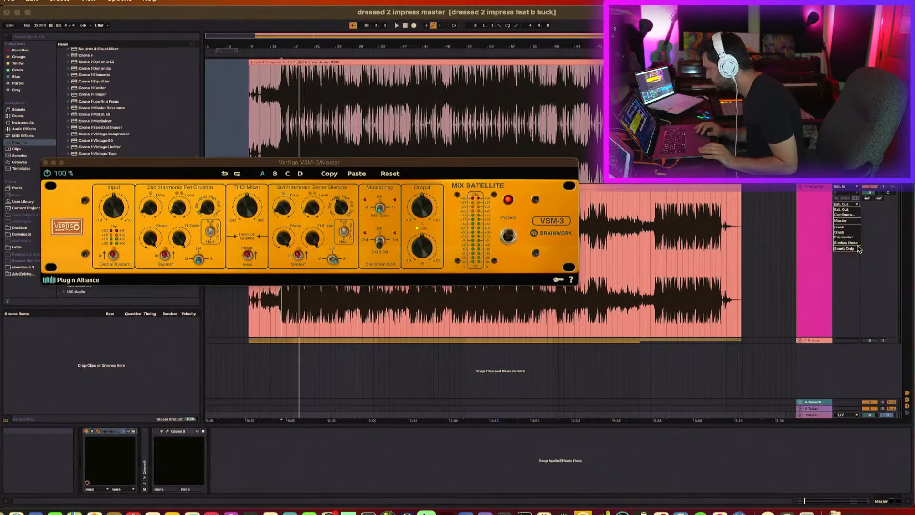
{"action": "left_click", "coordinate": [855, 221]}
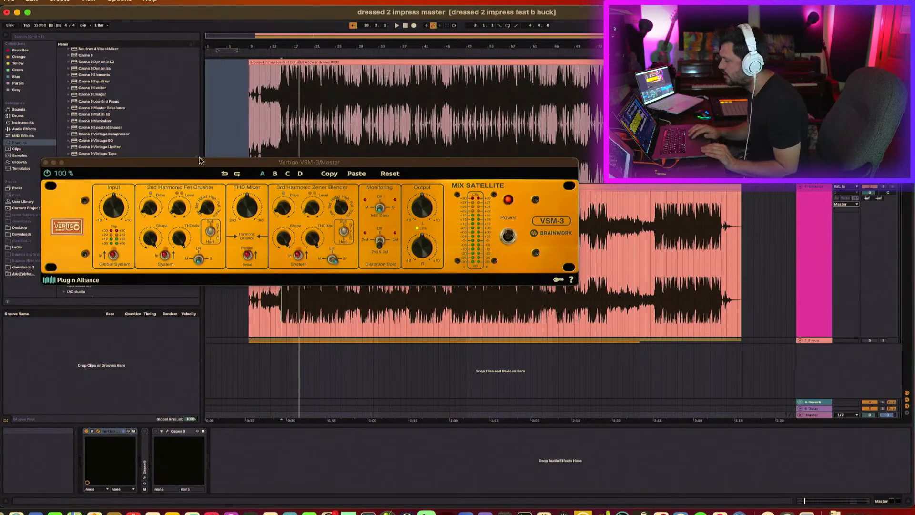
{"action": "key", "text": "space"}
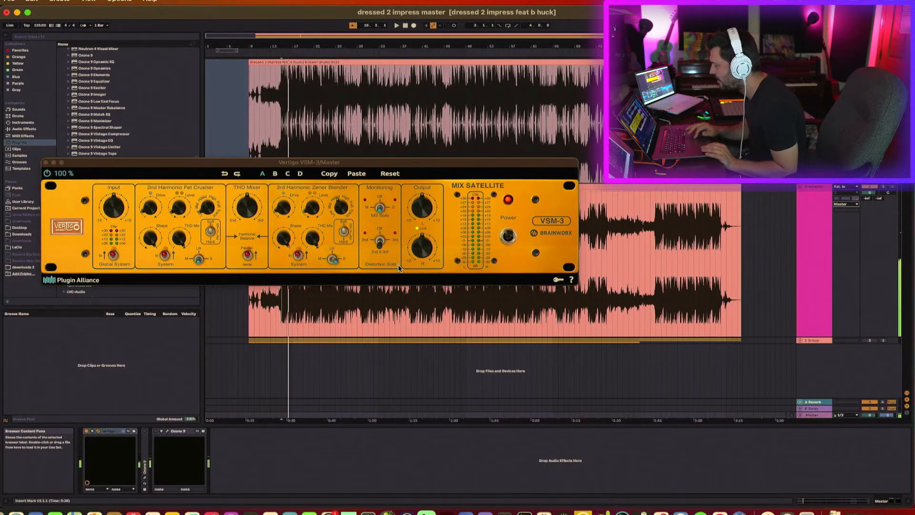
Step: Audition the Premaster track through Ext. Out, and route its output back to Master
{"action": "left_click", "coordinate": [850, 204]}
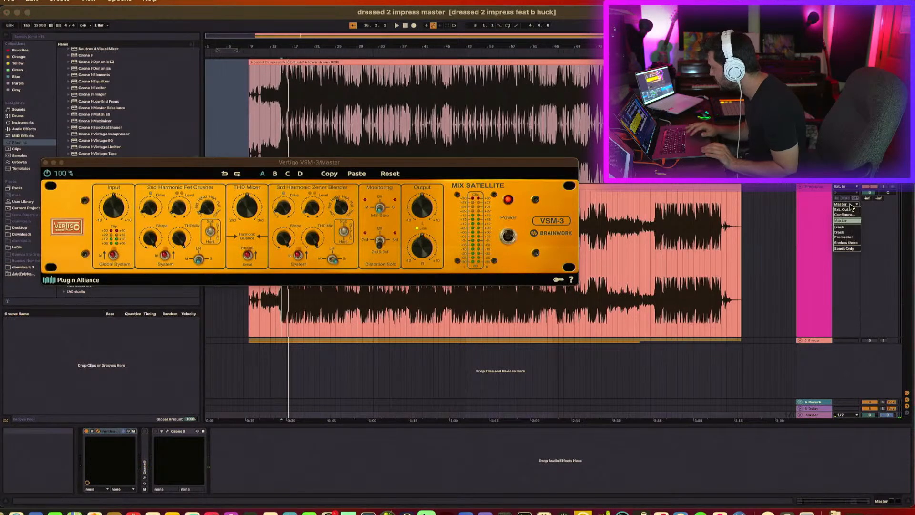
{"action": "left_click", "coordinate": [850, 210]}
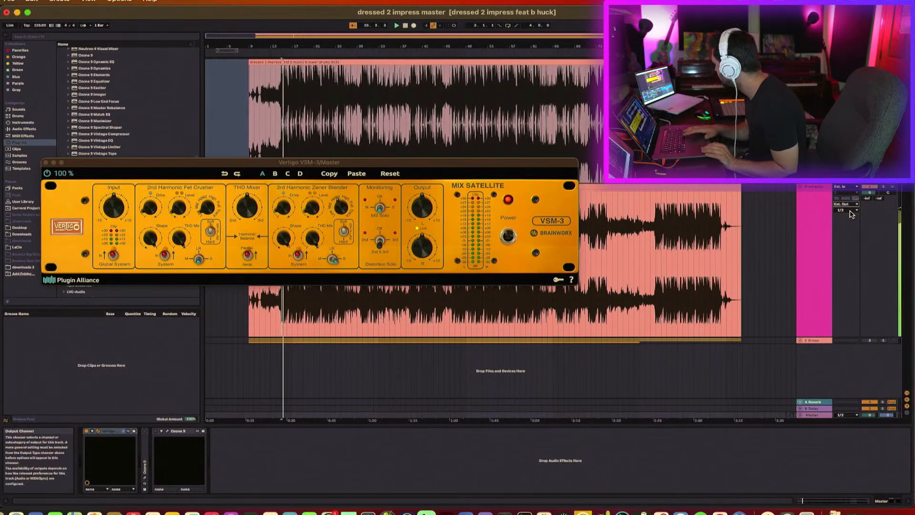
{"action": "left_click", "coordinate": [852, 205]}
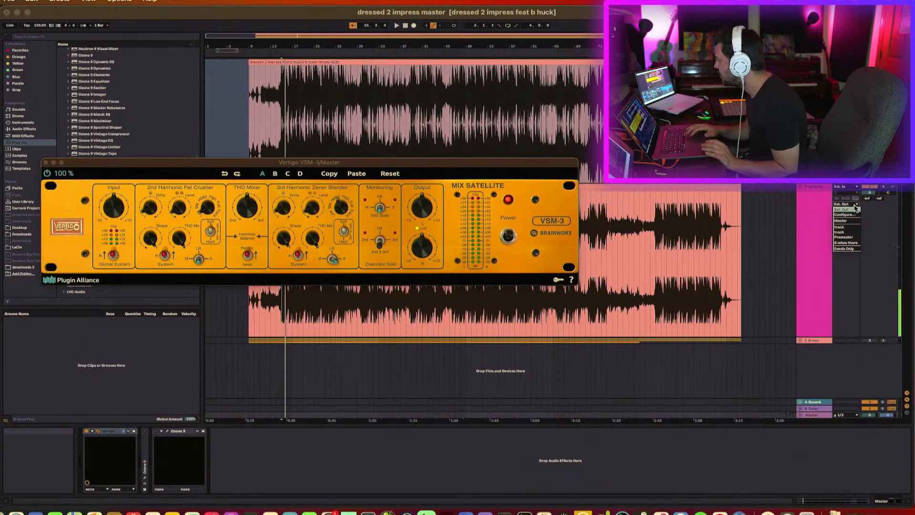
{"action": "left_click", "coordinate": [852, 225]}
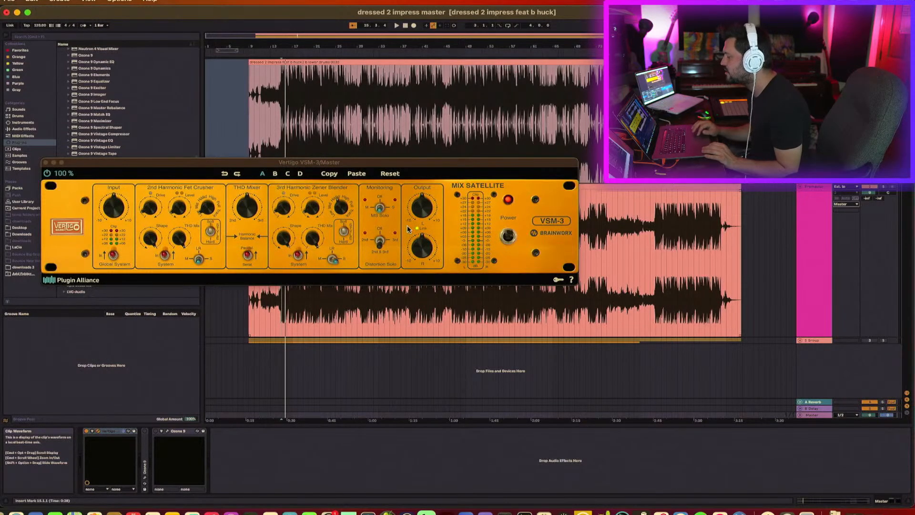
Step: Check the Master's VSM-3 with its Distortion Solo switch during playback, and close its plug-in window
{"action": "left_click", "coordinate": [377, 245]}
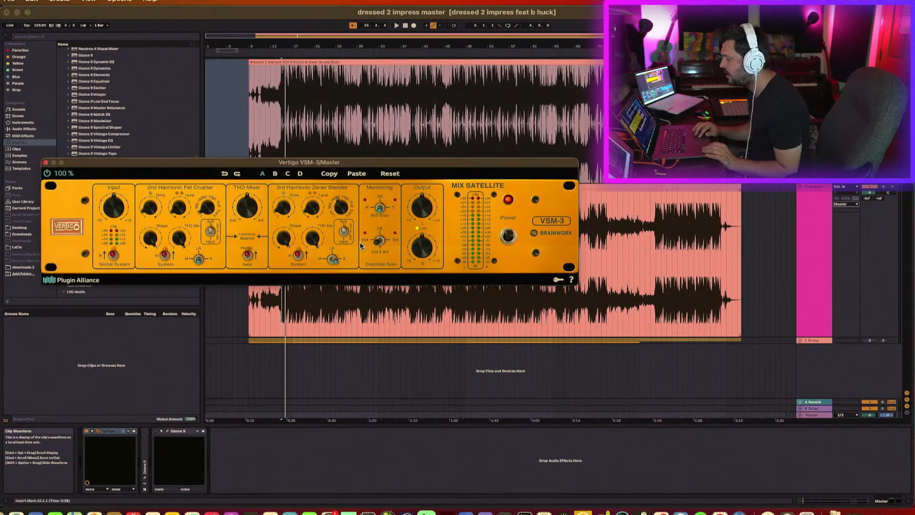
{"action": "key", "text": "space"}
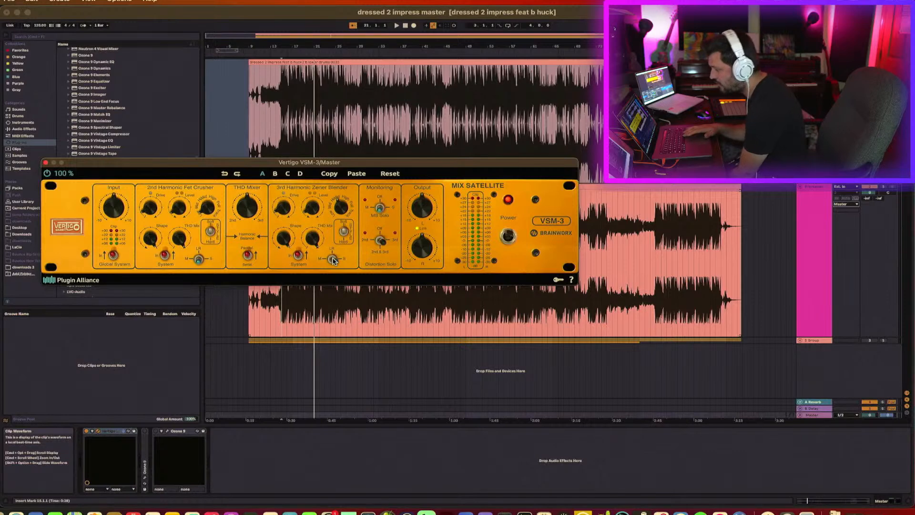
{"action": "key", "text": "space"}
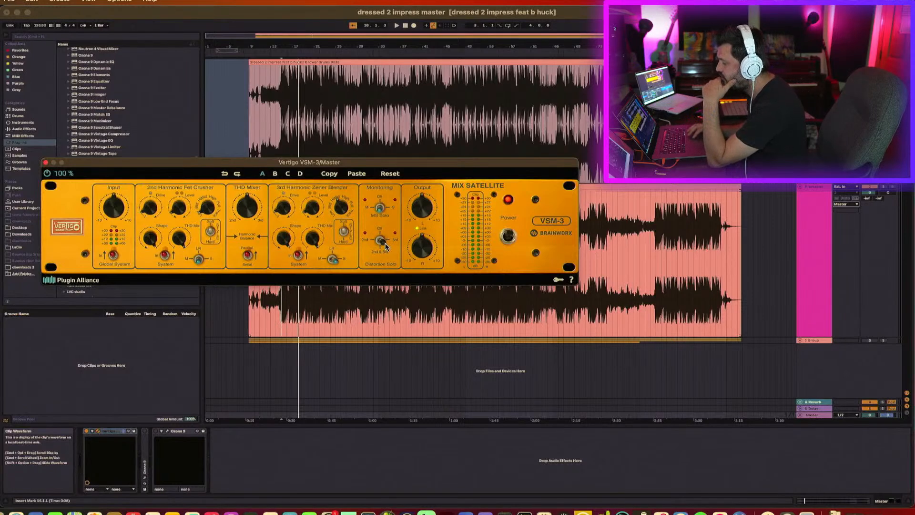
{"action": "left_click", "coordinate": [46, 163]}
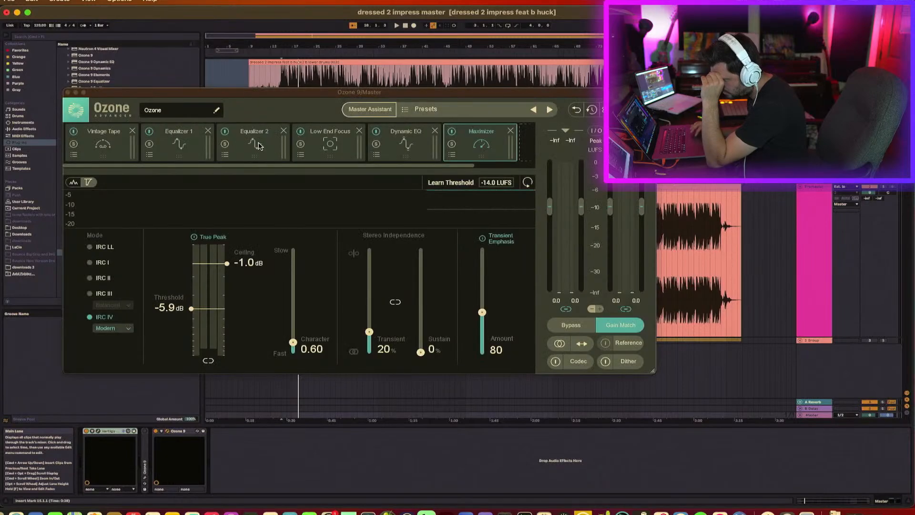
Step: Review Ozone 9's Equalizer 1 mid and side curves, the Vintage Tape settings, and Equalizer 2's left and right curves
{"action": "left_click", "coordinate": [259, 146]}
{"action": "left_click", "coordinate": [204, 144]}
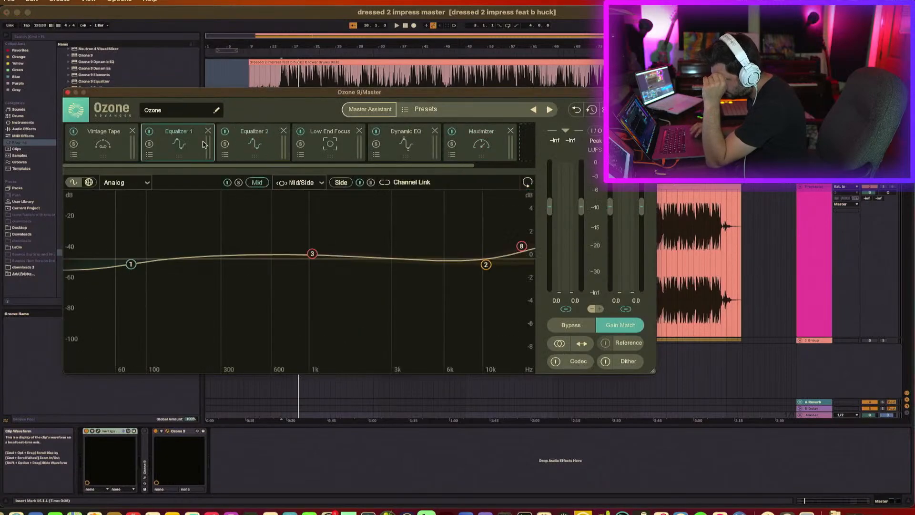
{"action": "left_click", "coordinate": [341, 183]}
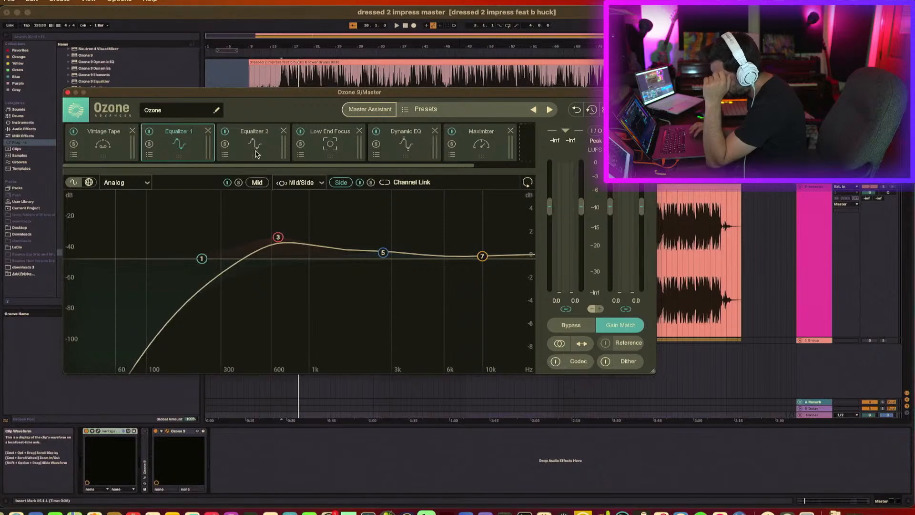
{"action": "left_click", "coordinate": [259, 186]}
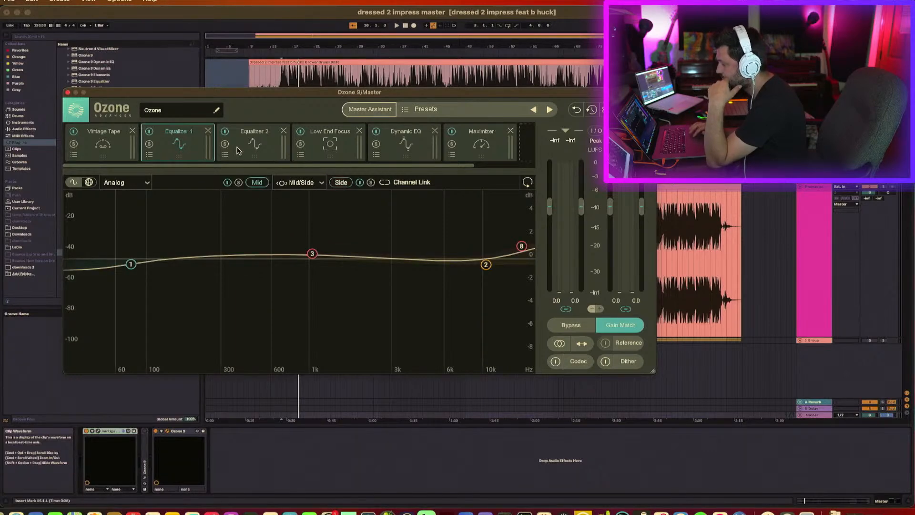
{"action": "left_click", "coordinate": [115, 159]}
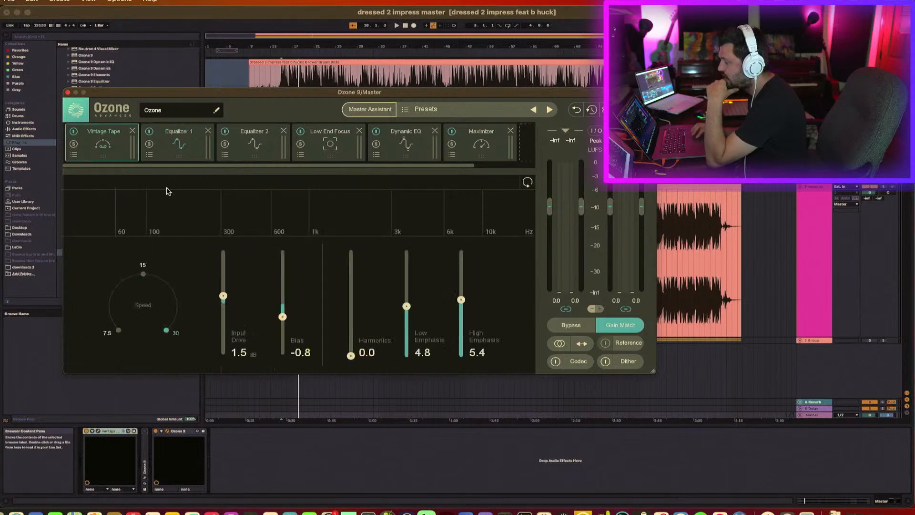
{"action": "left_click", "coordinate": [261, 150]}
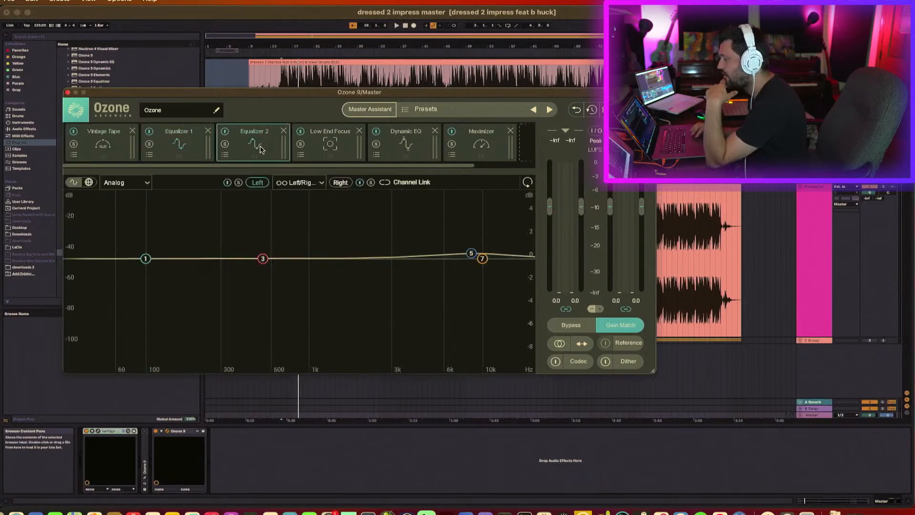
{"action": "left_click", "coordinate": [340, 183]}
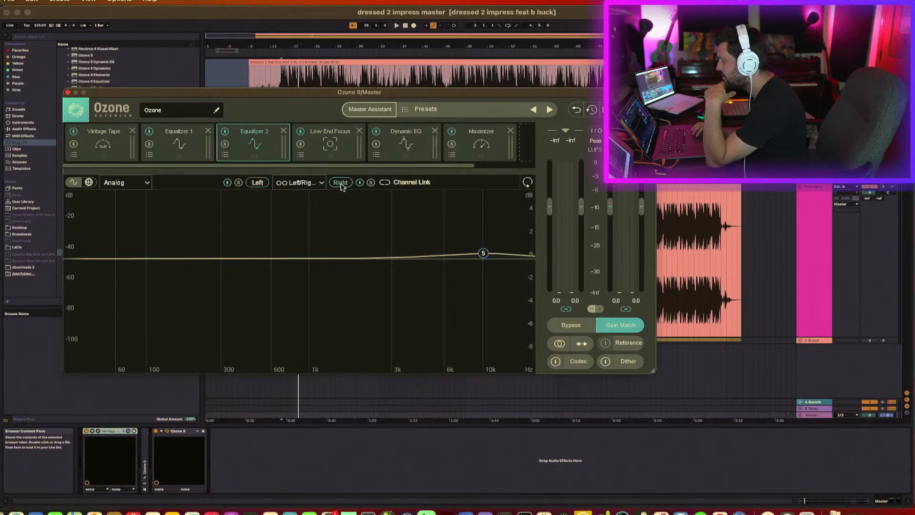
{"action": "left_click", "coordinate": [260, 181]}
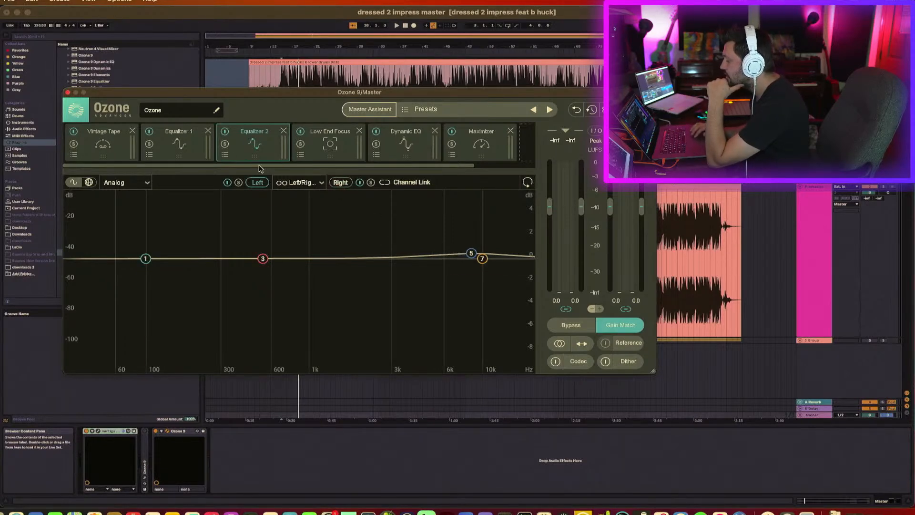
{"action": "left_click", "coordinate": [341, 183]}
{"action": "left_click", "coordinate": [258, 182]}
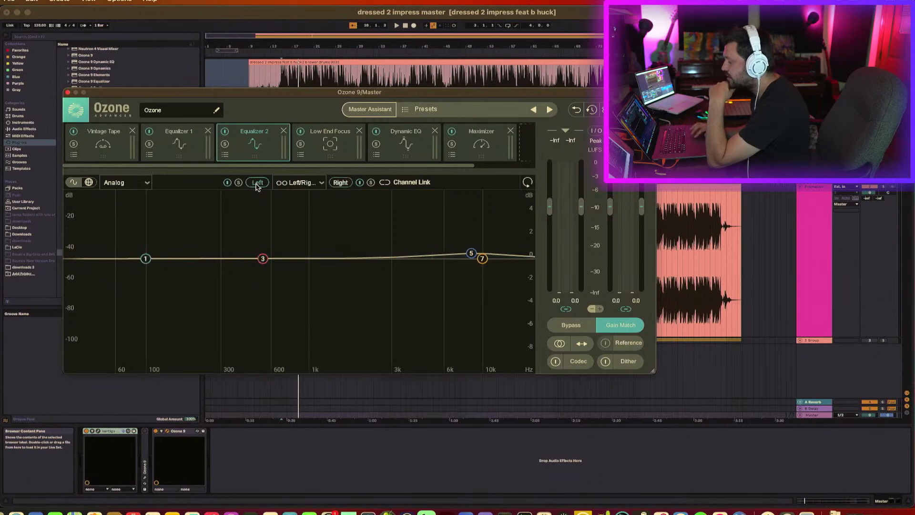
Step: Remove the 10000 Hz high shelf, 540 Hz bell and 100 Hz low shelf from Equalizer 2's left channel and check the right channel
{"action": "left_click", "coordinate": [485, 261]}
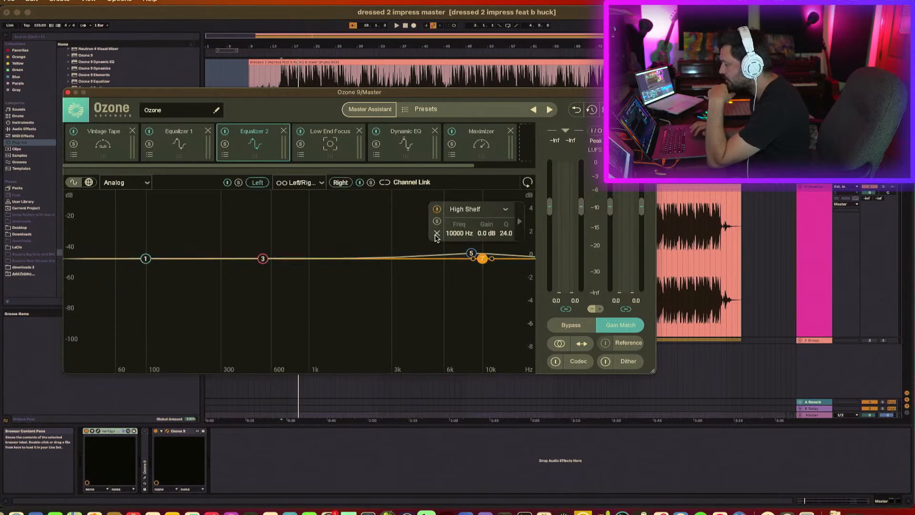
{"action": "left_click", "coordinate": [435, 235]}
{"action": "left_click", "coordinate": [268, 261]}
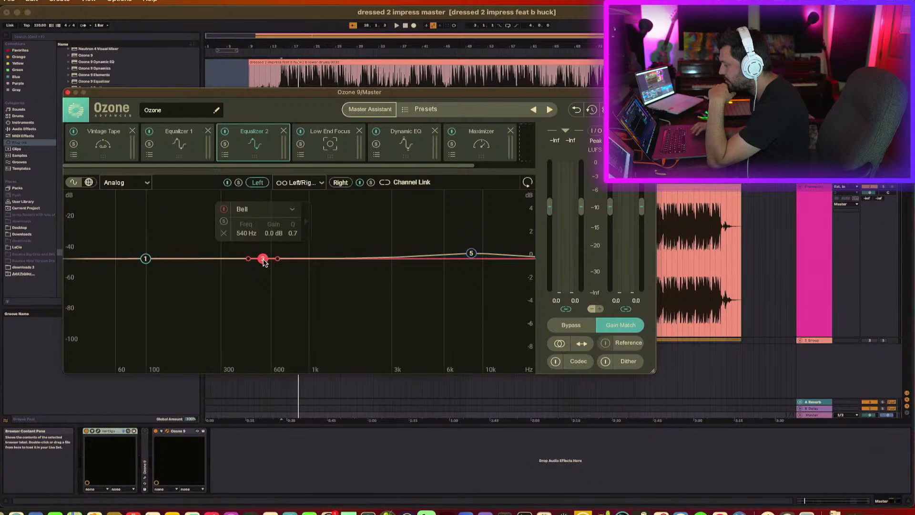
{"action": "left_click", "coordinate": [224, 234]}
{"action": "left_click", "coordinate": [146, 258]}
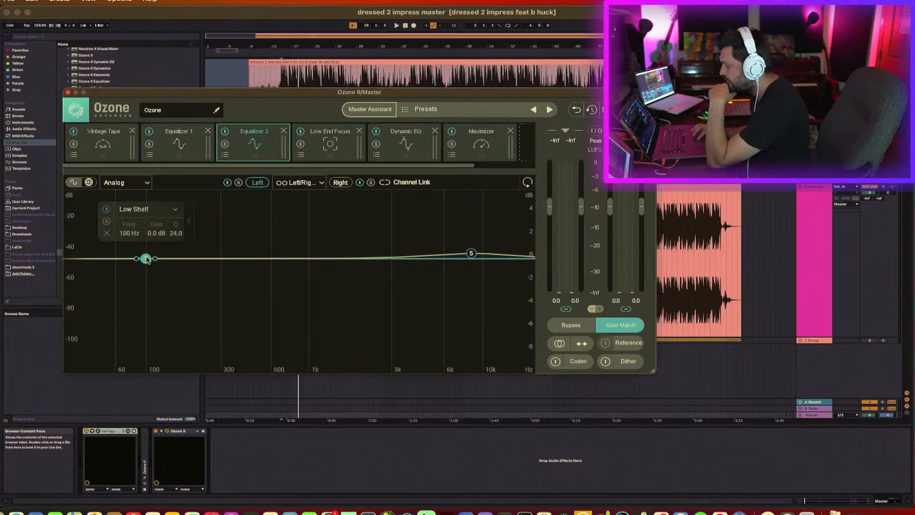
{"action": "left_click", "coordinate": [107, 233]}
{"action": "left_click", "coordinate": [342, 183]}
{"action": "left_click", "coordinate": [259, 183]}
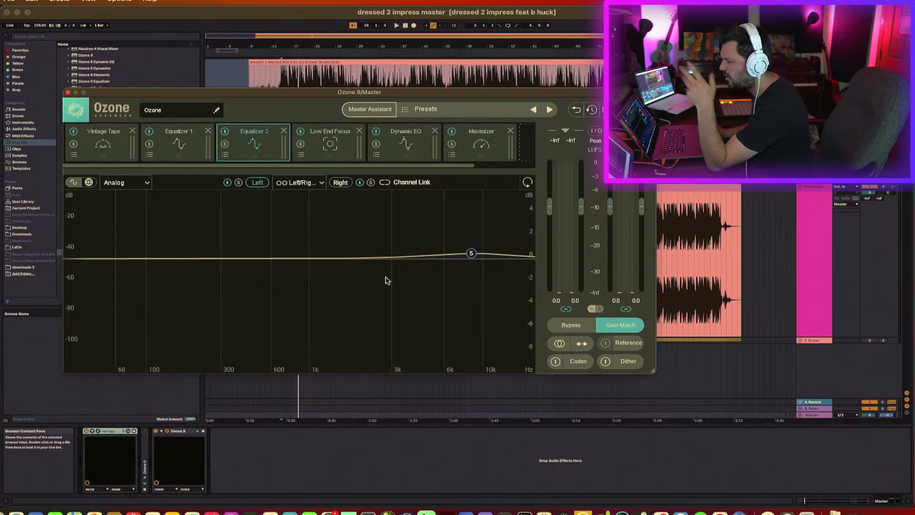
Step: Play the master from bar 15 and compare its stereo sound with Ozone 9's mono sum
{"action": "key", "text": "space"}
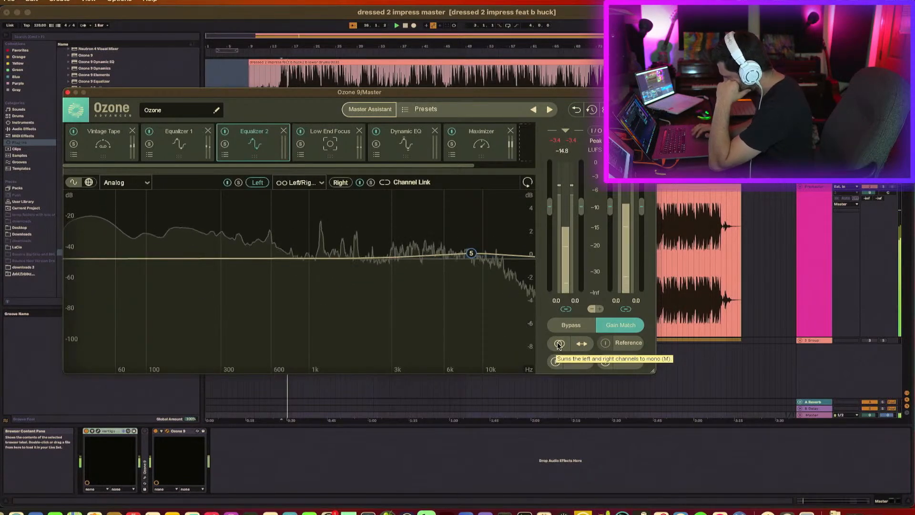
{"action": "key", "text": "space"}
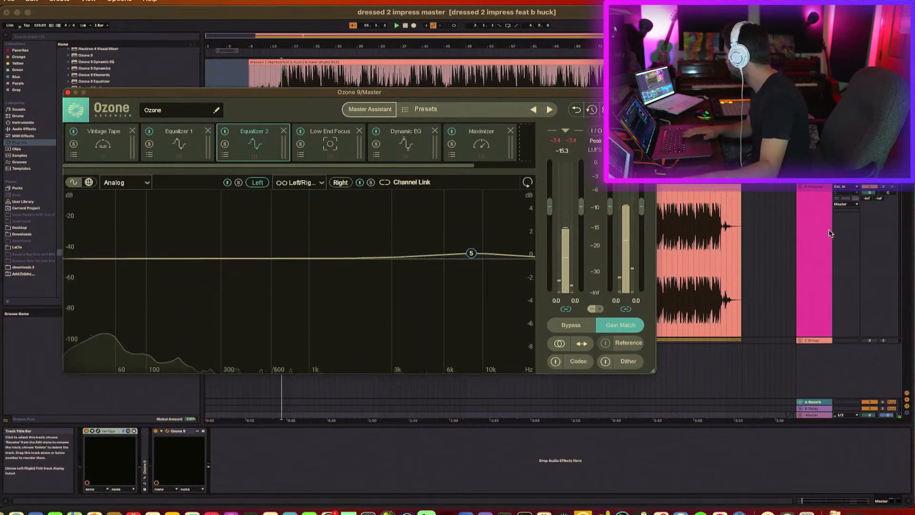
{"action": "key", "text": "space"}
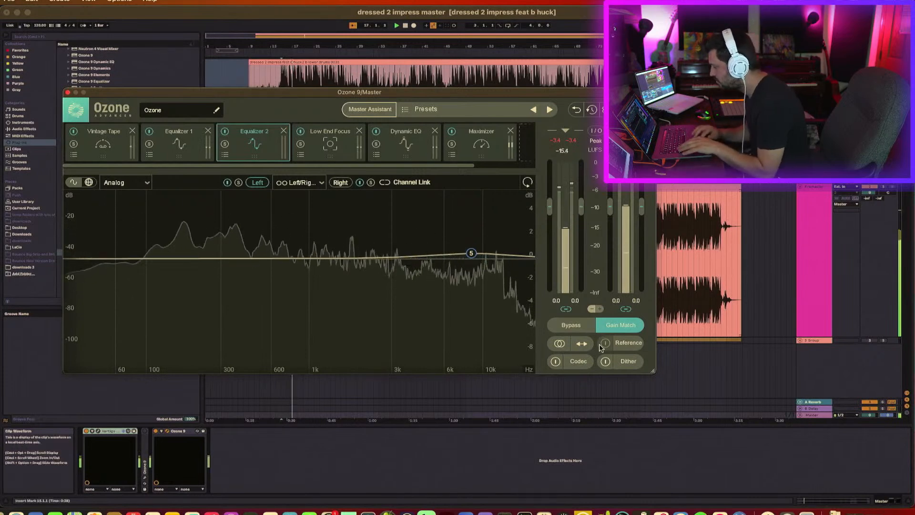
{"action": "left_click", "coordinate": [561, 344]}
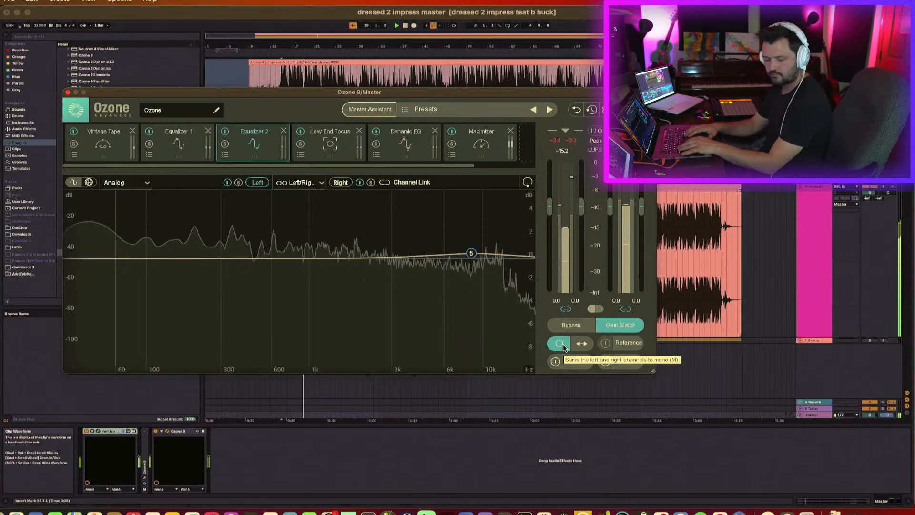
{"action": "left_click", "coordinate": [563, 345]}
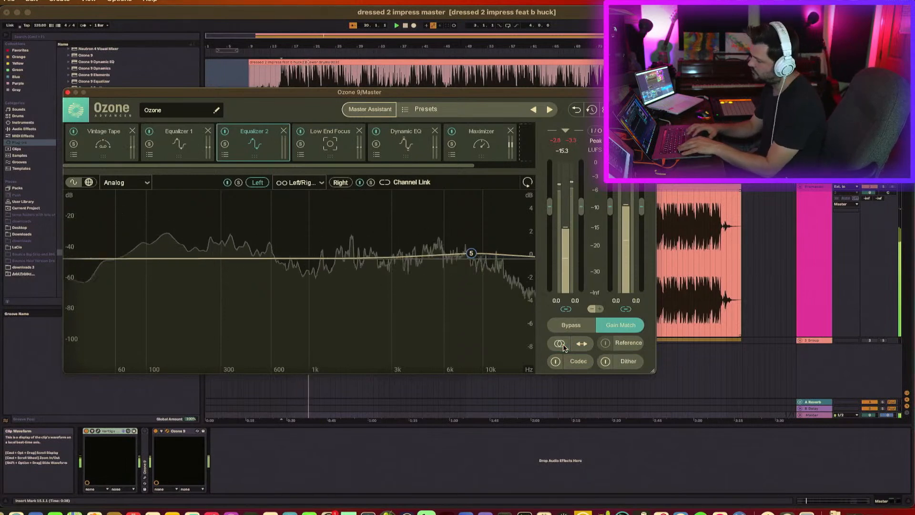
{"action": "left_click", "coordinate": [560, 344]}
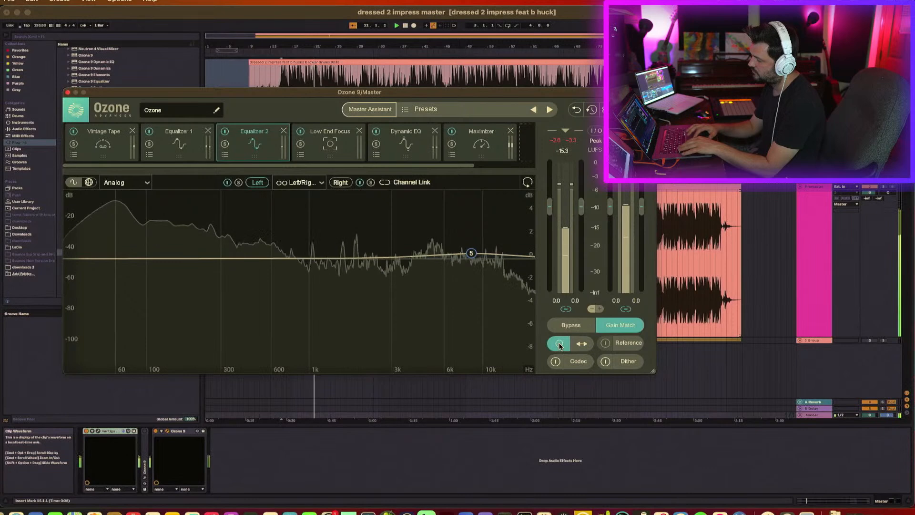
{"action": "left_click", "coordinate": [560, 344]}
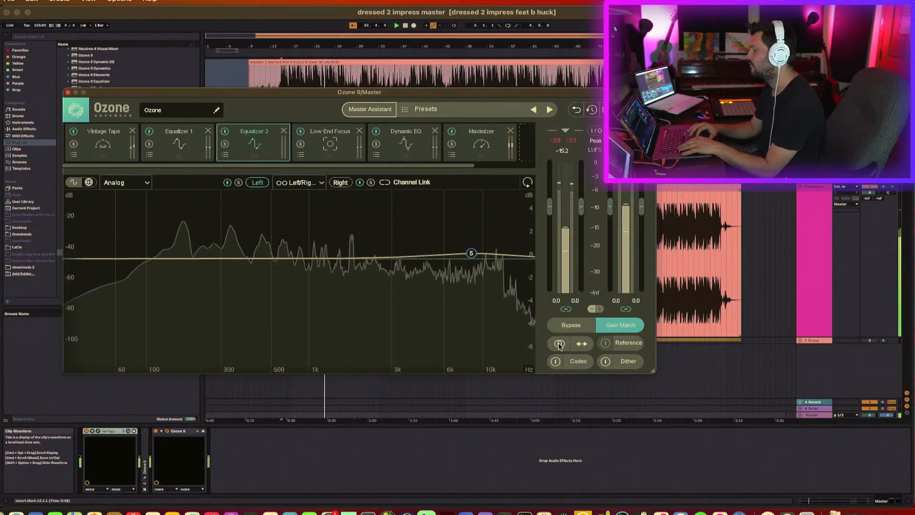
{"action": "left_click", "coordinate": [560, 344]}
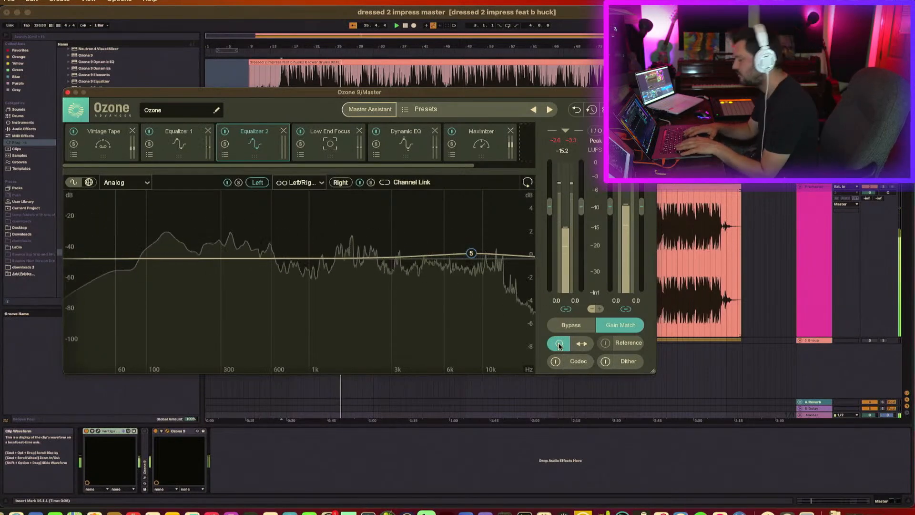
{"action": "left_click", "coordinate": [560, 343]}
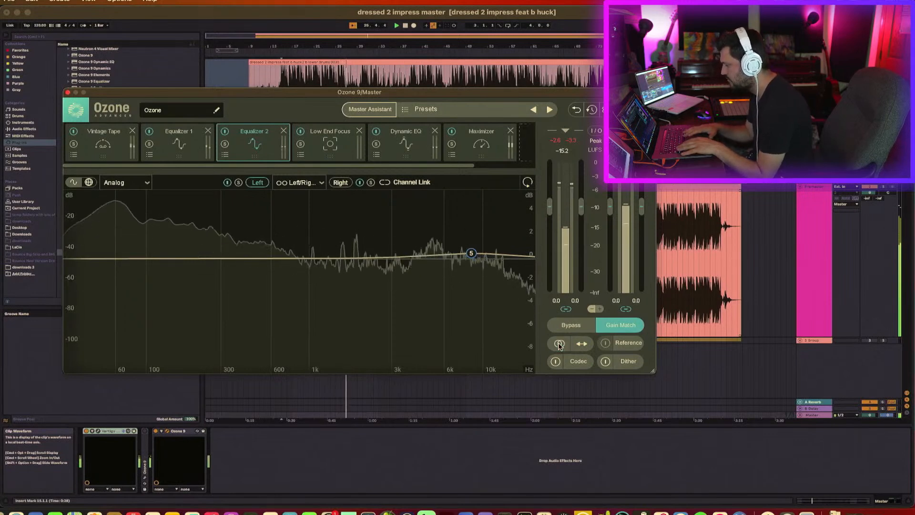
{"action": "key", "text": "space"}
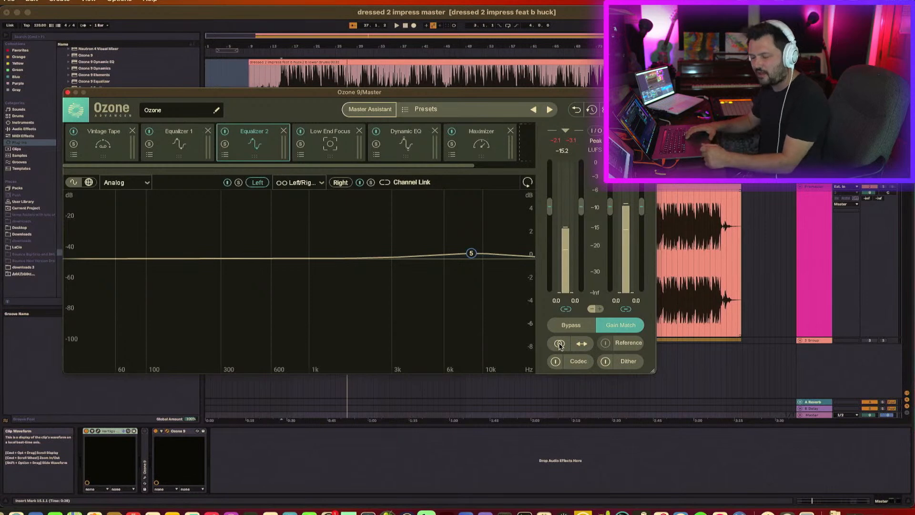
Step: Toggle Ozone 9's mono sum repeatedly during playback, and compare the sound with Equalizer 2 bypassed and active
{"action": "key", "text": "space"}
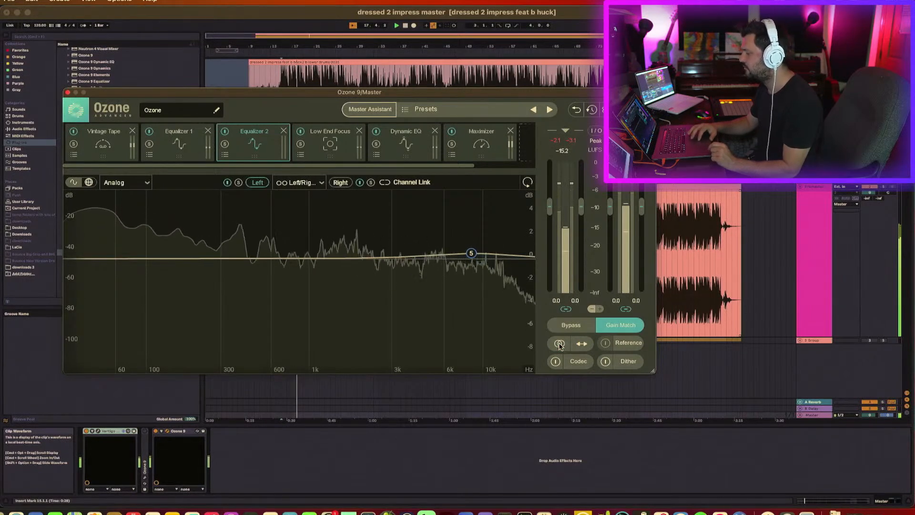
{"action": "left_click", "coordinate": [559, 344]}
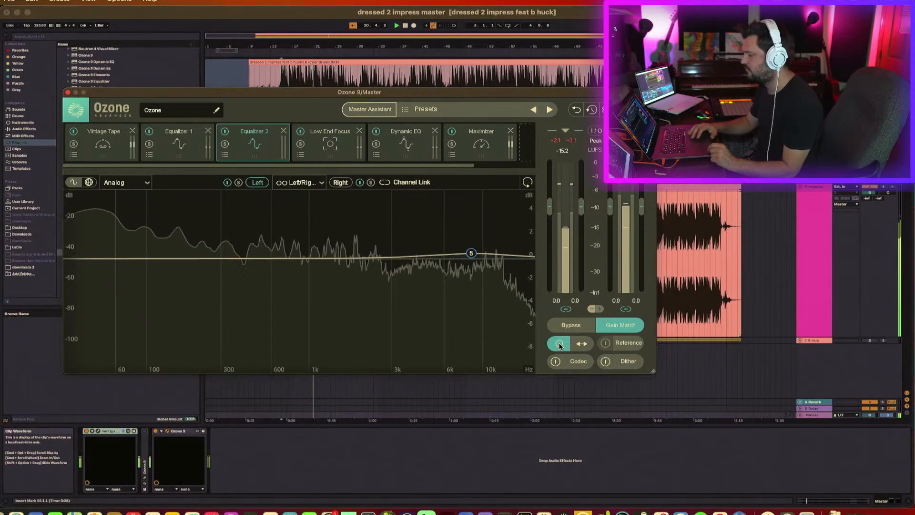
{"action": "left_click", "coordinate": [559, 344]}
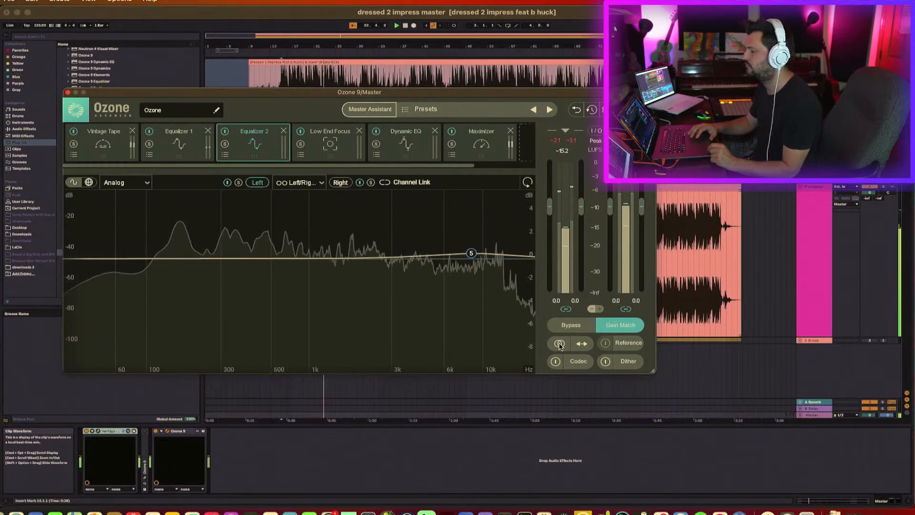
{"action": "left_click", "coordinate": [560, 343]}
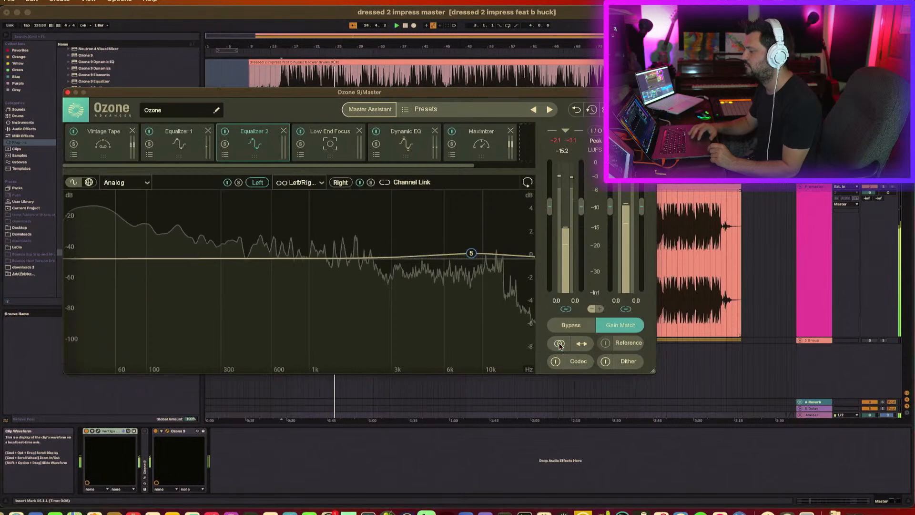
{"action": "left_click", "coordinate": [559, 344]}
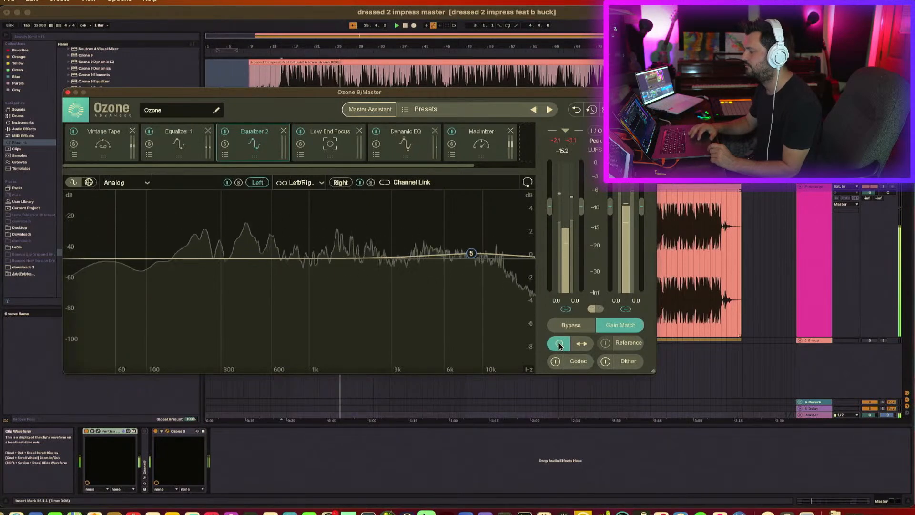
{"action": "left_click", "coordinate": [559, 344]}
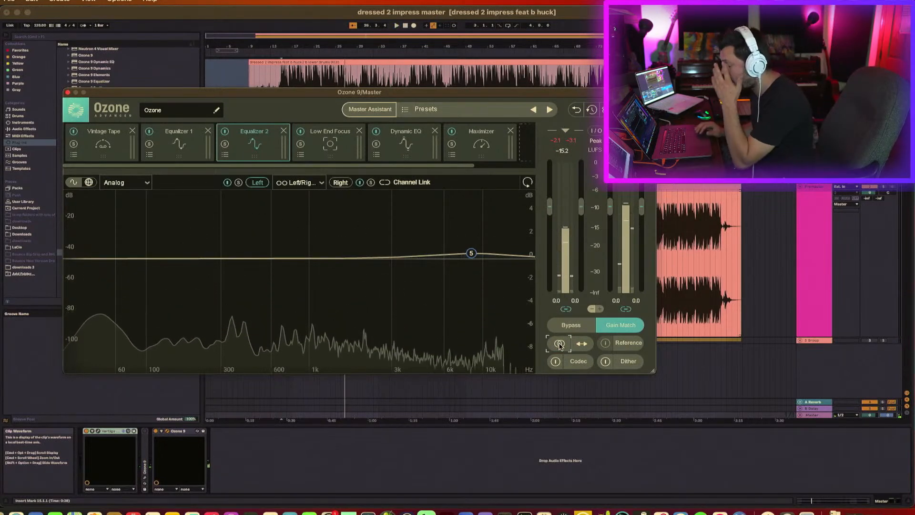
{"action": "left_click", "coordinate": [225, 132]}
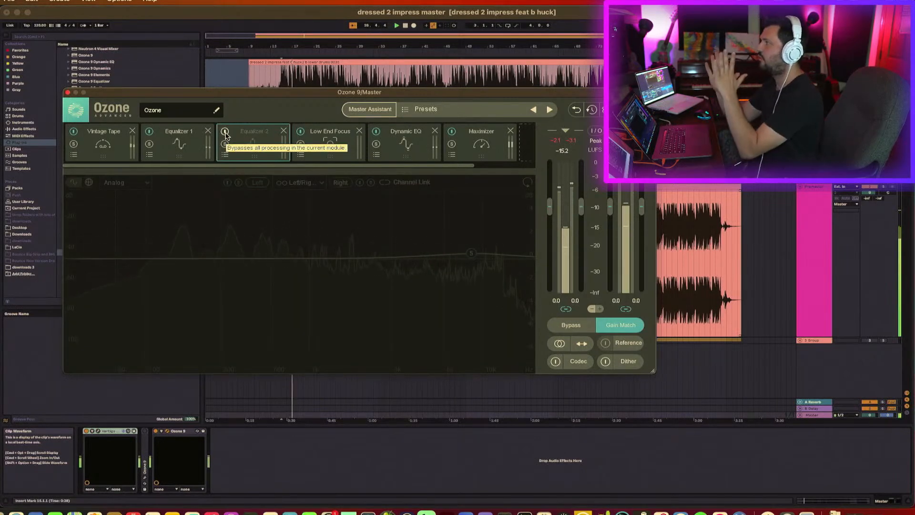
{"action": "left_click", "coordinate": [225, 132]}
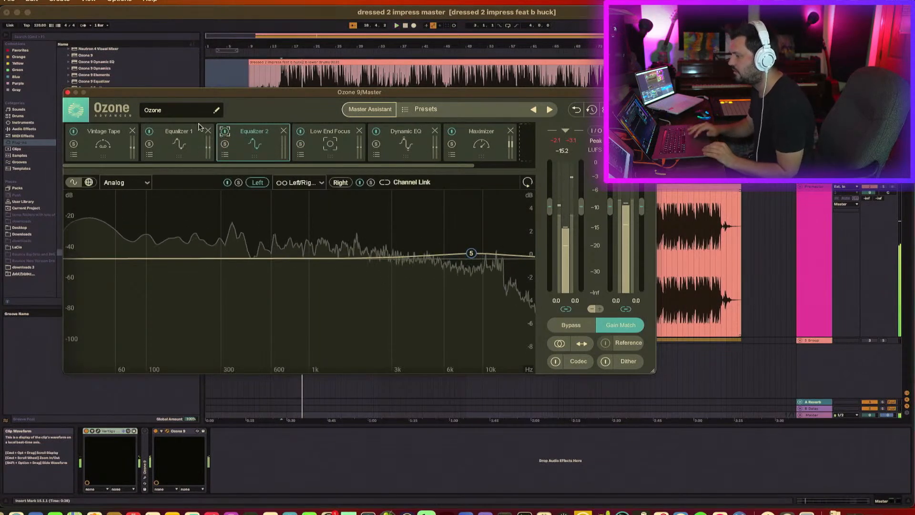
Step: Add iZotope Insight 2 to the Master track, showing only its Sound Field meter beside Ozone 9
{"action": "left_click_drag", "start_coordinate": [144, 93], "coordinate": [253, 92]}
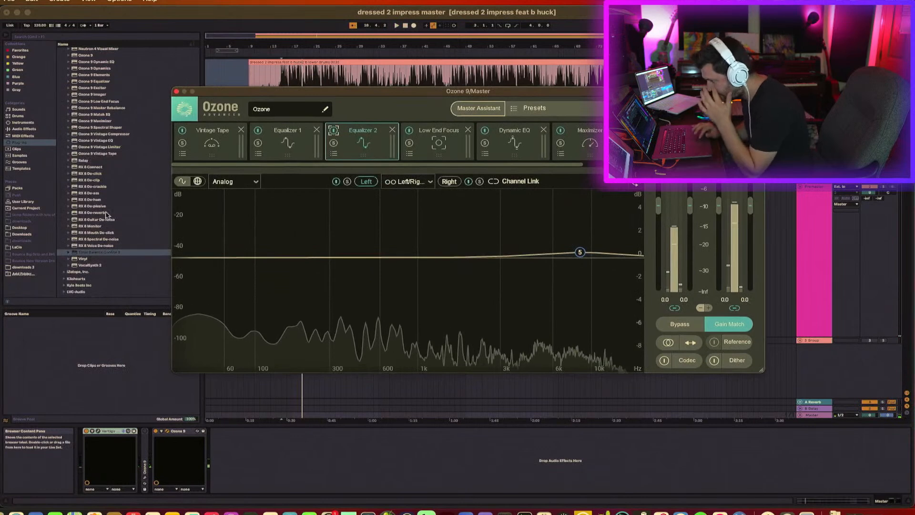
{"action": "scroll", "coordinate": [108, 218], "scroll_direction": "up", "scroll_amount": 3}
{"action": "scroll", "coordinate": [109, 218], "scroll_direction": "up", "scroll_amount": 10}
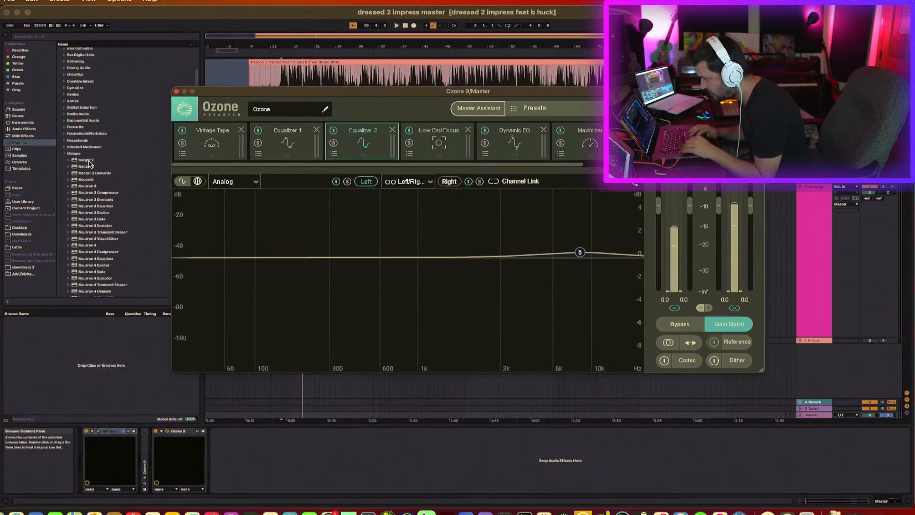
{"action": "double_click", "coordinate": [87, 160]}
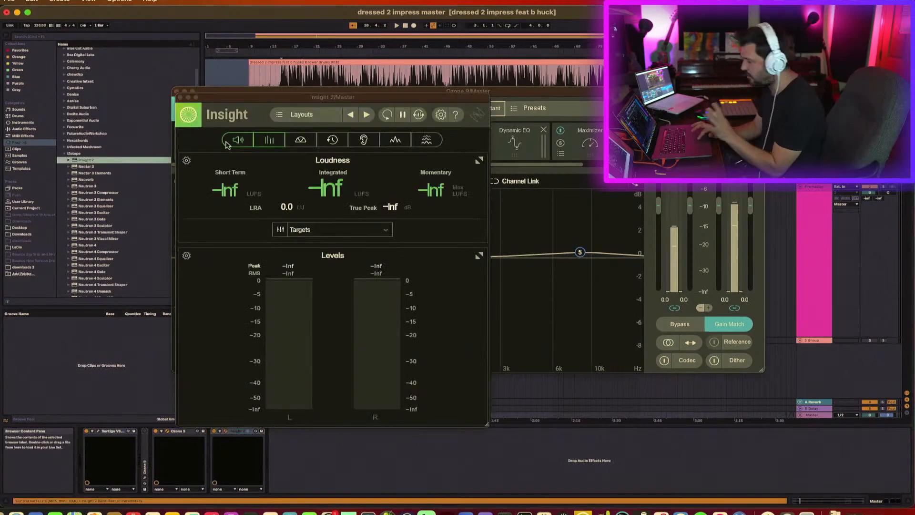
{"action": "left_click", "coordinate": [302, 142]}
{"action": "left_click", "coordinate": [238, 141]}
{"action": "left_click", "coordinate": [269, 142]}
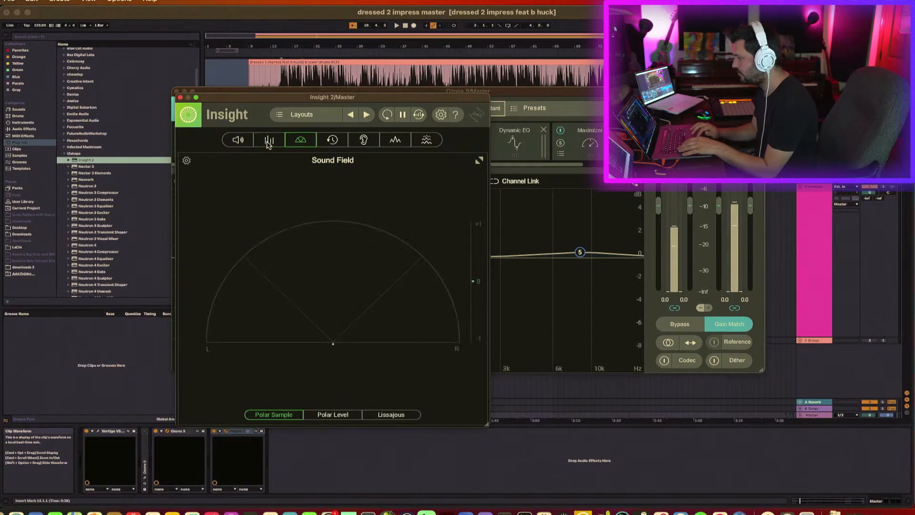
{"action": "left_click_drag", "start_coordinate": [385, 98], "coordinate": [719, 121]}
Step: Play the master and compare Insight 2's Sound Field with Equalizer 2 bypassed and active
{"action": "key", "text": "space"}
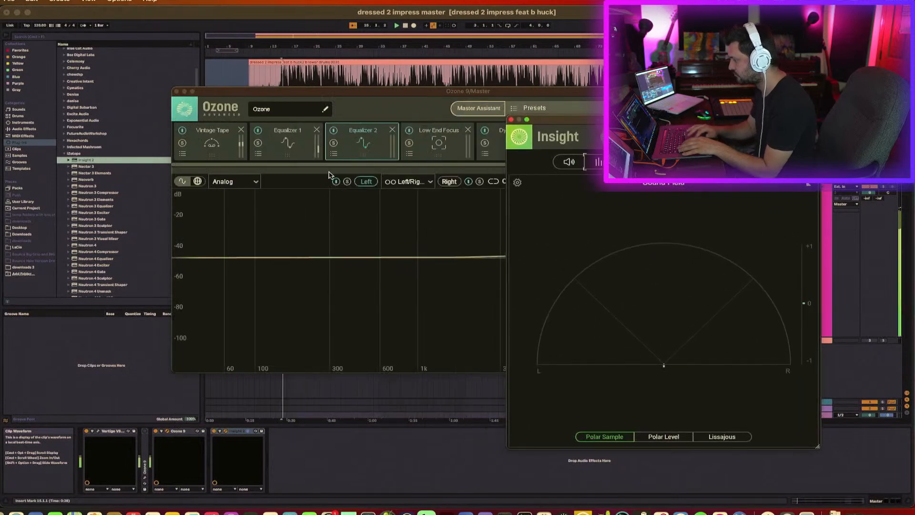
{"action": "left_click", "coordinate": [334, 130]}
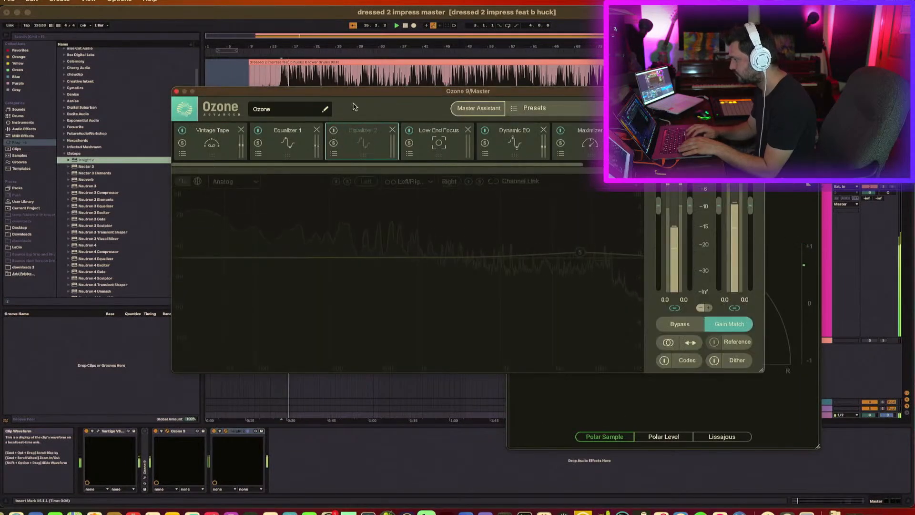
{"action": "left_click_drag", "start_coordinate": [356, 93], "coordinate": [149, 98]}
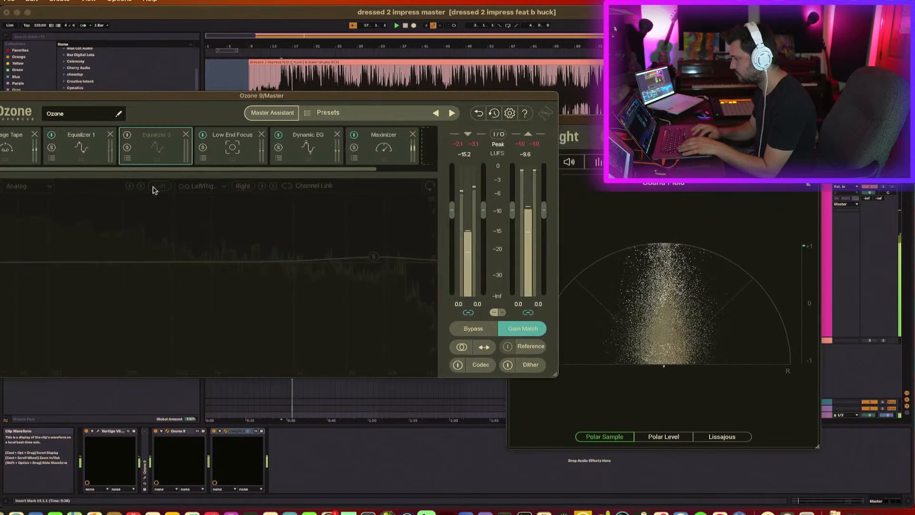
{"action": "left_click", "coordinate": [126, 135]}
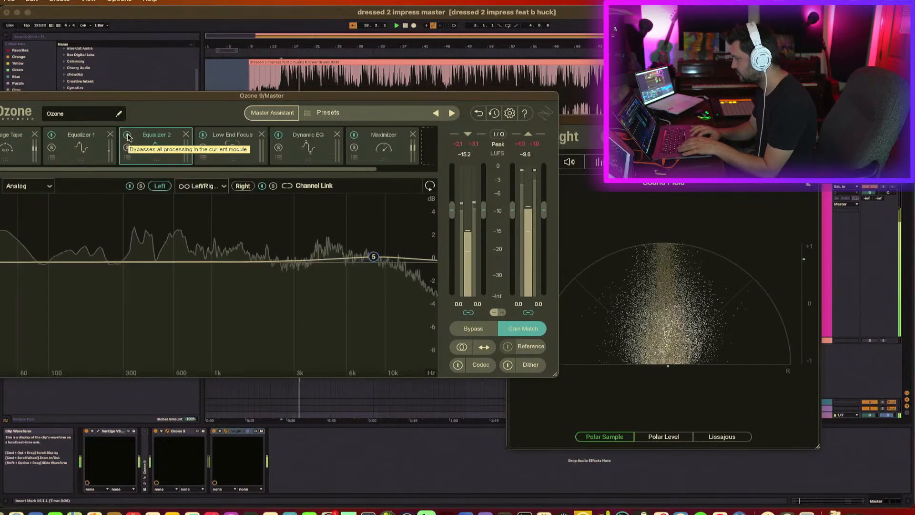
{"action": "left_click", "coordinate": [127, 136]}
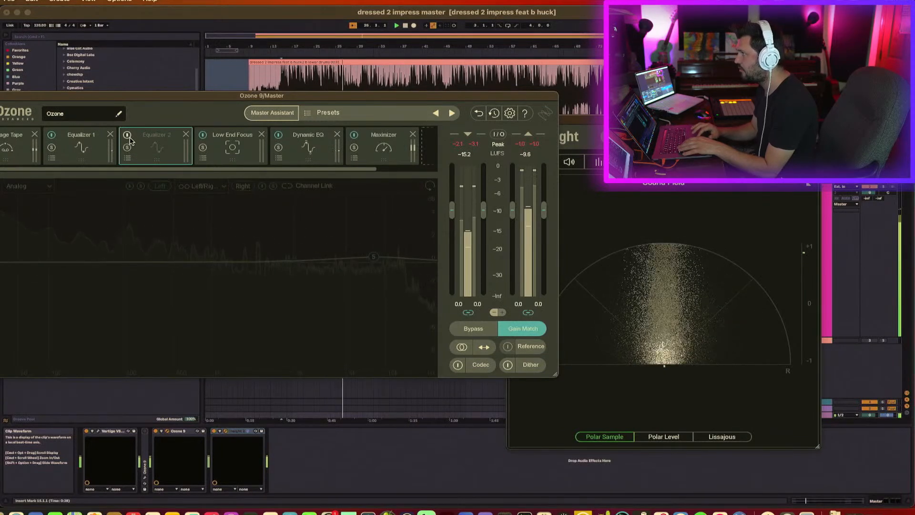
{"action": "key", "text": "space"}
{"action": "key", "text": "space"}
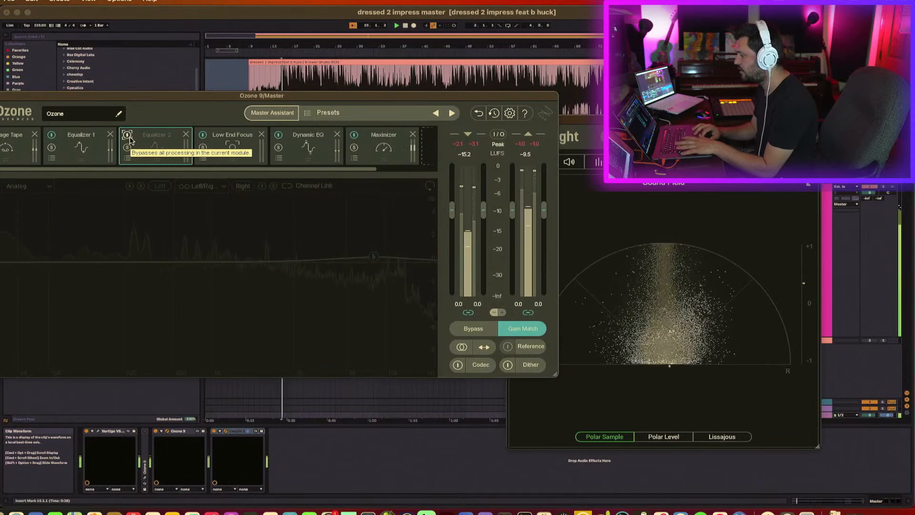
{"action": "left_click", "coordinate": [127, 135]}
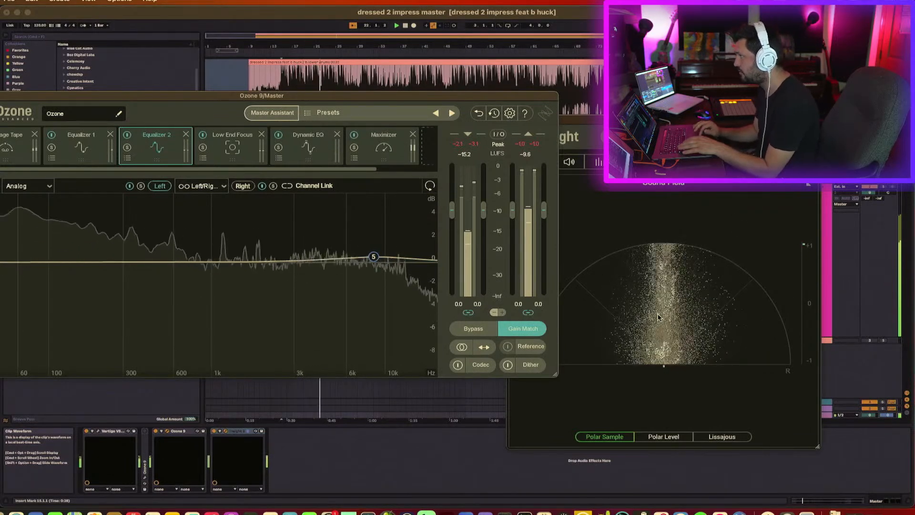
{"action": "key", "text": "space"}
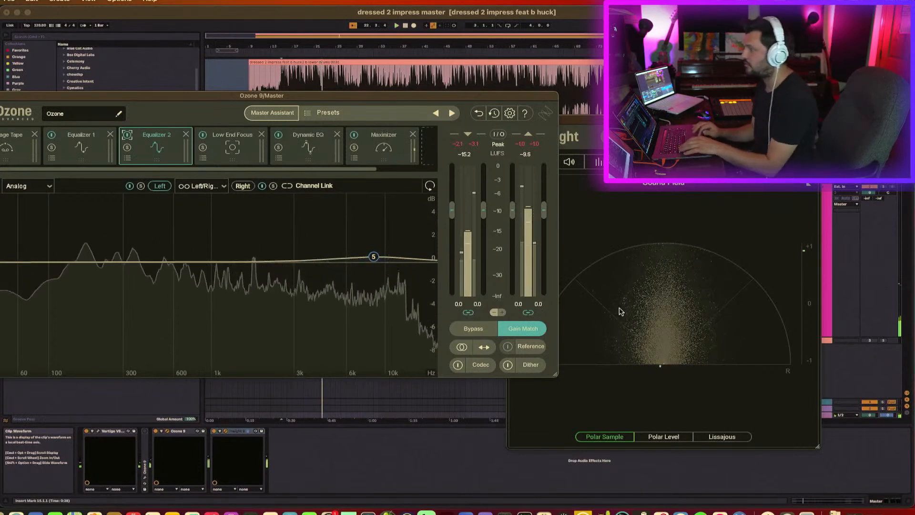
Step: Review Ozone 9's Low End Focus, Dynamic EQ and Maximizer settings, and close the Ozone 9 and Insight 2 windows
{"action": "left_click", "coordinate": [233, 150]}
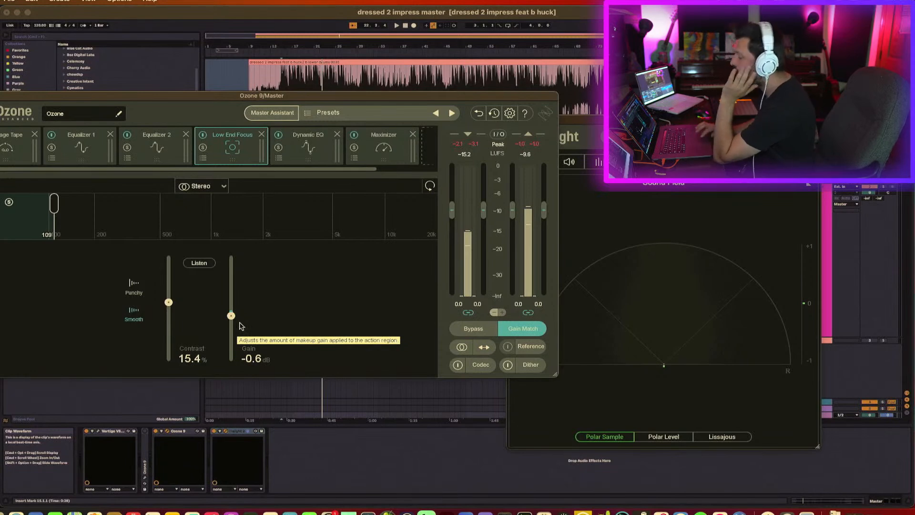
{"action": "left_click", "coordinate": [308, 150]}
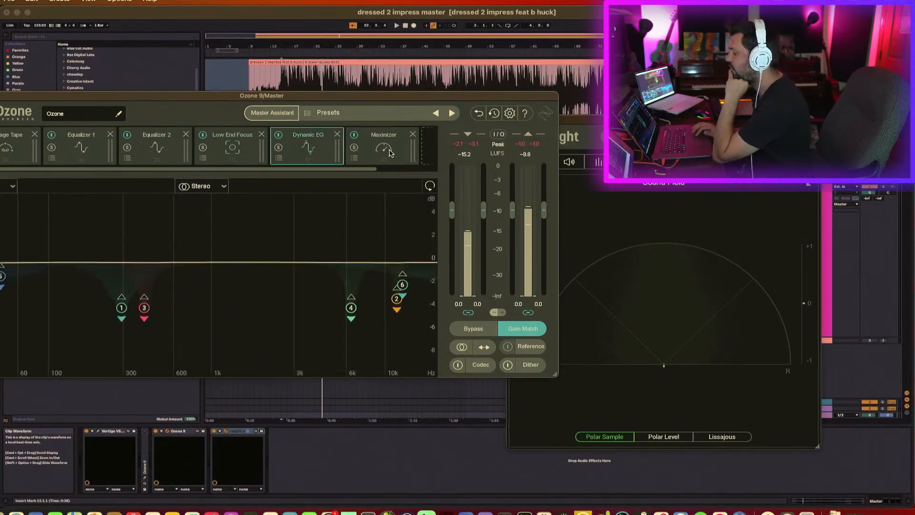
{"action": "left_click", "coordinate": [389, 151]}
{"action": "left_click", "coordinate": [0, 95]}
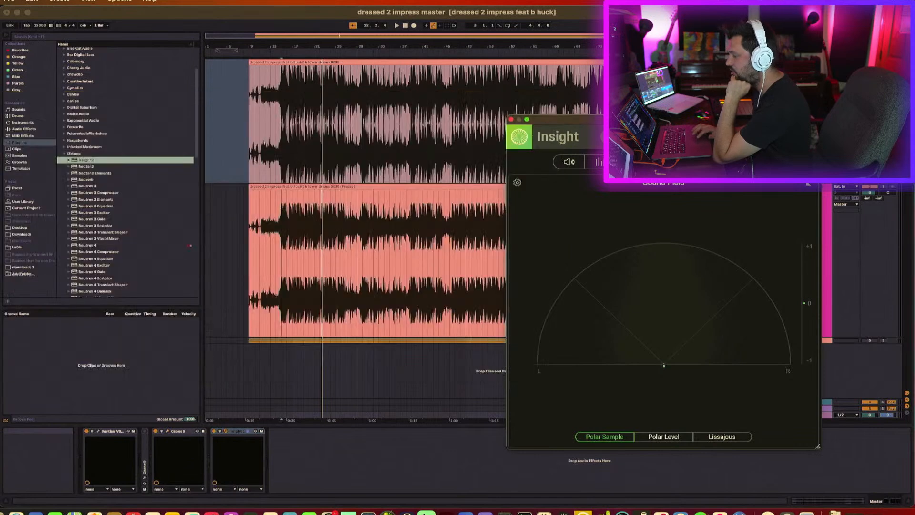
{"action": "left_click", "coordinate": [511, 119]}
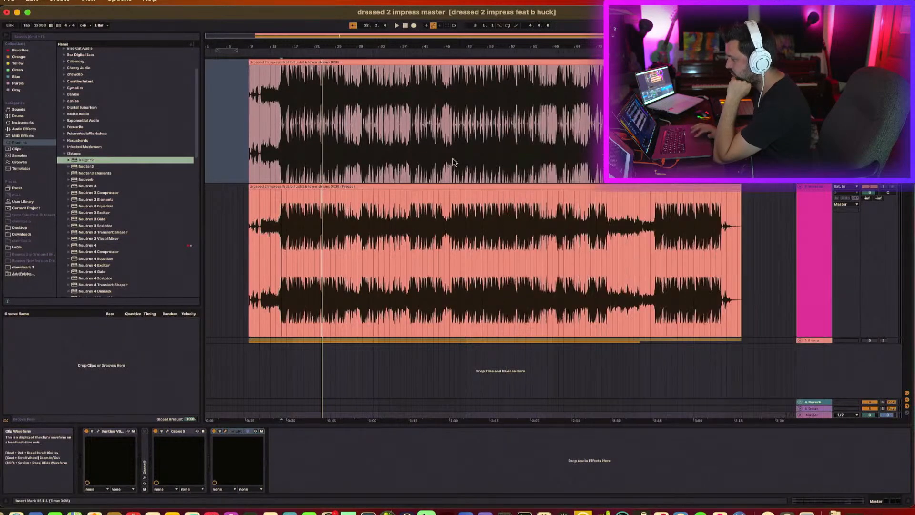
Step: Listen to the Premaster track from bar 13 and from bar 83
{"action": "left_click", "coordinate": [267, 290]}
{"action": "key", "text": "space"}
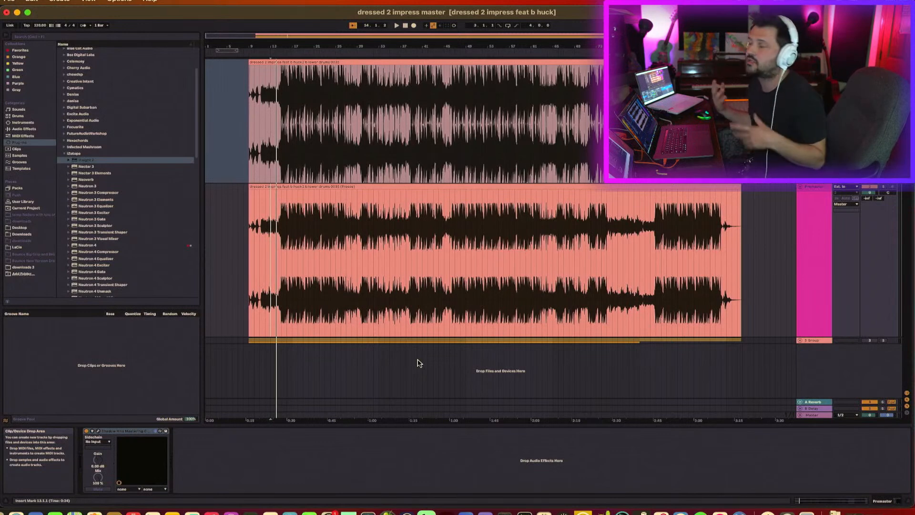
{"action": "left_click", "coordinate": [649, 278]}
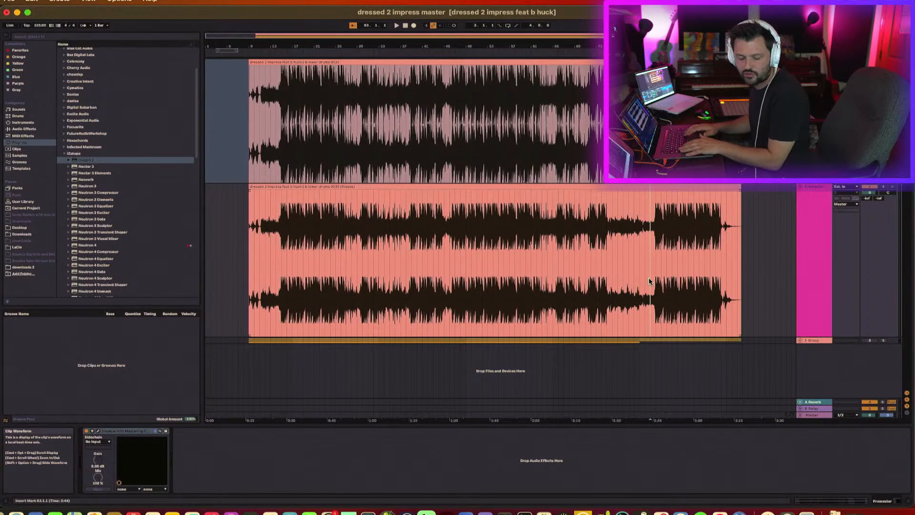
{"action": "key", "text": "space"}
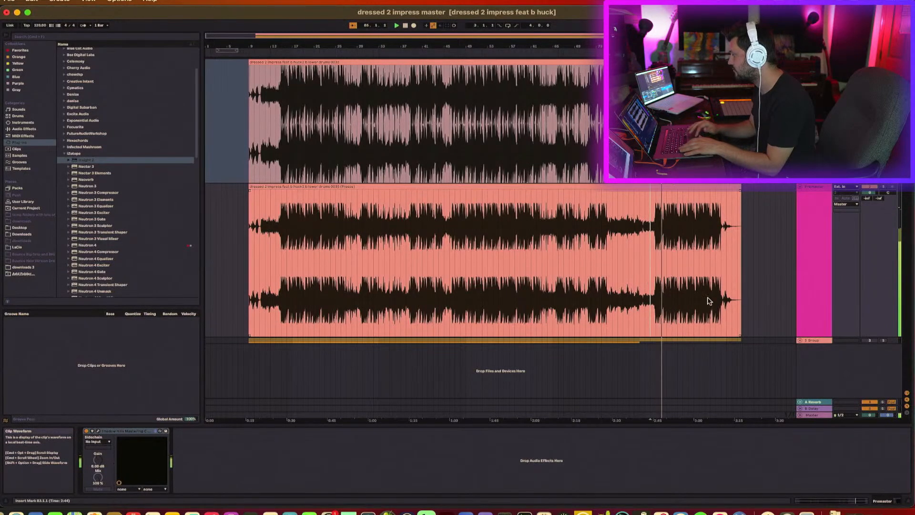
Step: Delete Insight 2 from the Master track's device chain
{"action": "left_click", "coordinate": [811, 414]}
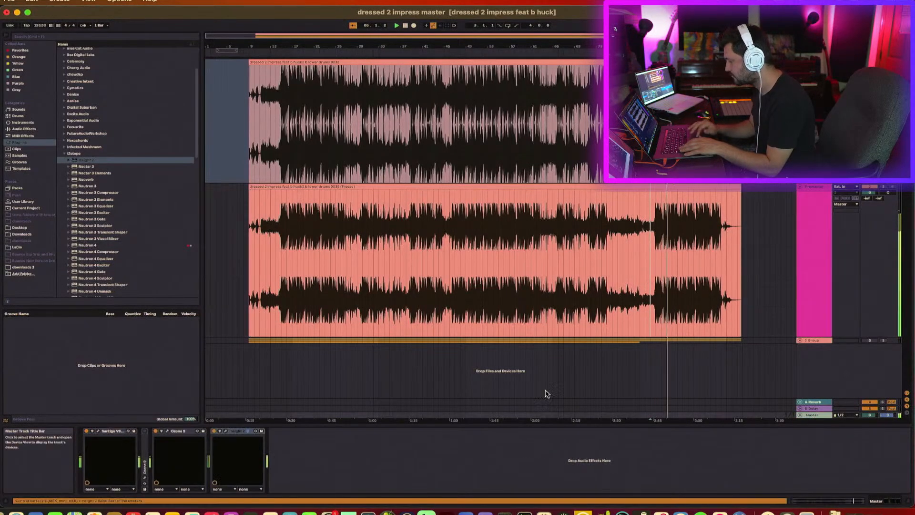
{"action": "left_click", "coordinate": [238, 431]}
{"action": "key", "text": "Delete"}
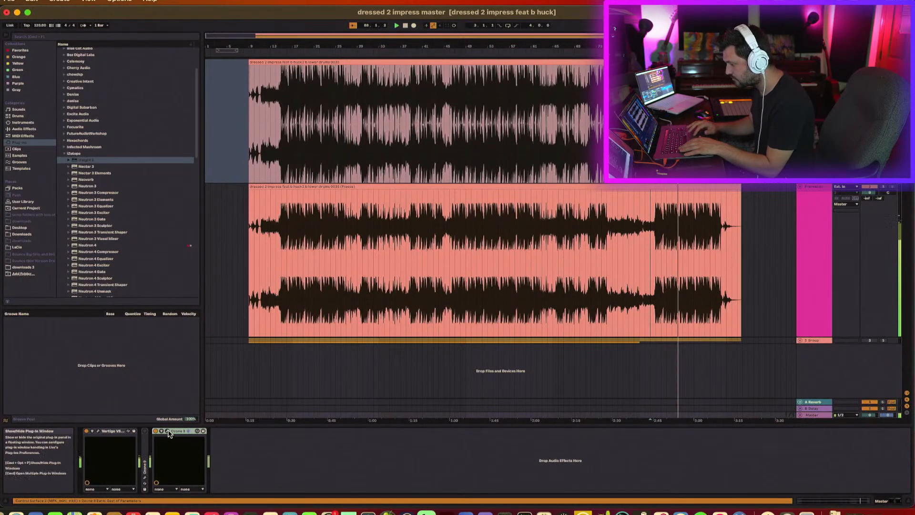
Step: Replay the final section from bar 83 with Ozone 9 open, comparing its mono sum with stereo
{"action": "key", "text": "space"}
{"action": "key", "text": "space"}
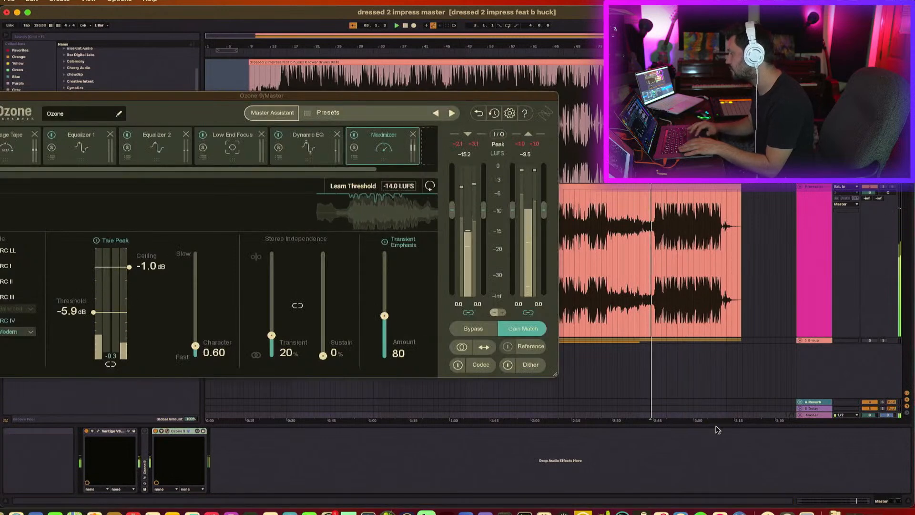
{"action": "left_click", "coordinate": [466, 351]}
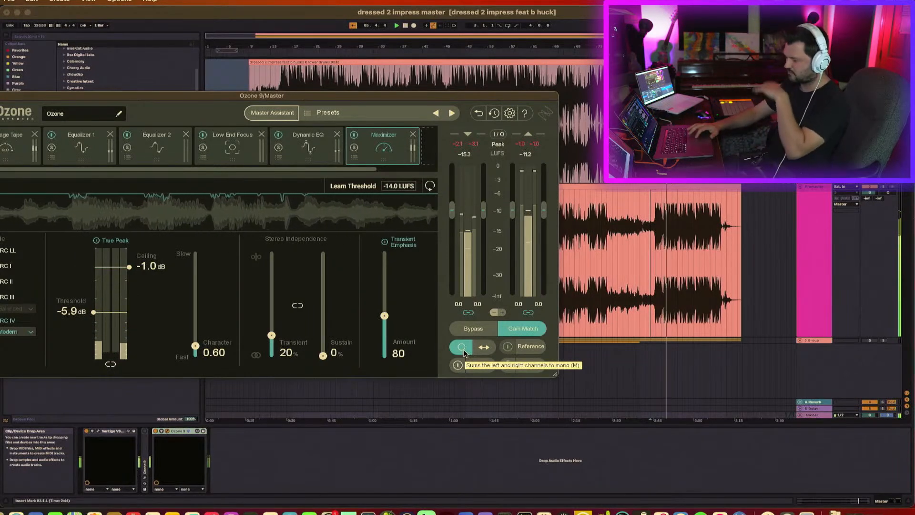
{"action": "left_click", "coordinate": [466, 352]}
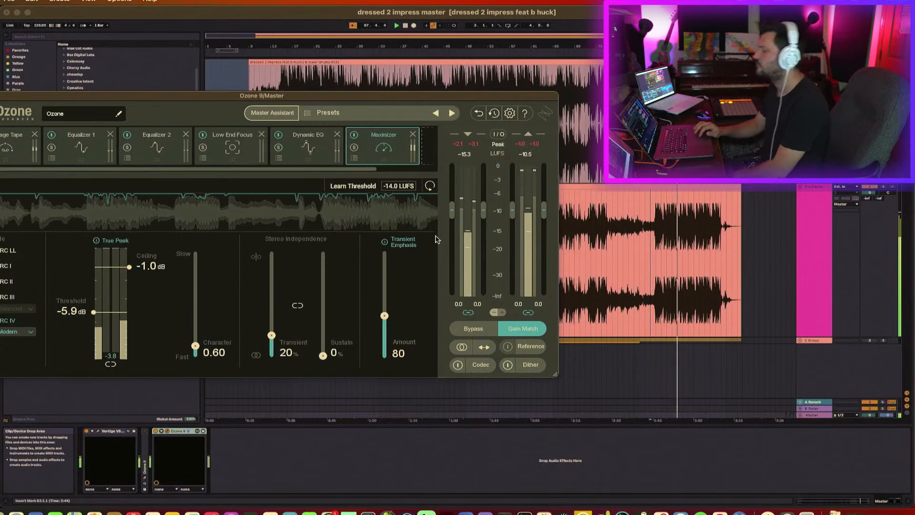
Step: Check the Master's Vertigo VSM-3 with its device switch during playback, and reopen Ozone 9 to view its Dynamic EQ
{"action": "key", "text": "super+w"}
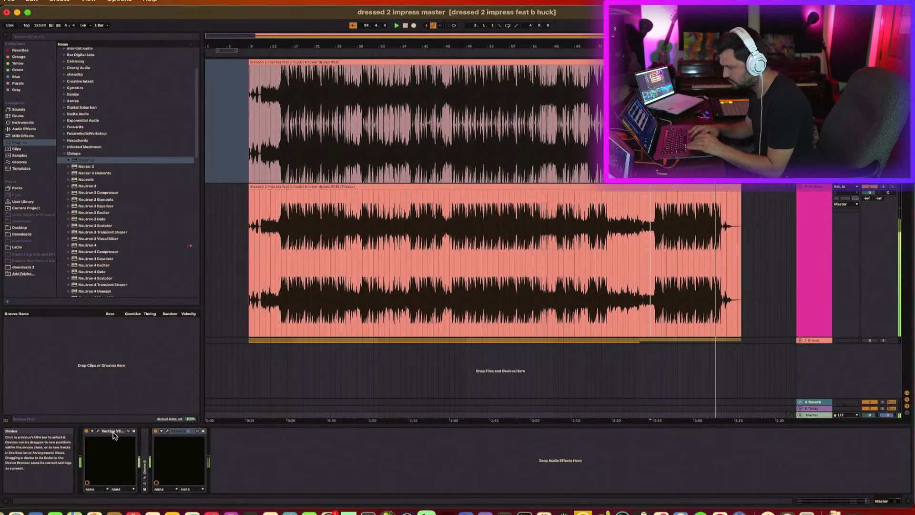
{"action": "left_click", "coordinate": [87, 432]}
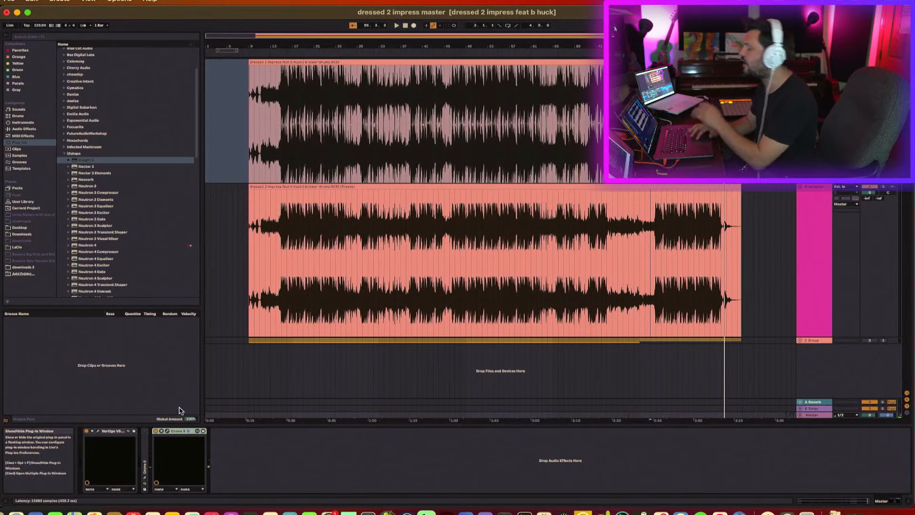
{"action": "left_click", "coordinate": [167, 431]}
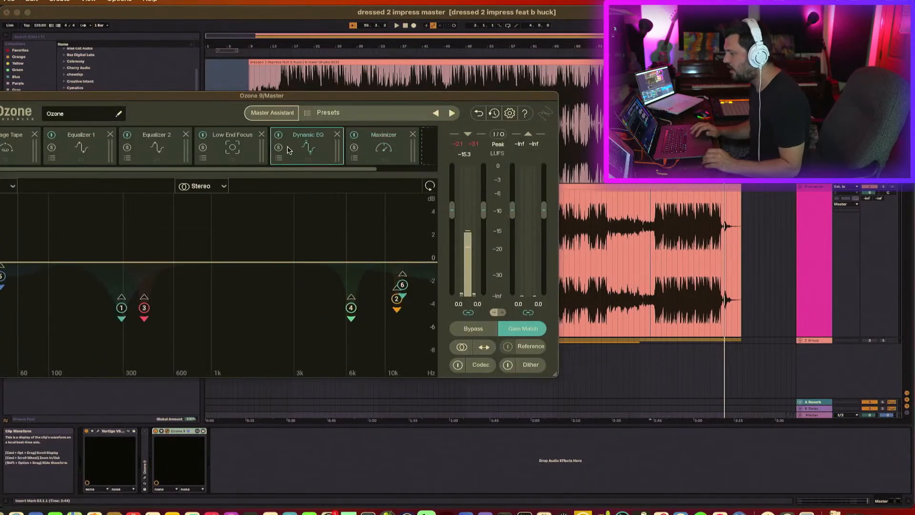
Step: Review Ozone 9's Low End Focus, Equalizer 2 and Equalizer 1 modules in turn
{"action": "left_click", "coordinate": [232, 161]}
{"action": "left_click", "coordinate": [149, 157]}
{"action": "left_click", "coordinate": [83, 153]}
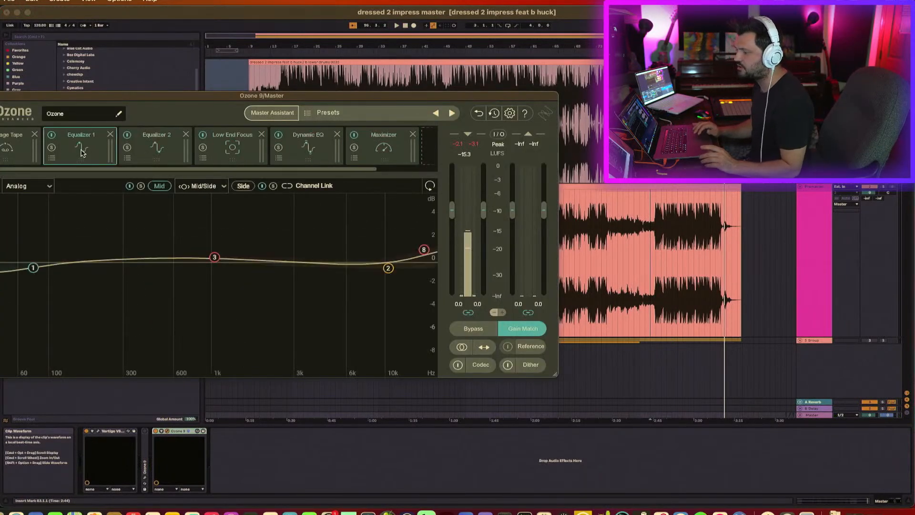
Step: Compare the final section from bar 83 with Ozone 9's Vintage Tape module bypassed and active, finishing with Ozone 9 closed
{"action": "left_click", "coordinate": [27, 149]}
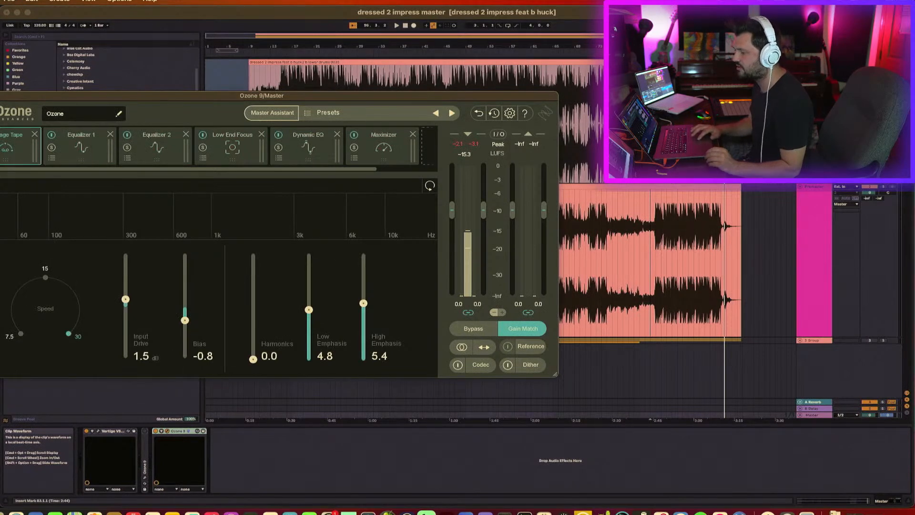
{"action": "key", "text": "space"}
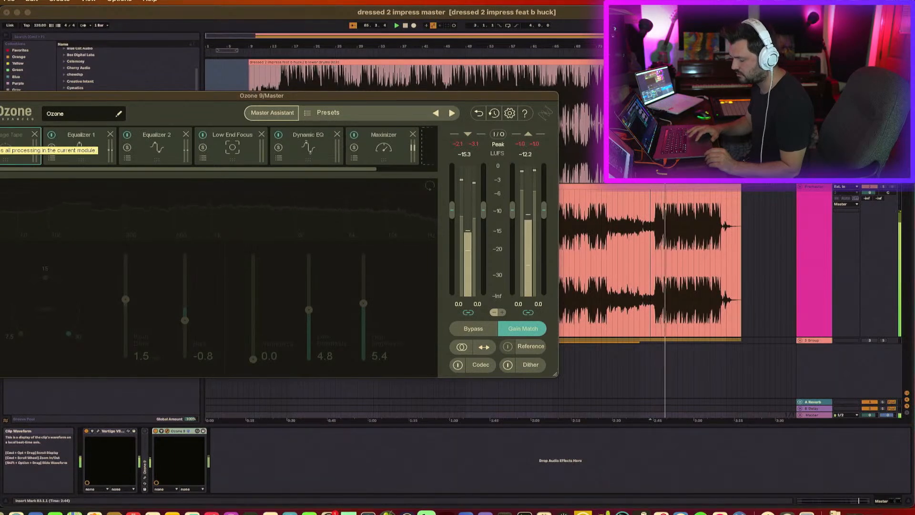
{"action": "left_click", "coordinate": [0, 135]}
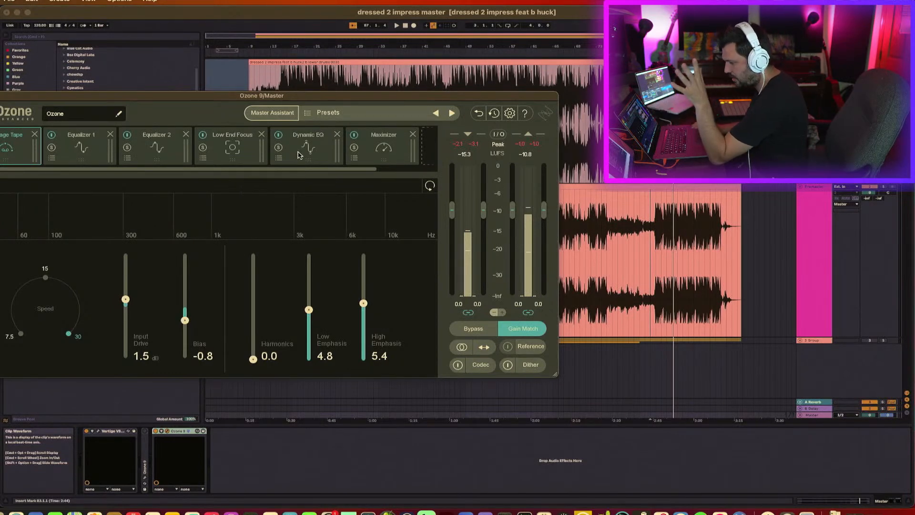
{"action": "key", "text": "space"}
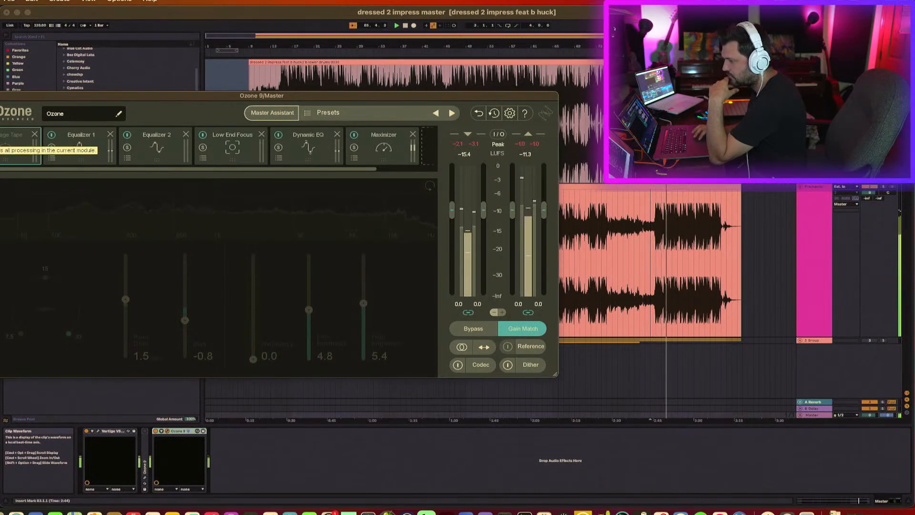
{"action": "left_click", "coordinate": [0, 135]}
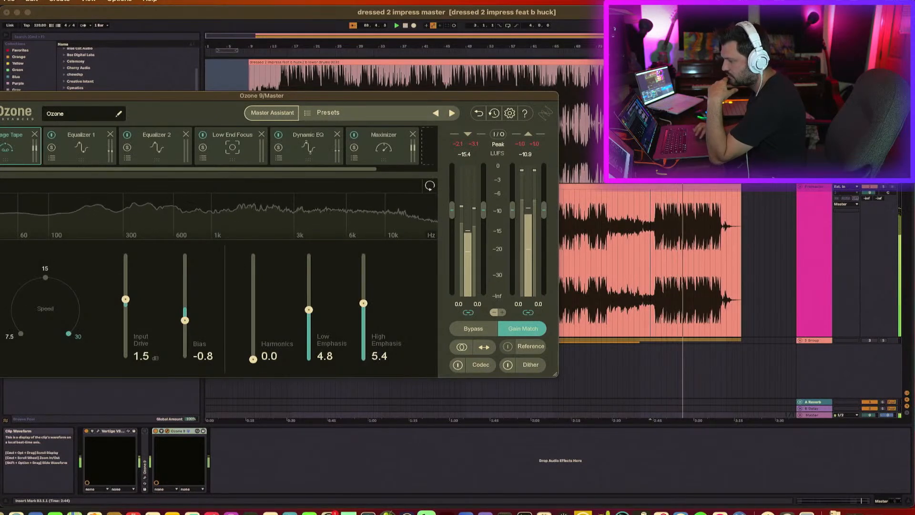
{"action": "key", "text": "super+w"}
{"action": "key", "text": "space"}
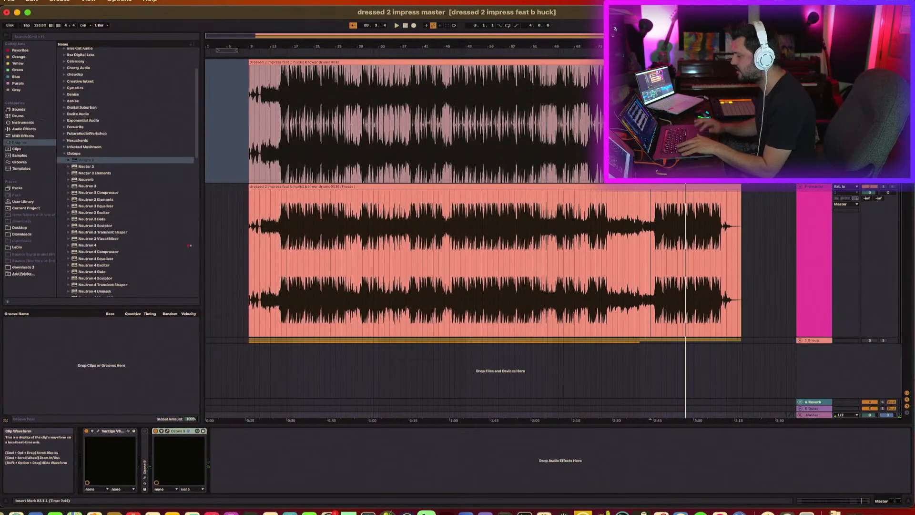
Step: Export the Master output over the lower clip's range as a 32-bit, 48000 Hz WAV named "dressed 2 impress master 0035"
{"action": "left_click", "coordinate": [379, 186]}
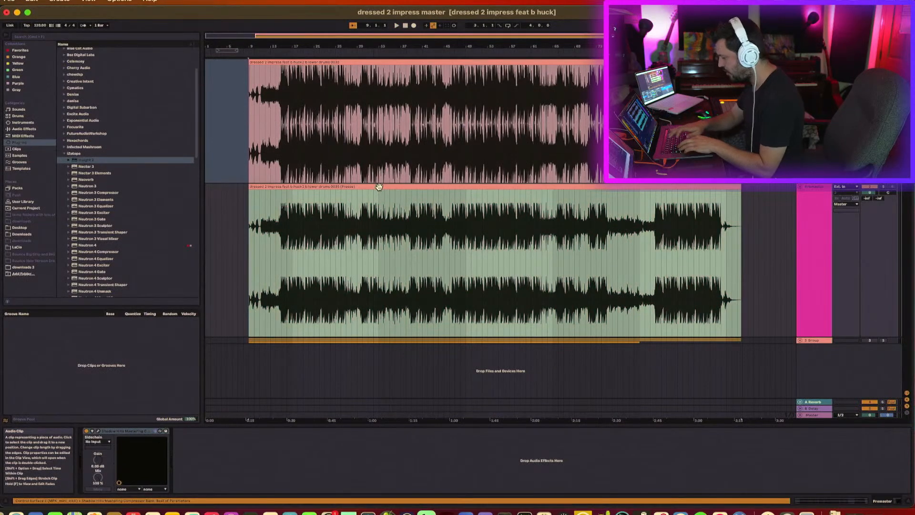
{"action": "key", "text": "super+shift+r"}
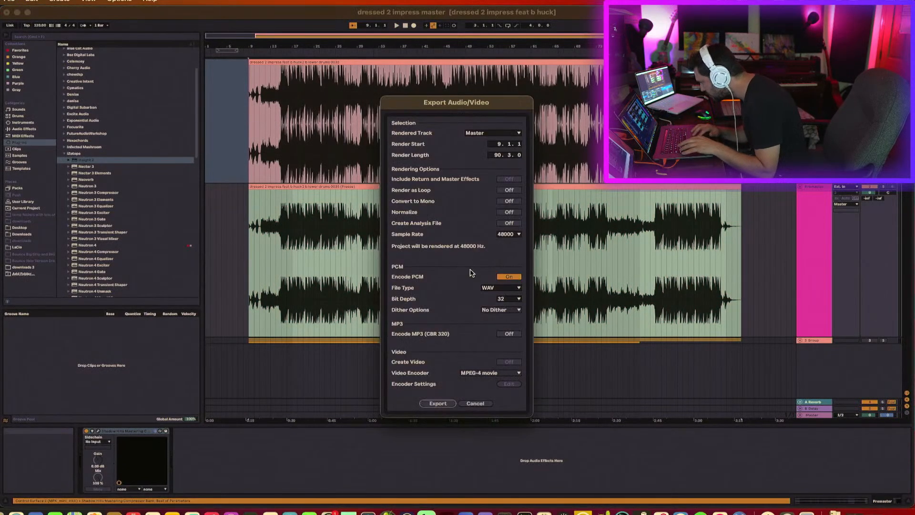
{"action": "left_click", "coordinate": [448, 404]}
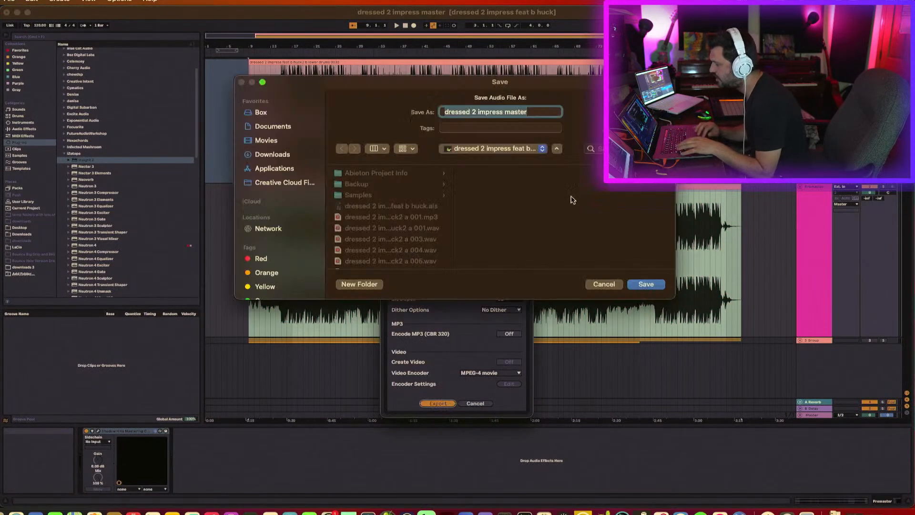
{"action": "left_click", "coordinate": [546, 111]}
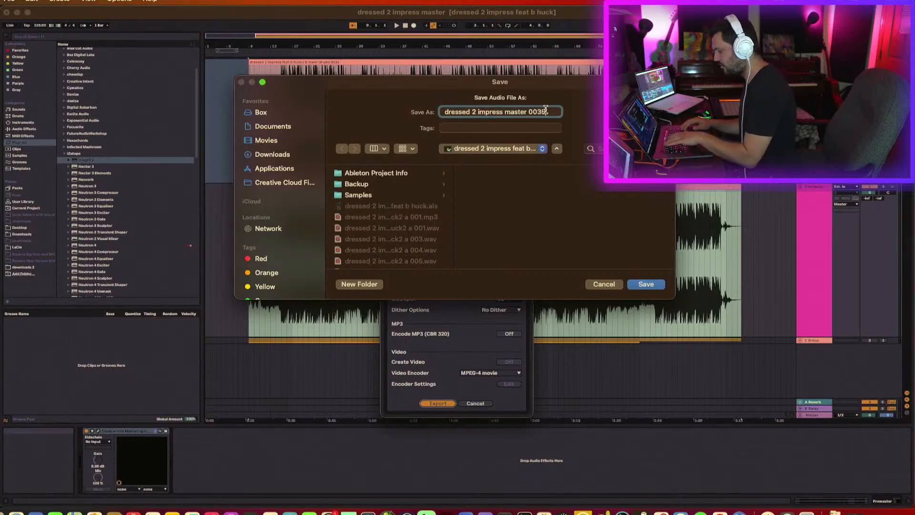
{"action": "key", "text": "Return"}
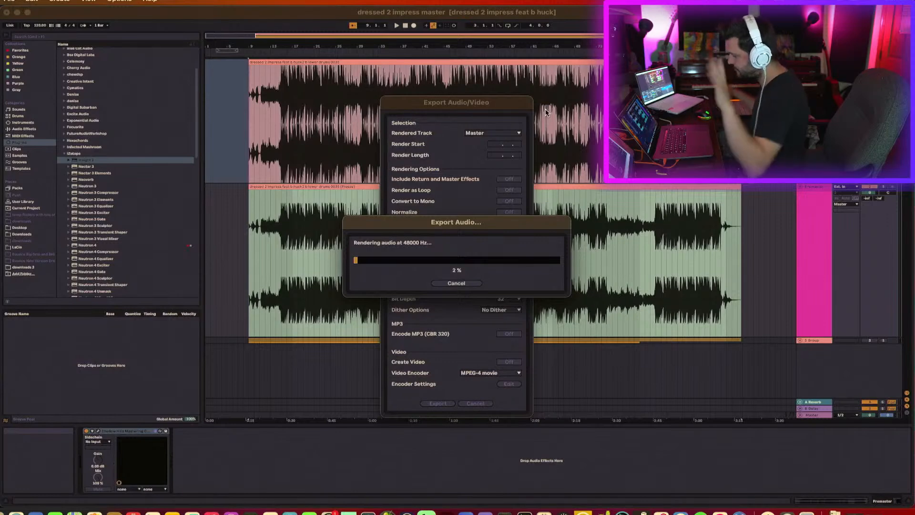